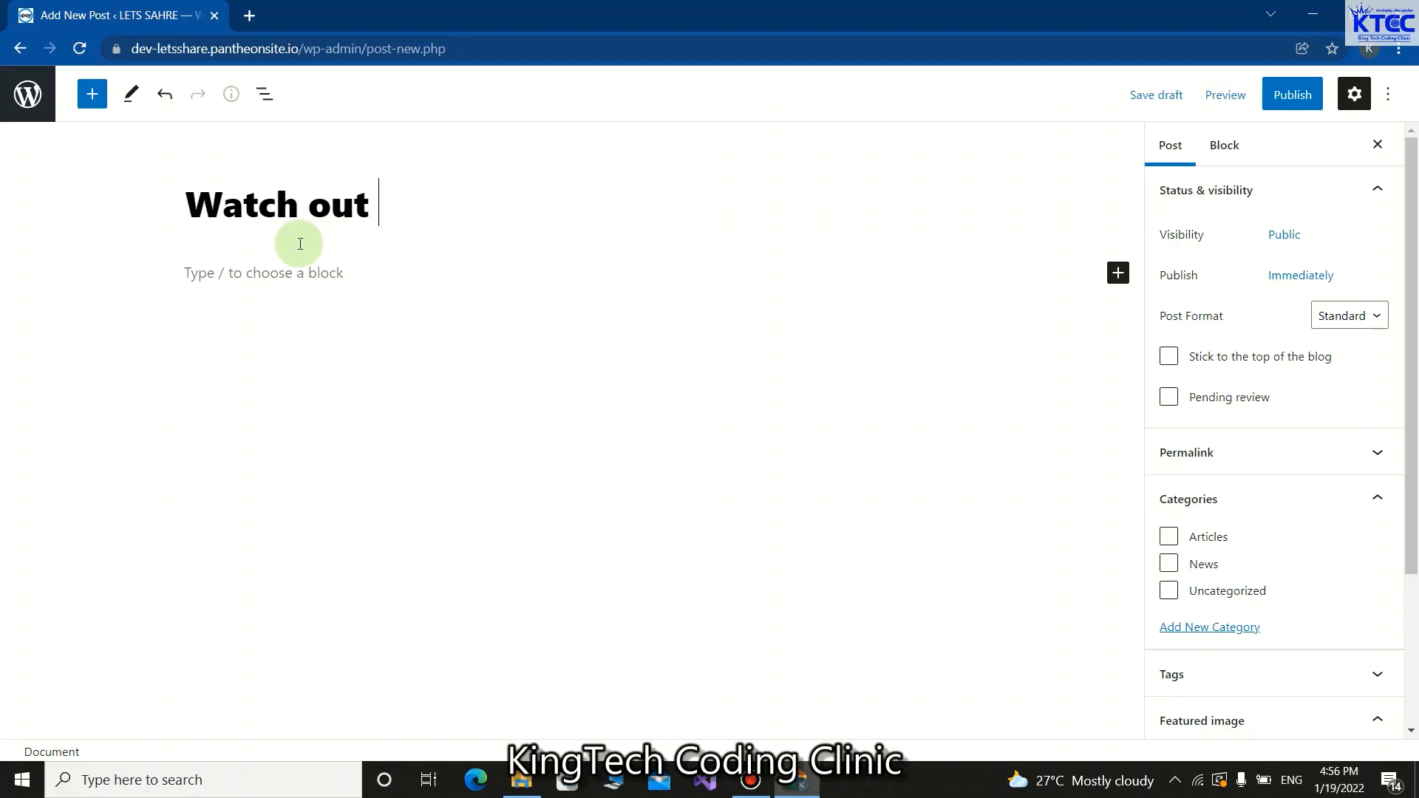
Replace the unfinished post title with "Free Download this amazing E-Voting Sytem"
text(This Ama)
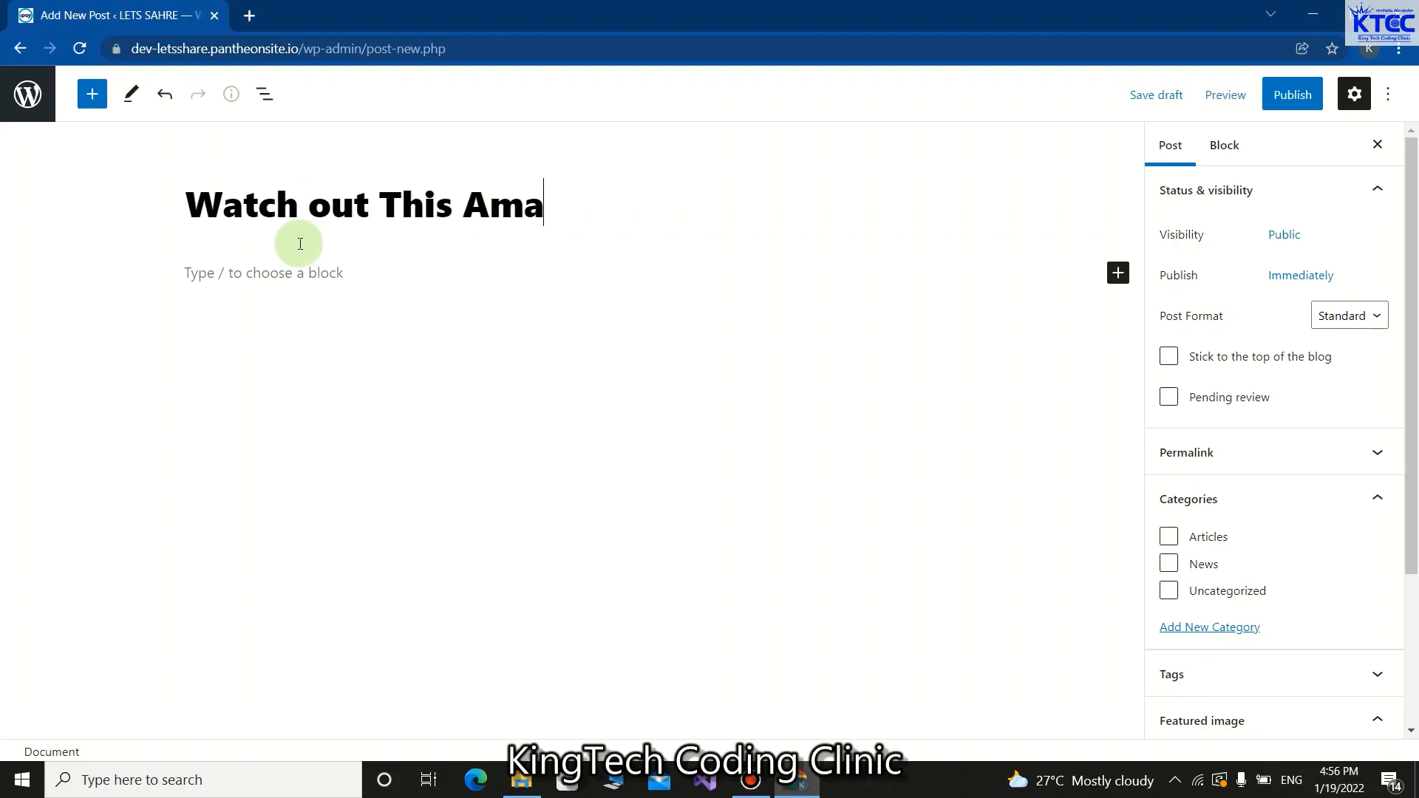
key(BackSpace)
key(BackSpace)
key(BackSpace)
key(BackSpace)
key(BackSpace)
key(BackSpace)
key(BackSpace)
key(BackSpace)
key(BackSpace)
key(BackSpace)
key(BackSpace)
key(BackSpace)
key(BackSpace)
key(BackSpace)
key(BackSpace)
key(BackSpace)
key(BackSpace)
key(BackSpace)
text(Fre)
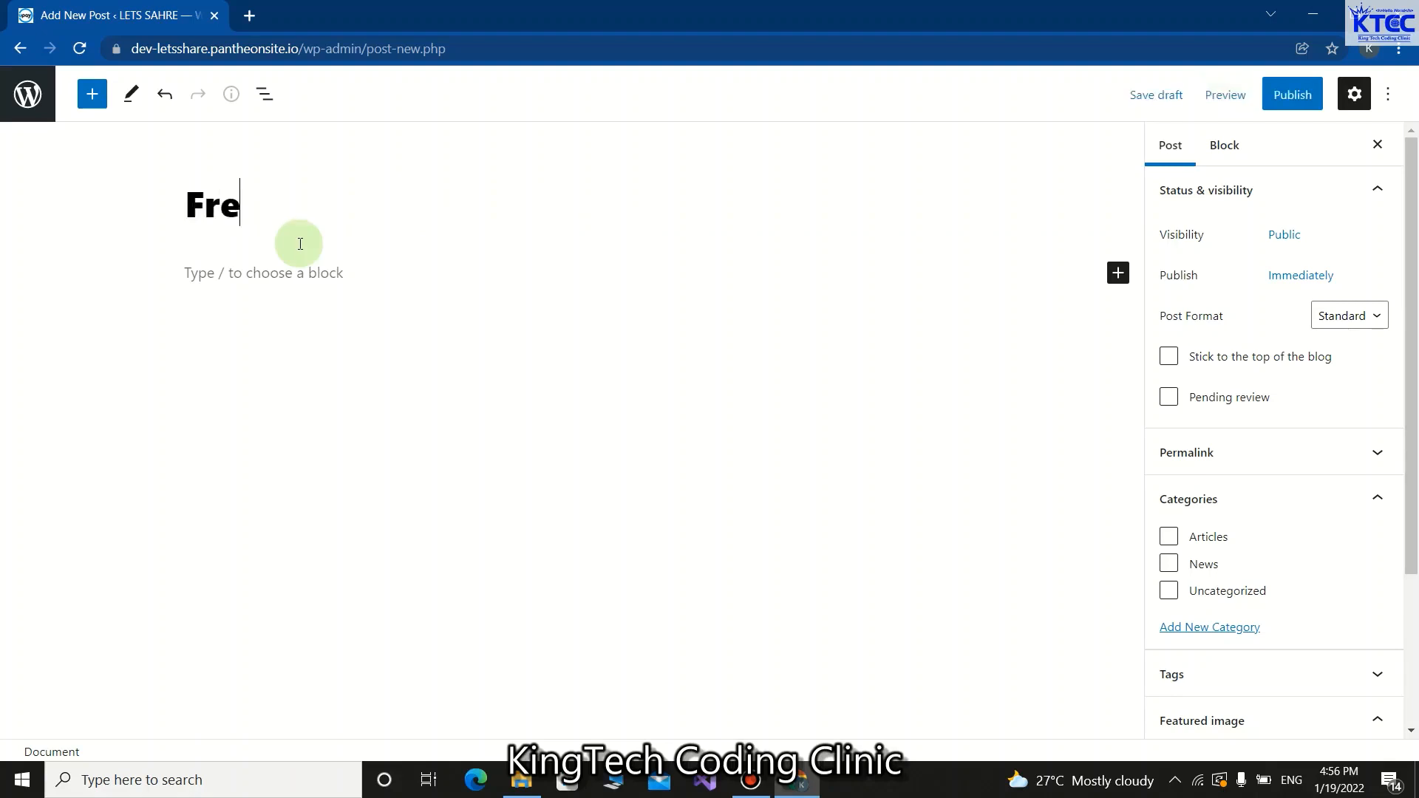
text(e Down;oa)
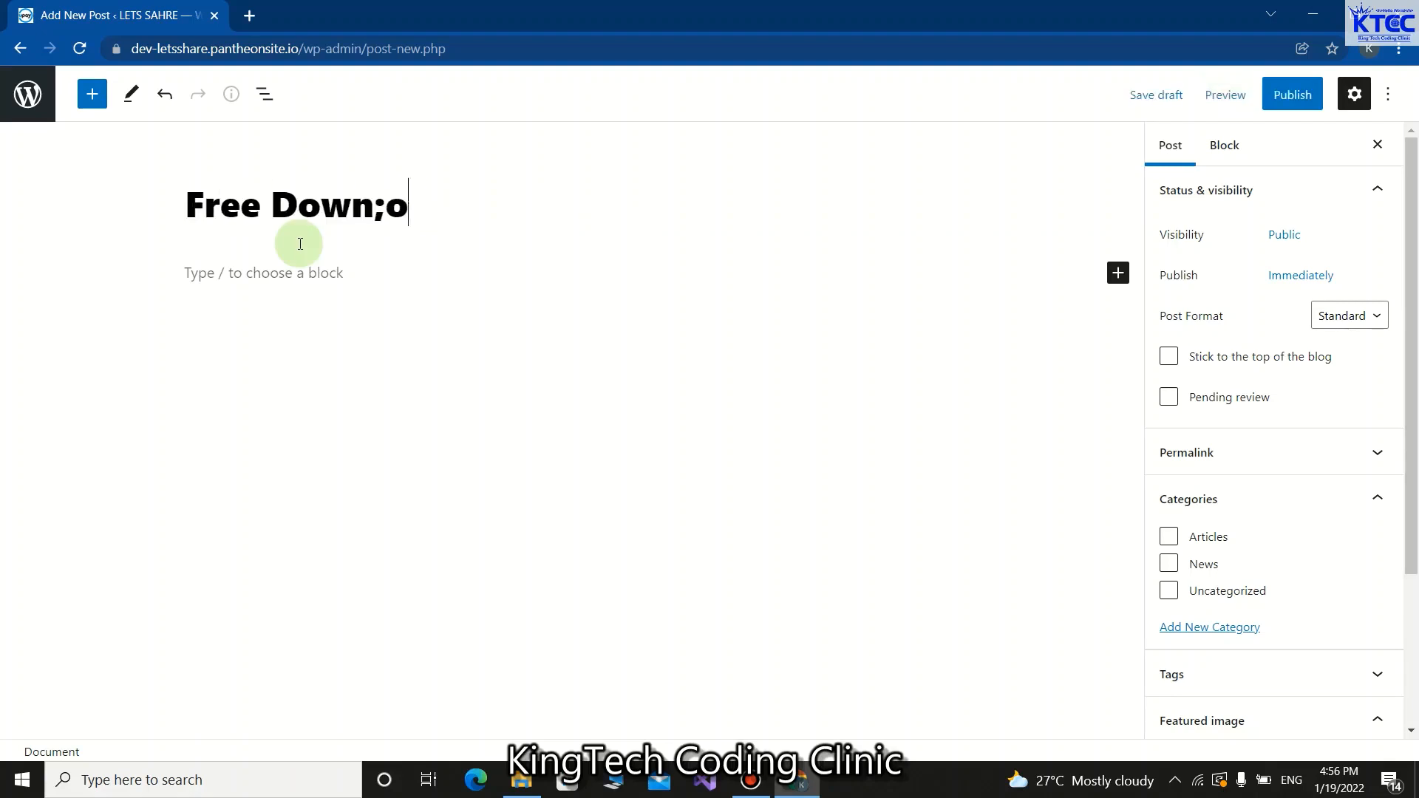
key(BackSpace)
key(BackSpace)
text(load )
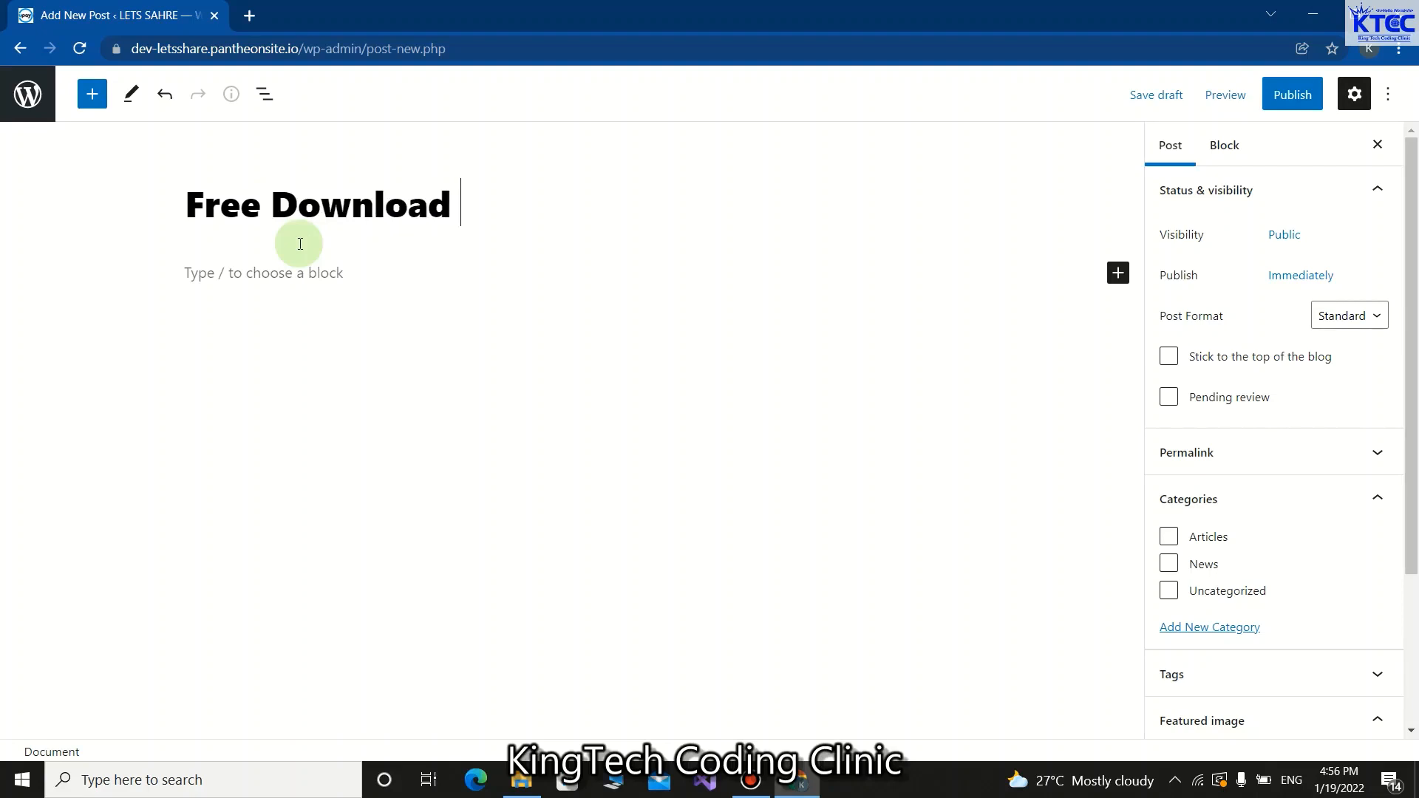
text(this am)
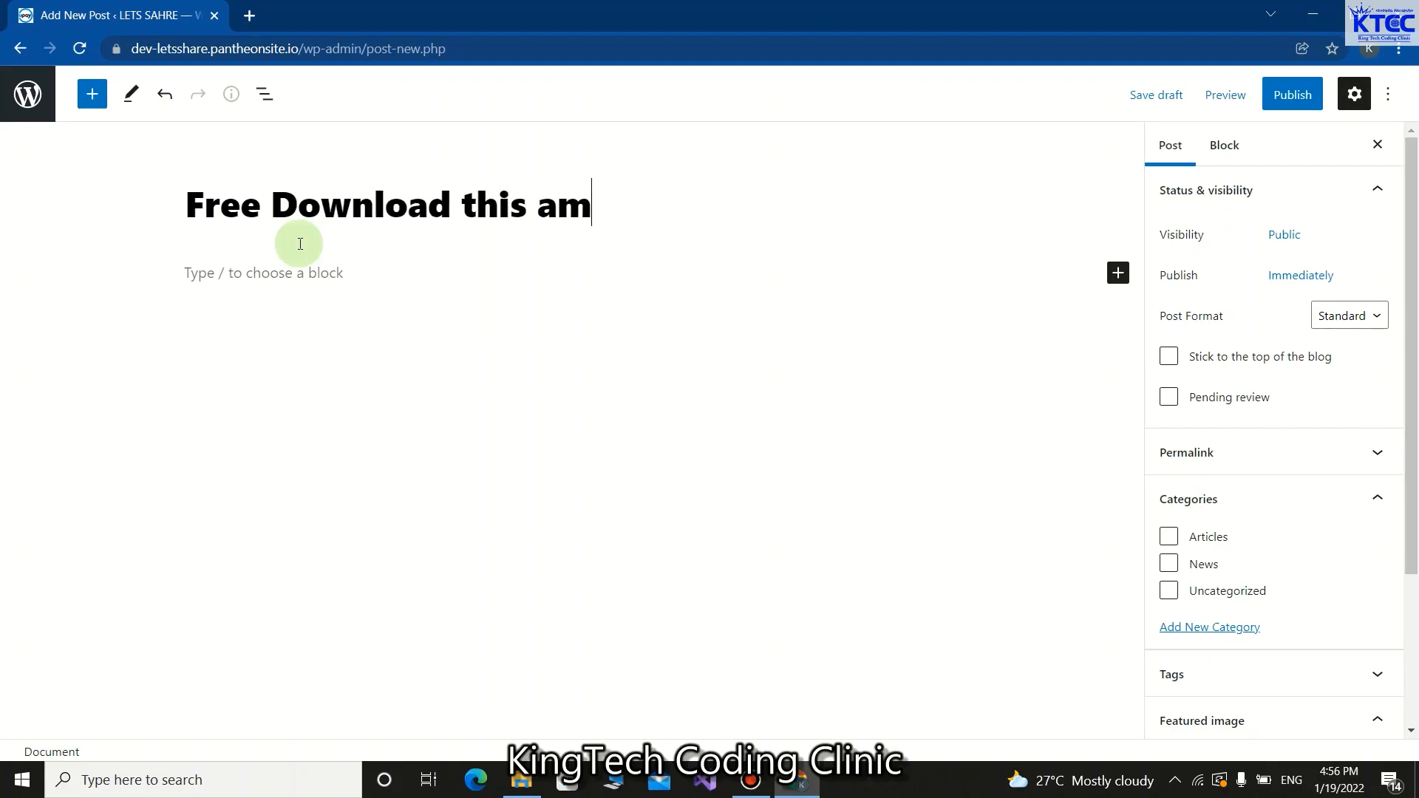
text(azing E)
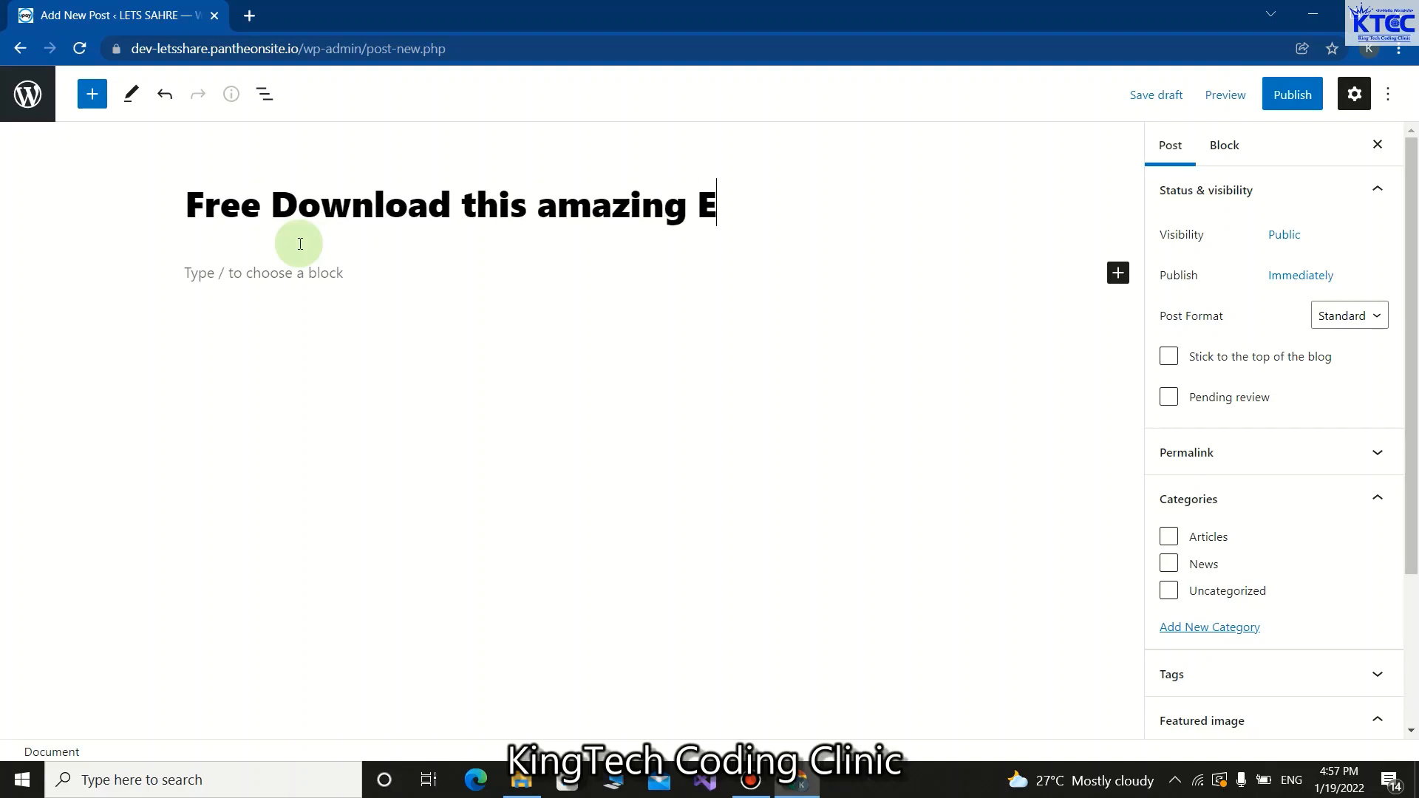
text(-Voting)
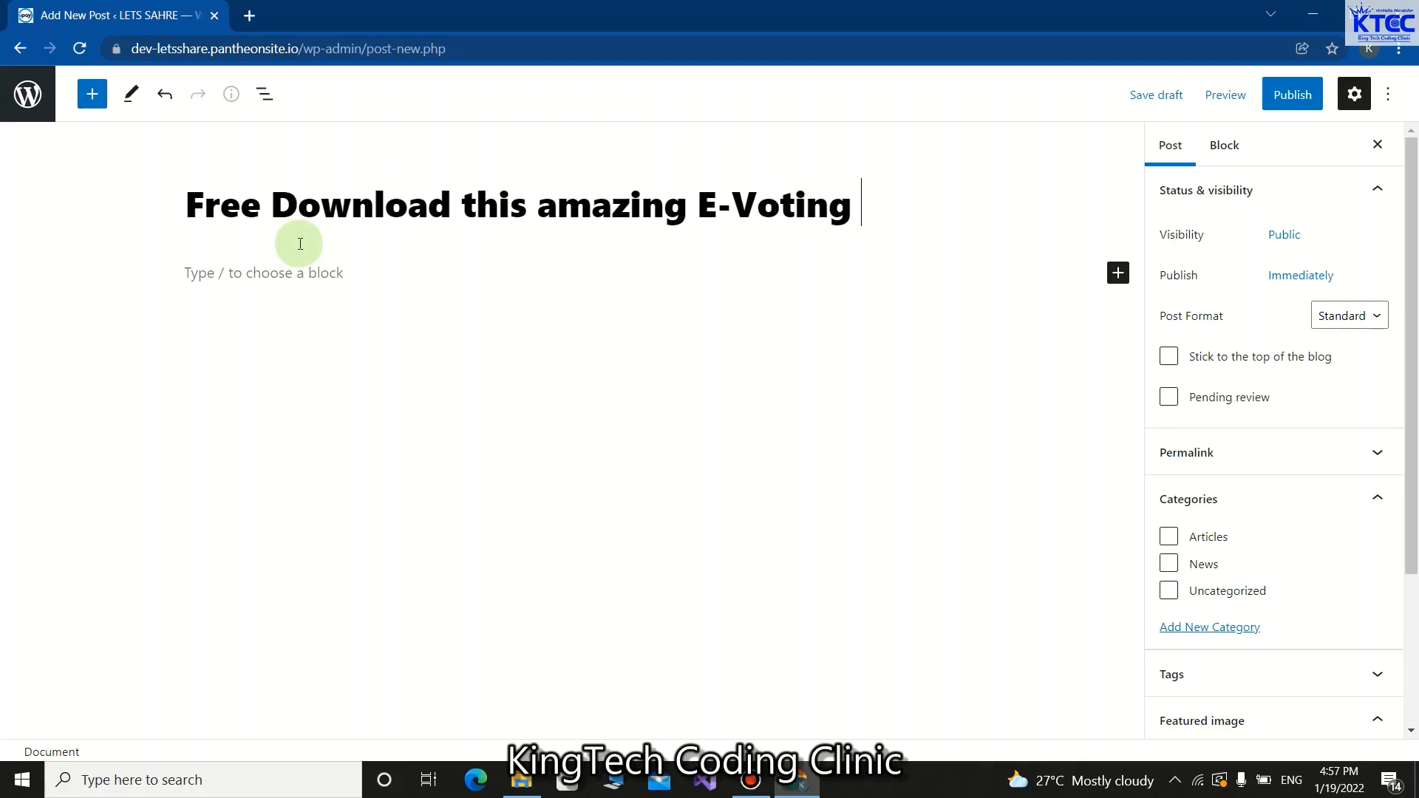
text( Syt)
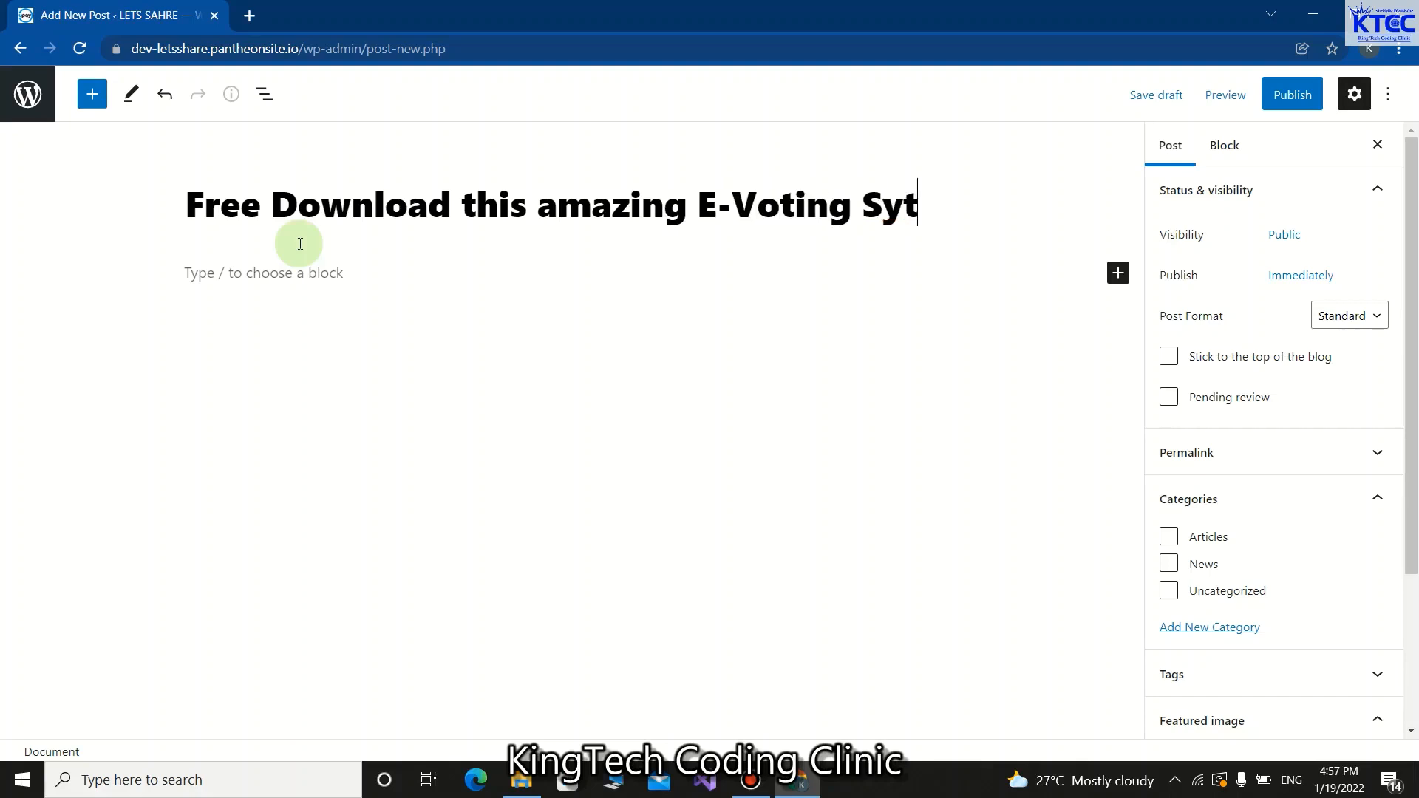
text(em)
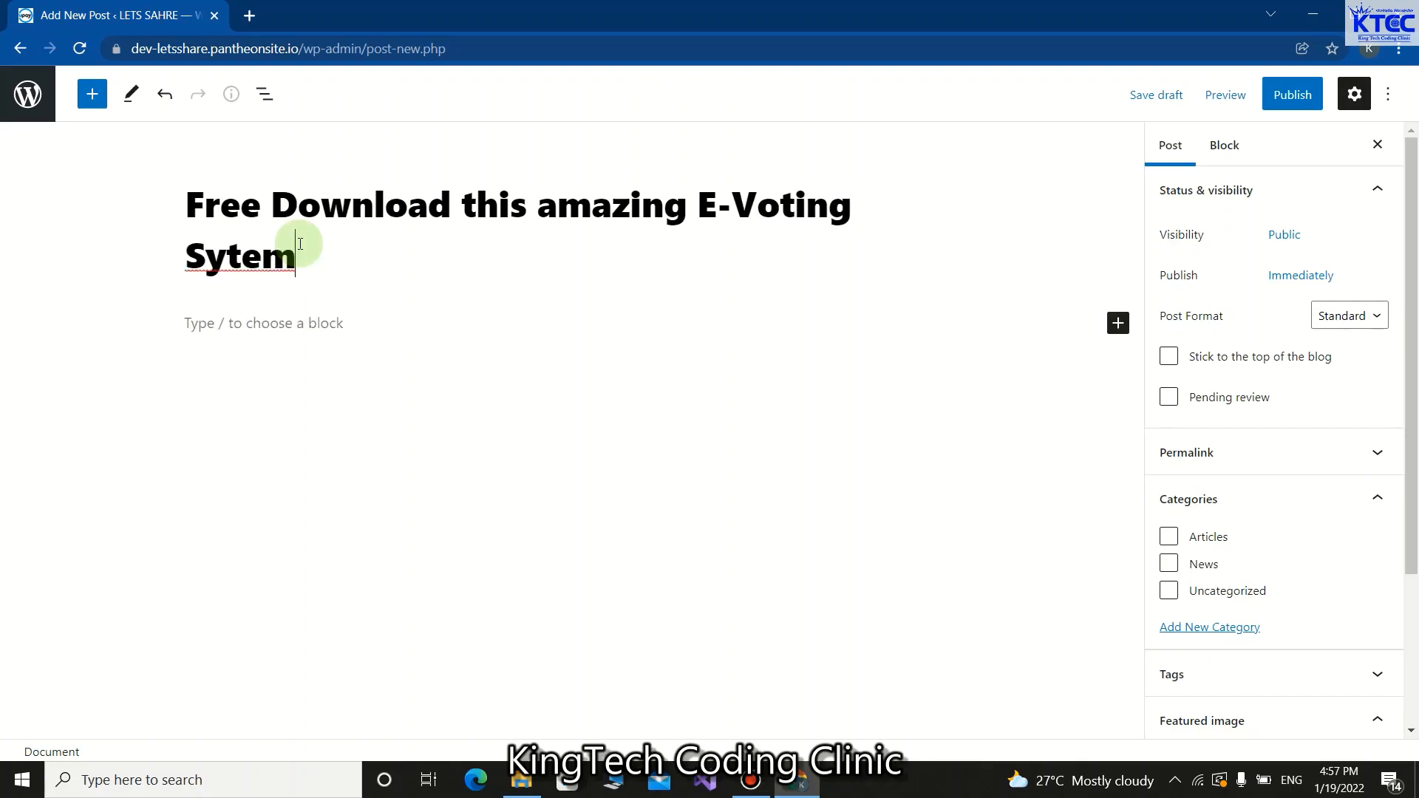
Create a new Microsoft Word document on the desktop, keeping its default name, and open it in Word
click(326, 324)
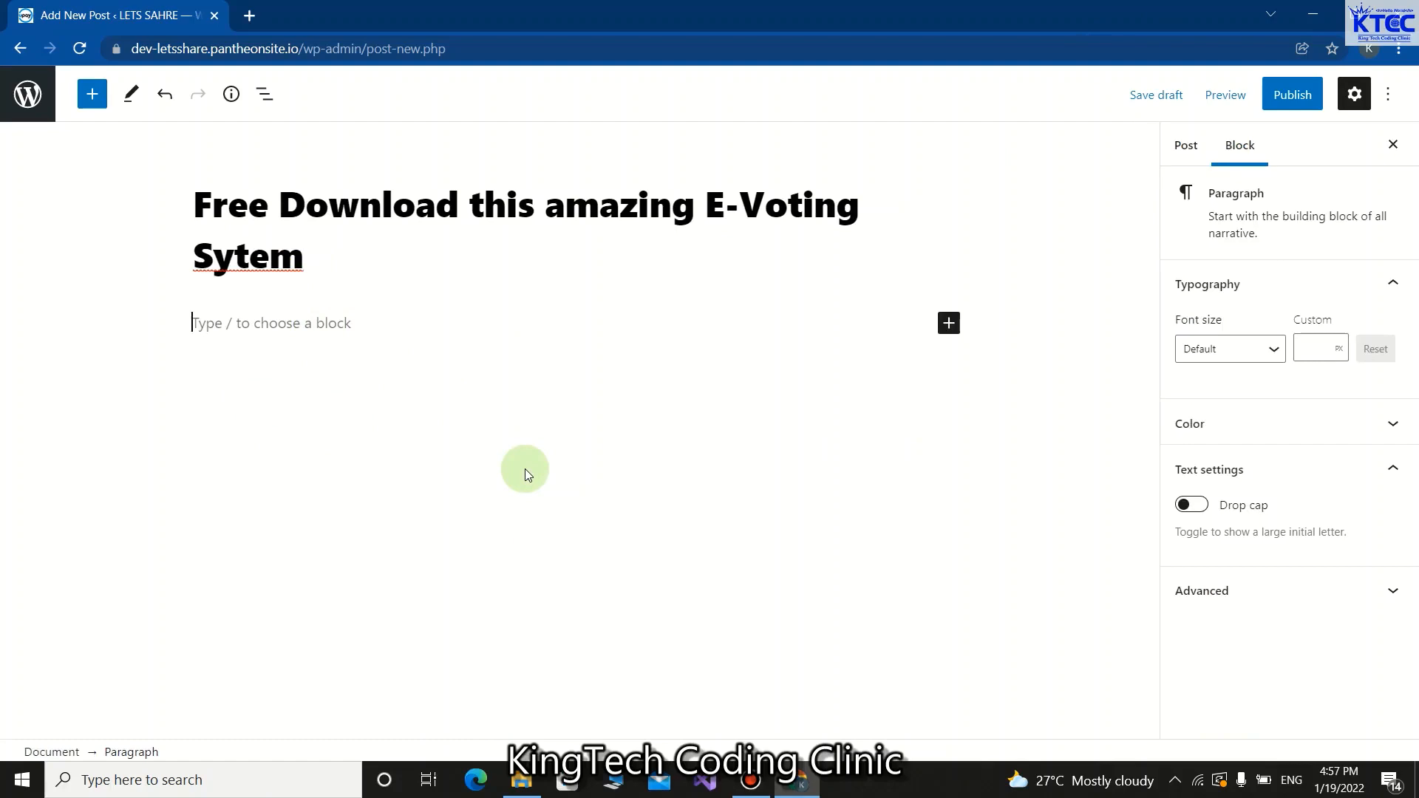
click(1314, 15)
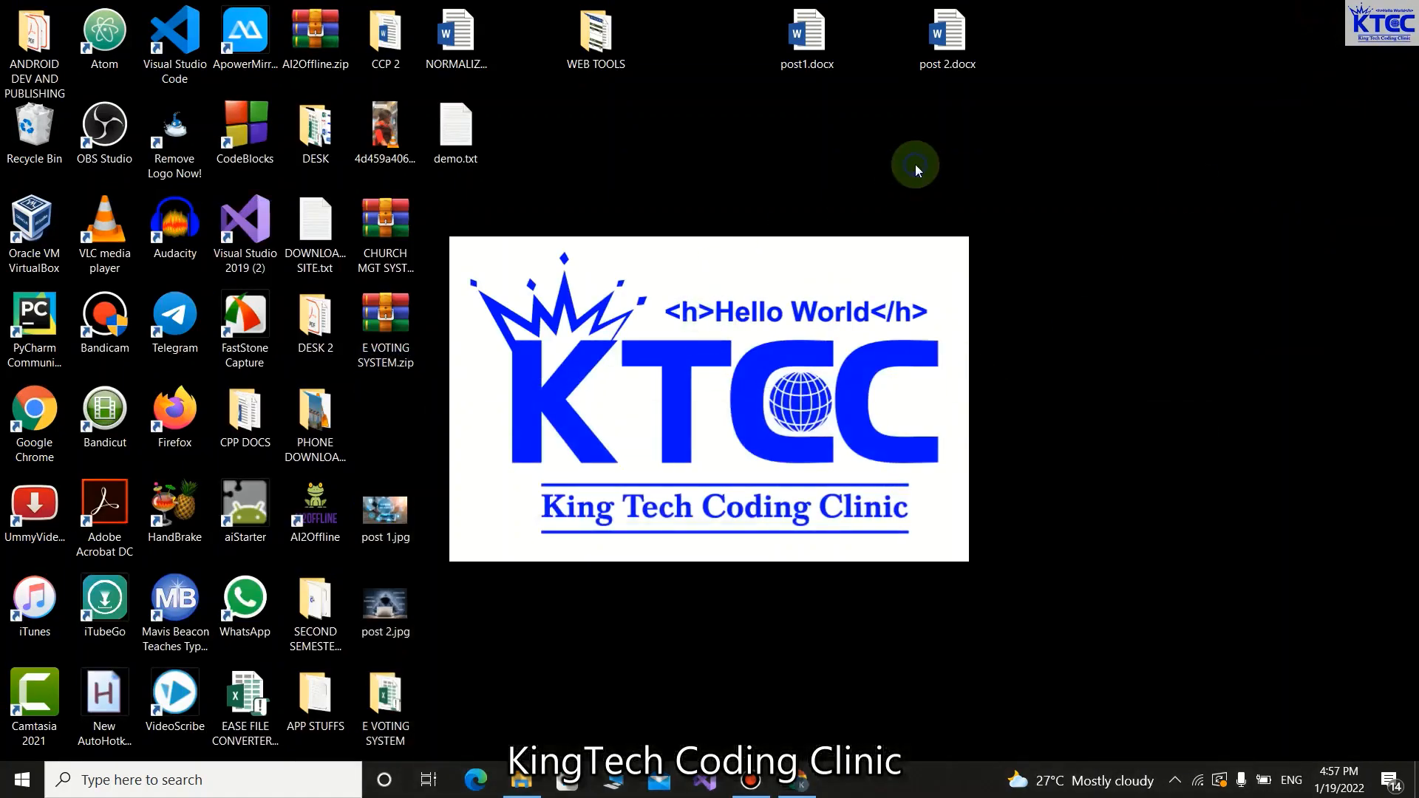
right_click(916, 164)
mouse_move(1004, 397)
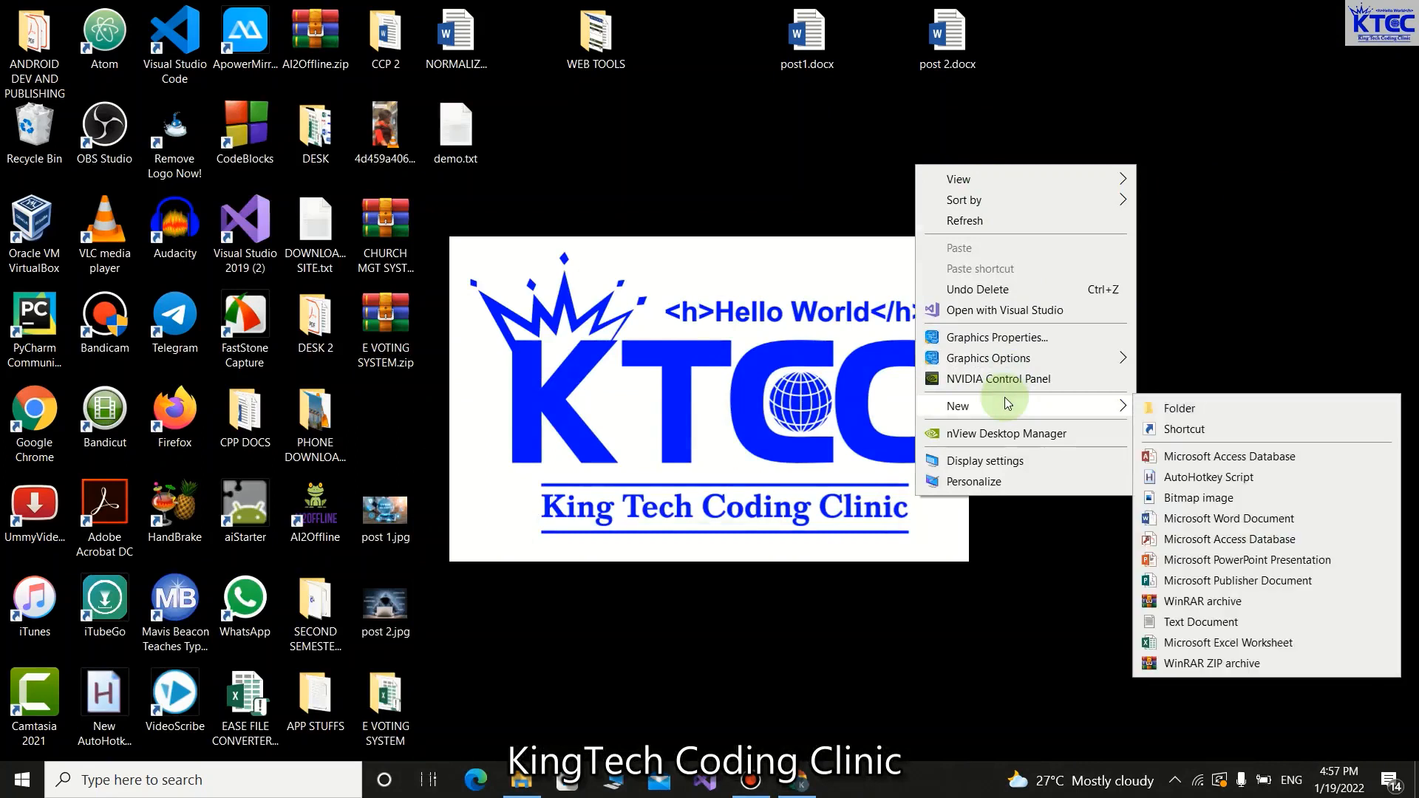
click(1175, 518)
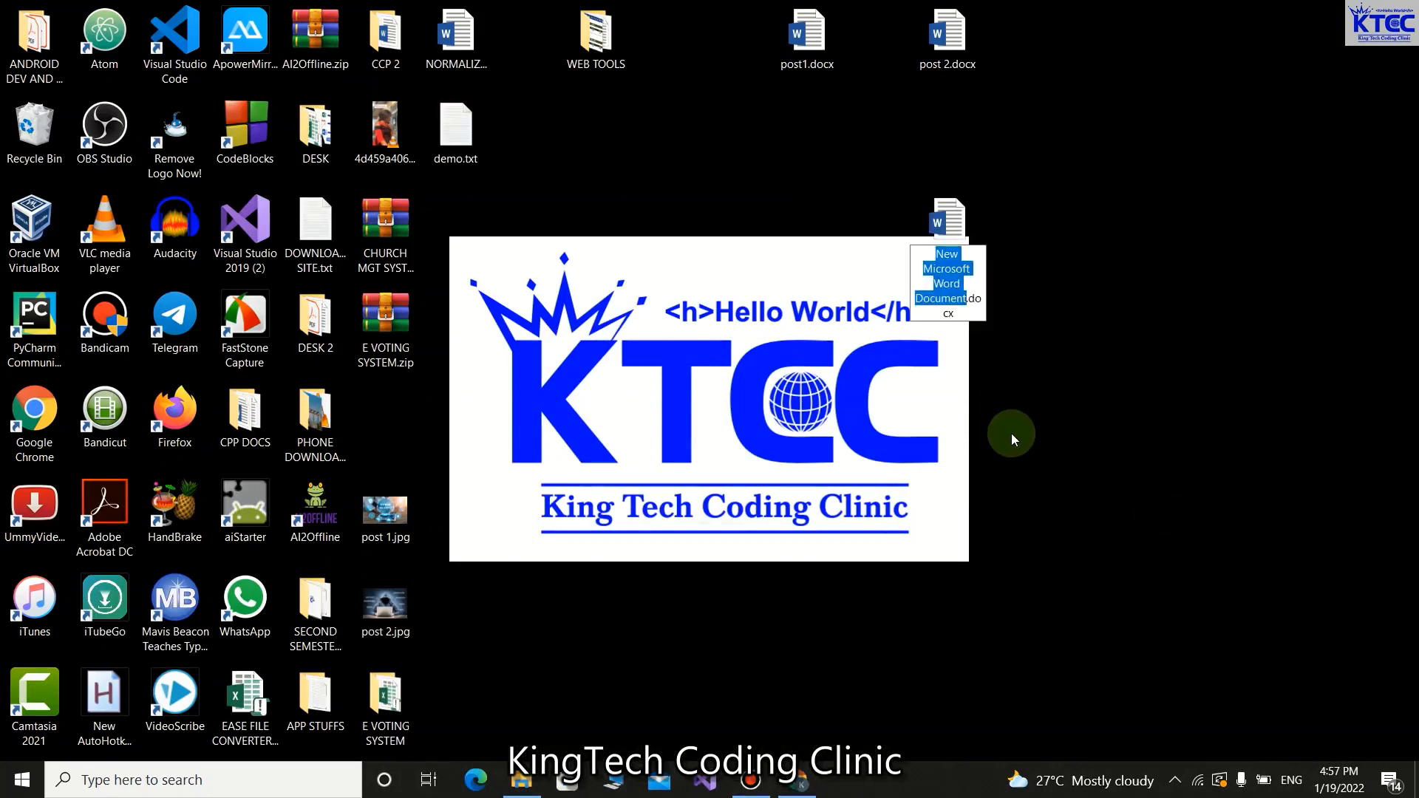
key(Return)
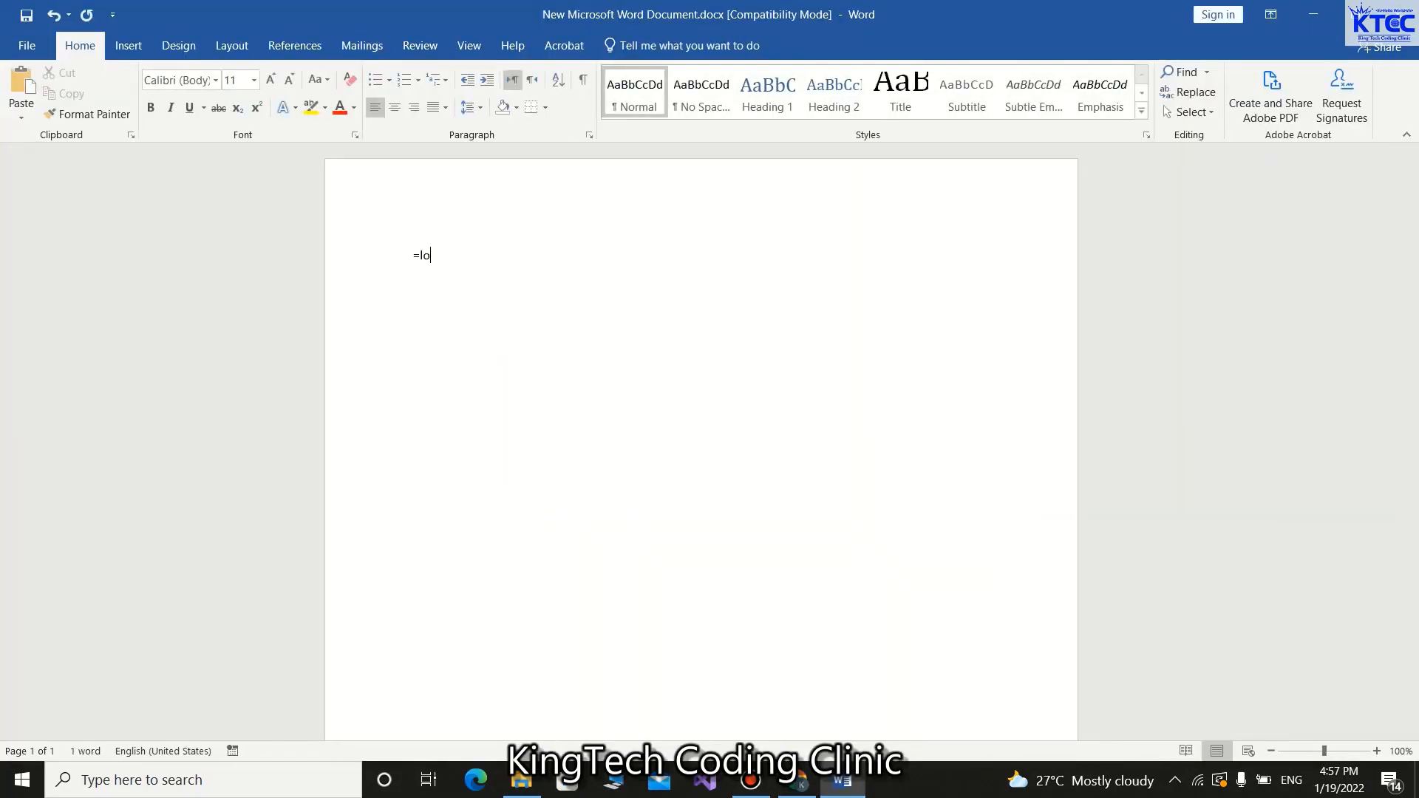
Generate placeholder text in the blank document with the formula =lorem(3,4)
text(()
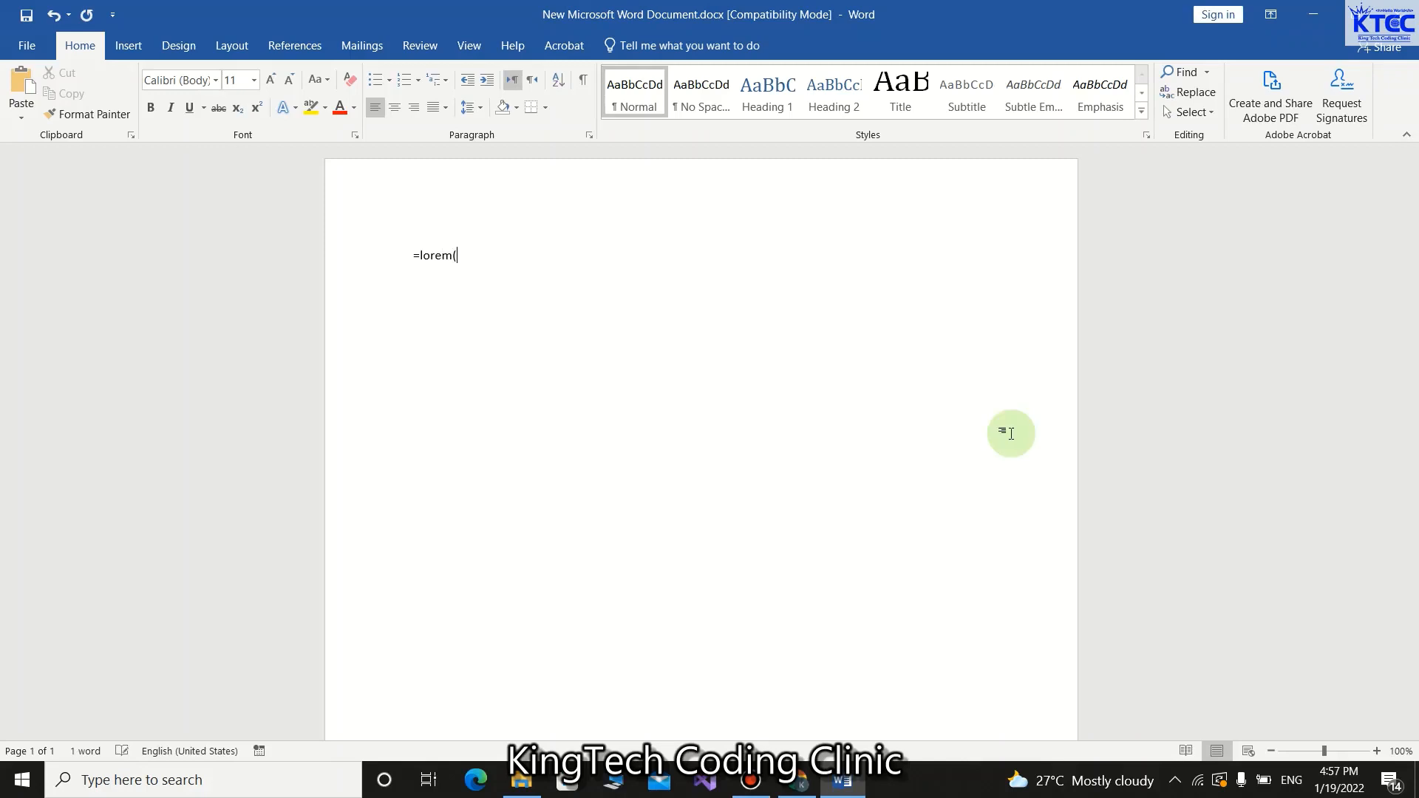
text(3)
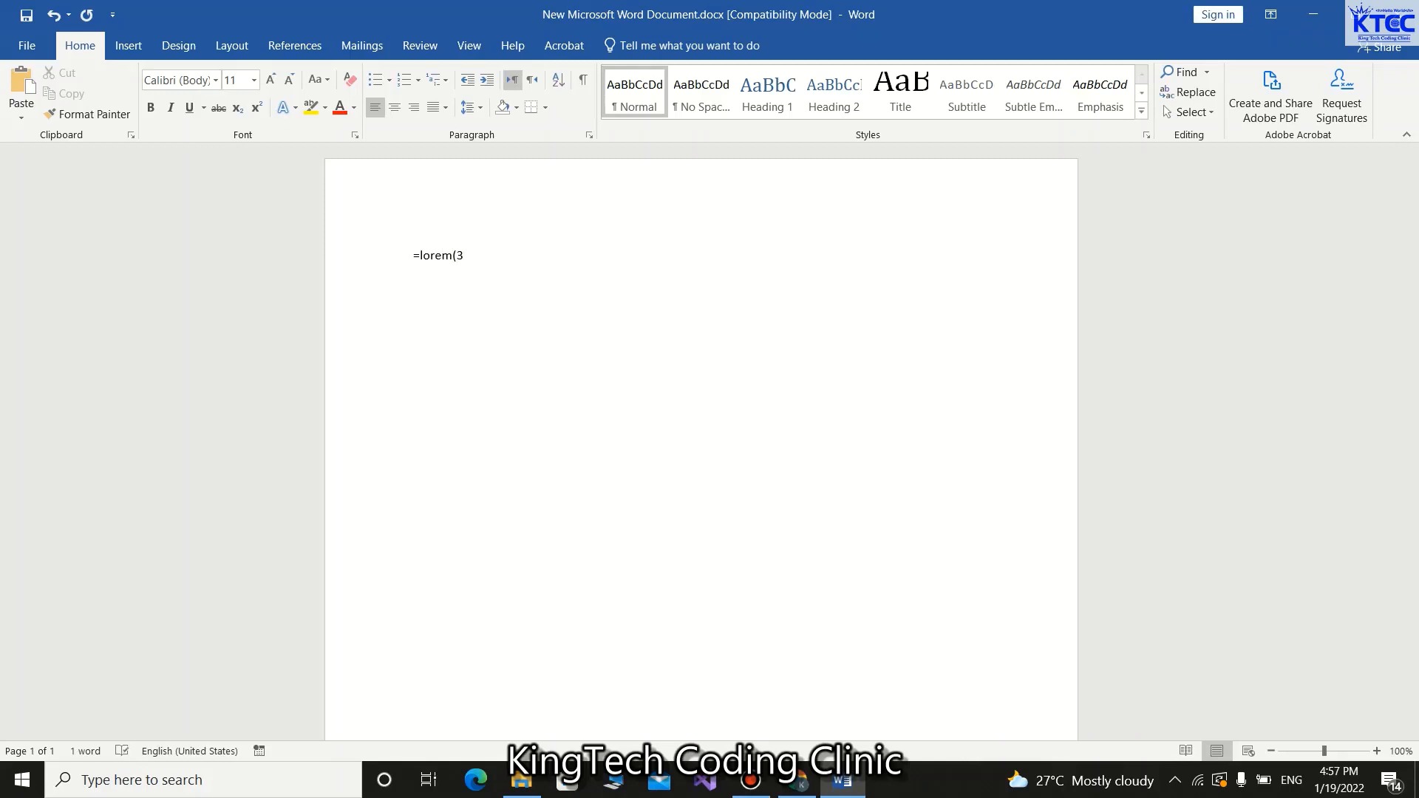
text(,4))
key(Return)
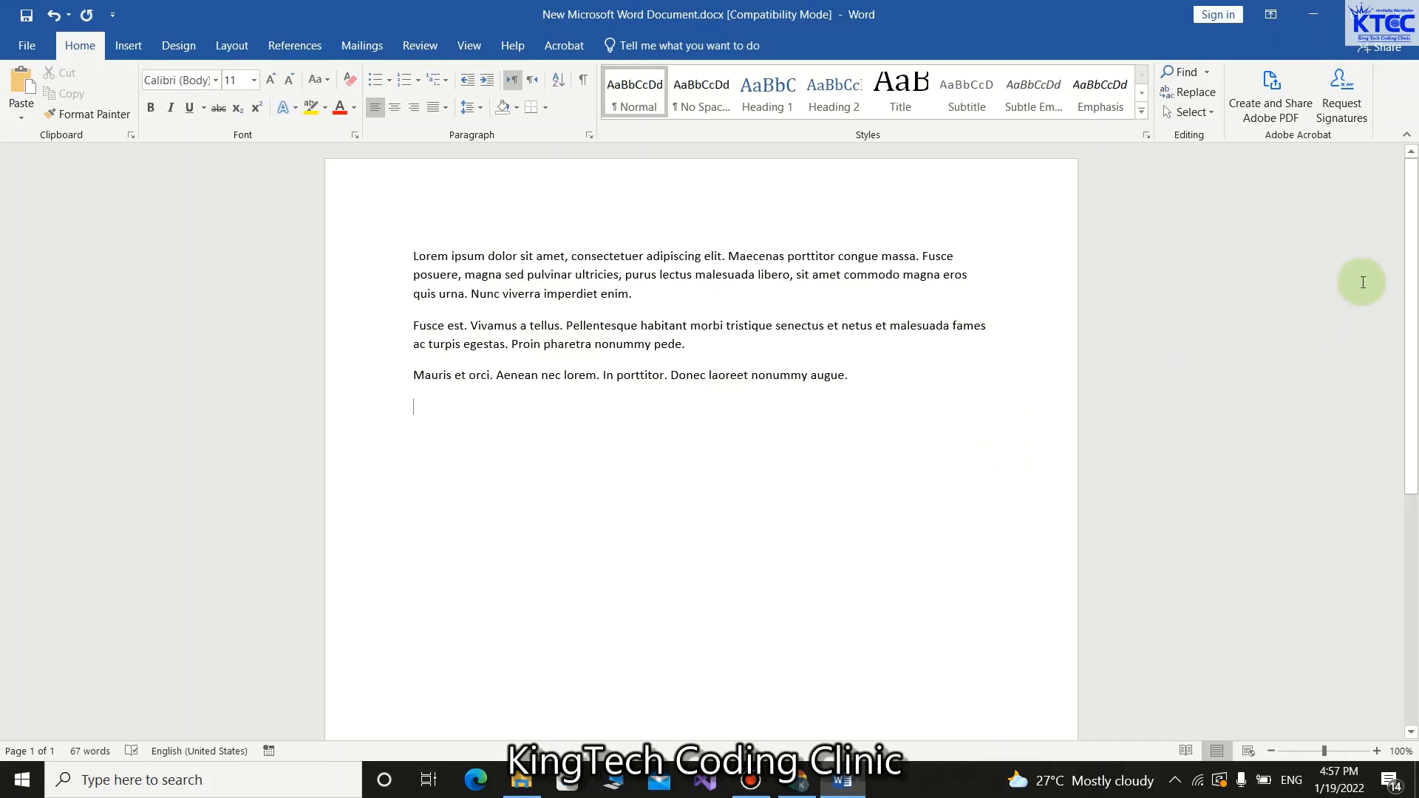
Copy all three lorem ipsum paragraphs, switch back to the WordPress editor in Chrome and paste them into the empty post body
drag(909, 381, 387, 263)
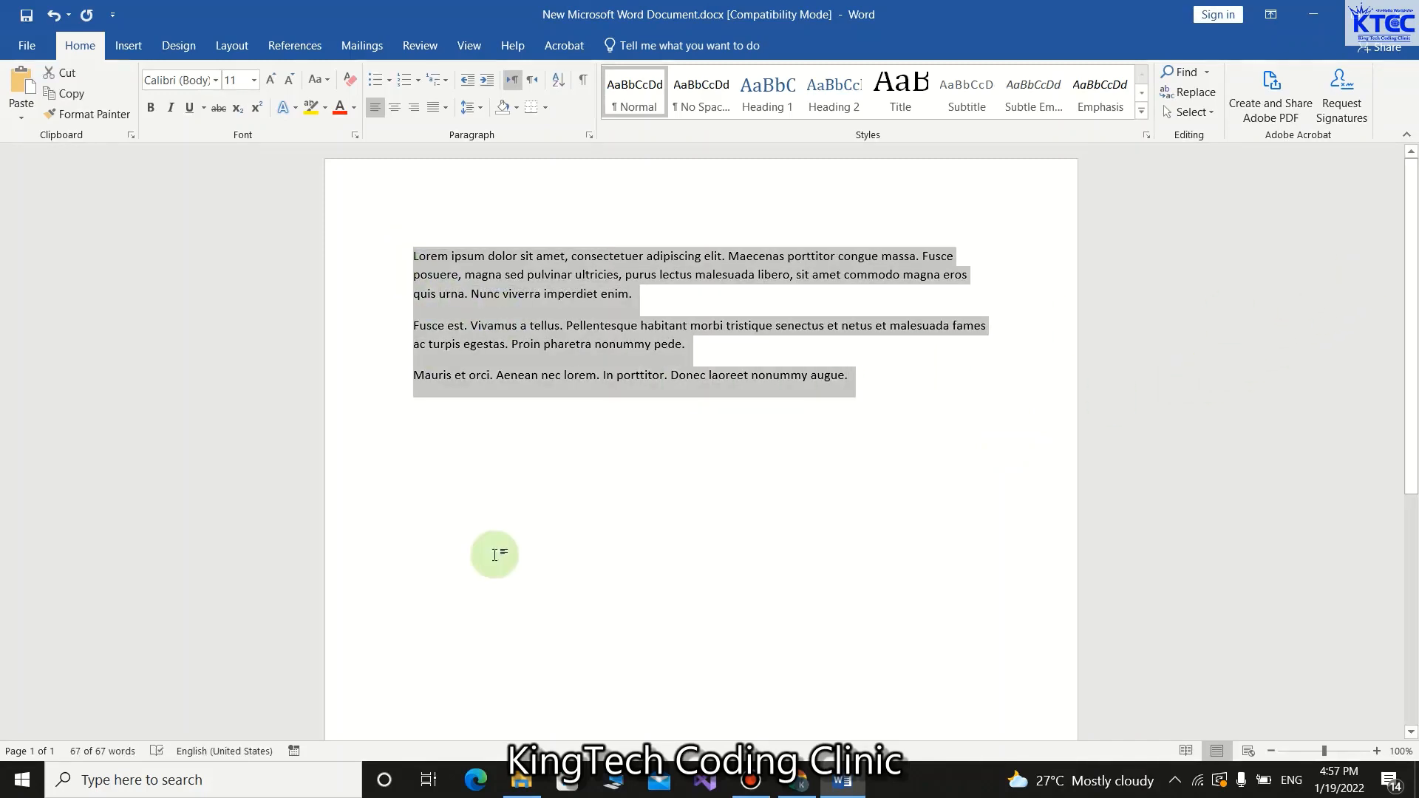
click(1313, 22)
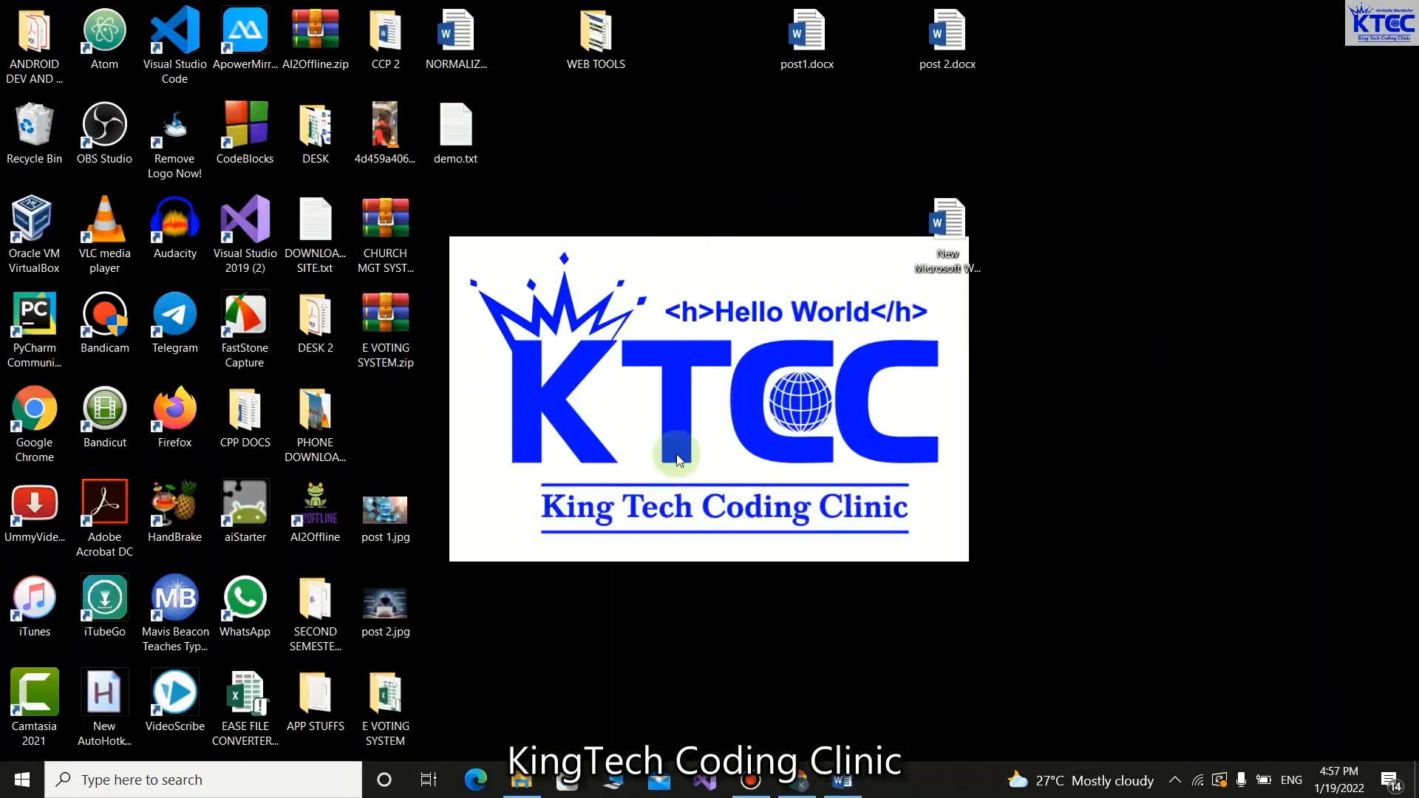
click(798, 781)
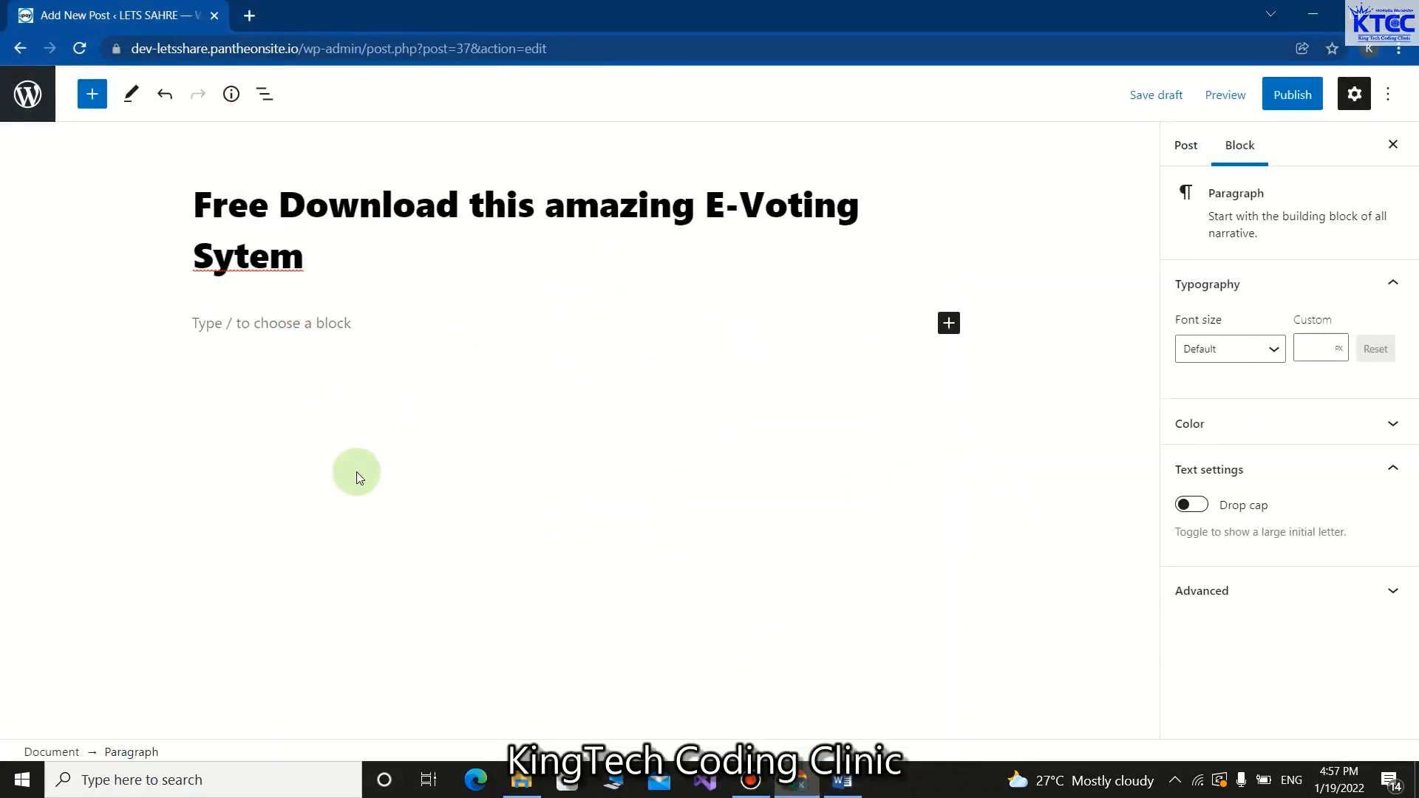
key(ctrl+v)
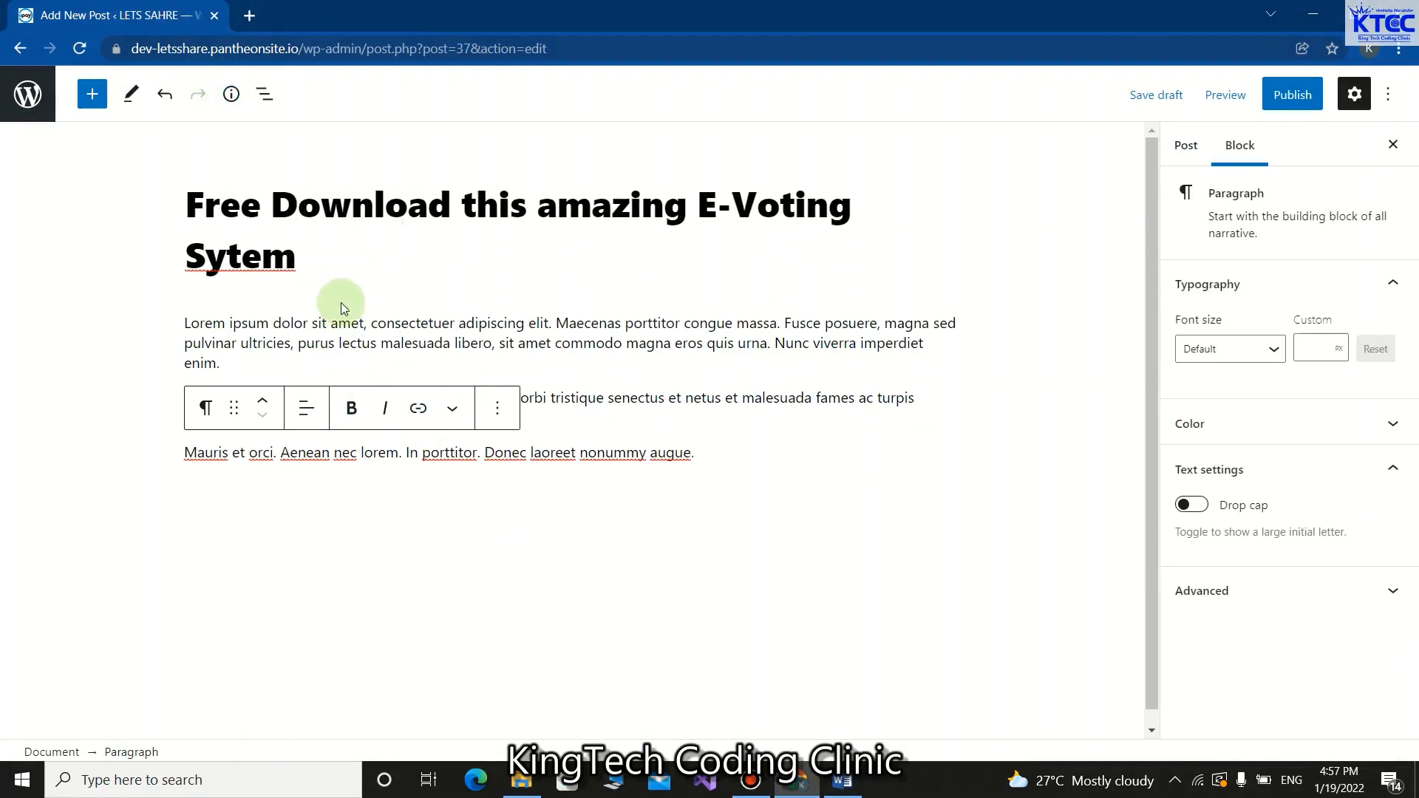
Turn on the Top toolbar view option so block and document tools are in a single place
click(427, 343)
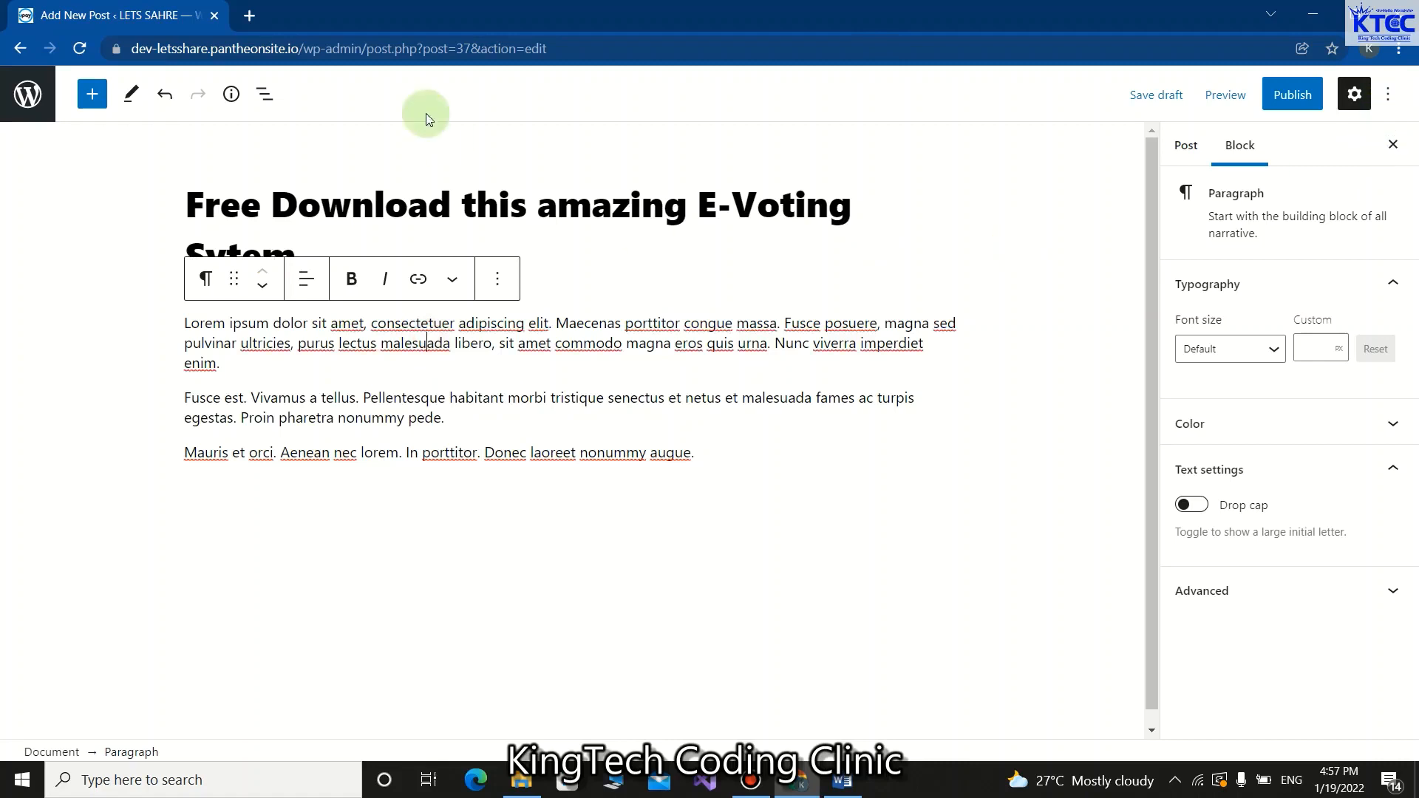
click(1389, 94)
click(1327, 190)
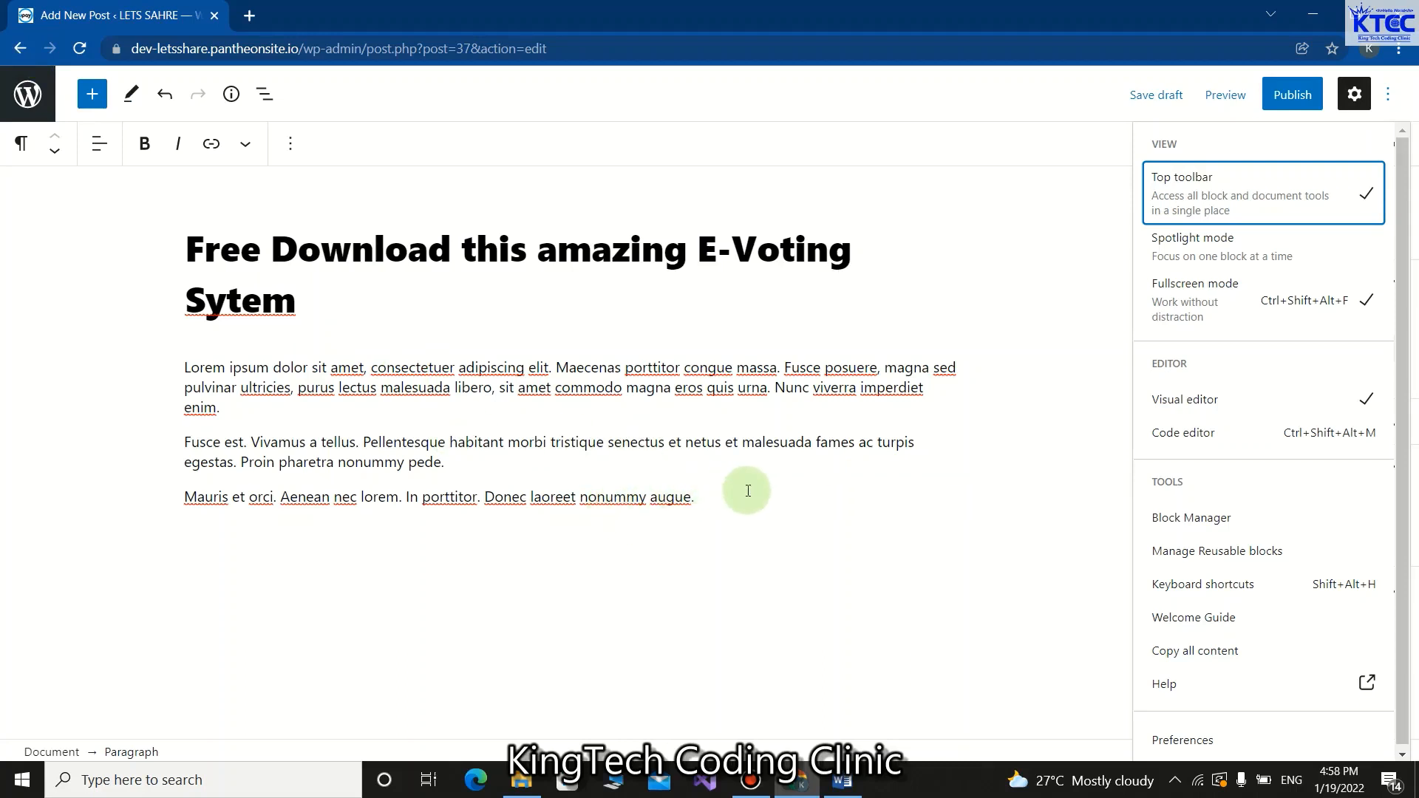
click(754, 542)
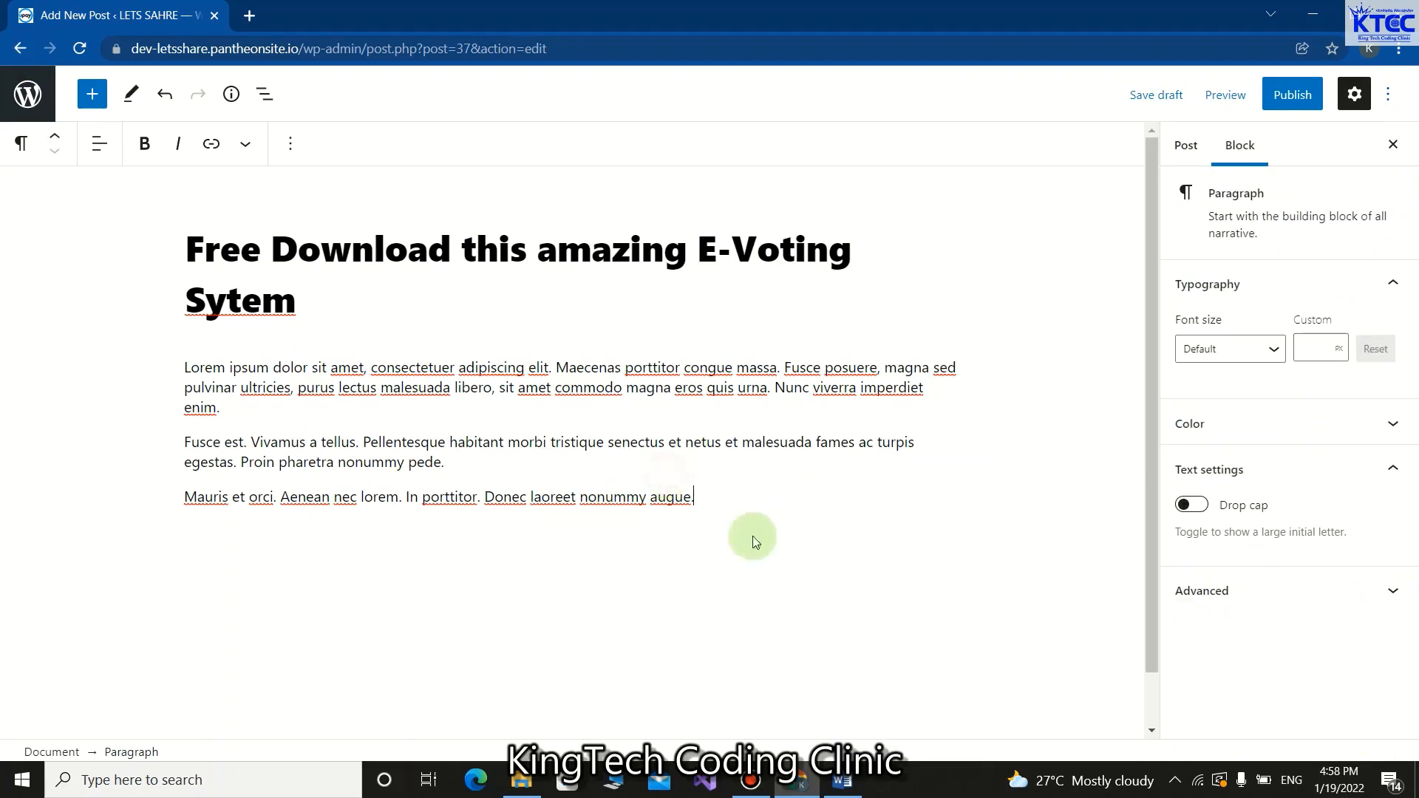
Add a new post category named "Downloads" with no parent category
scroll(798, 539, down, 2)
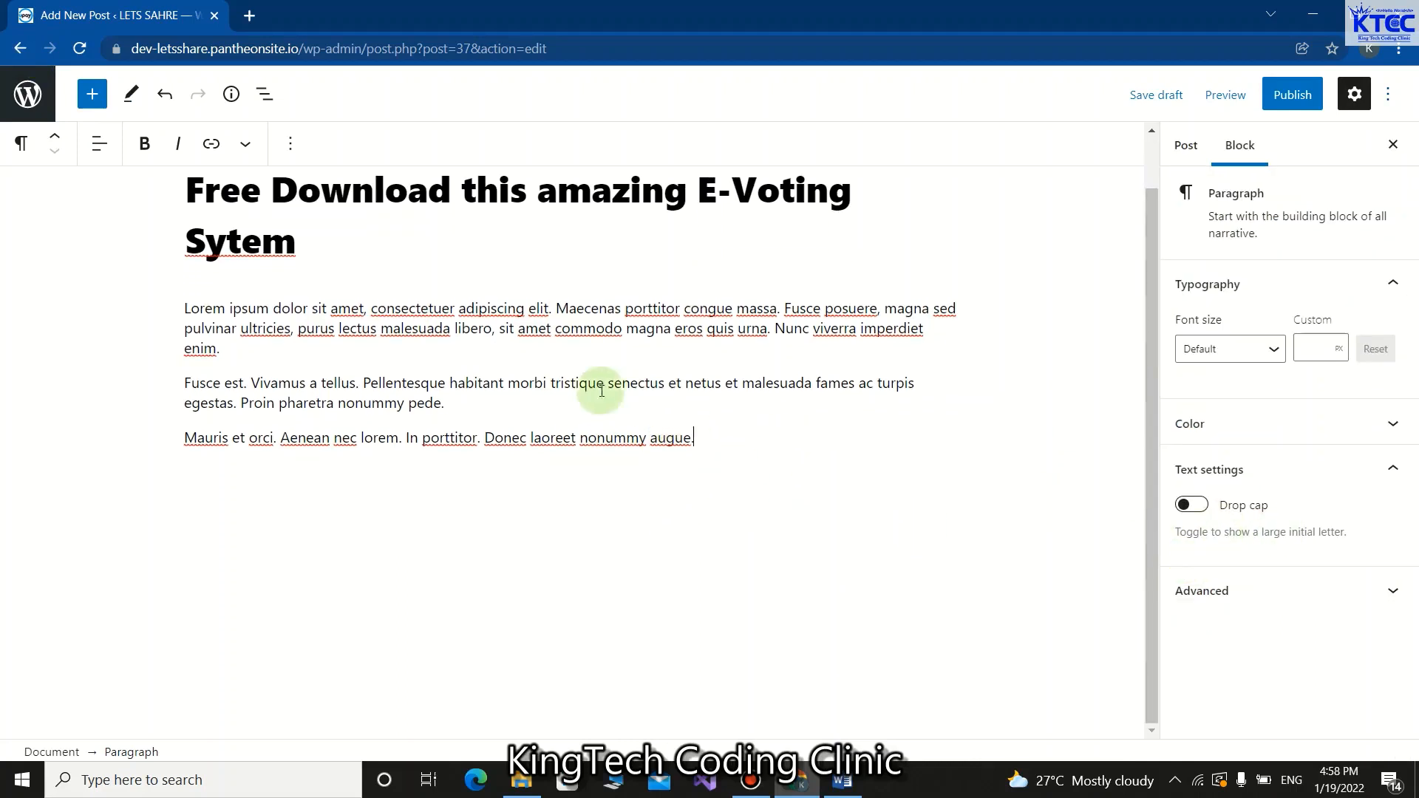
click(1185, 146)
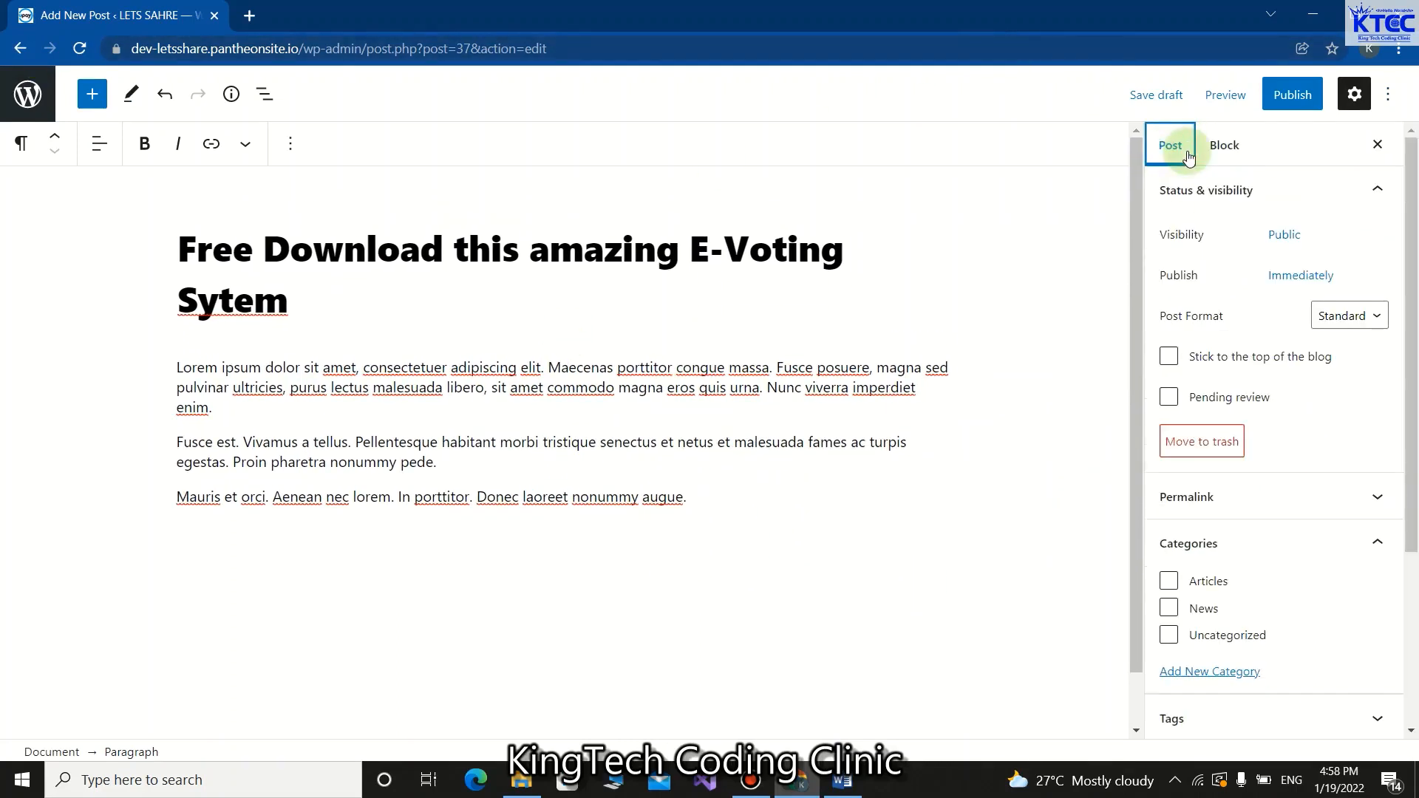
scroll(1340, 545, down, 3)
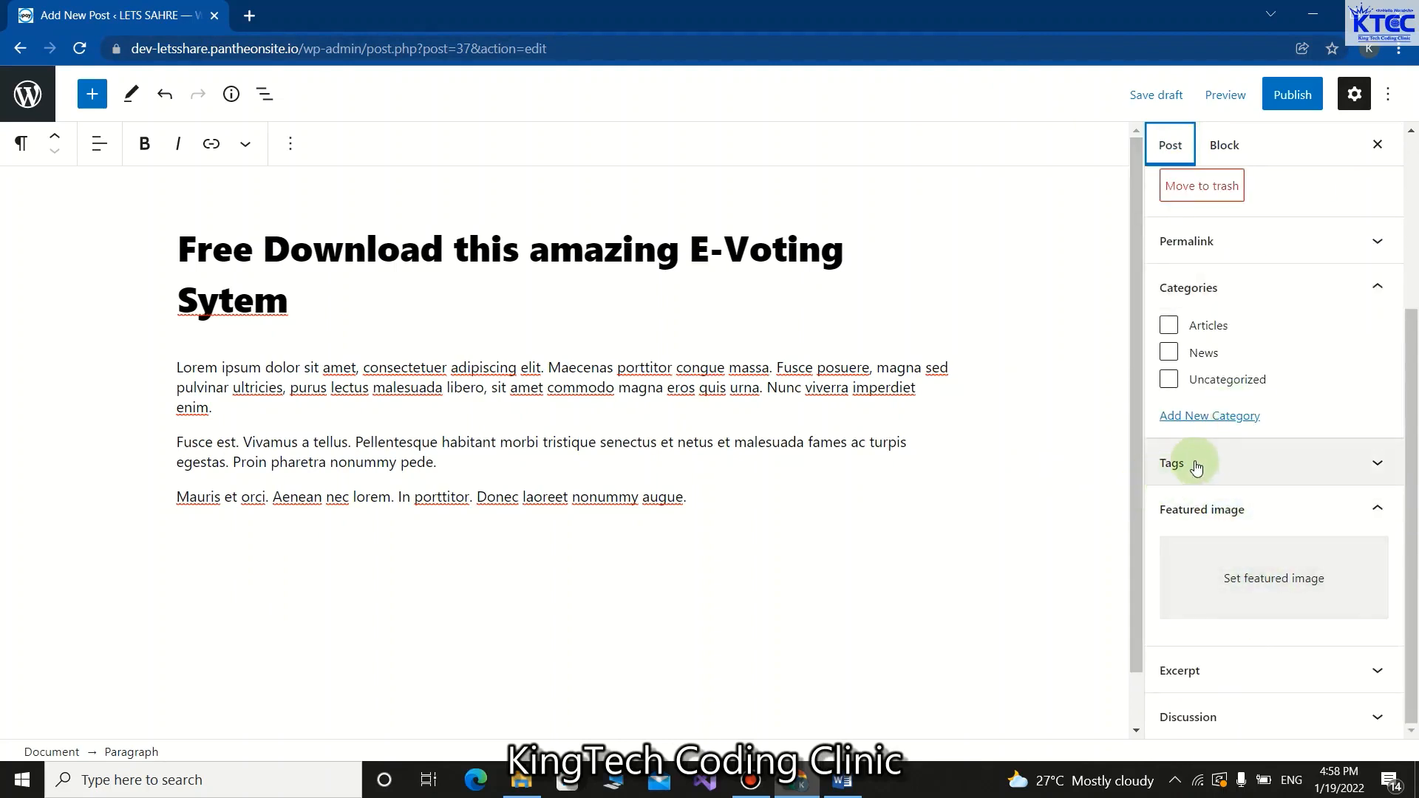
click(1221, 419)
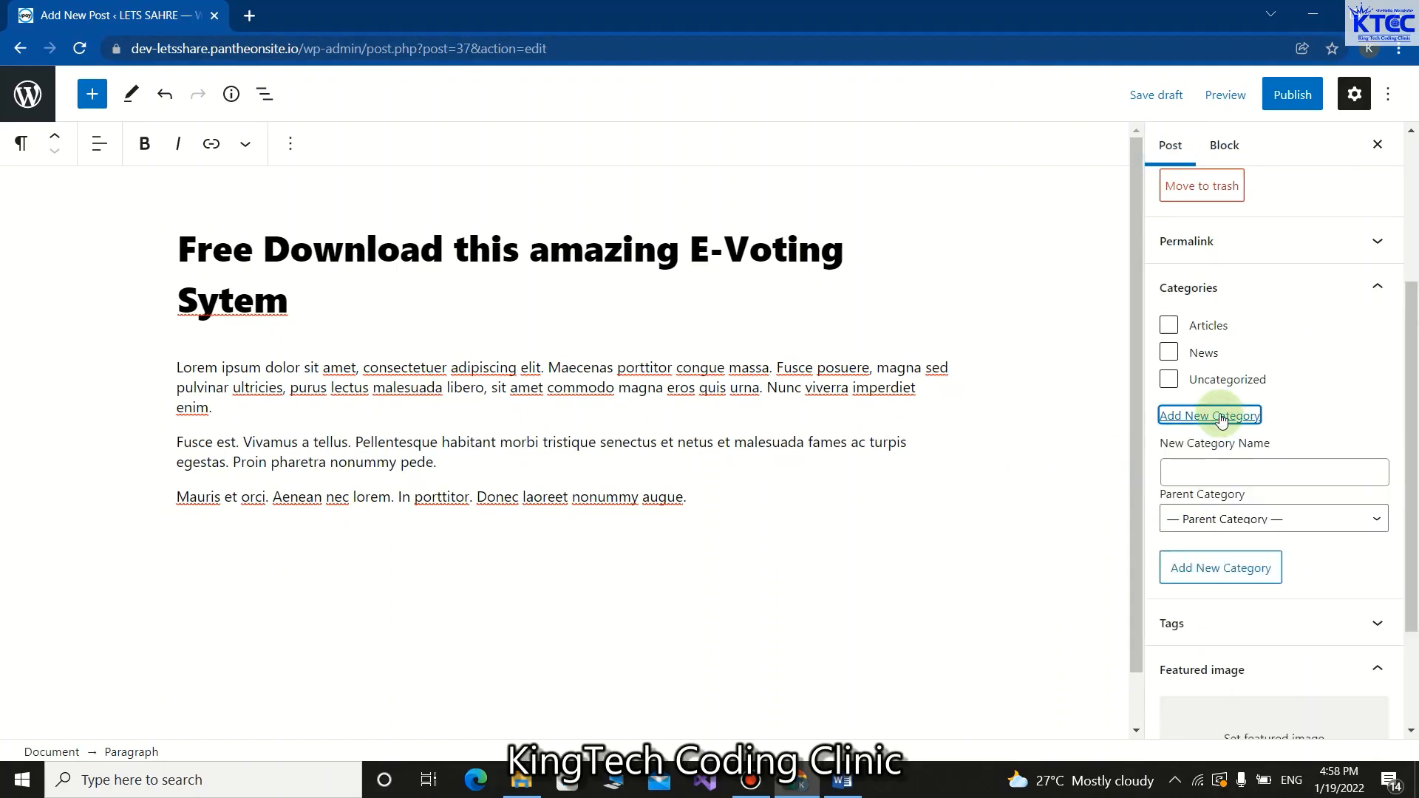
click(1223, 466)
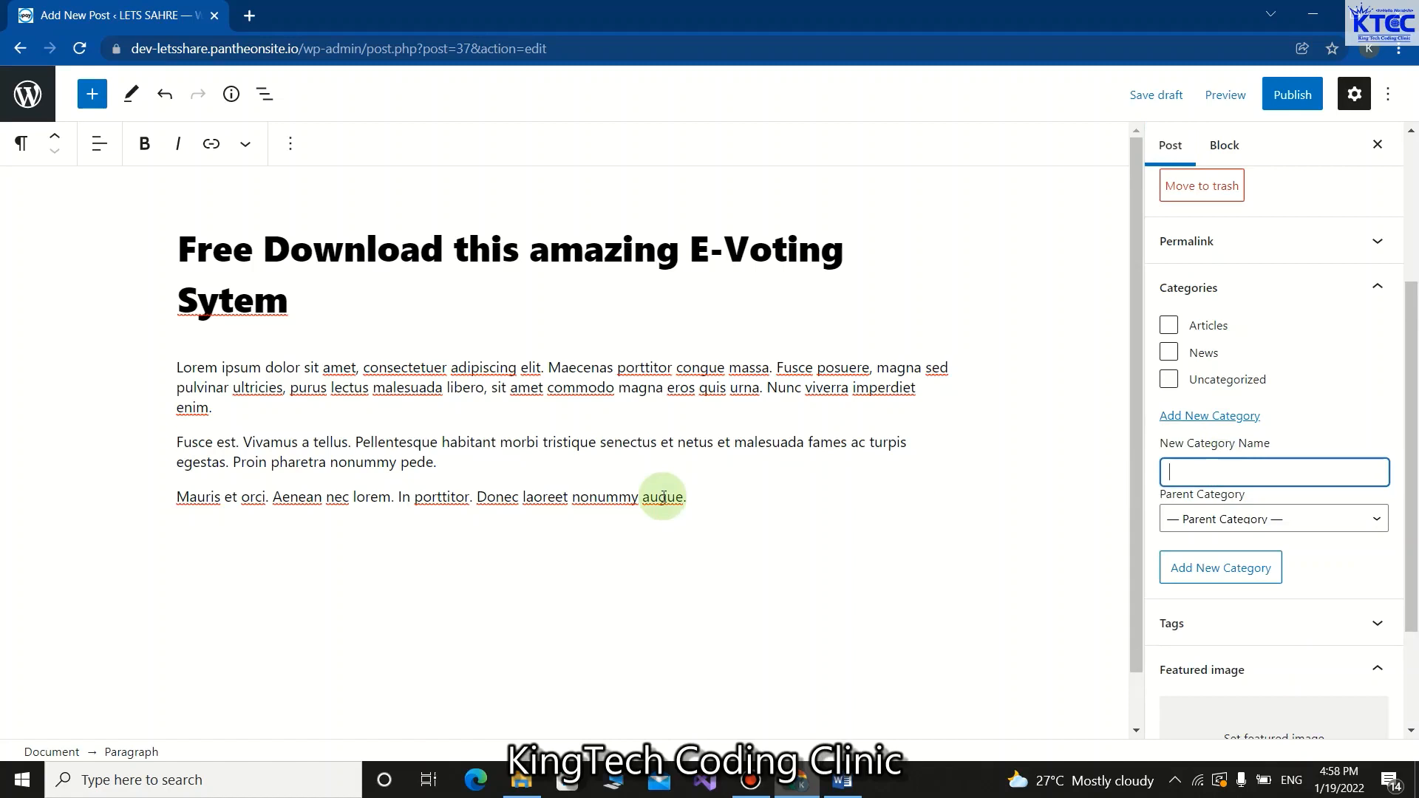
text(Downloads)
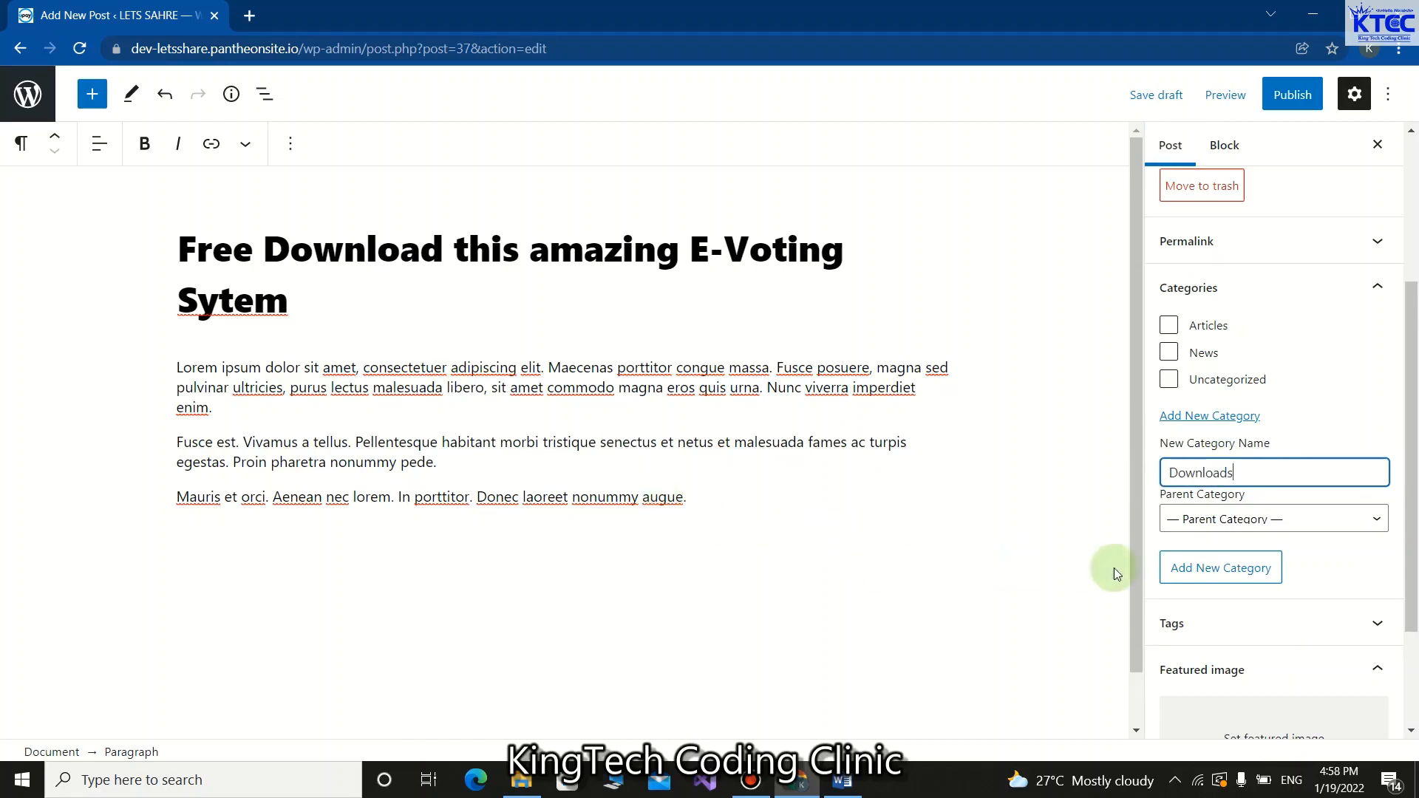
click(1210, 577)
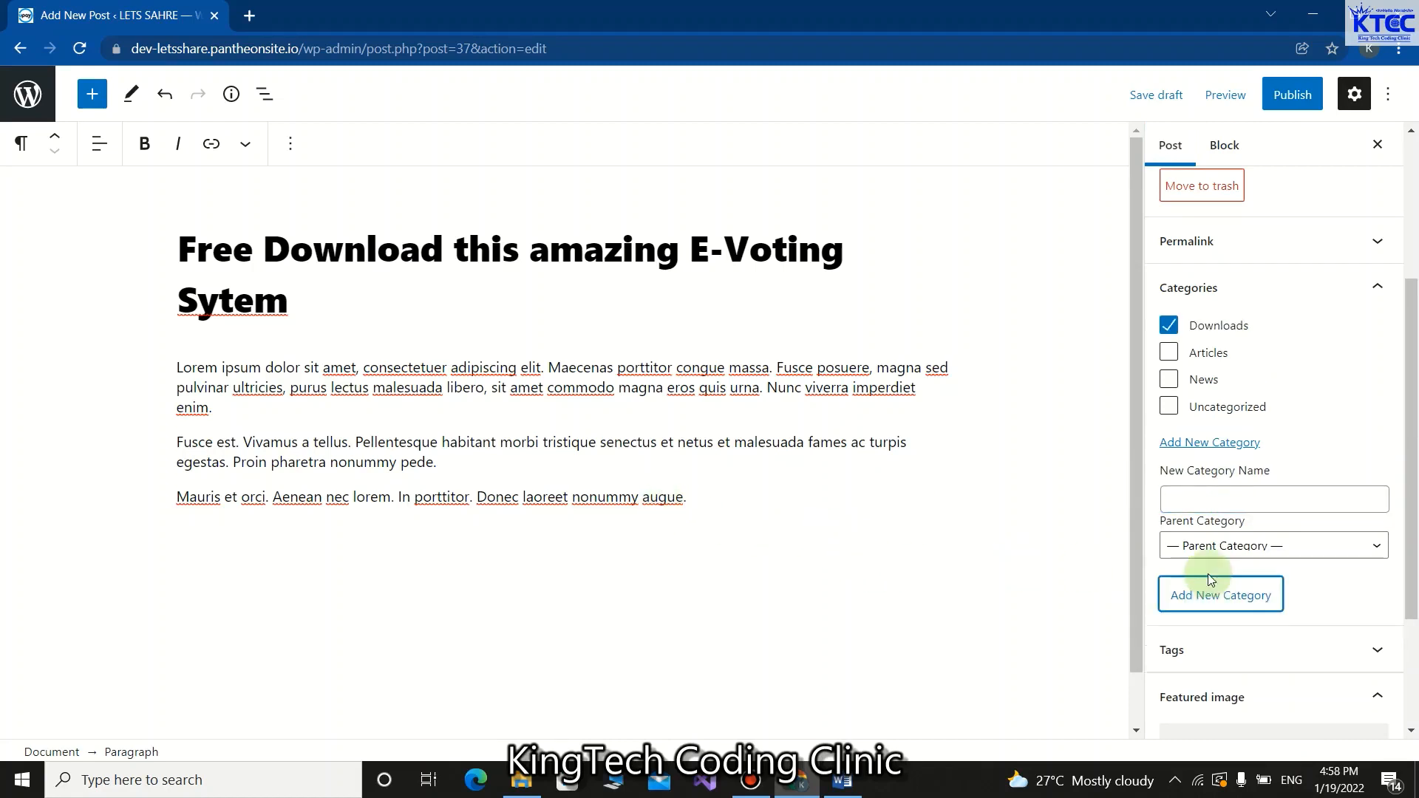
Upload E VOTING 1.PNG and E VOTING 2.PNG from the Desktop's WEB TOOLS folder through the post's featured image dialog
scroll(1321, 595, down, 2)
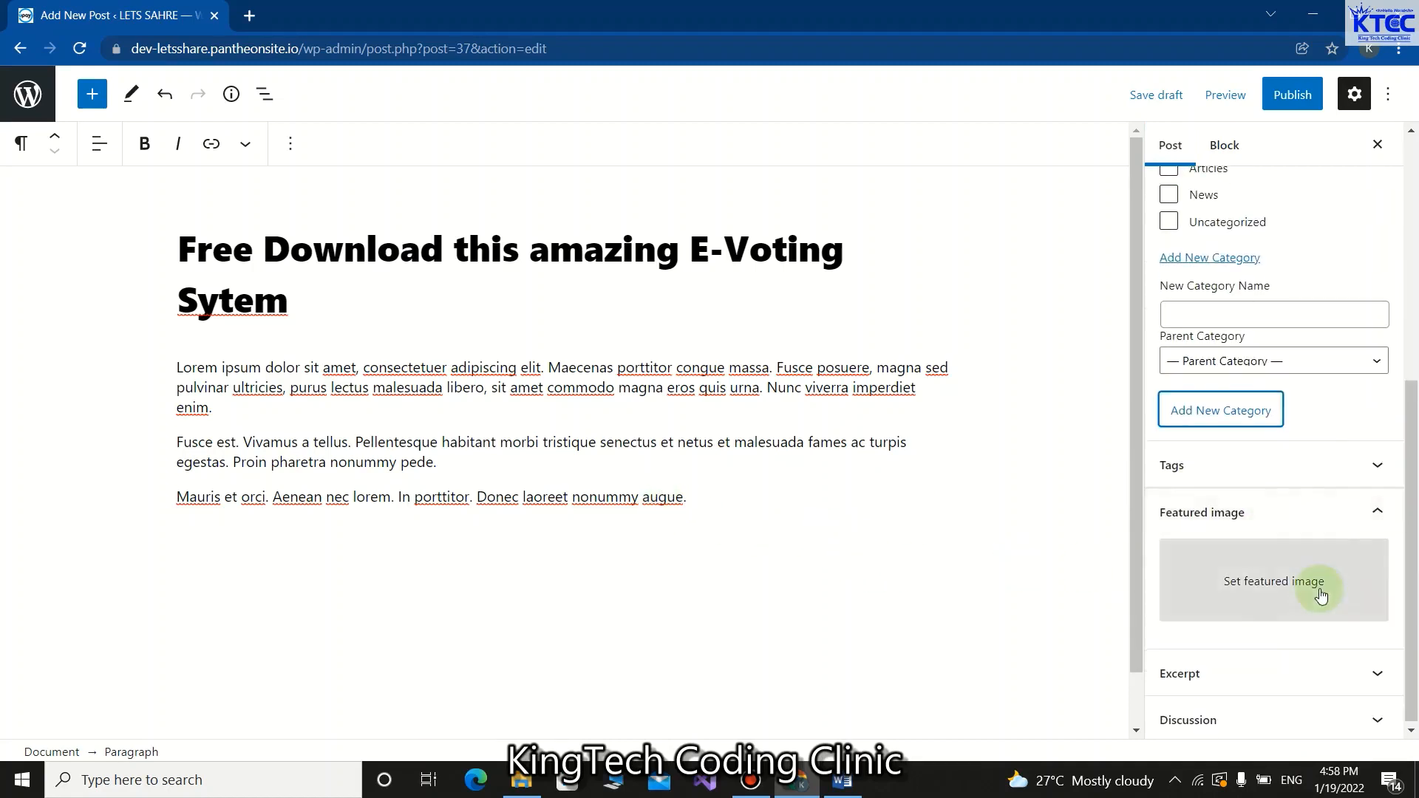
click(1271, 587)
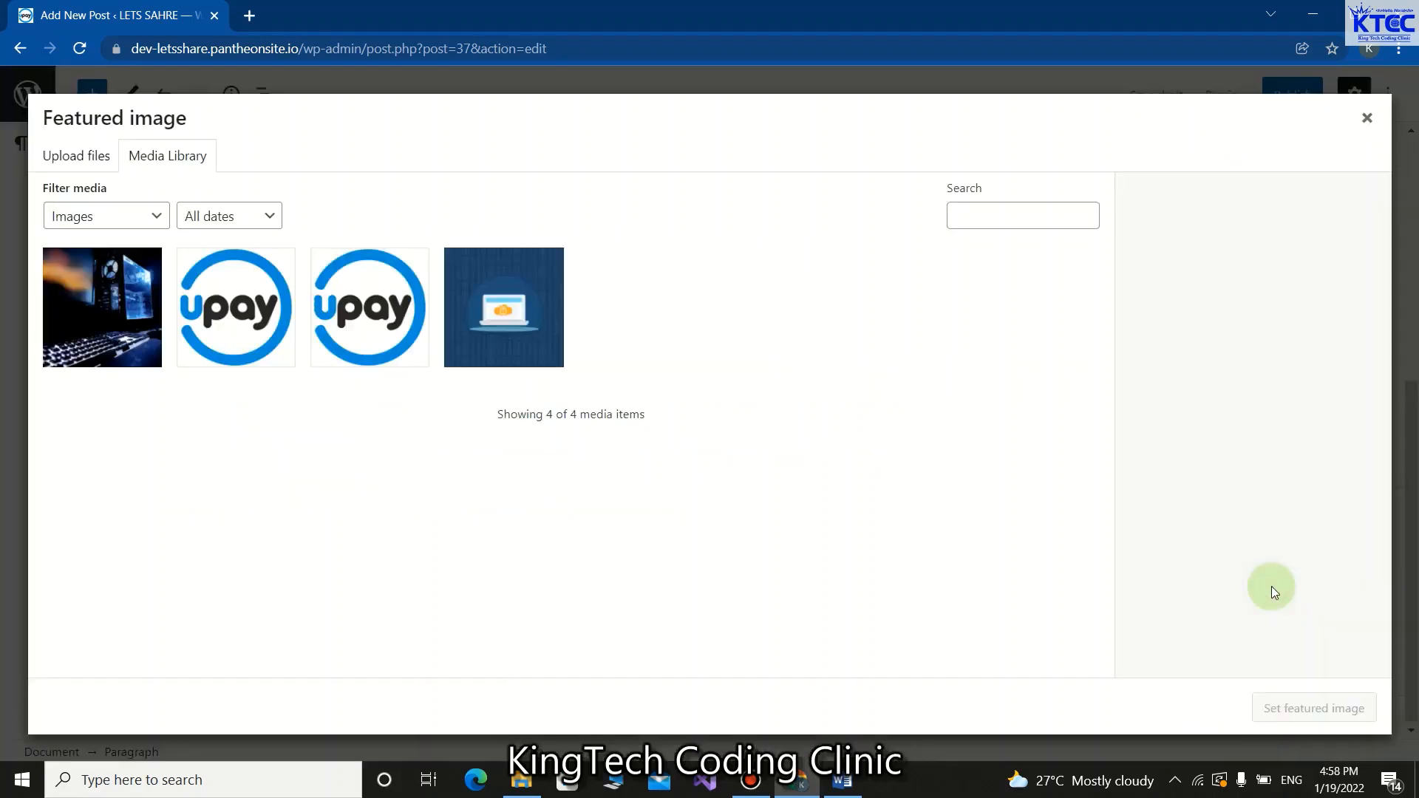
click(74, 155)
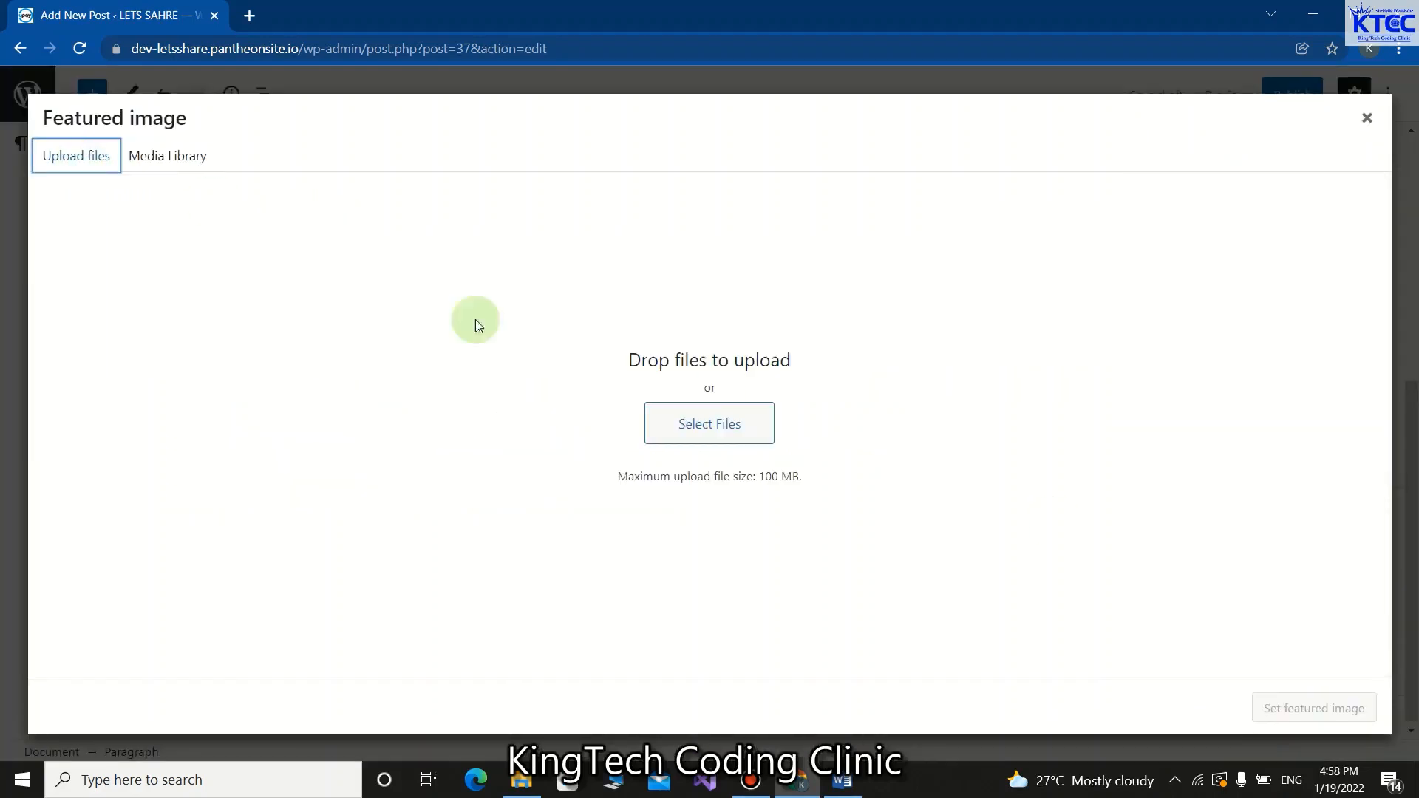
click(723, 433)
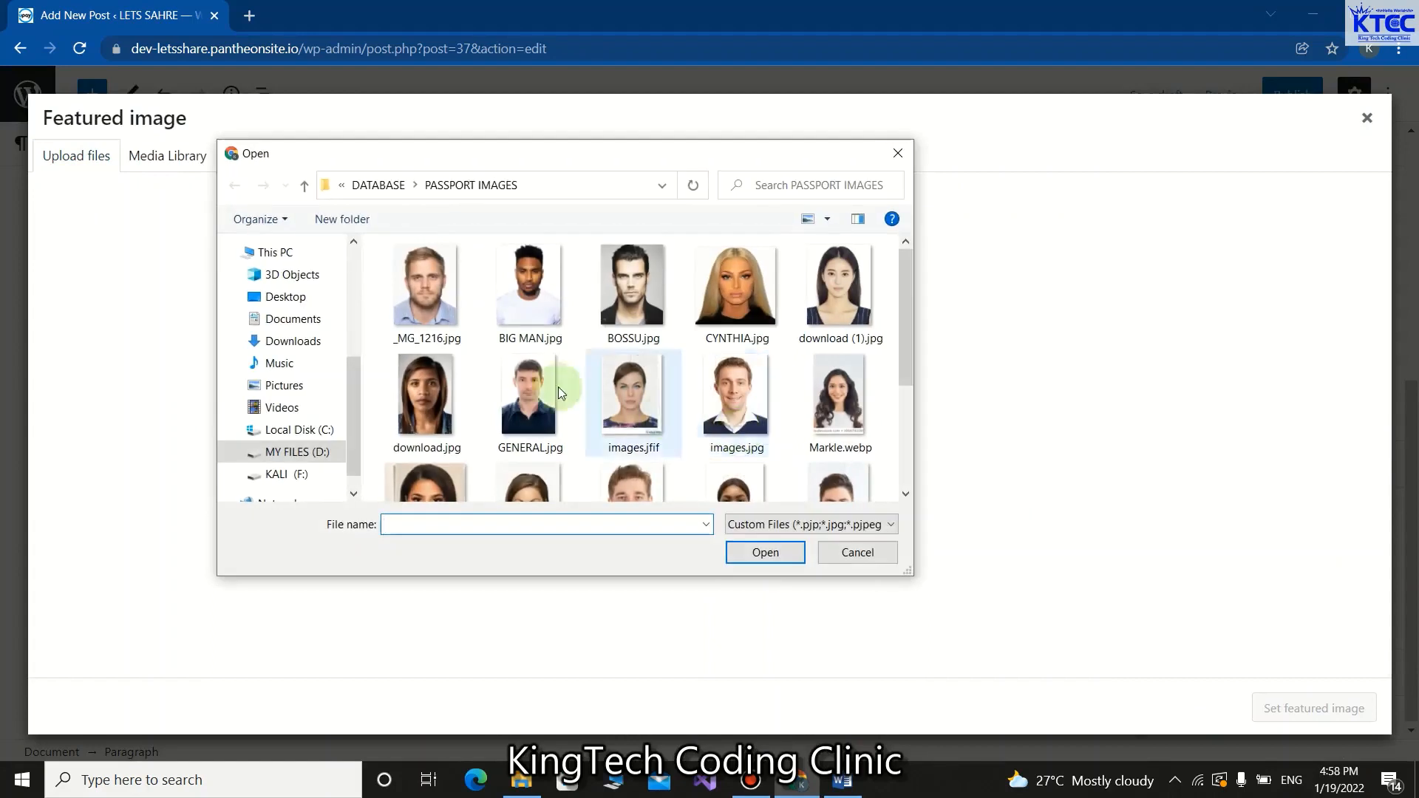
click(287, 299)
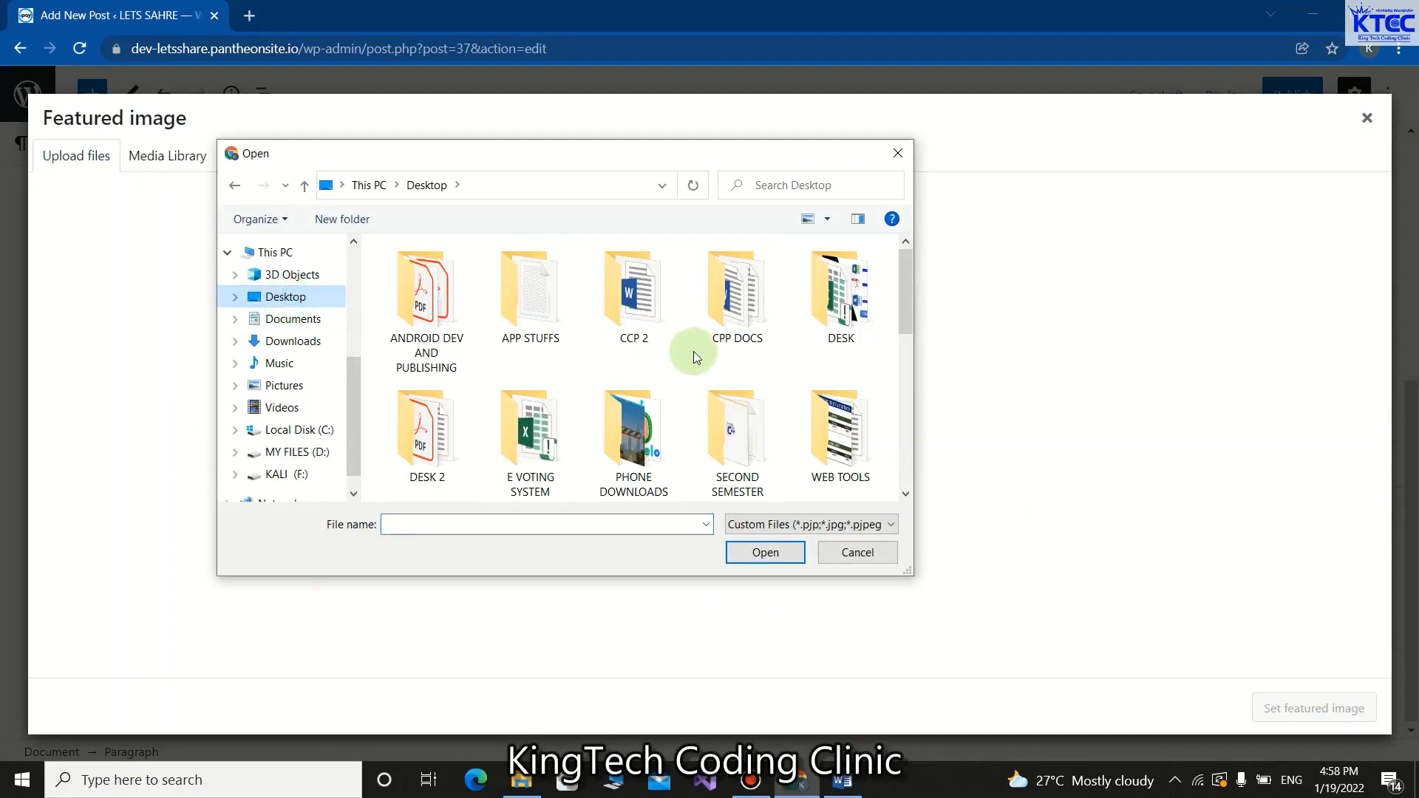
scroll(774, 345, down, 1)
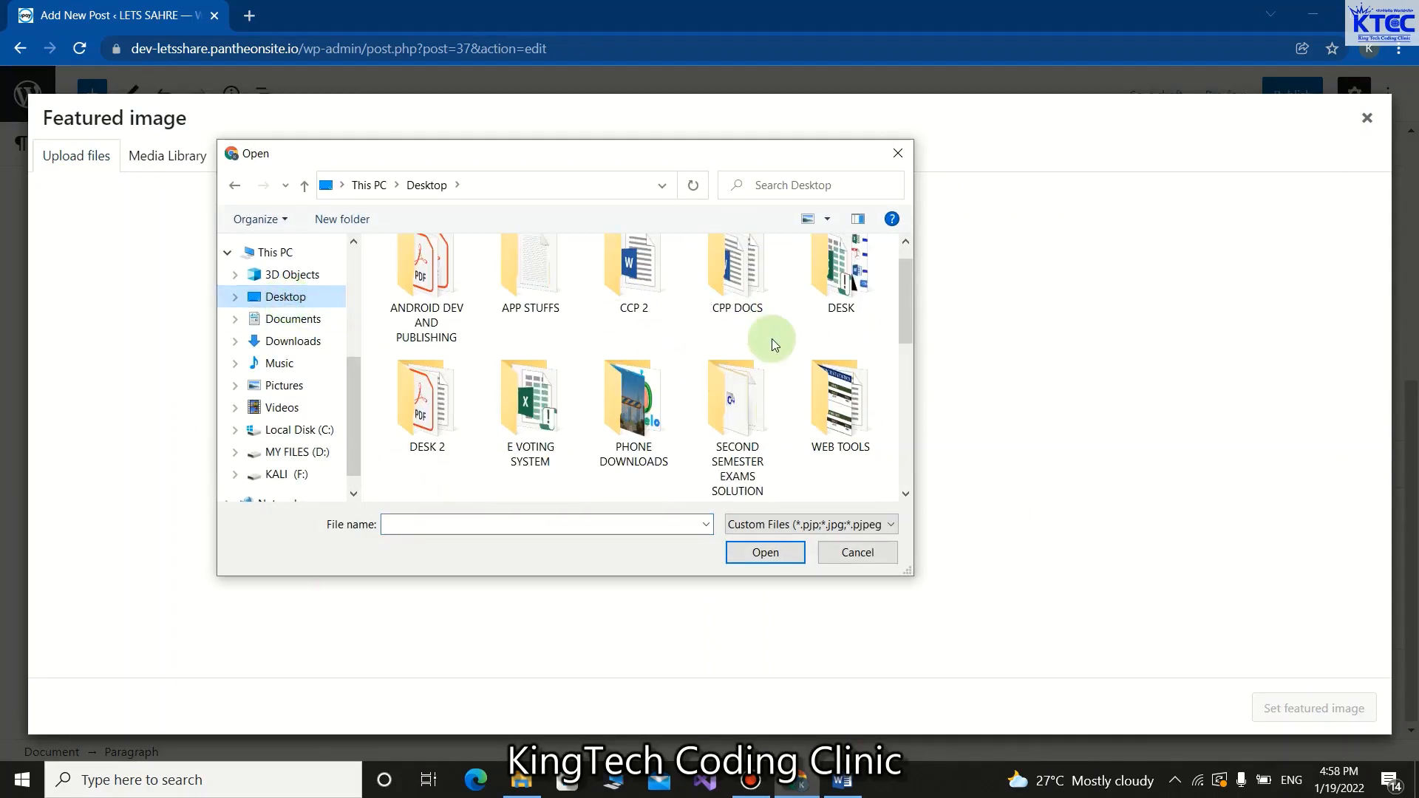
scroll(774, 344, down, 2)
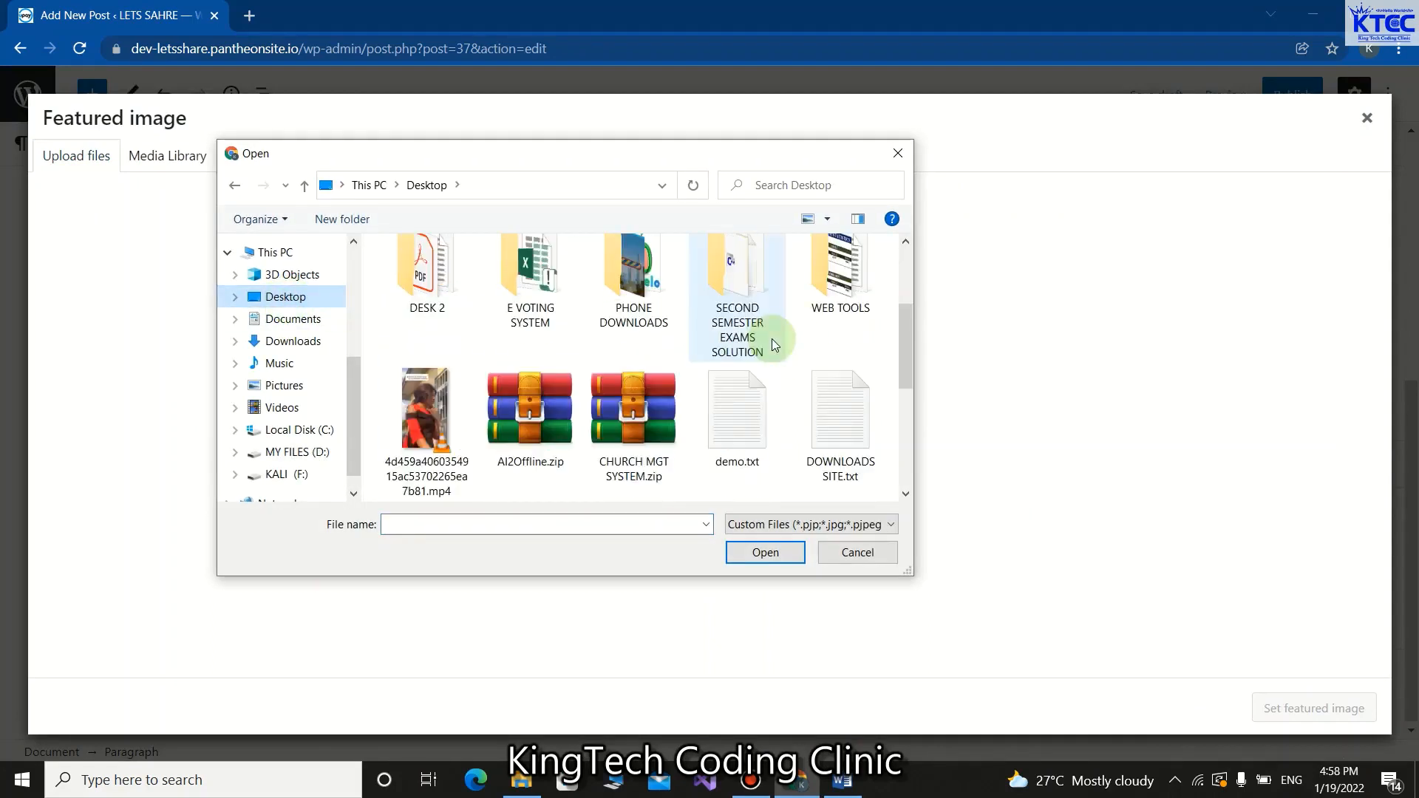
double_click(835, 294)
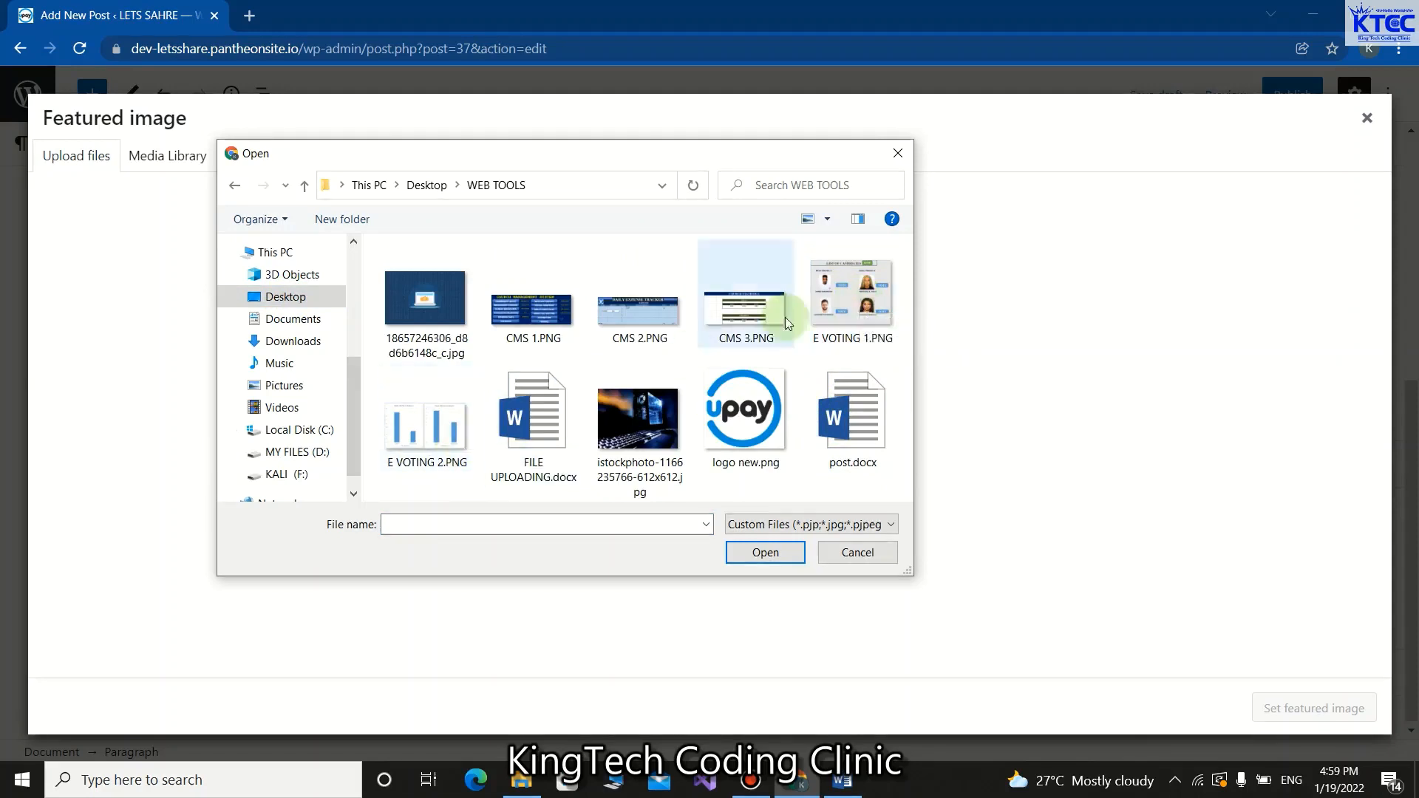
click(859, 298)
ctrl+click(426, 425)
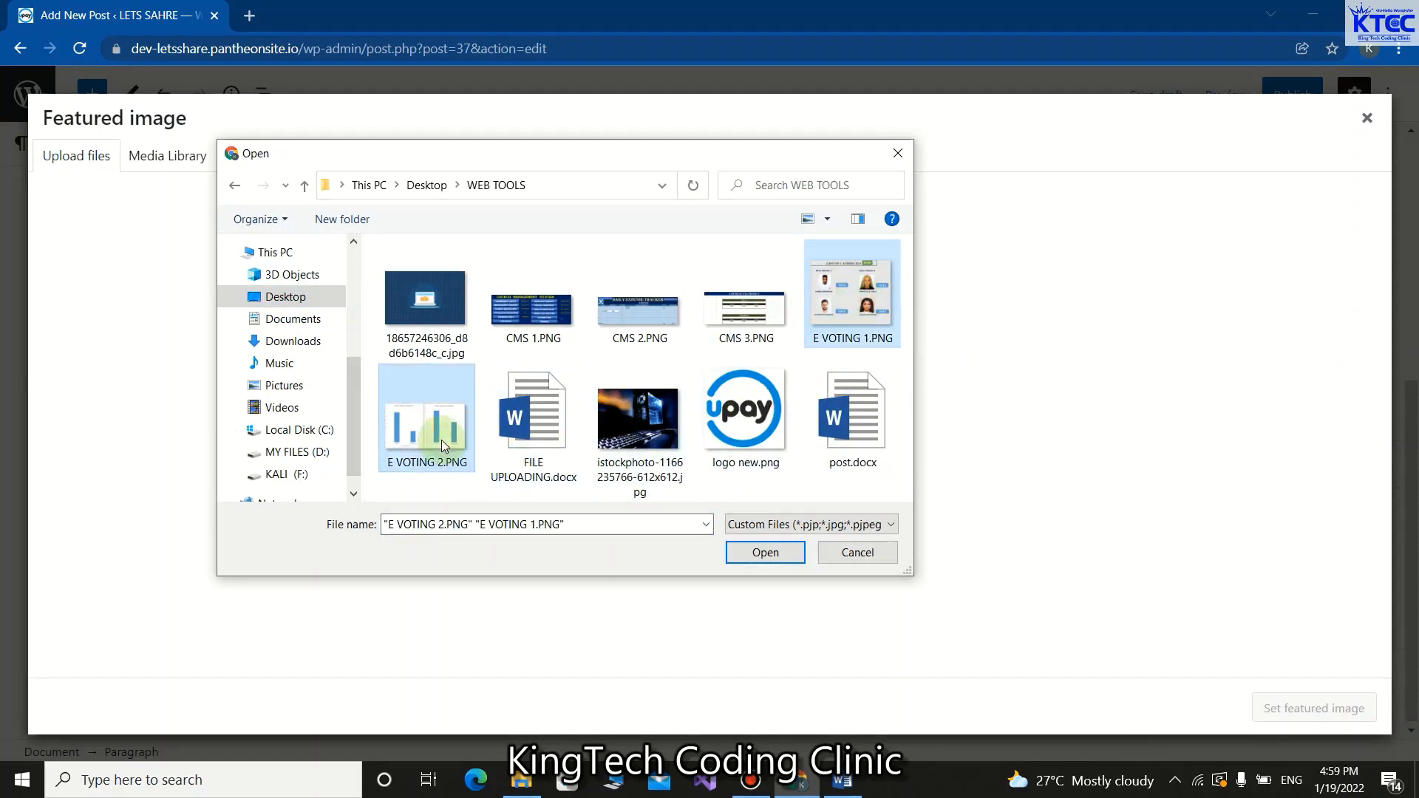
click(780, 556)
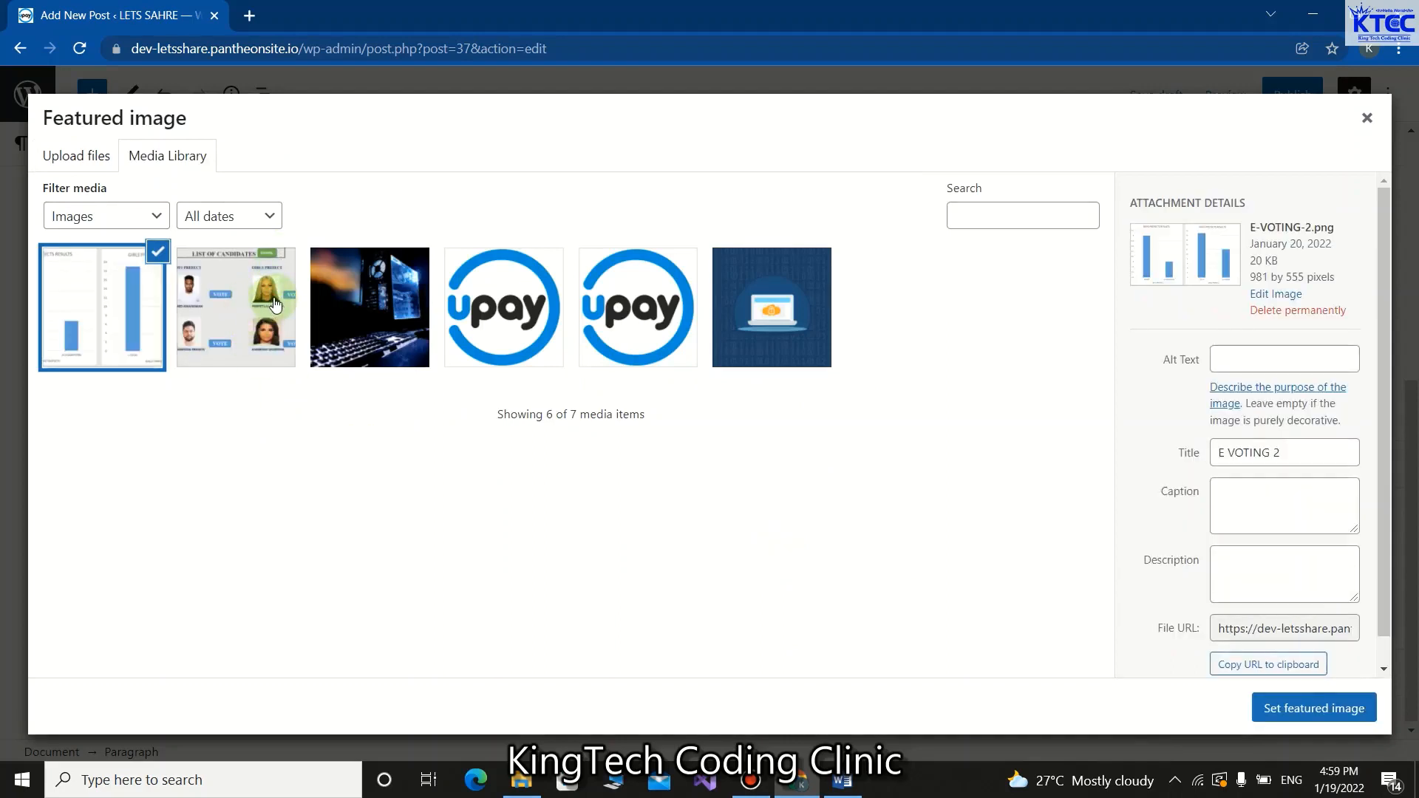
Set E-VOTING-1.png, the list of candidates picture, as the post's featured image
click(274, 305)
click(86, 288)
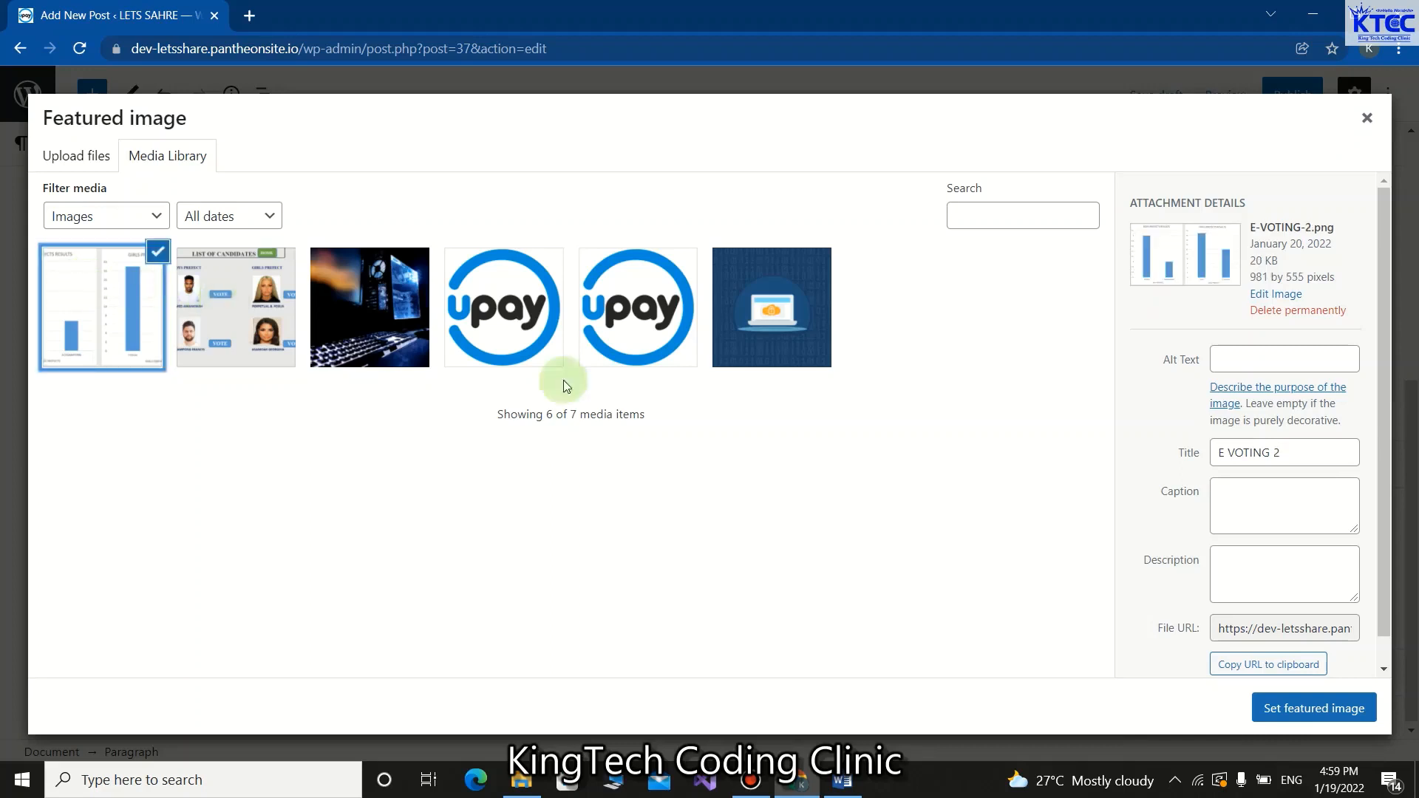
click(269, 316)
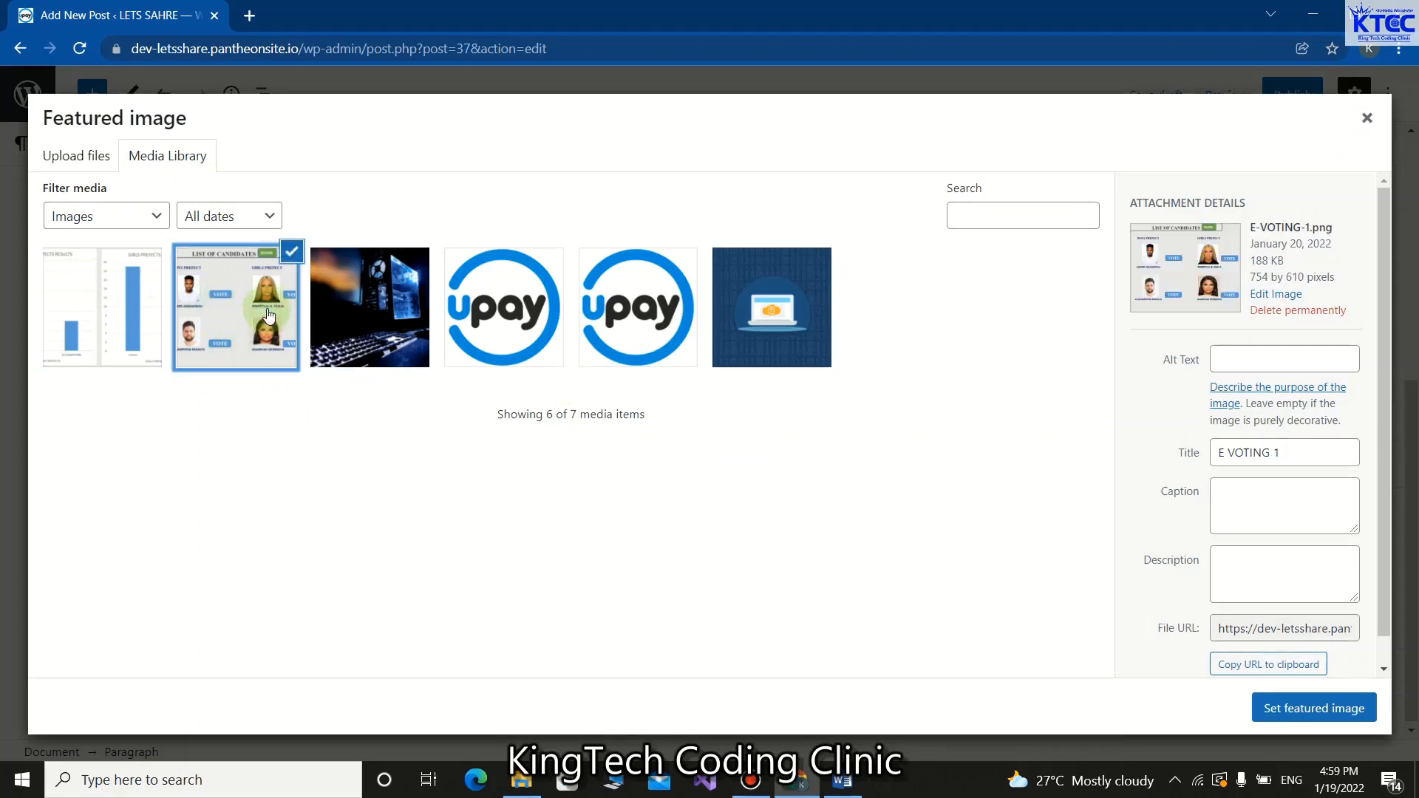
scroll(1205, 516, down, 1)
click(1313, 706)
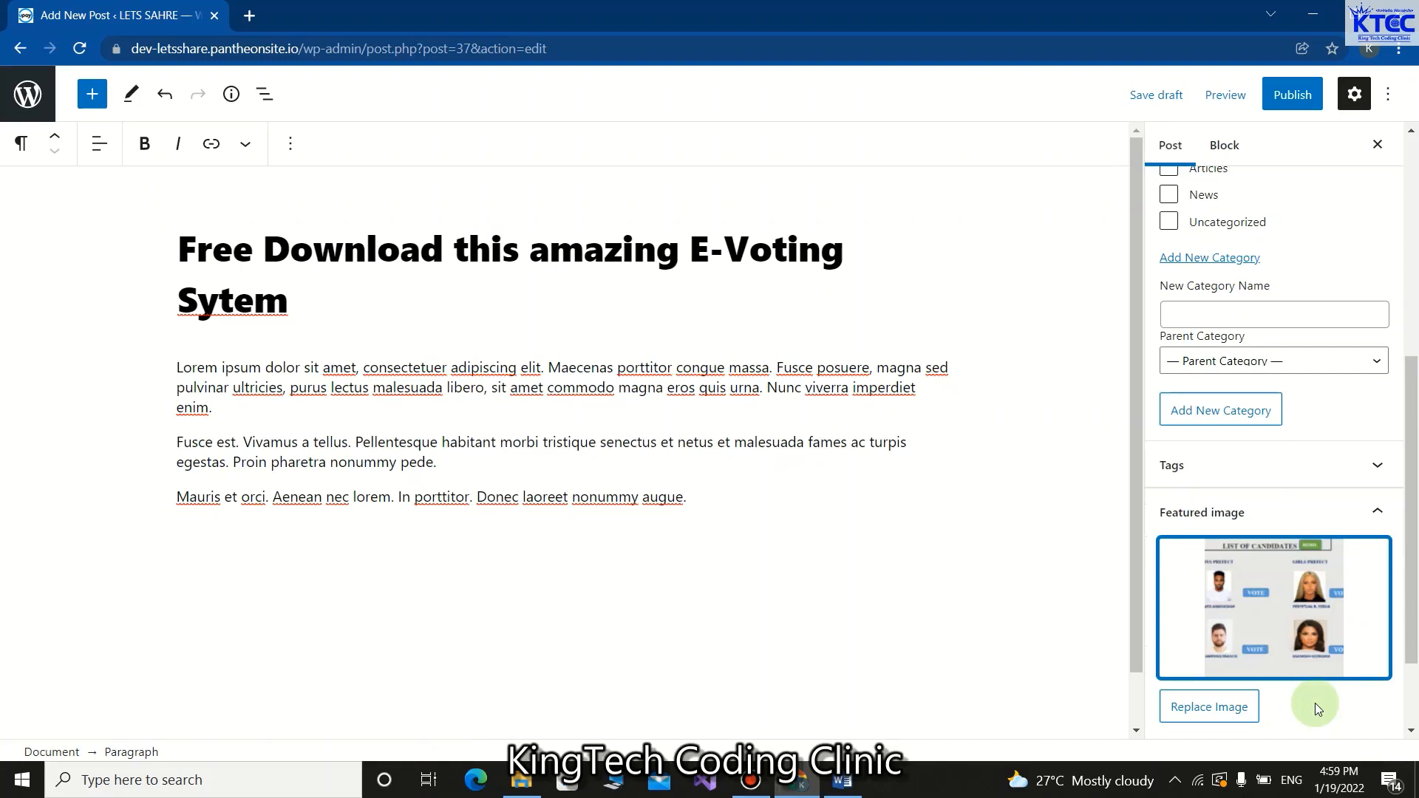
Publish the E-Voting post and view it on the live site
scroll(1183, 392, up, 6)
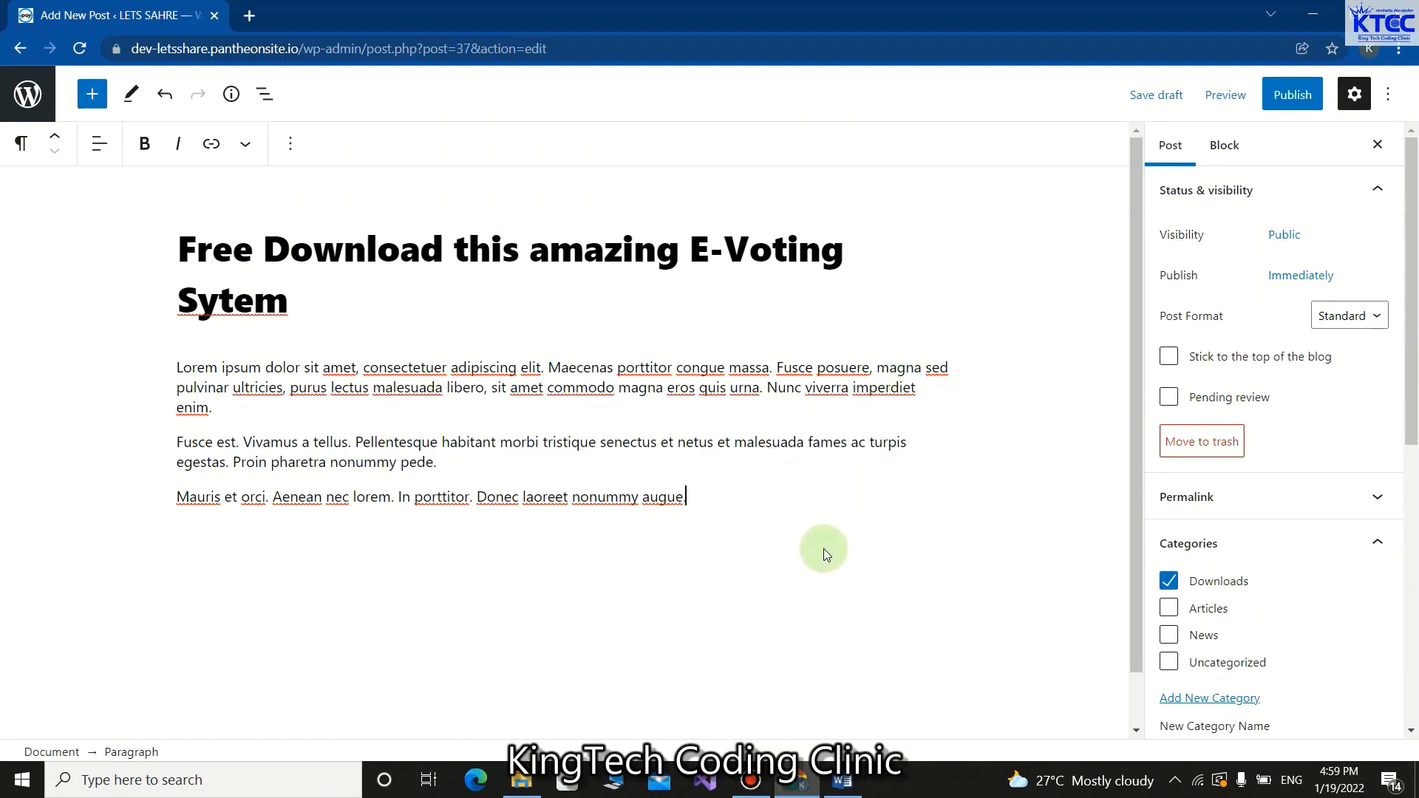
click(1294, 97)
click(1240, 100)
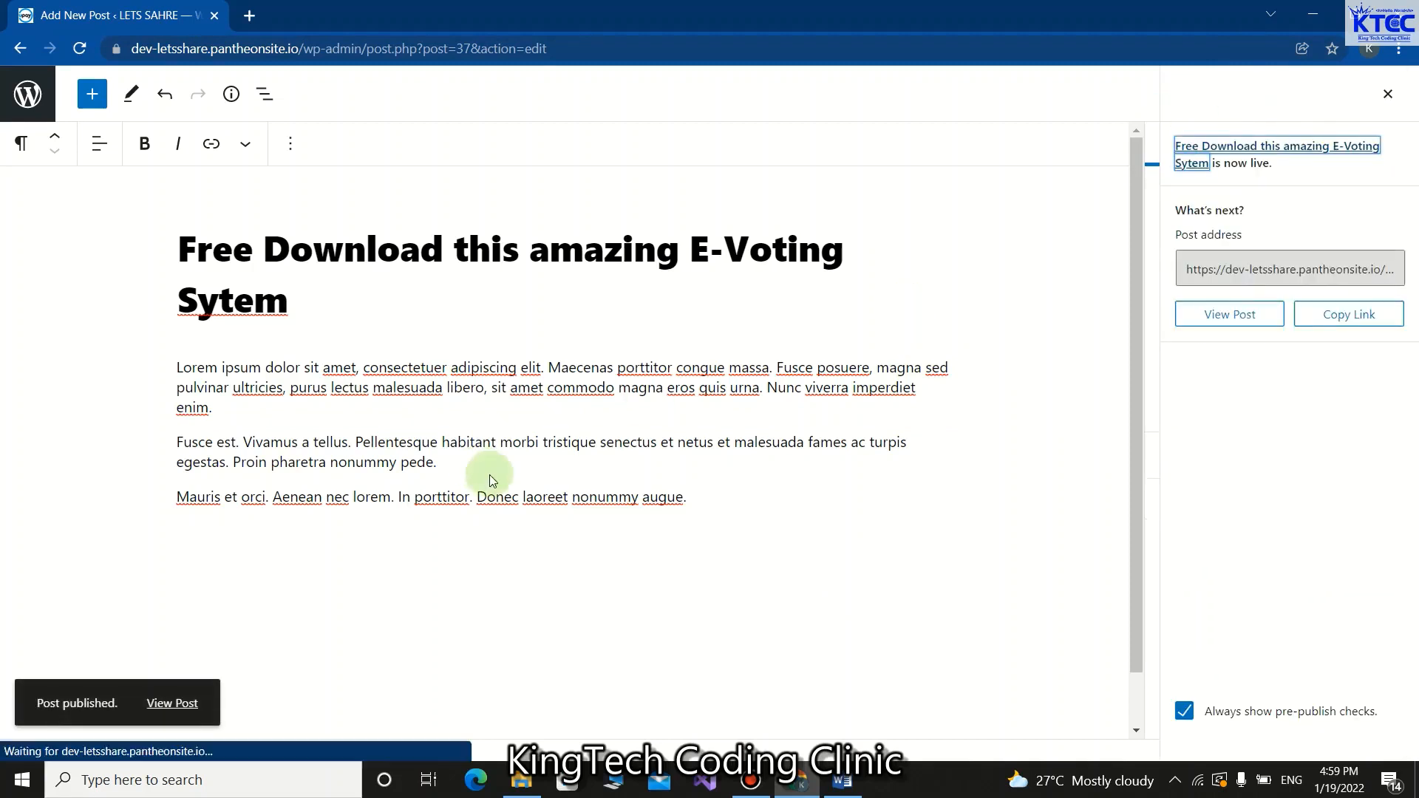
click(178, 704)
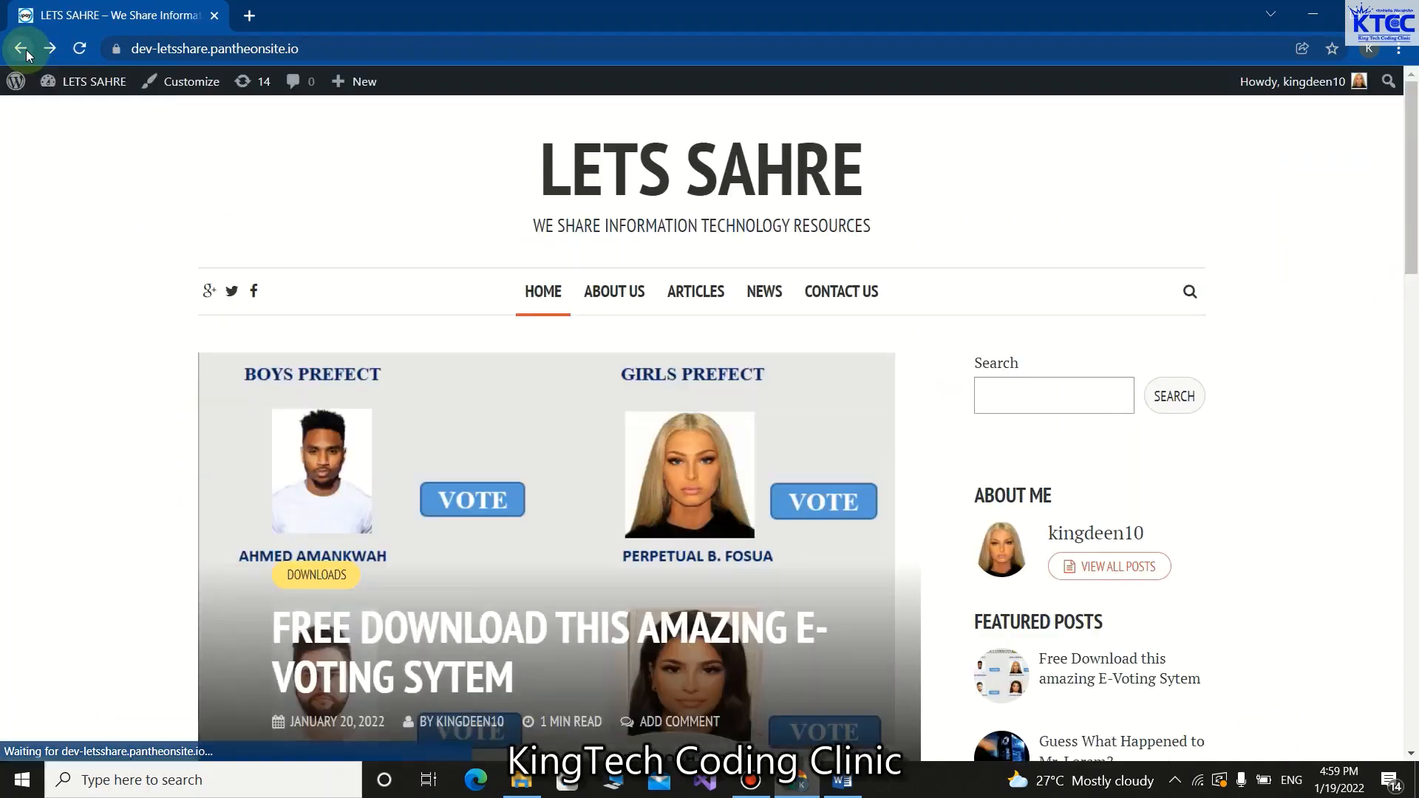
Reload the site's home page by way of the dashboard and examine the E-Voting post's featured image, category label and excerpt
mouse_move(86, 94)
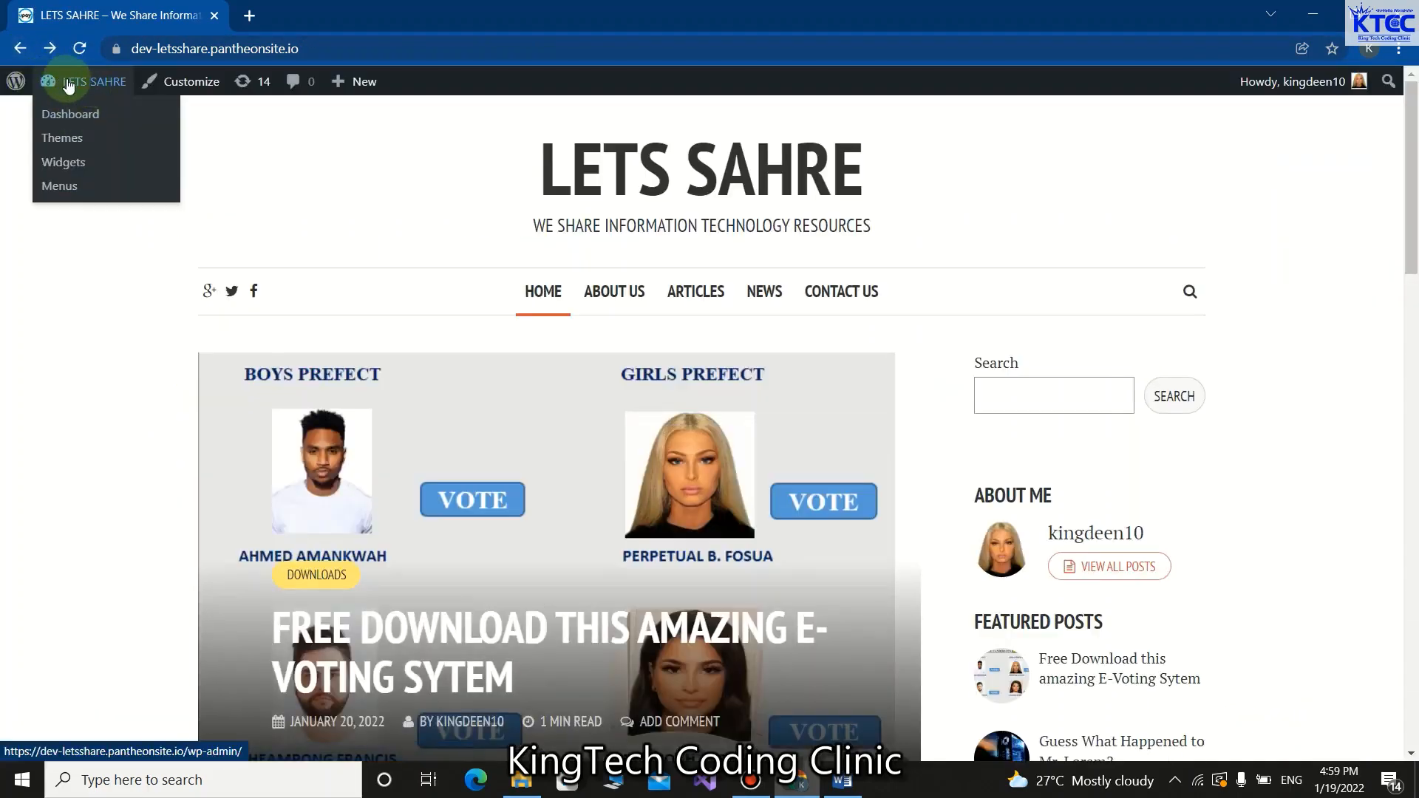
click(66, 116)
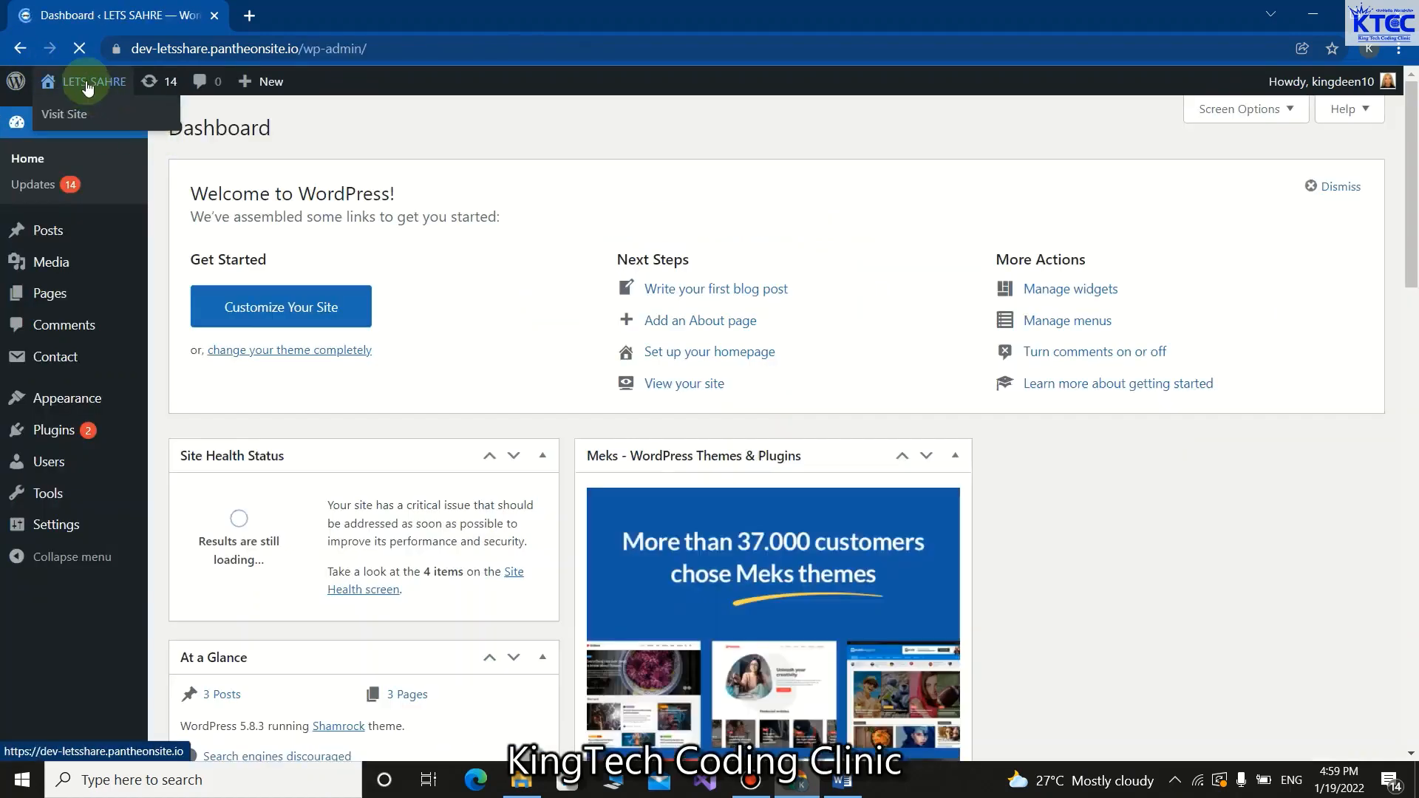
click(84, 84)
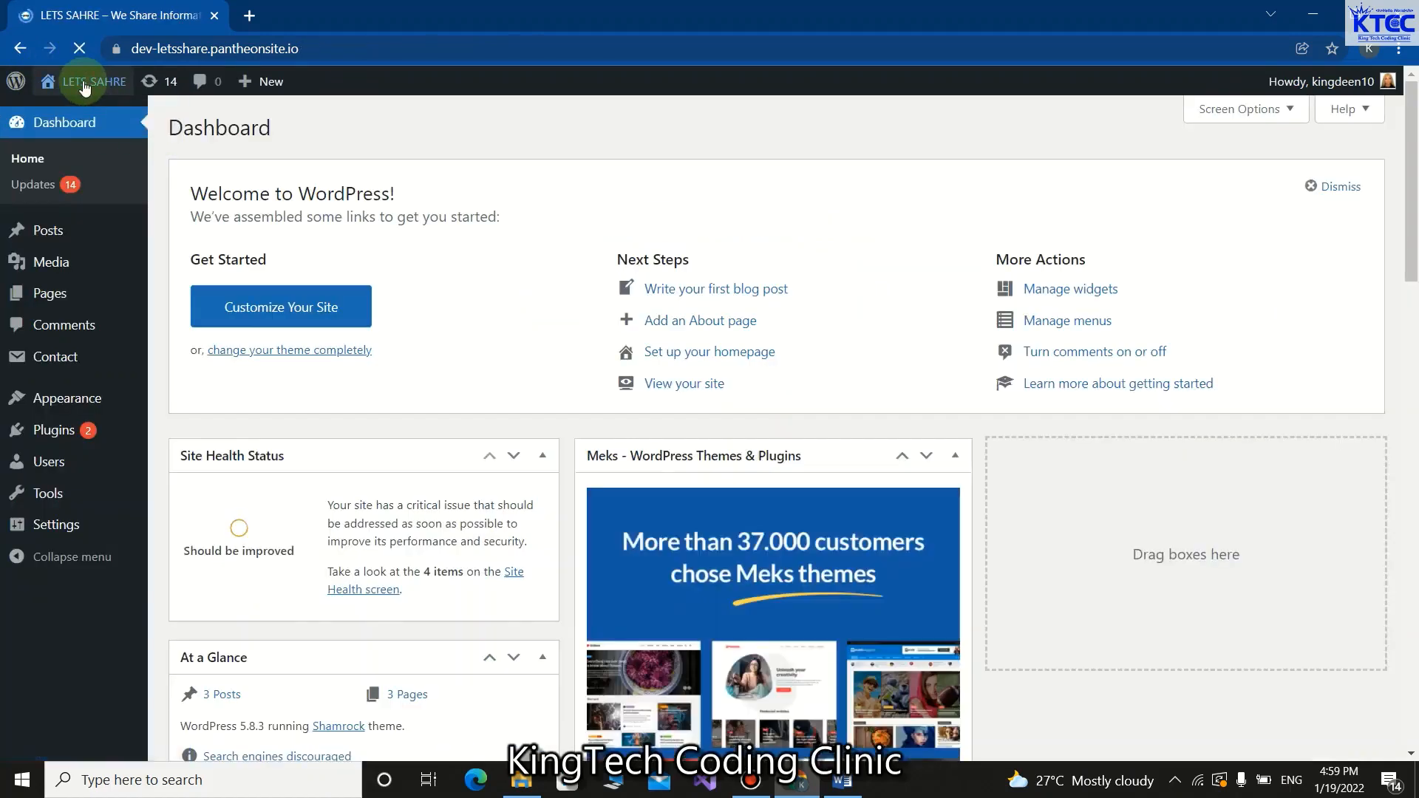
scroll(727, 441, down, 7)
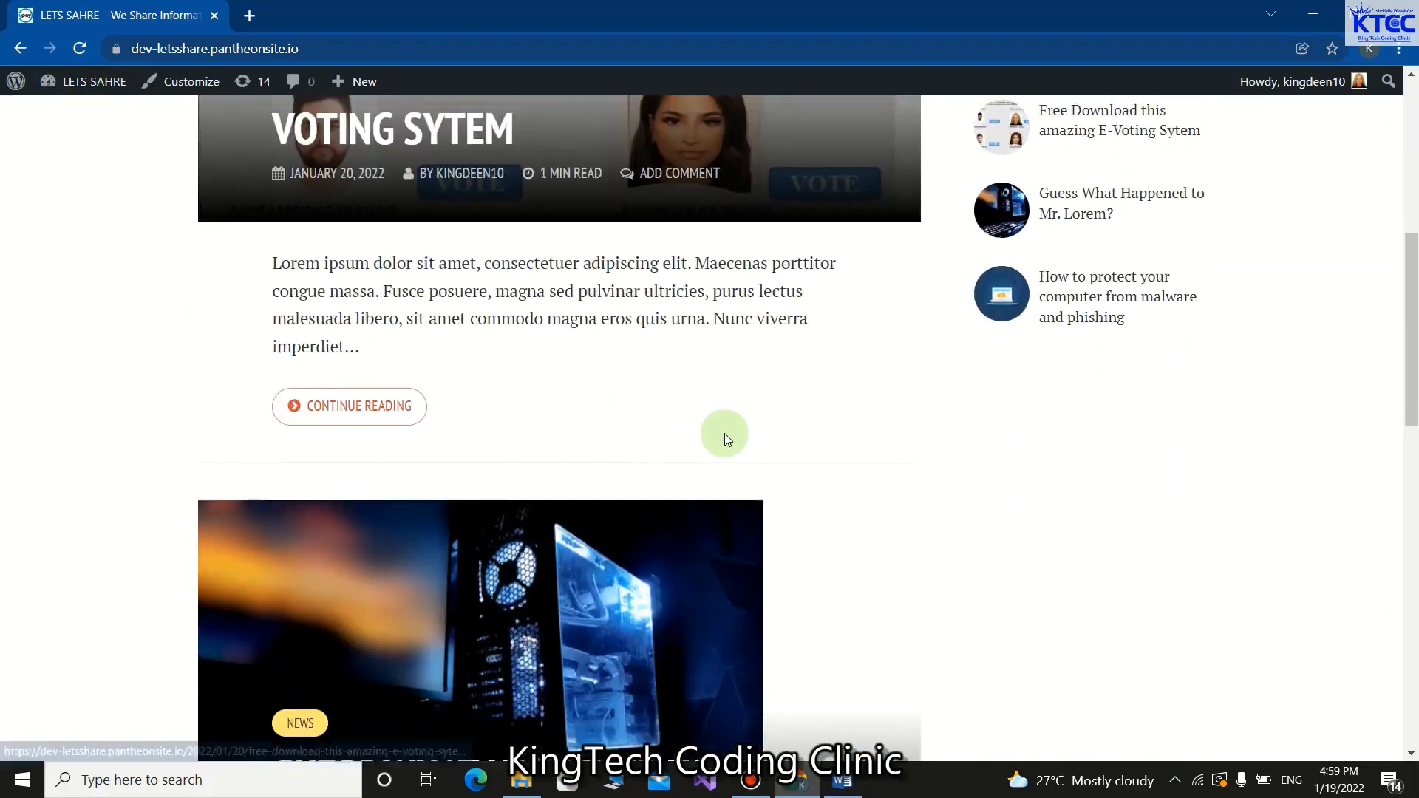
scroll(725, 439, up, 7)
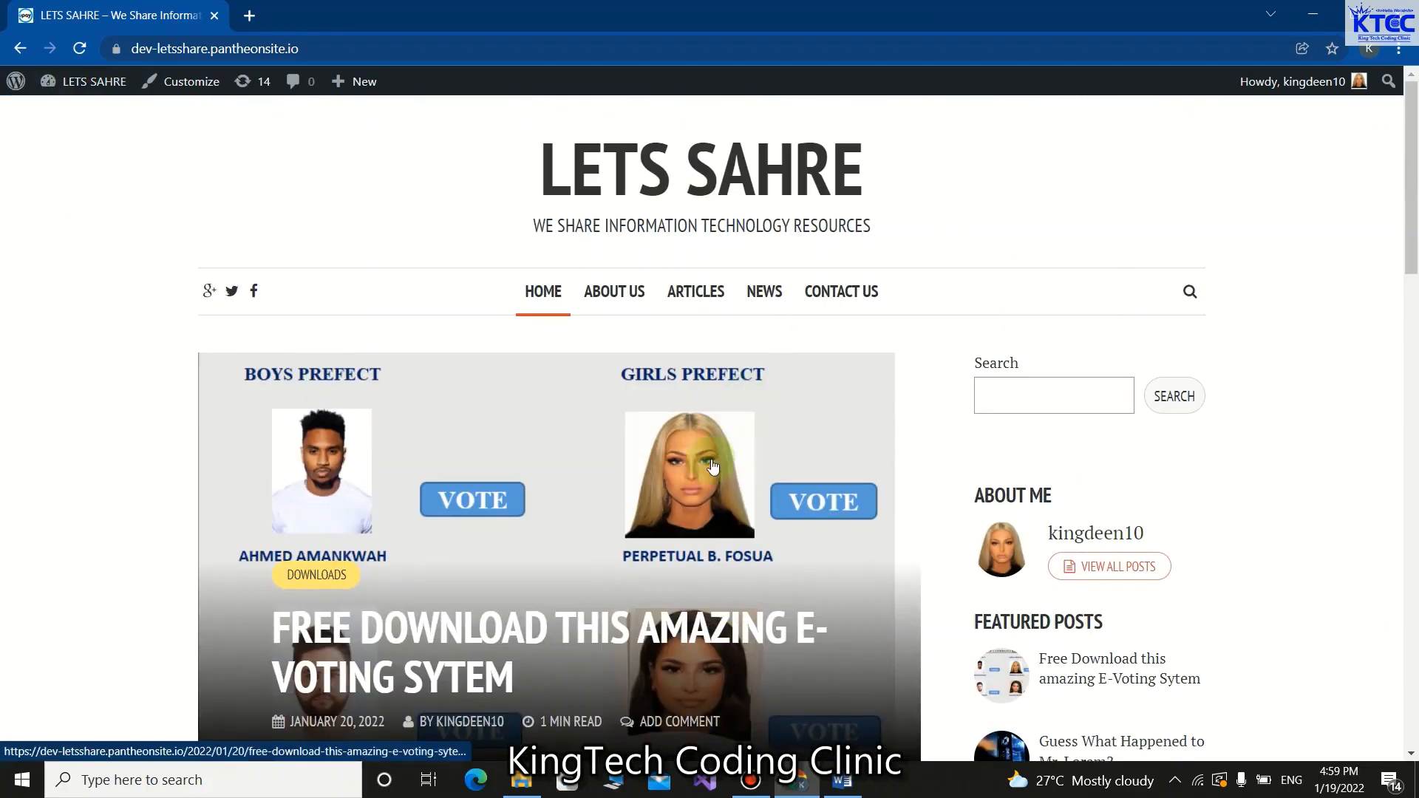
scroll(712, 465, down, 1)
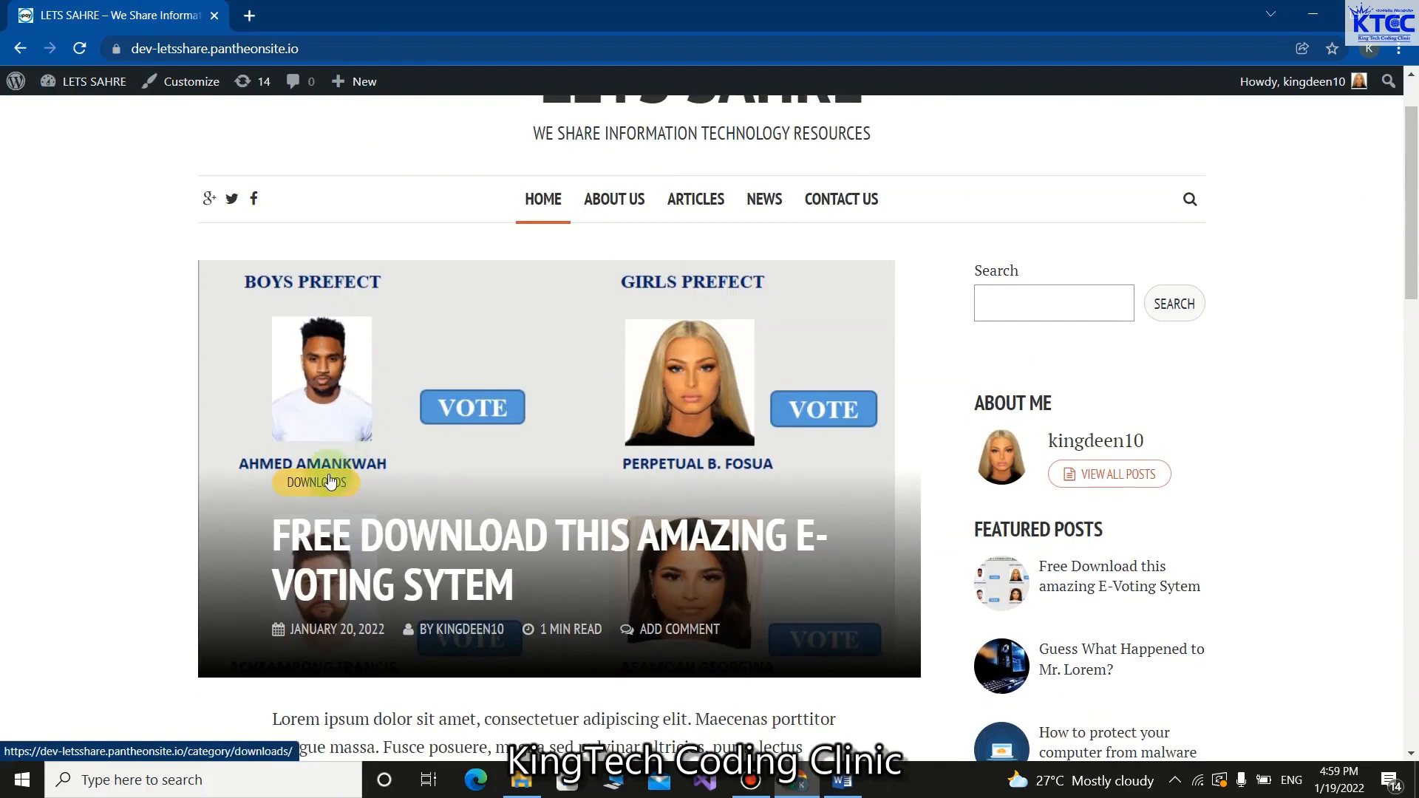
scroll(580, 523, down, 3)
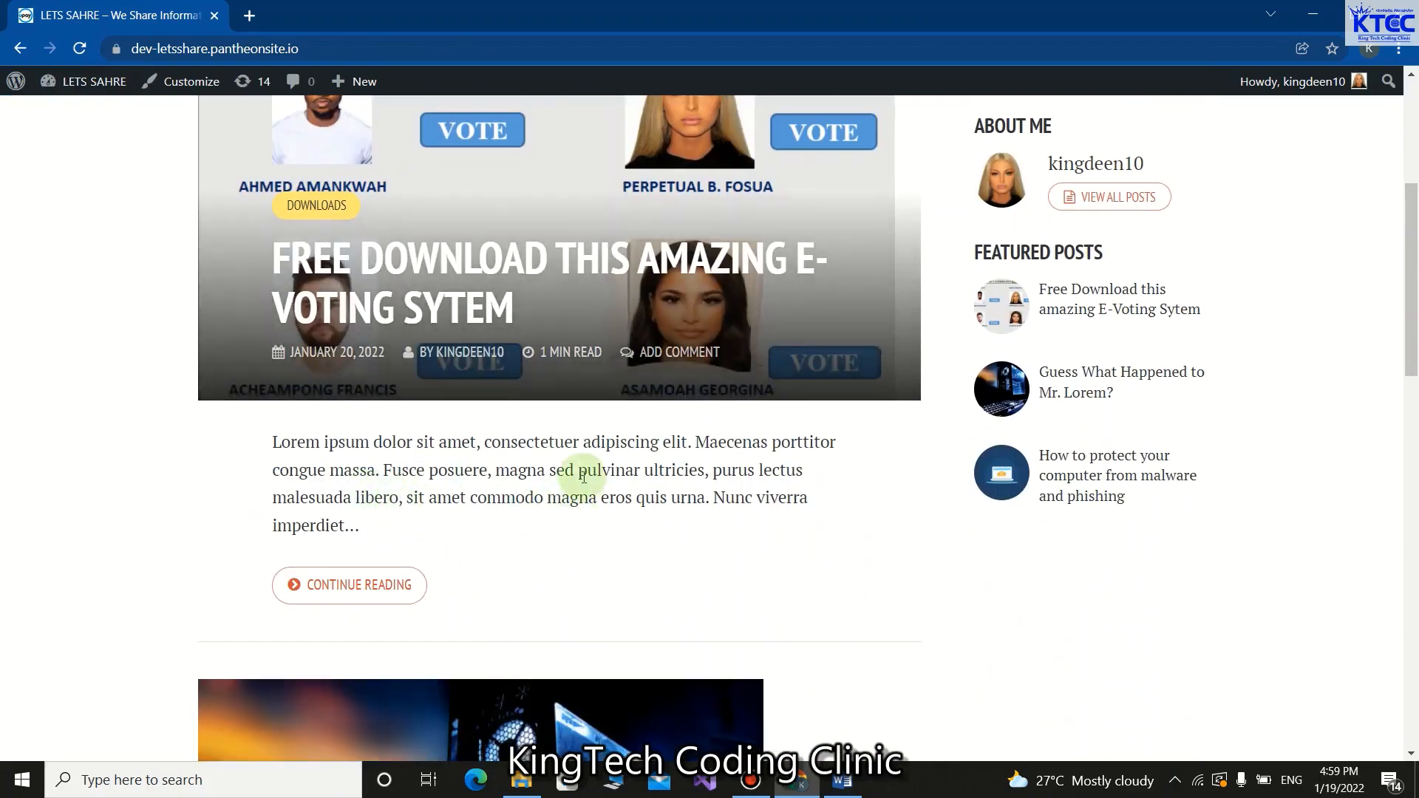
scroll(583, 478, up, 3)
scroll(583, 477, up, 1)
scroll(584, 476, down, 3)
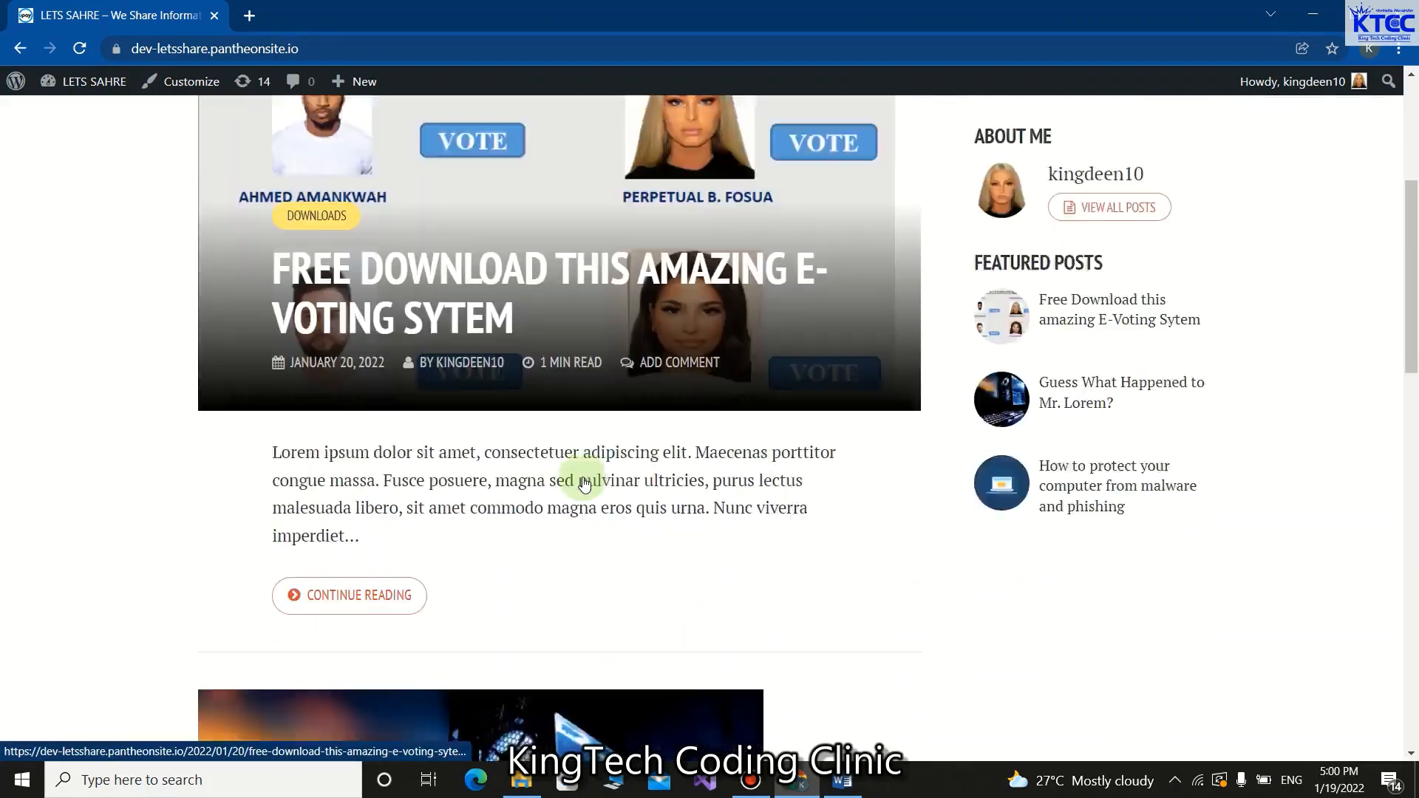
scroll(584, 476, up, 2)
scroll(584, 484, up, 1)
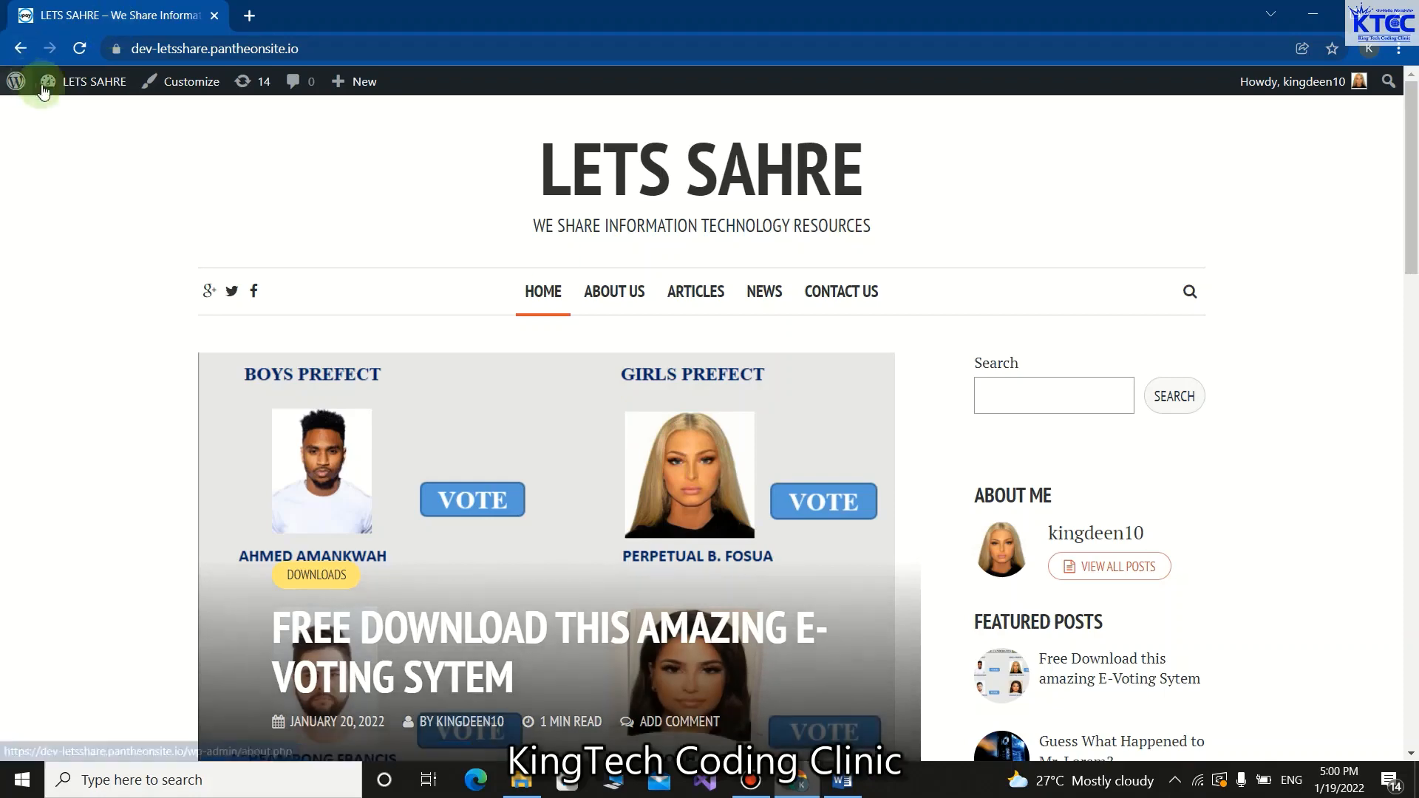
Go back to the site's dashboard and open the page for adding new plugins
mouse_move(74, 82)
click(70, 115)
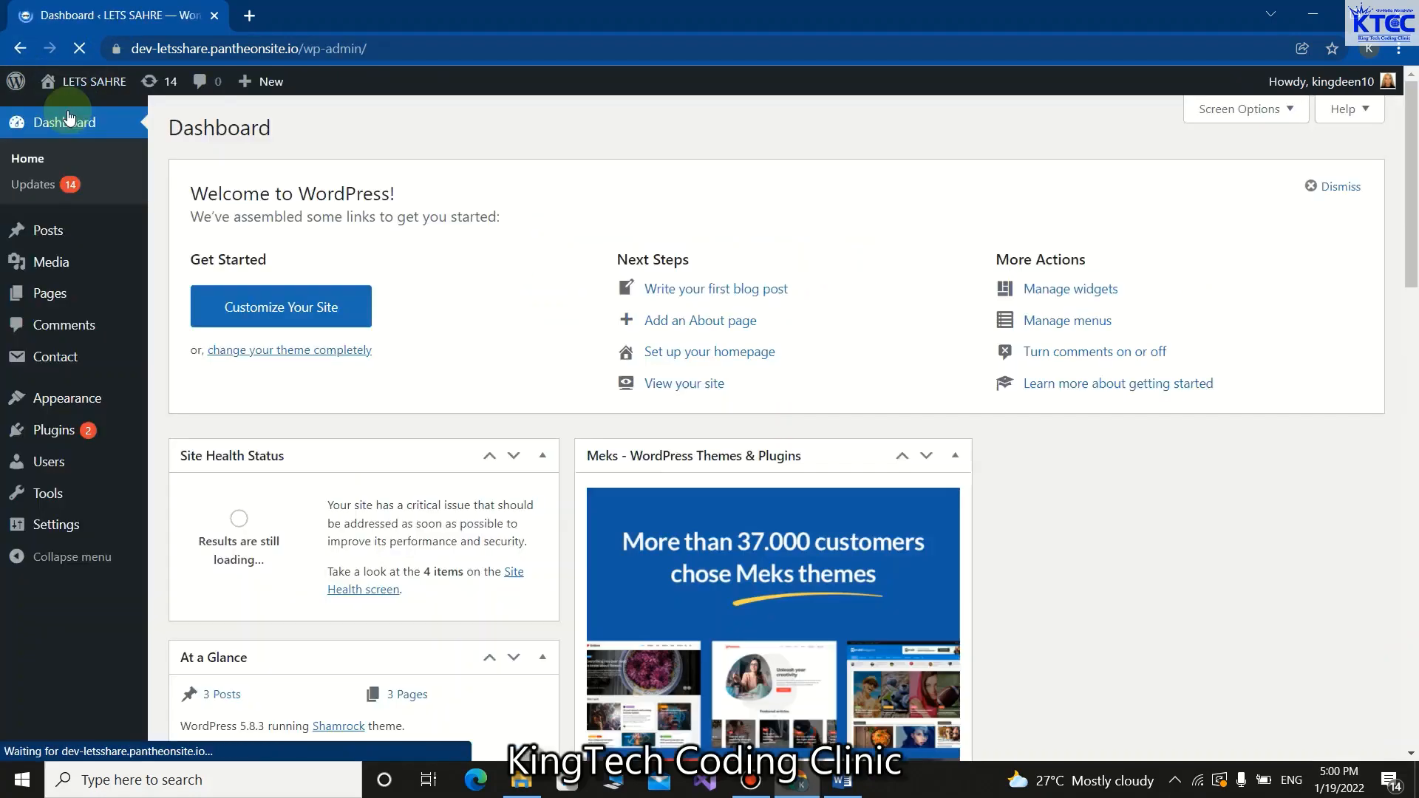
mouse_move(48, 429)
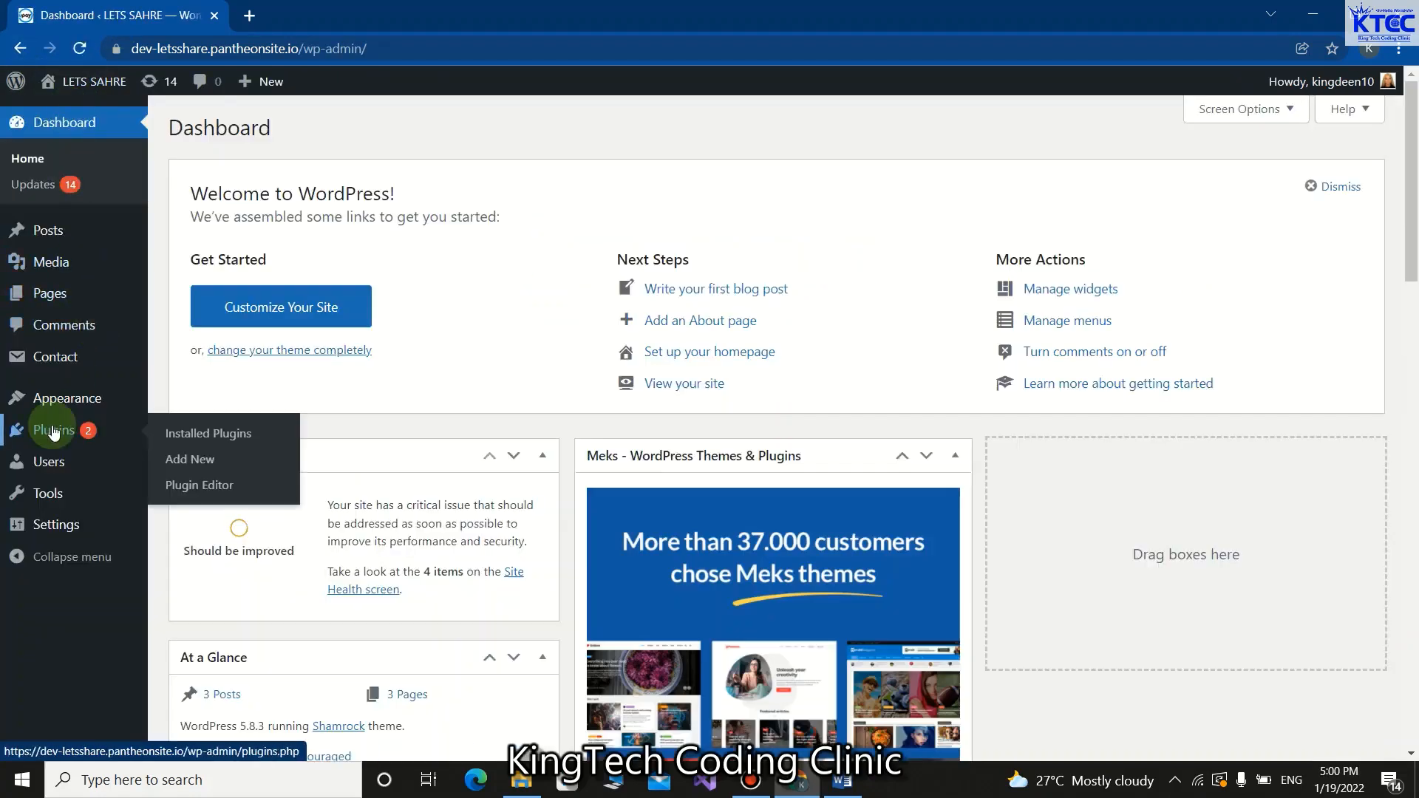
click(212, 460)
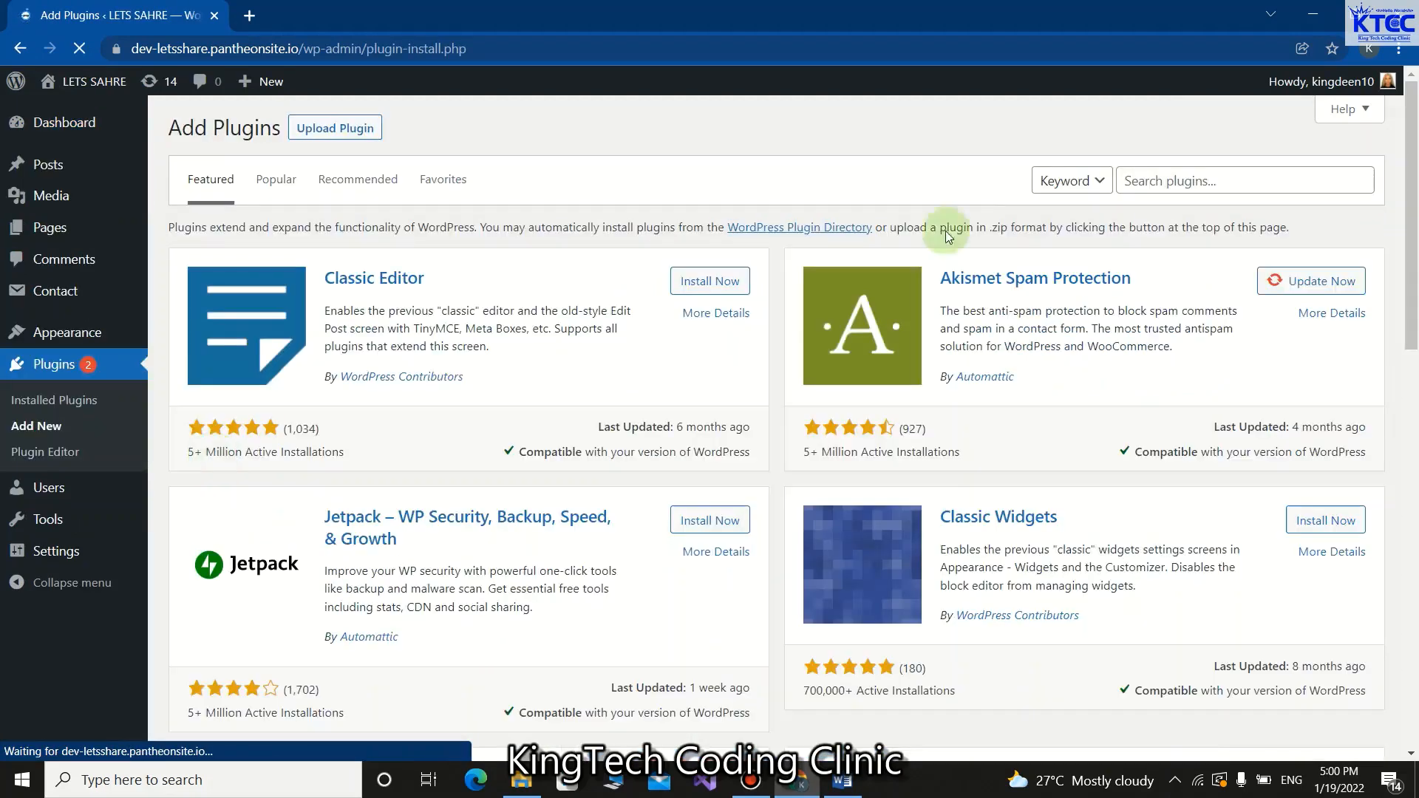
Search the plugin directory for "Classic Editor", then install and activate the Classic Editor plugin by WordPress Contributors
click(1168, 182)
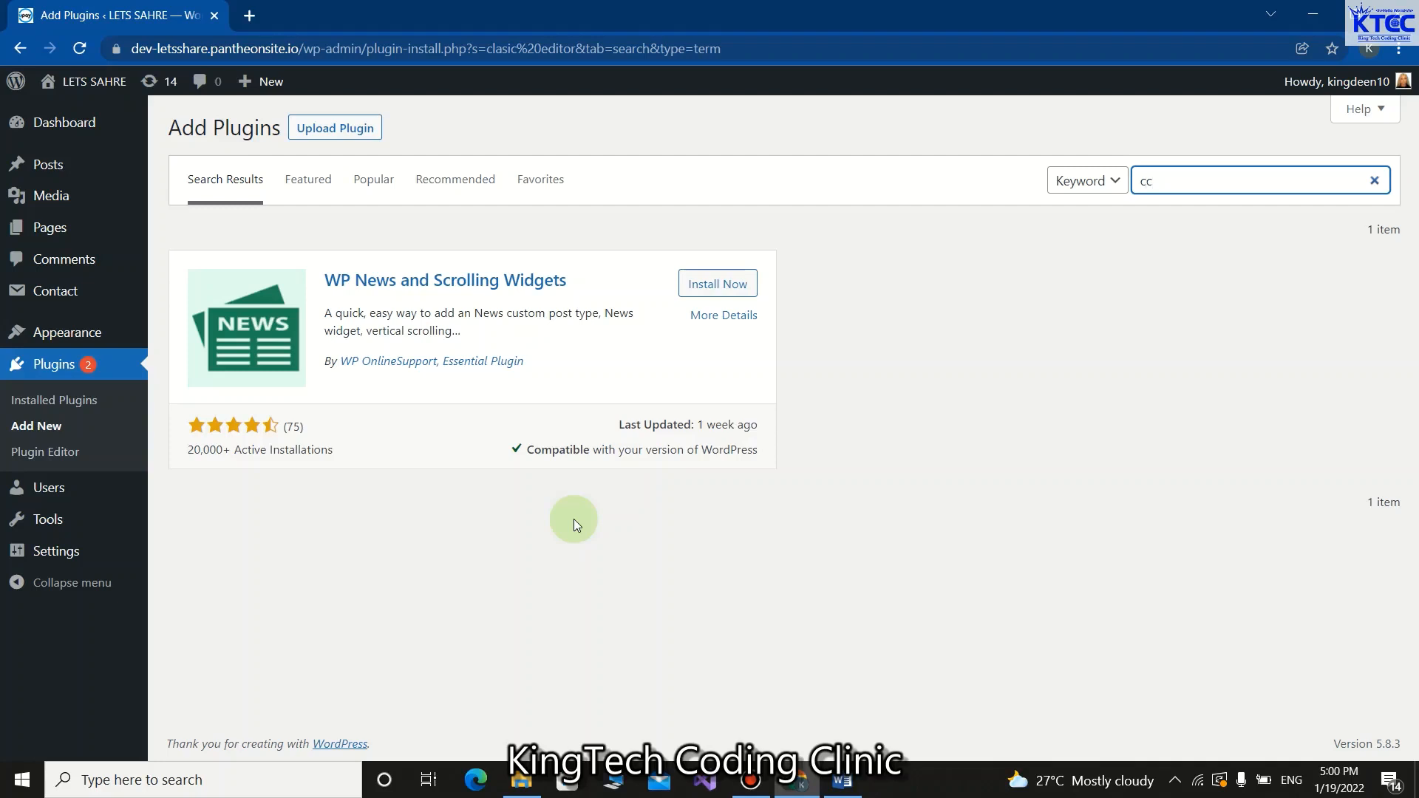
key(BackSpace)
key(BackSpace)
text(Classic Editor)
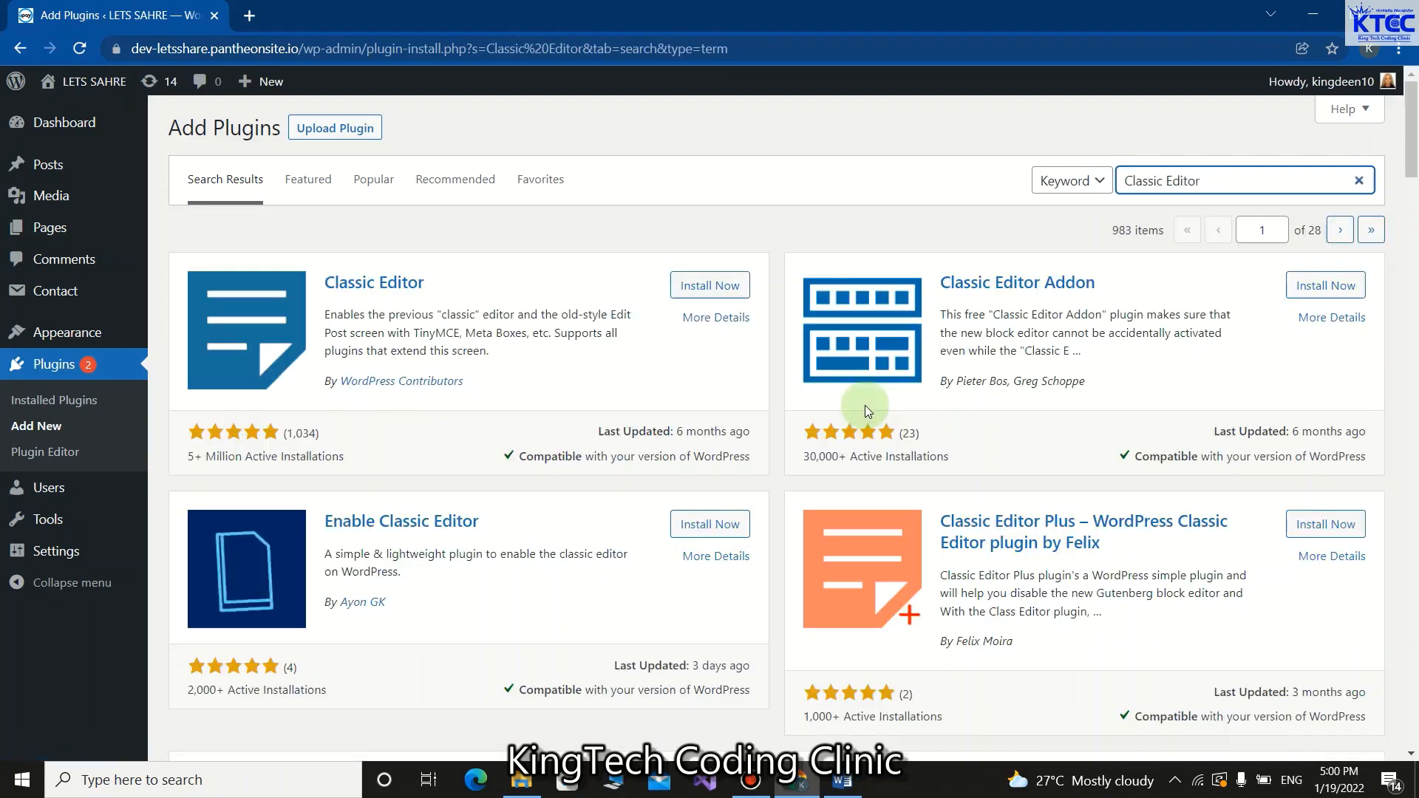
click(727, 288)
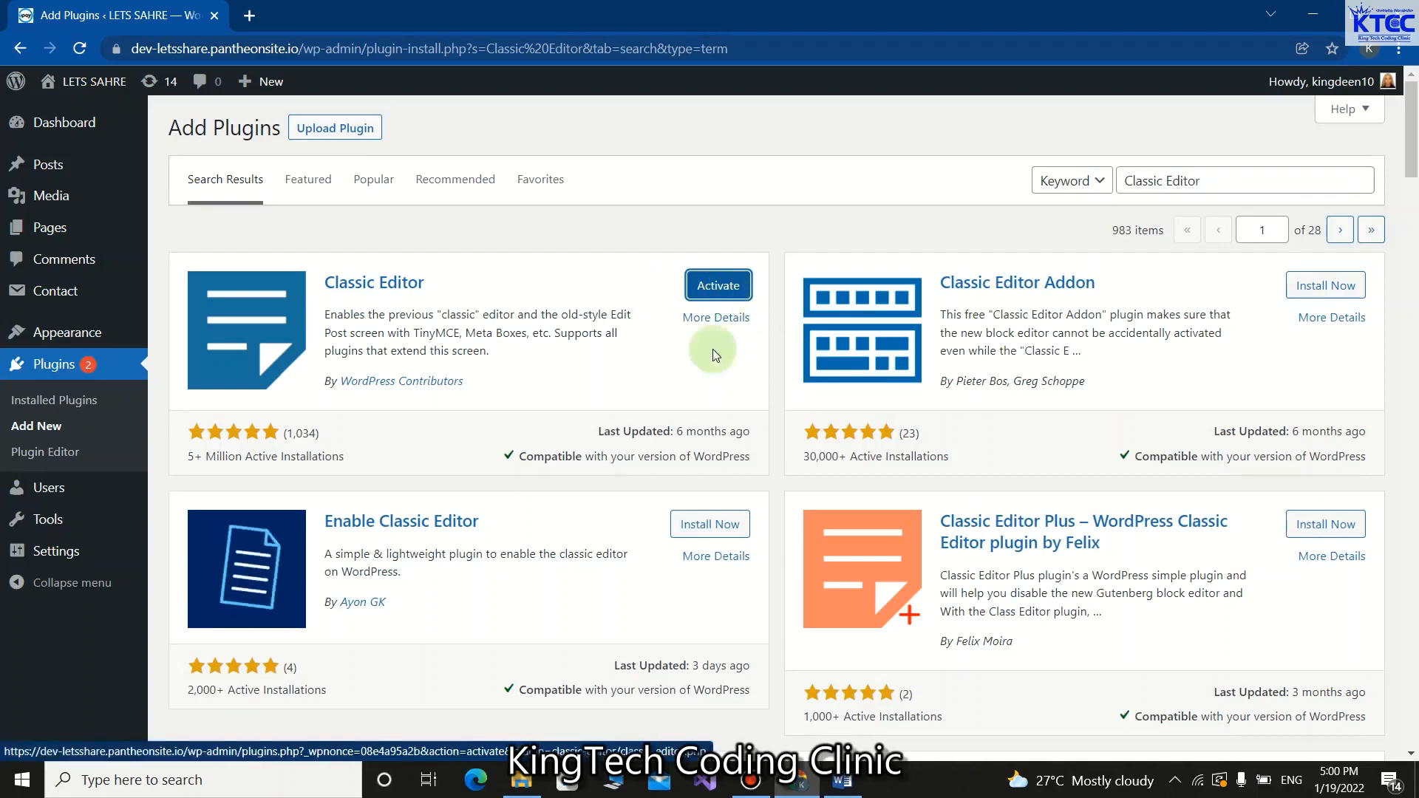
click(722, 284)
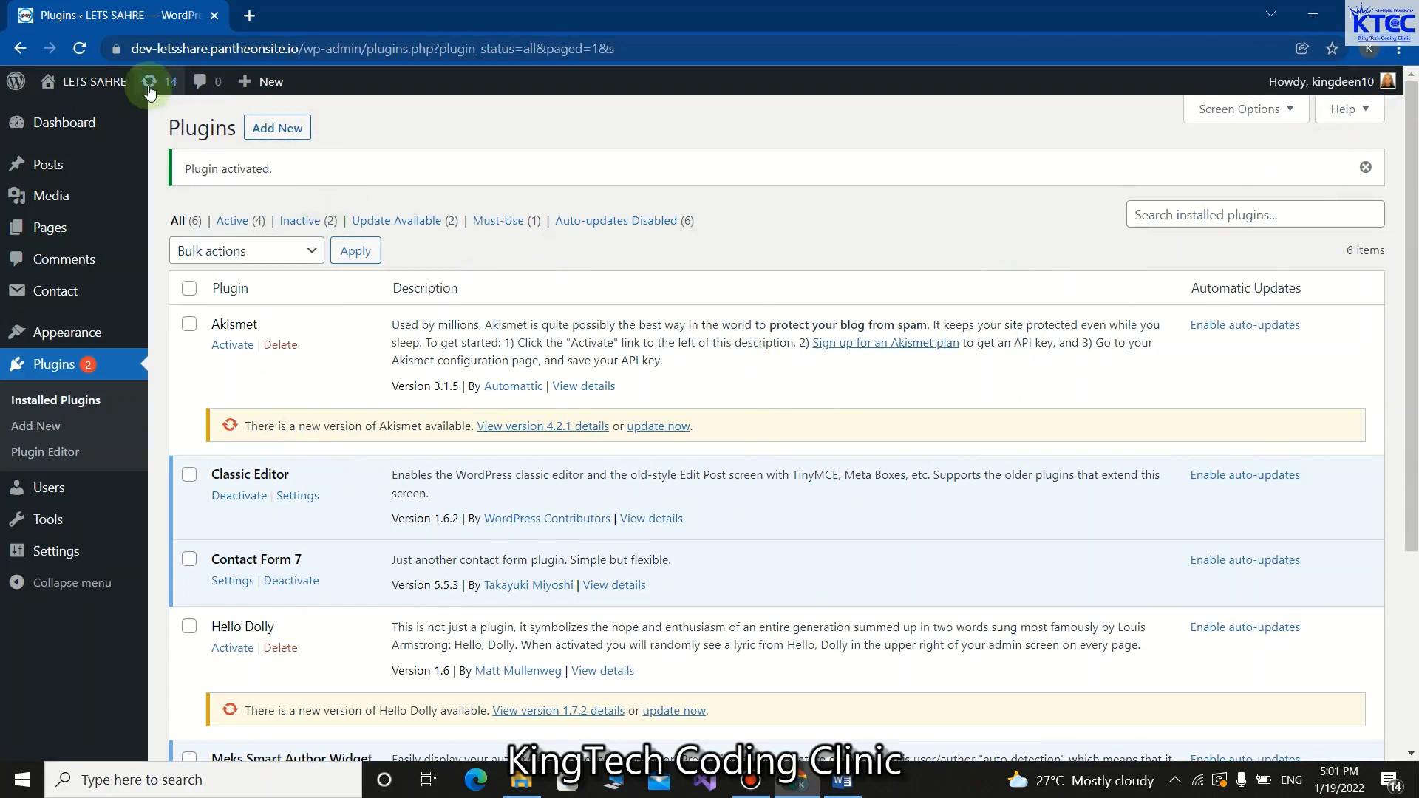
Open the site's navigation menu editor from the dashboard and add the Downloads category to Menu1
mouse_move(81, 90)
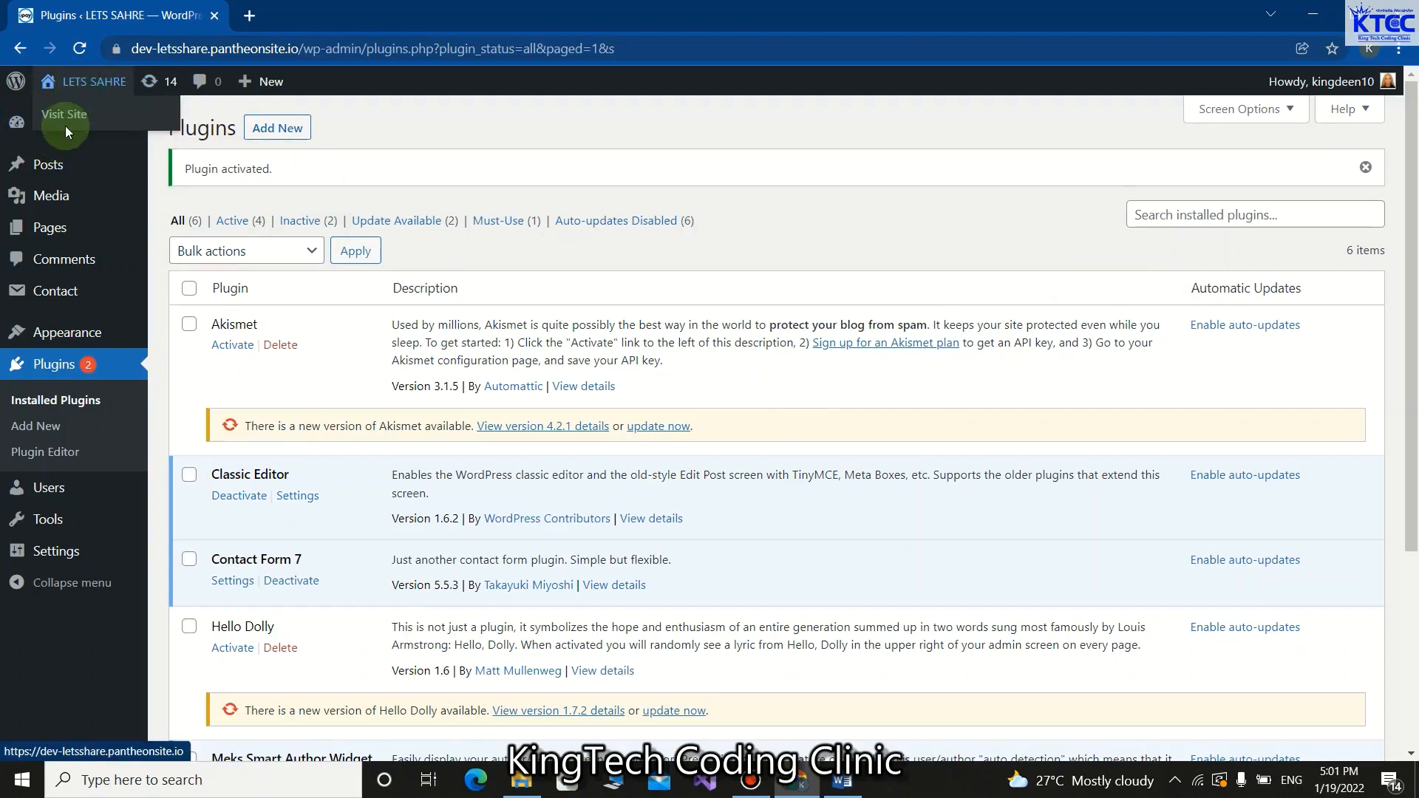
mouse_move(71, 126)
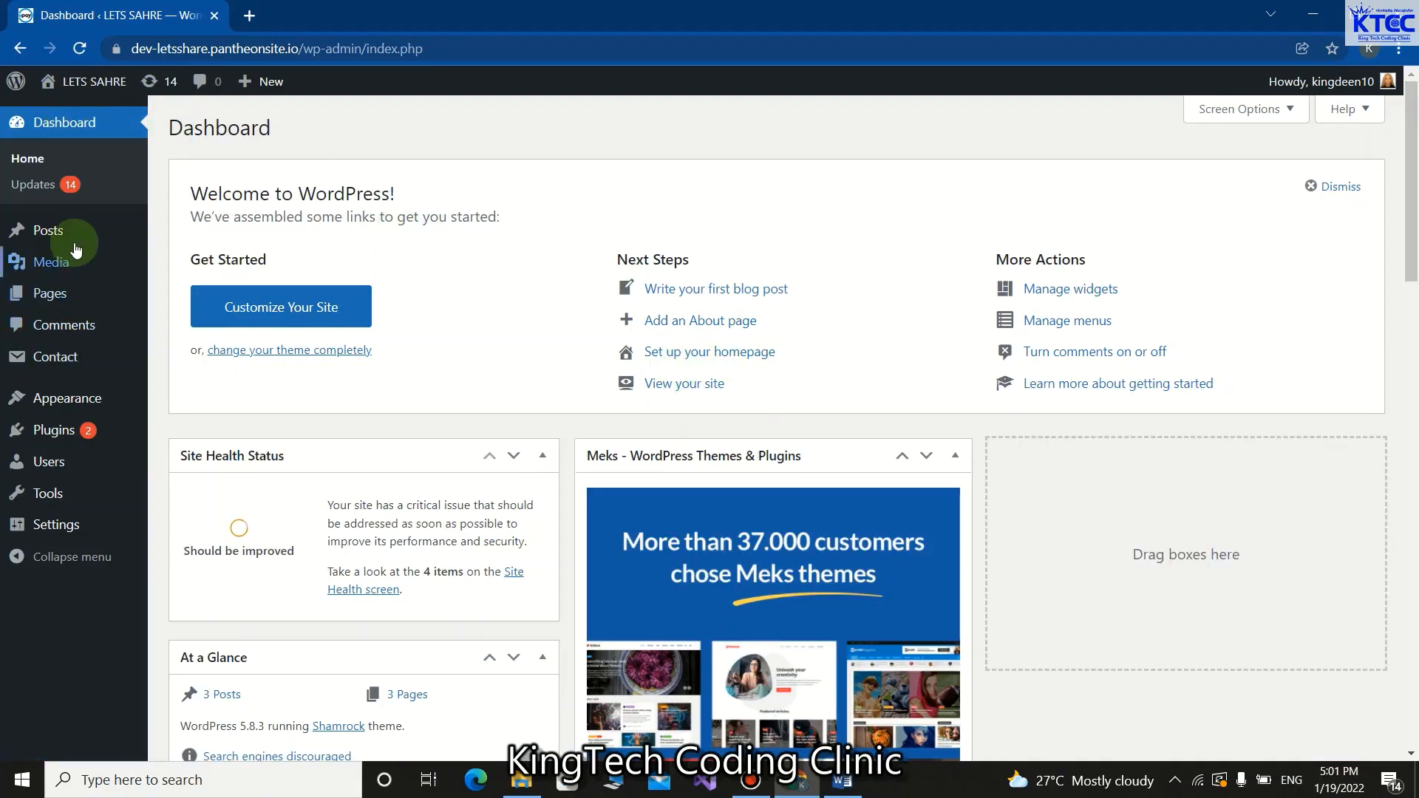
mouse_move(74, 236)
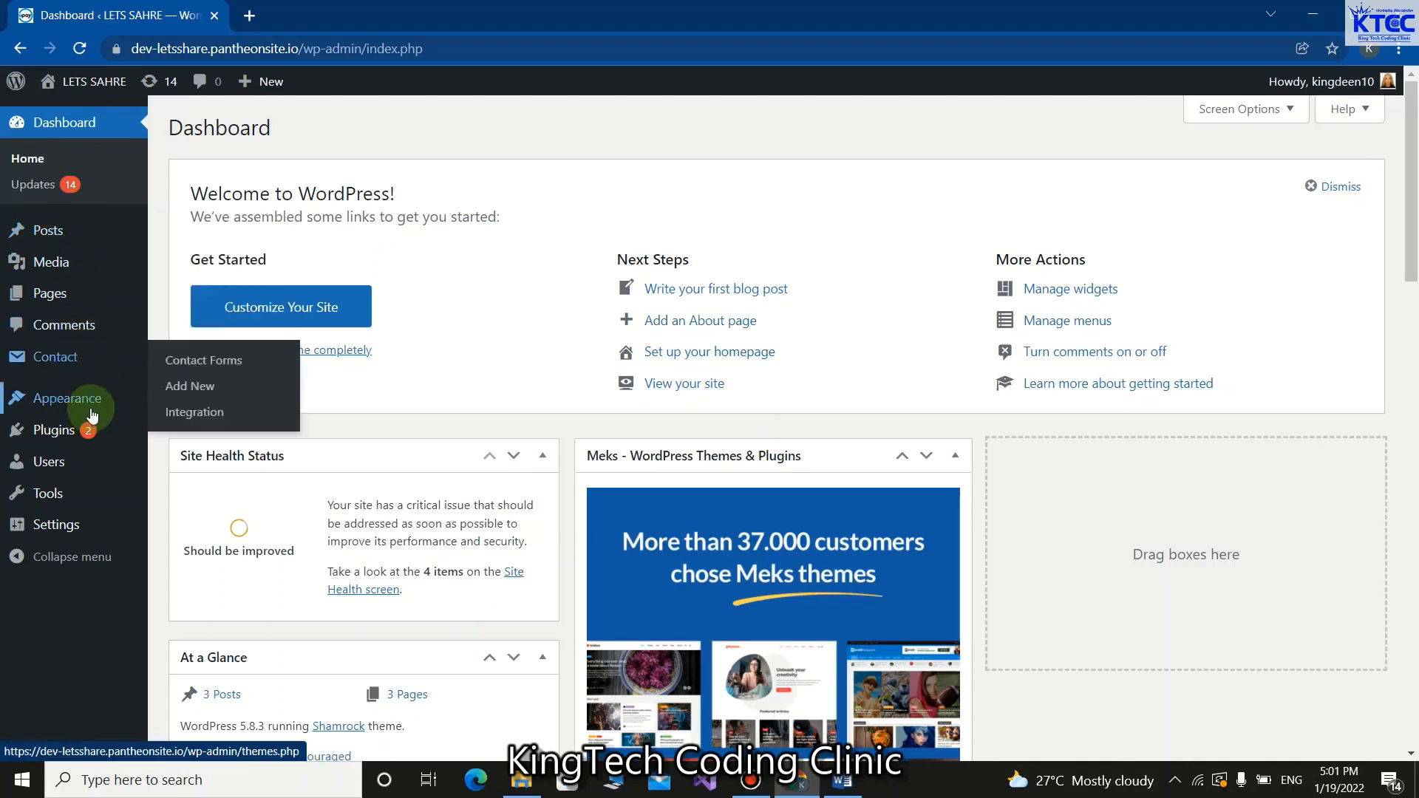
mouse_move(95, 399)
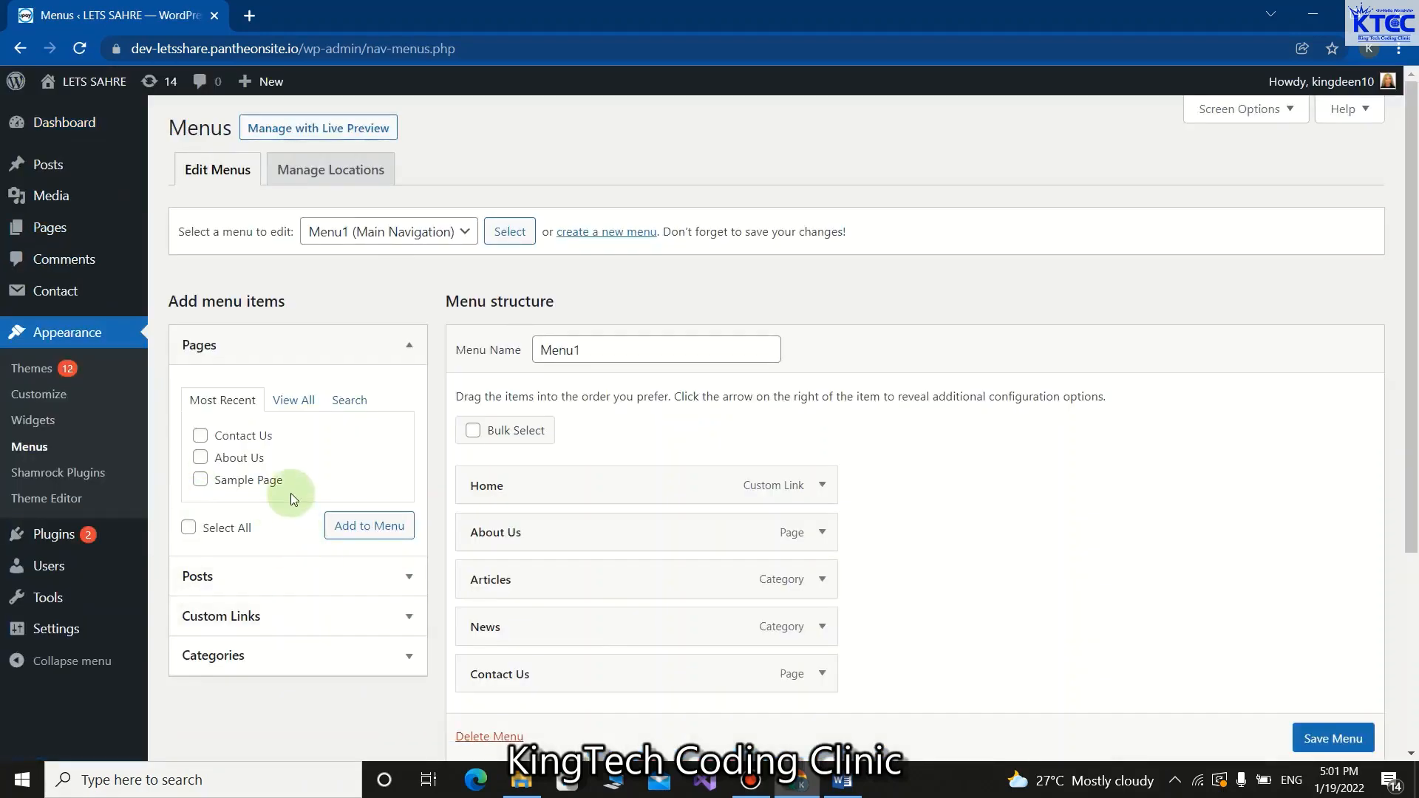
scroll(290, 490, down, 3)
click(406, 471)
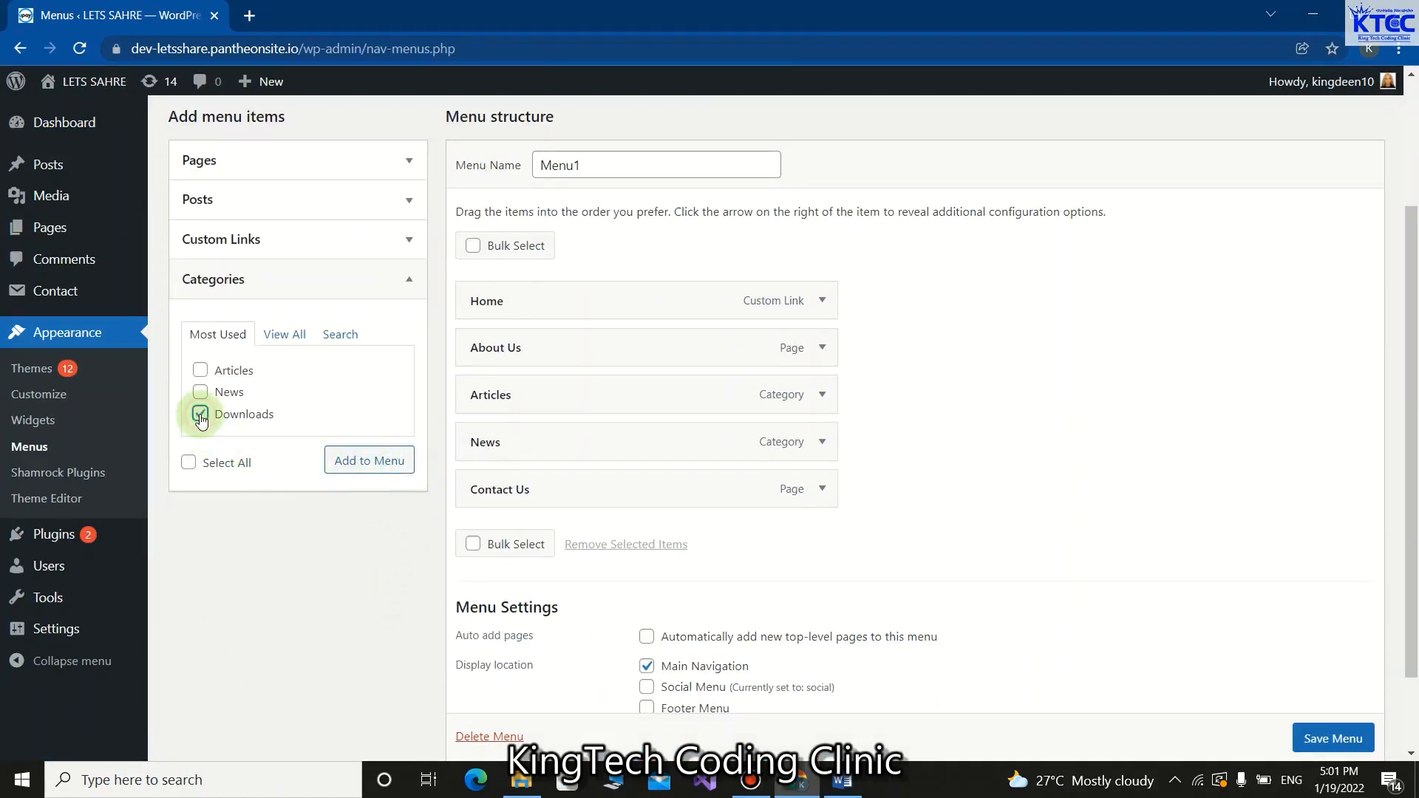
click(381, 471)
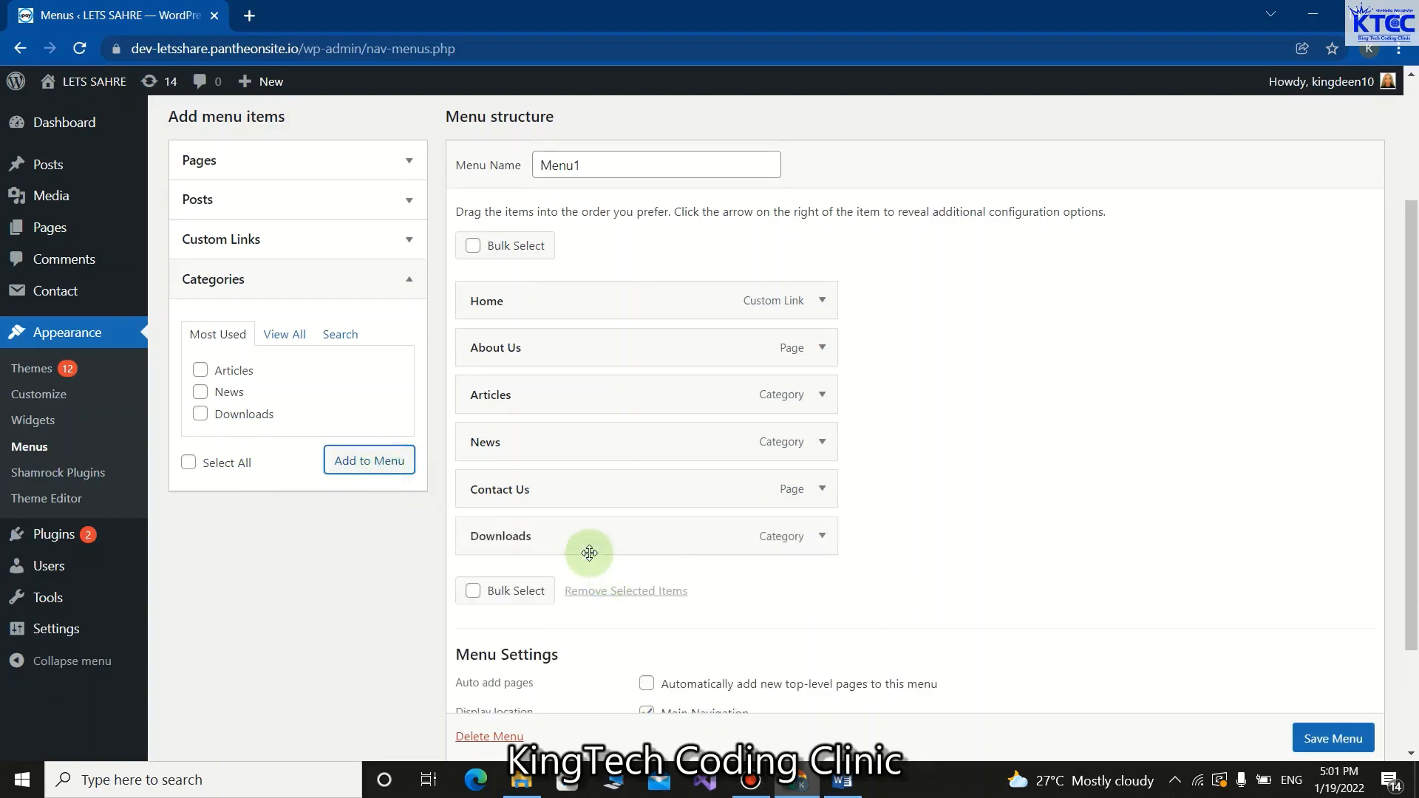
Place Downloads as a top-level item between News and Contact Us in Menu1 and save the menu
drag(586, 550, 558, 490)
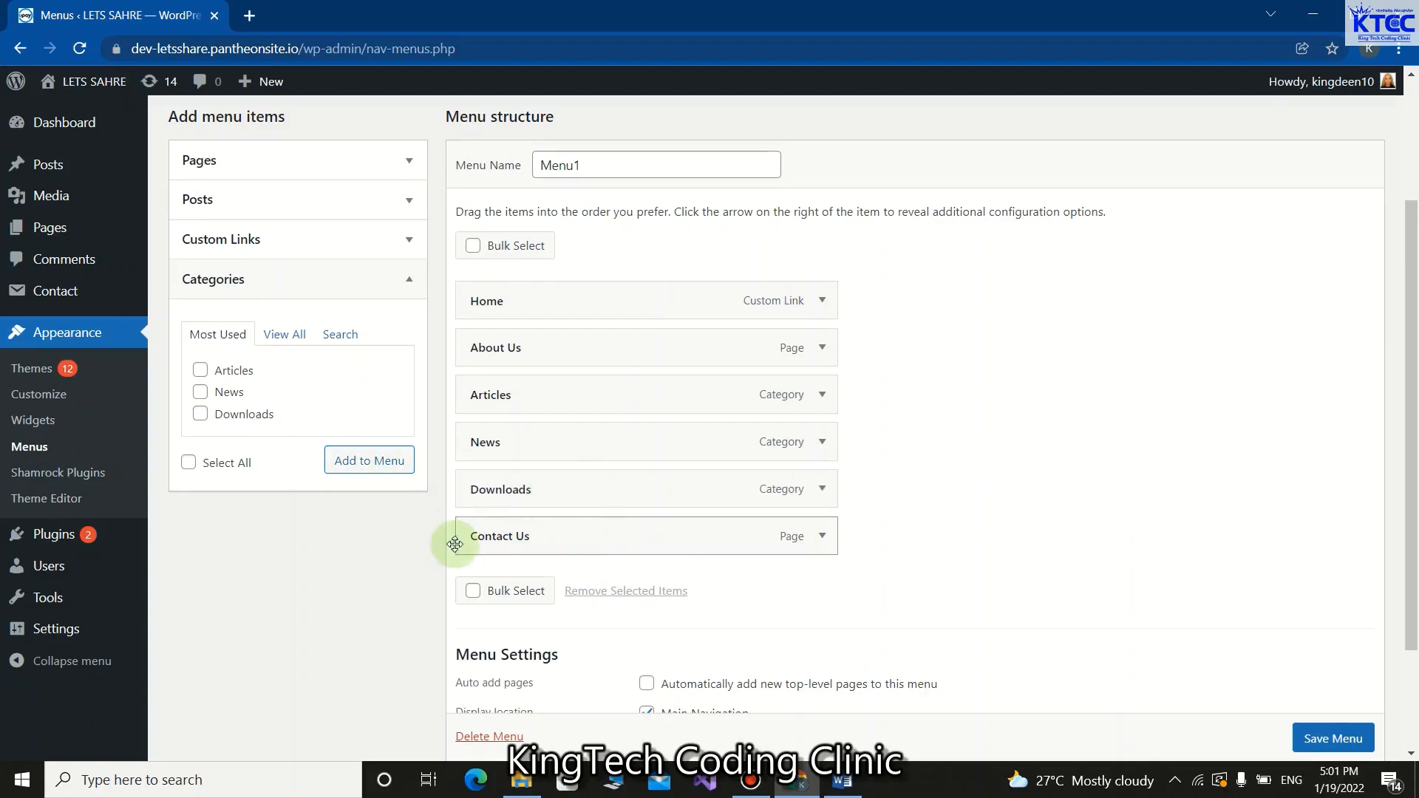
mouse_move(582, 498)
mouse_down()
mouse_move(604, 498)
mouse_move(584, 480)
mouse_up()
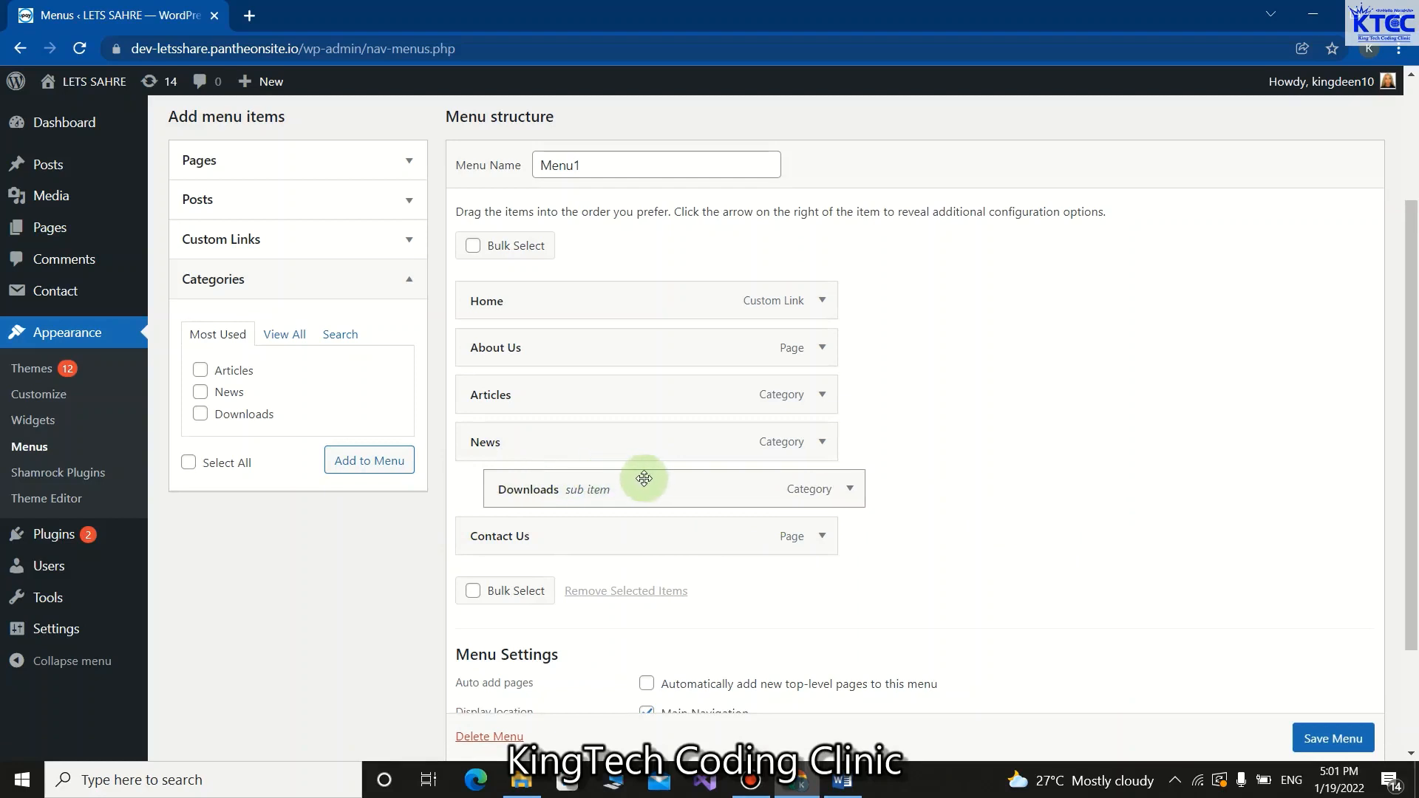
drag(636, 479, 617, 481)
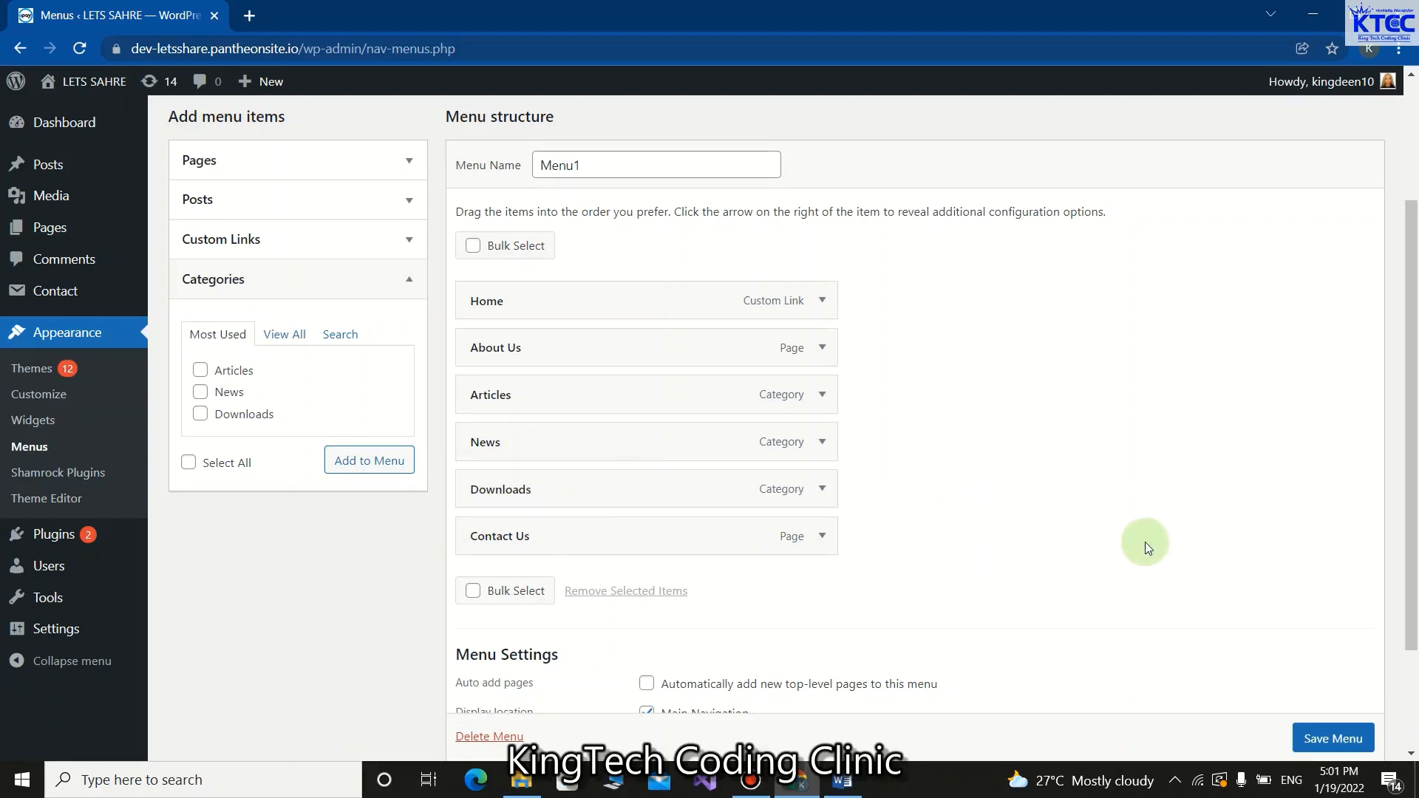
scroll(1145, 542, down, 1)
scroll(1320, 712, down, 1)
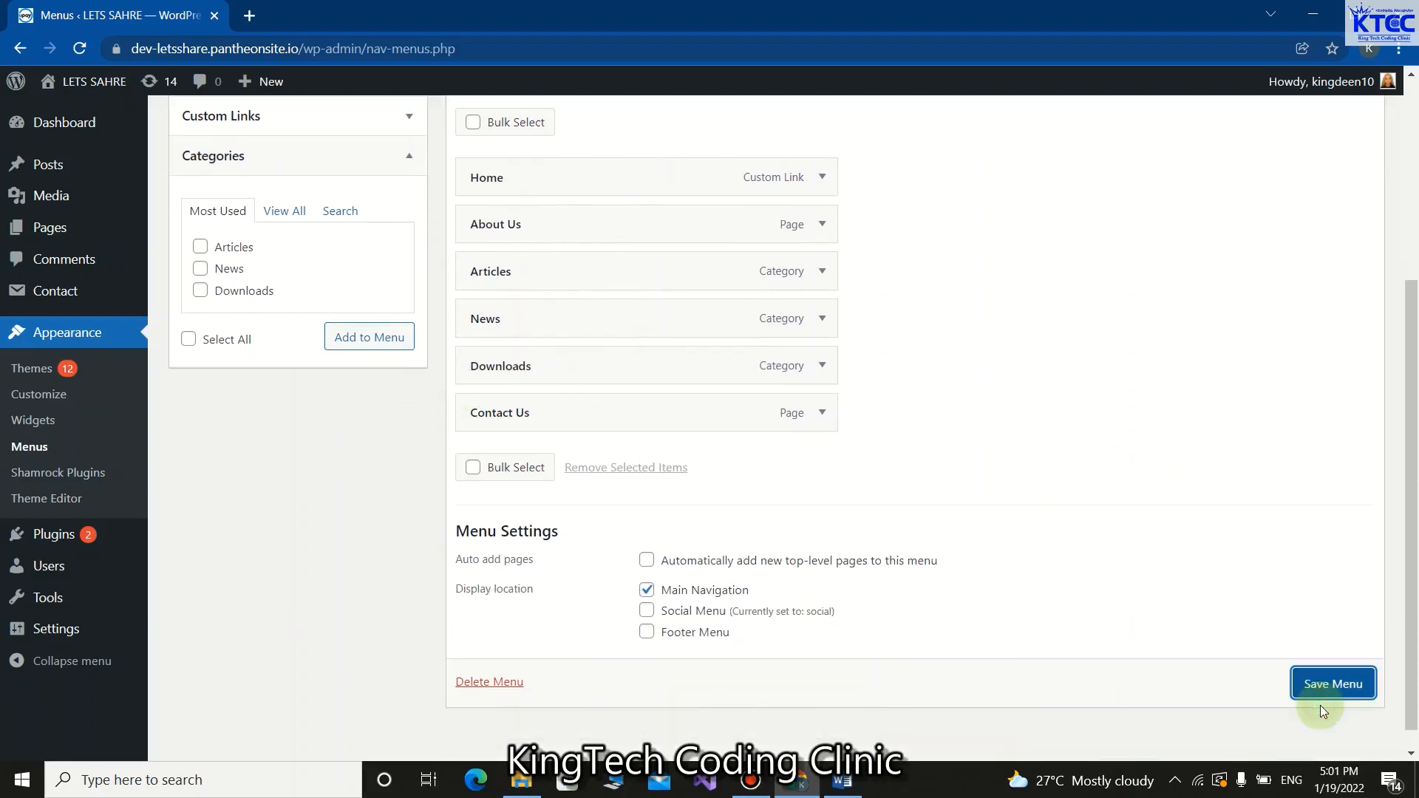
click(1325, 686)
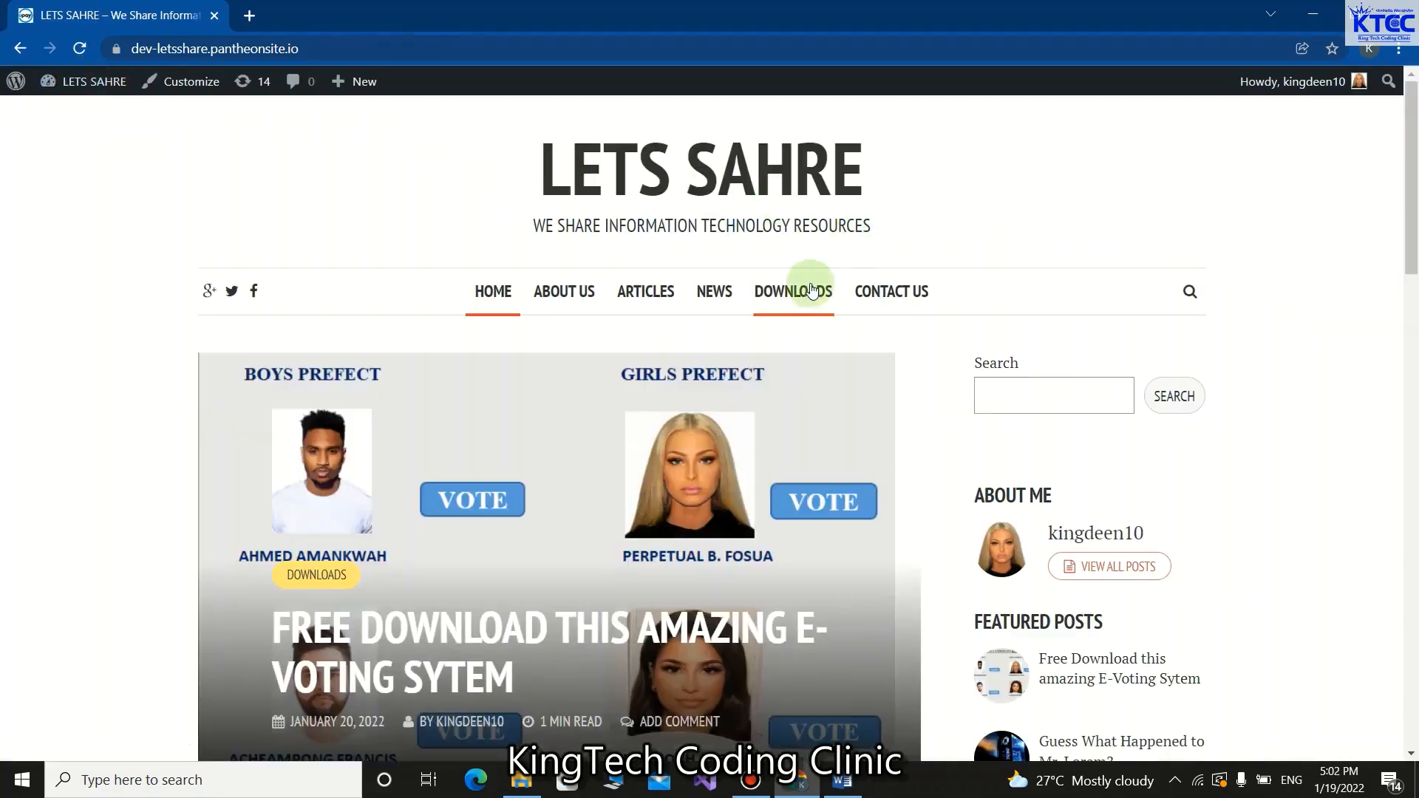
Open the Downloads category from the live site's navigation and examine the E-Voting post's listing, image and excerpt
click(812, 291)
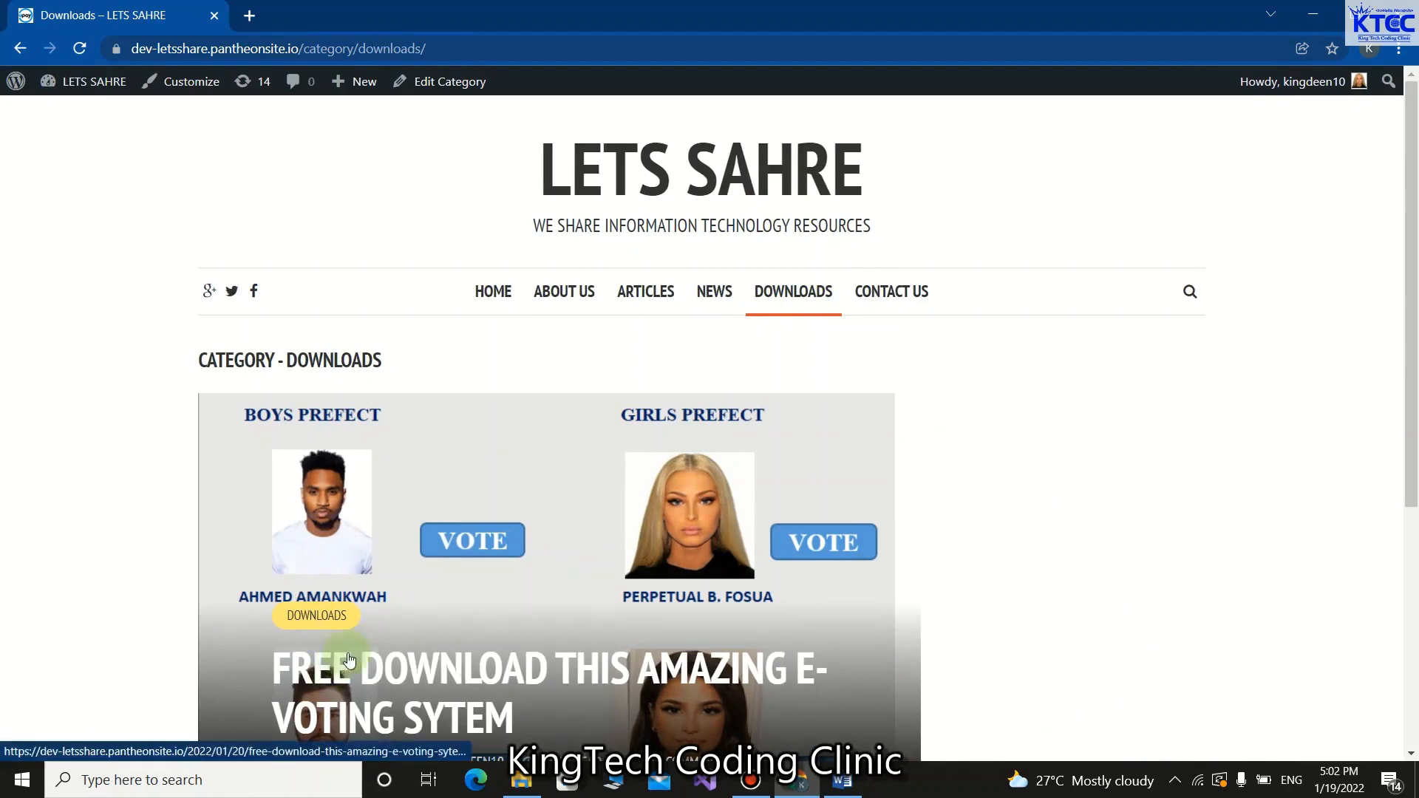
scroll(494, 526, down, 2)
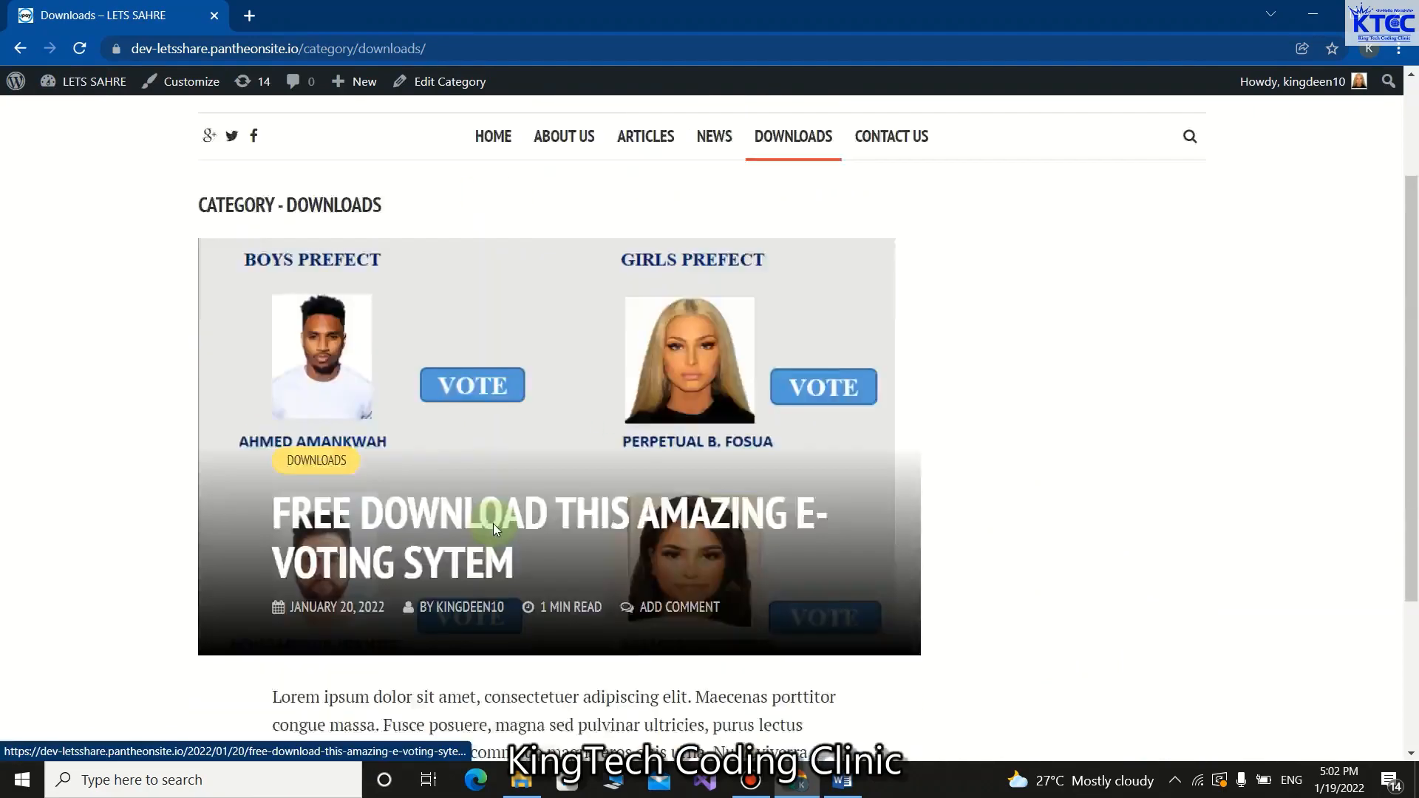
scroll(494, 525, down, 3)
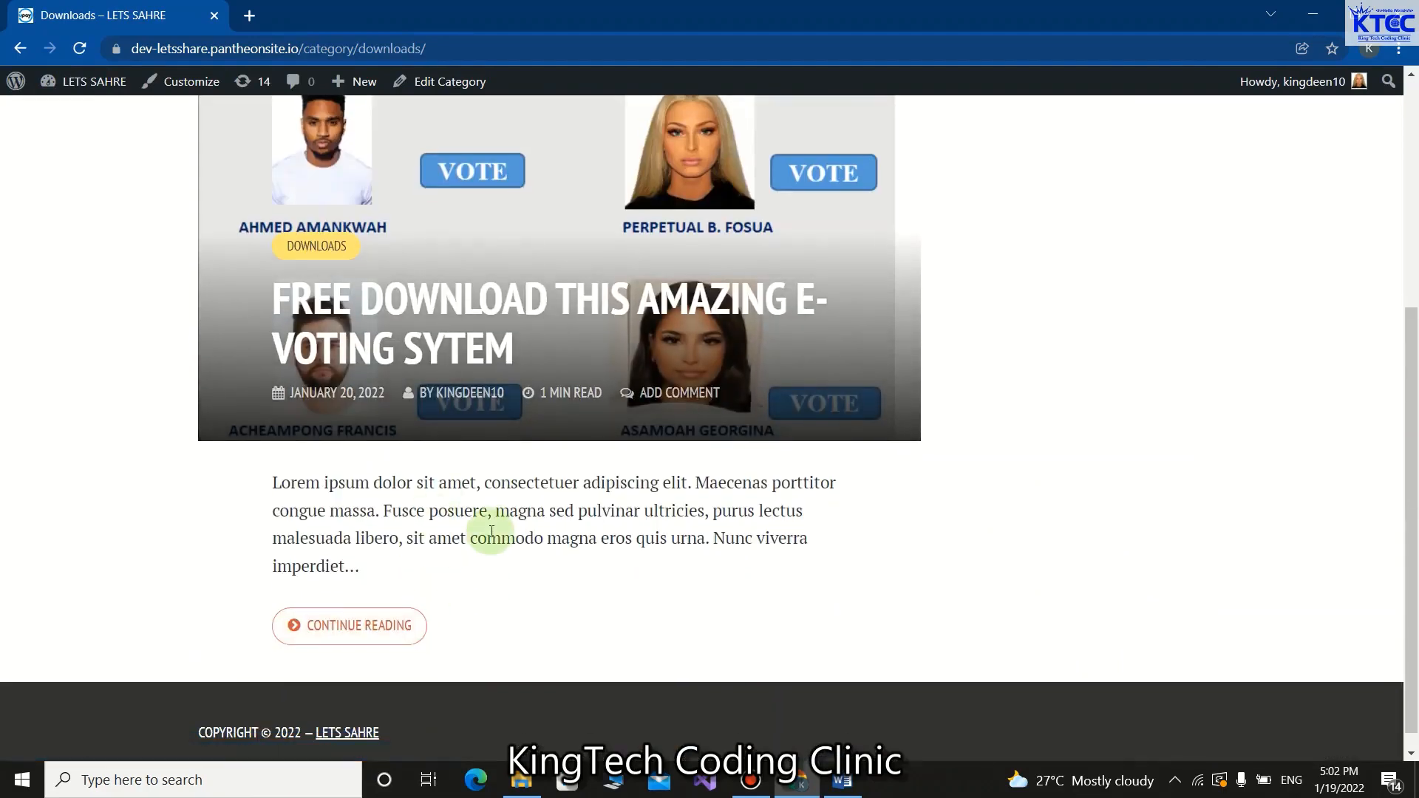
scroll(492, 530, up, 4)
scroll(548, 544, down, 1)
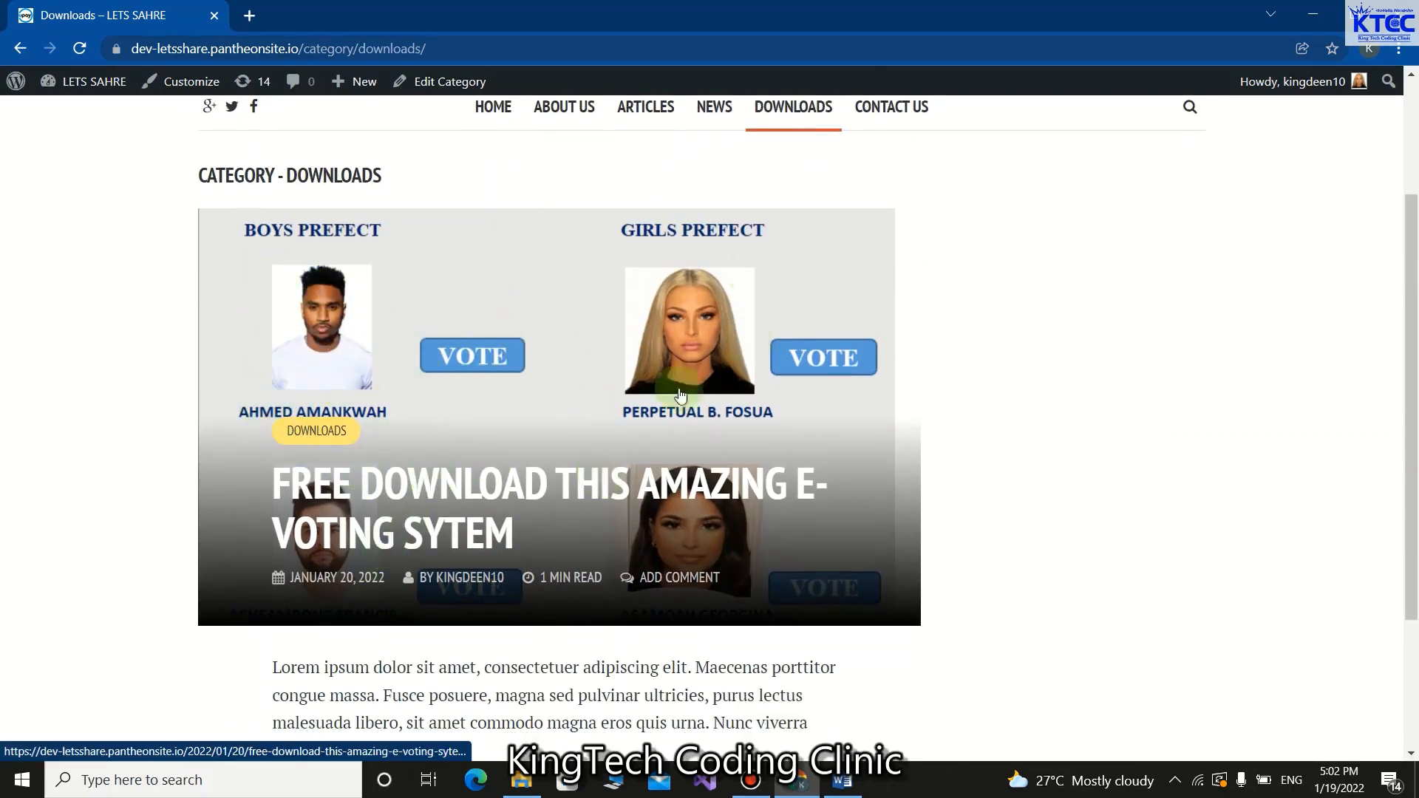
scroll(263, 254, up, 2)
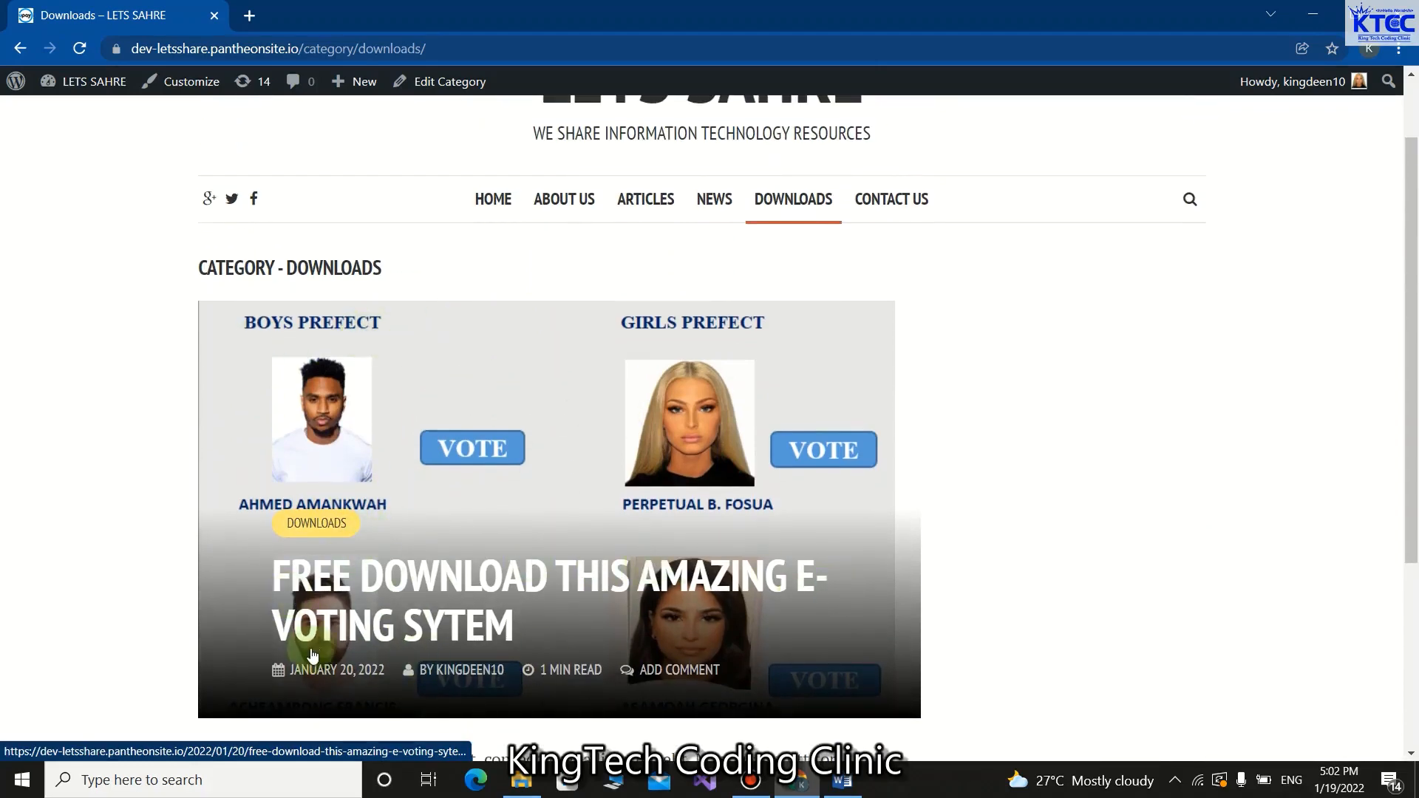
scroll(591, 614, down, 3)
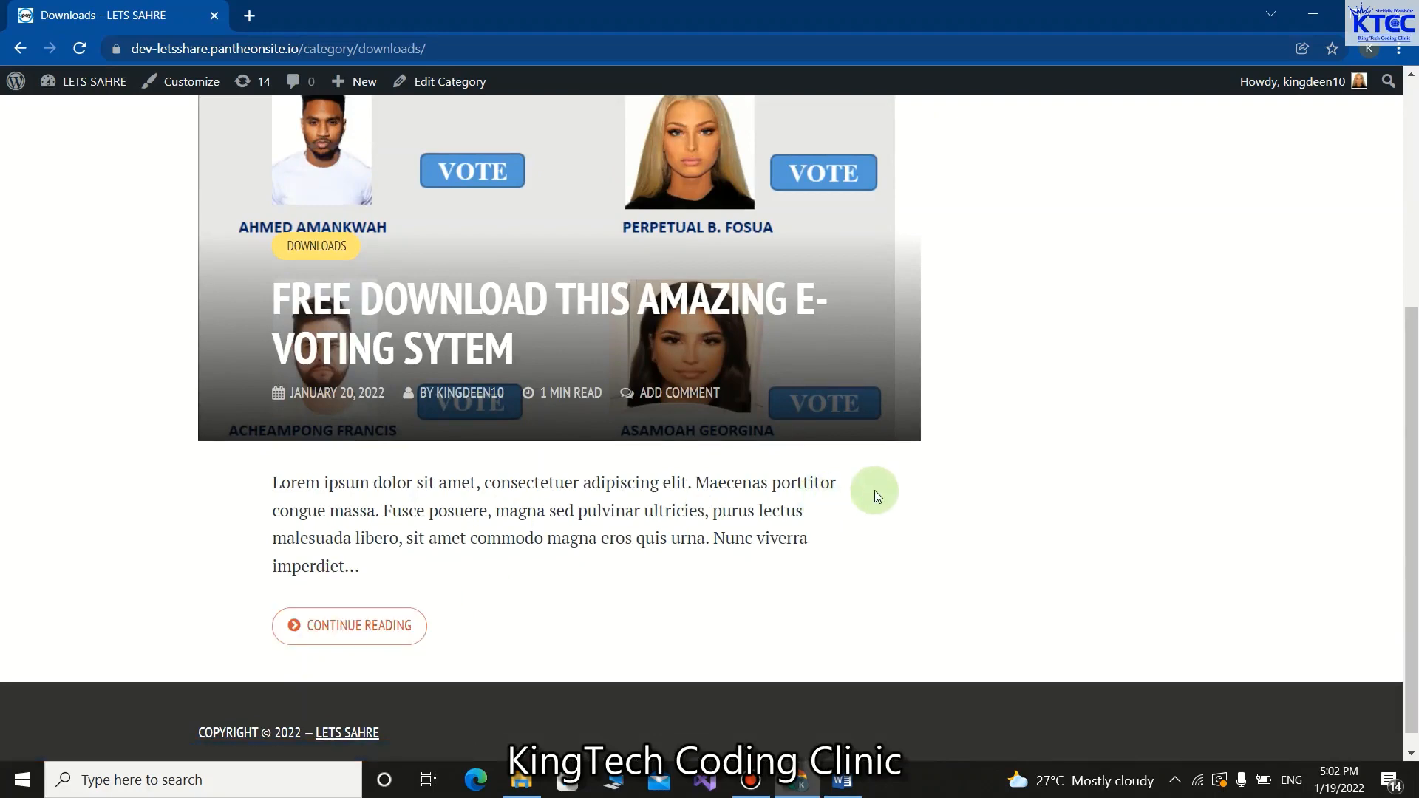
scroll(876, 490, up, 2)
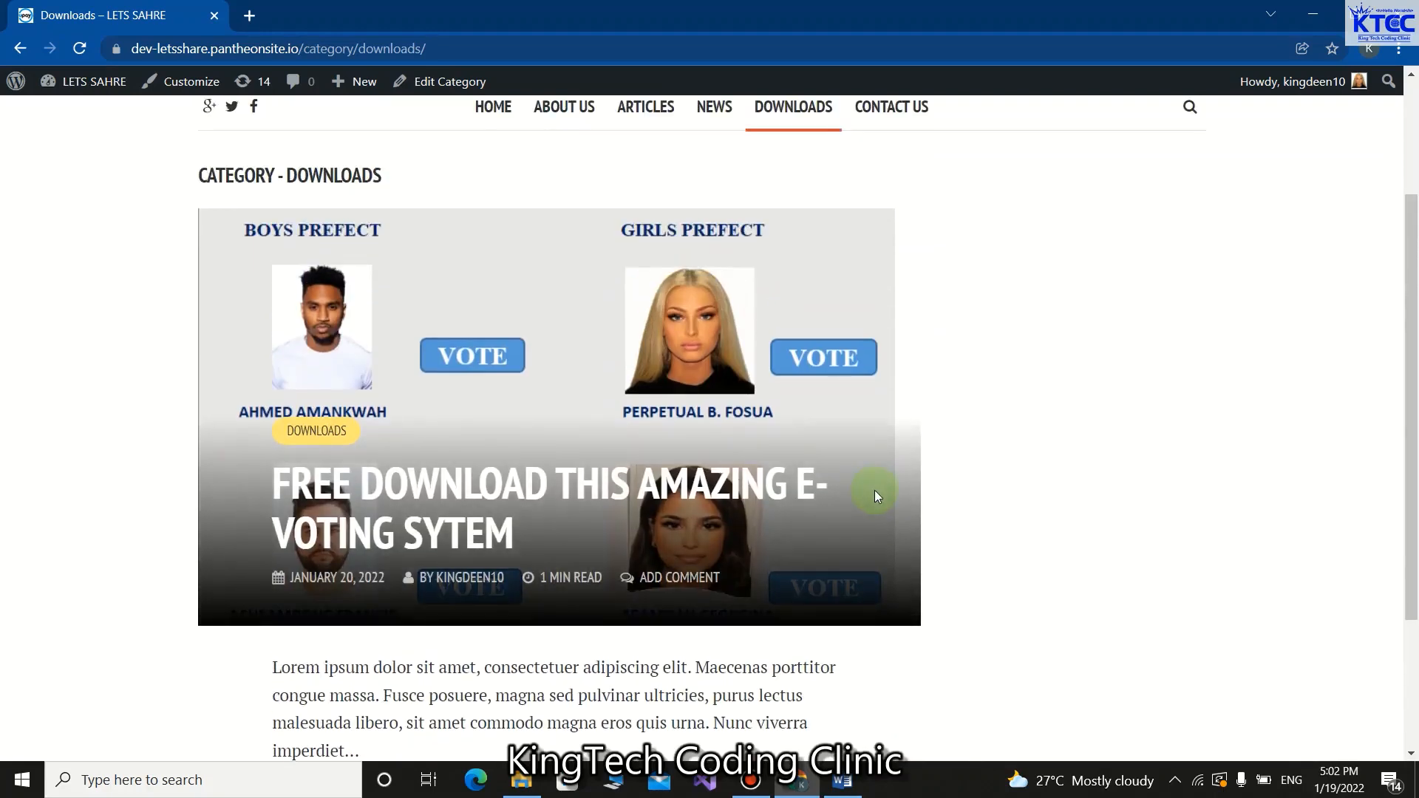
scroll(875, 490, down, 2)
Go to the dashboard's media library and upload CHURCH MGT SYSTEM.zip from the Desktop
mouse_move(85, 85)
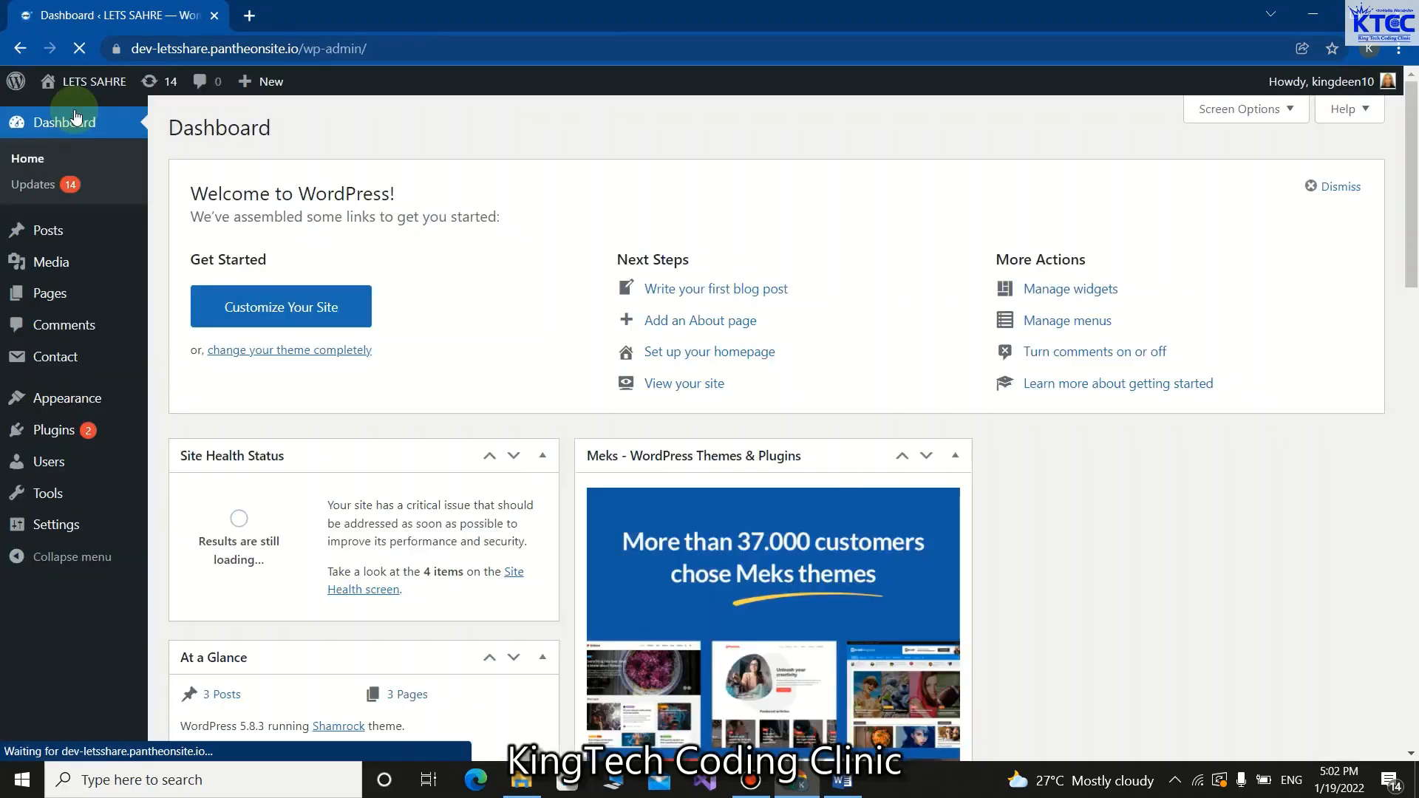
mouse_move(57, 271)
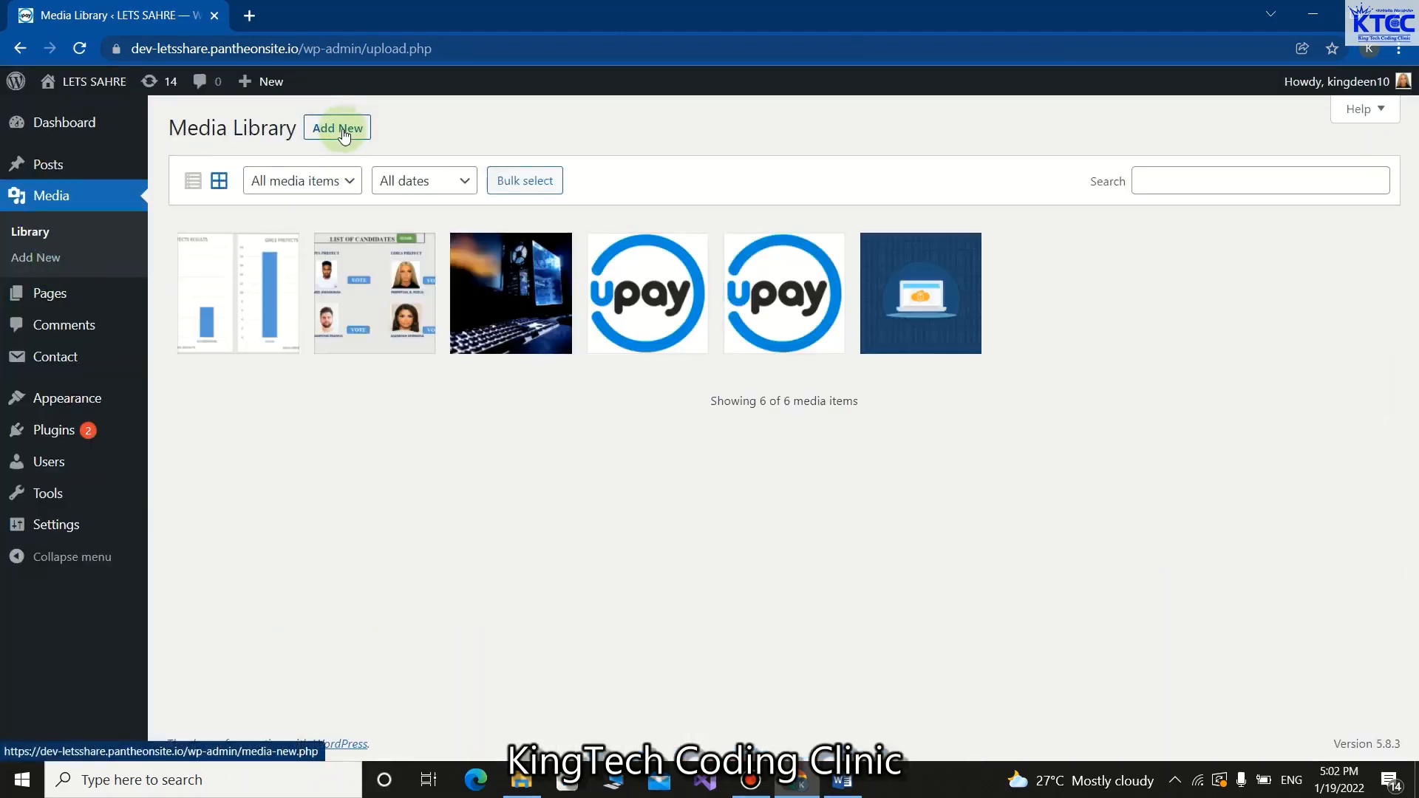
click(342, 131)
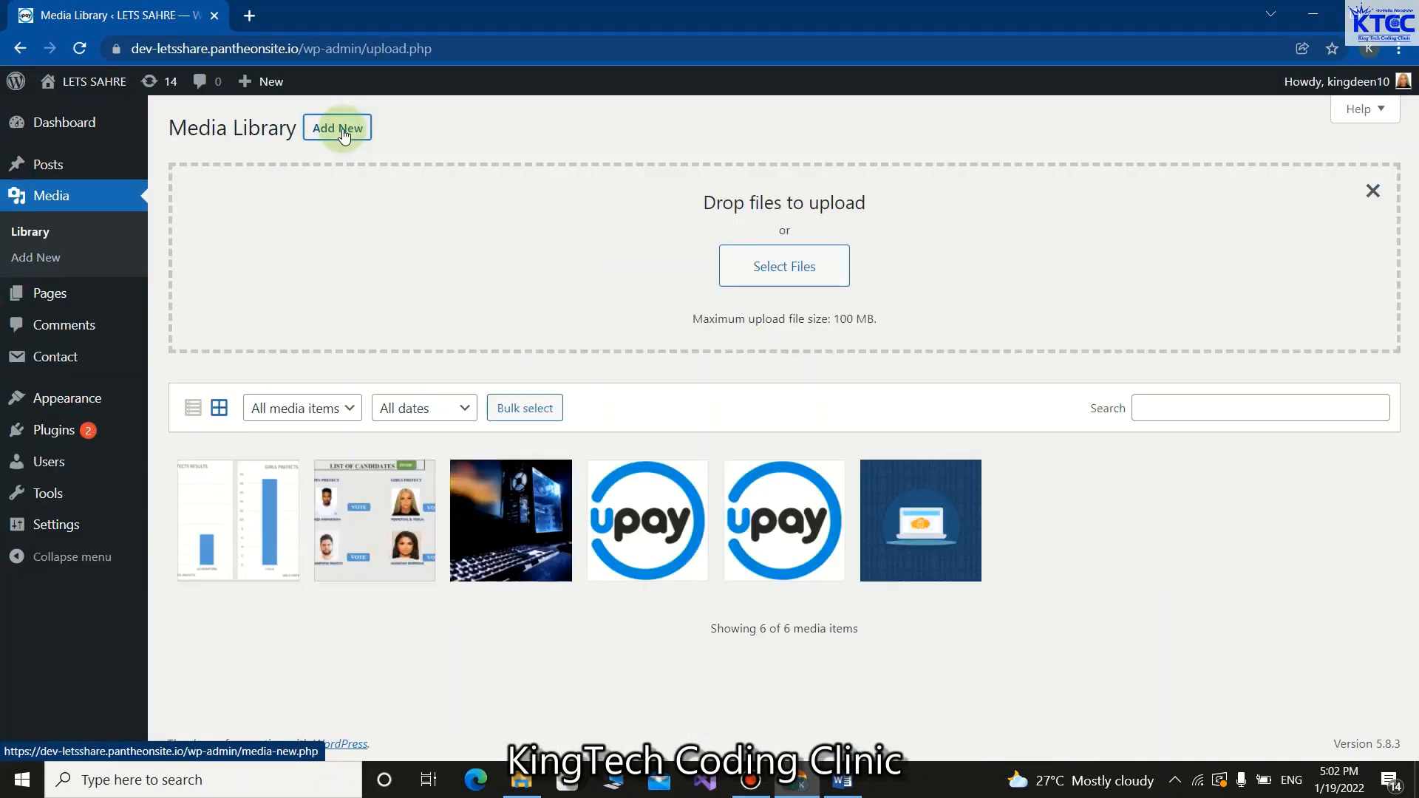
click(835, 284)
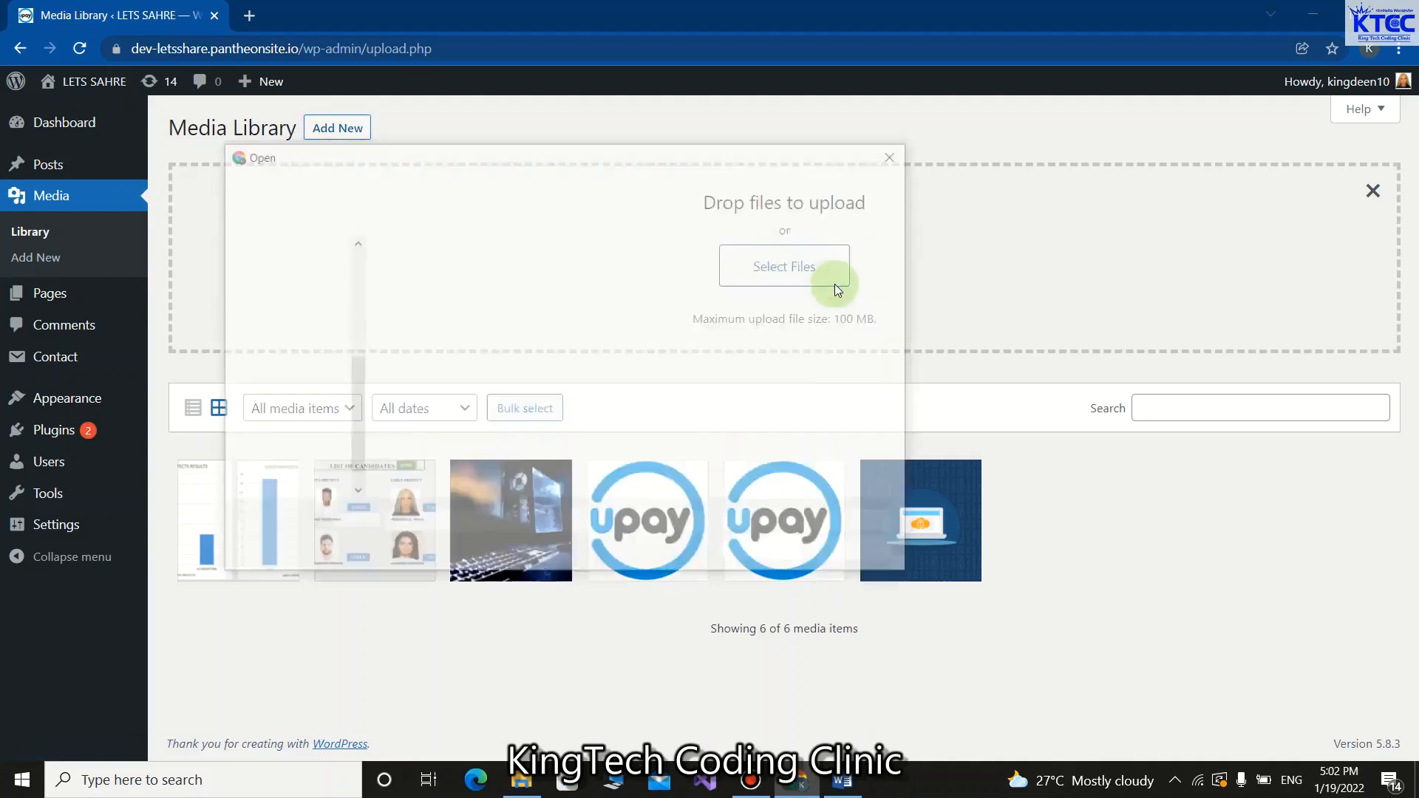
click(285, 297)
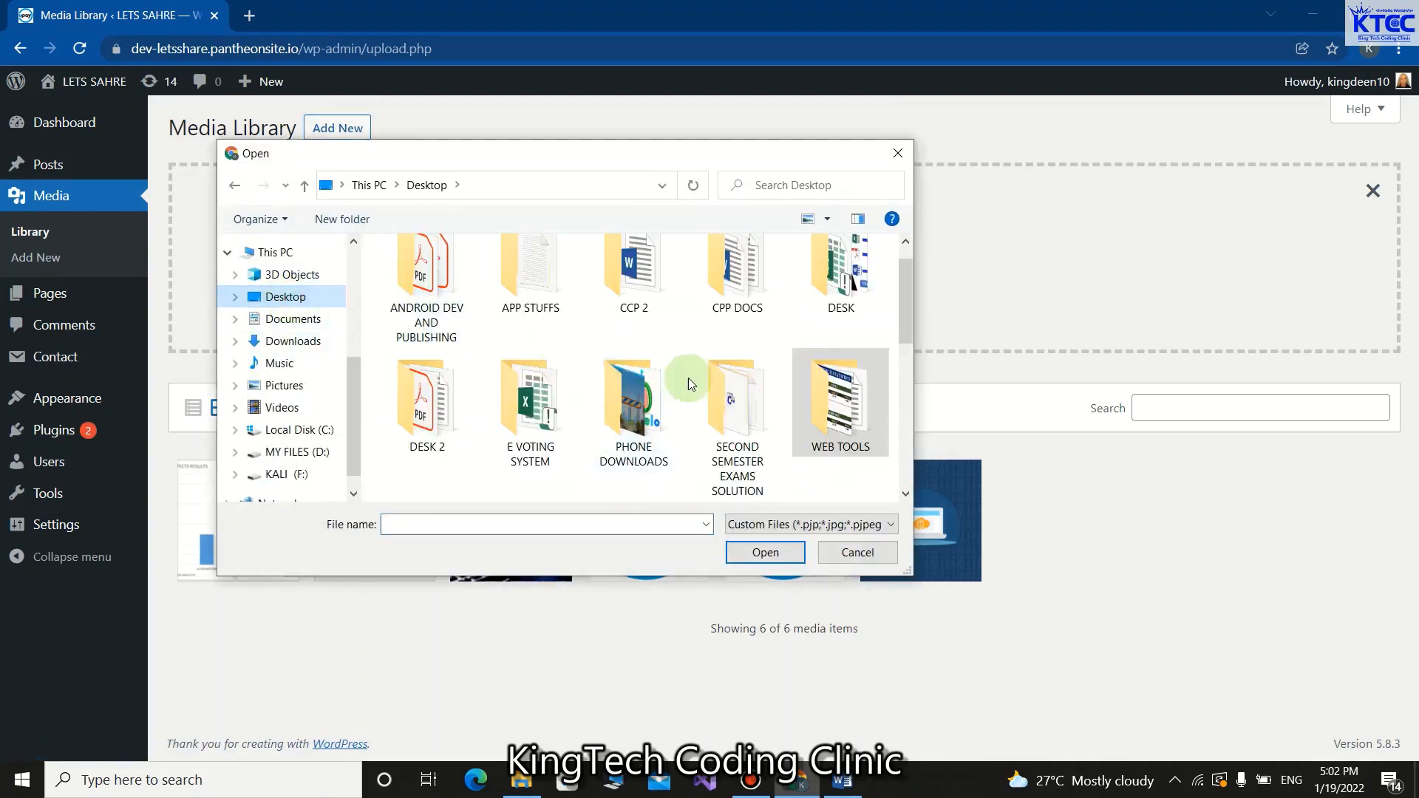
scroll(689, 379, down, 5)
scroll(664, 377, up, 1)
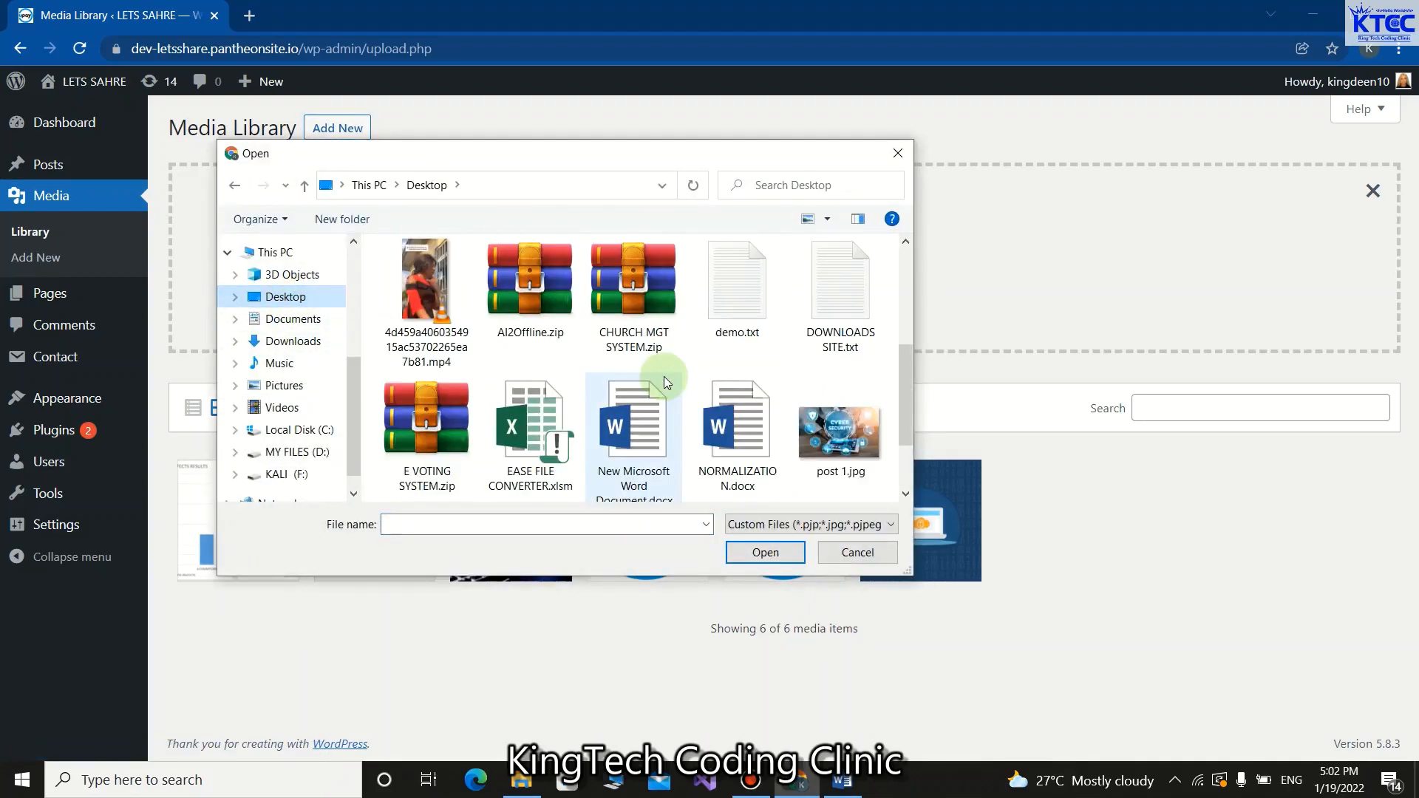
click(640, 326)
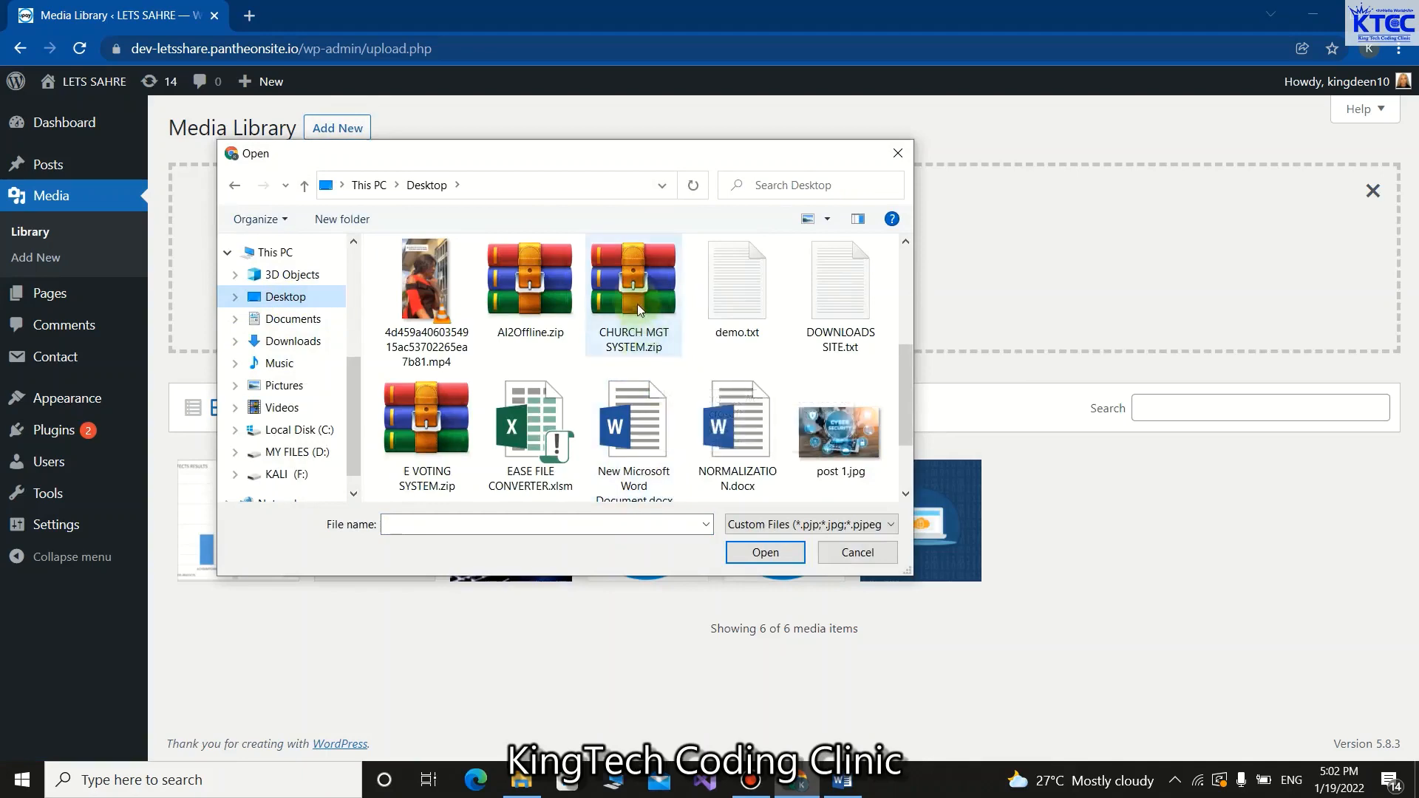
click(765, 552)
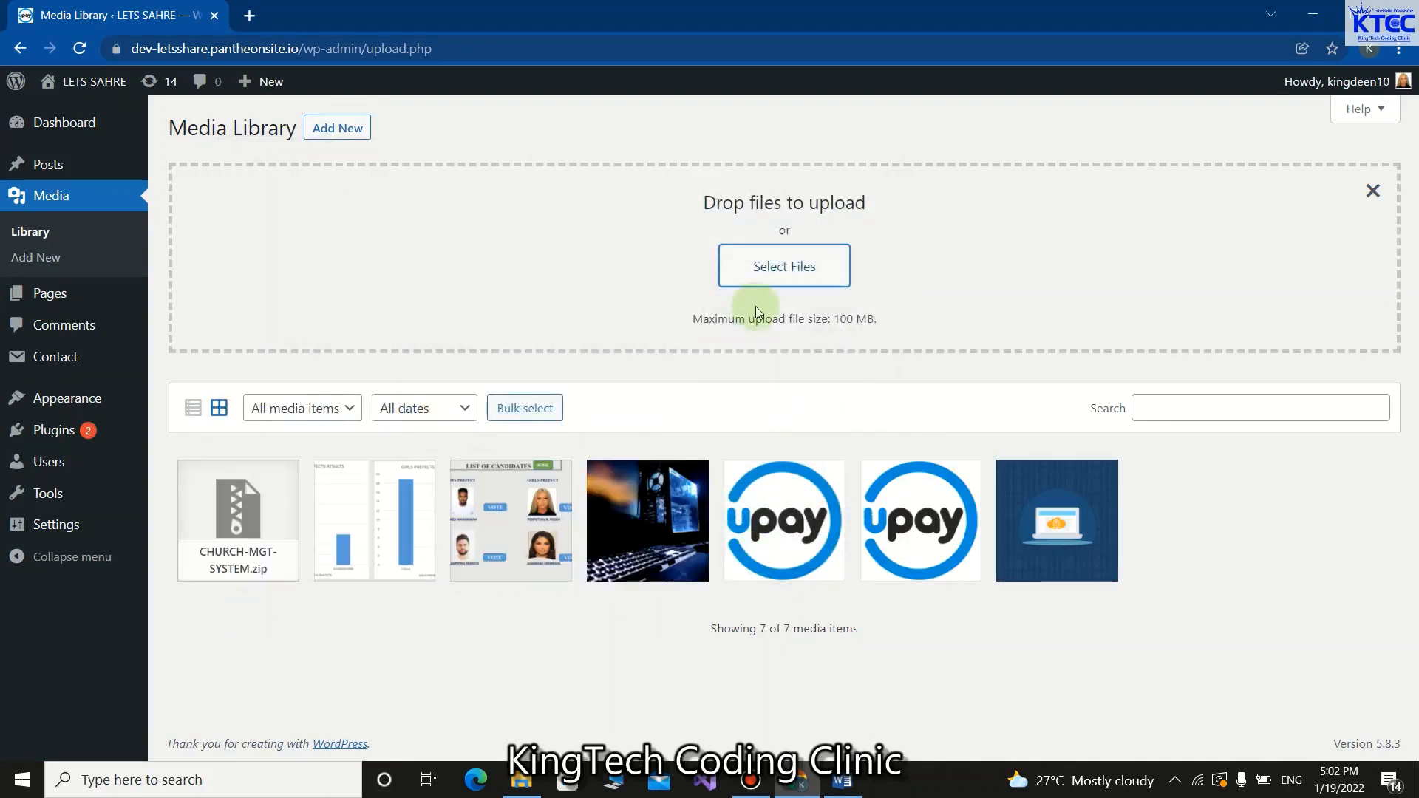
Upload E VOTING SYSTEM.zip from the Desktop to the media library
click(785, 281)
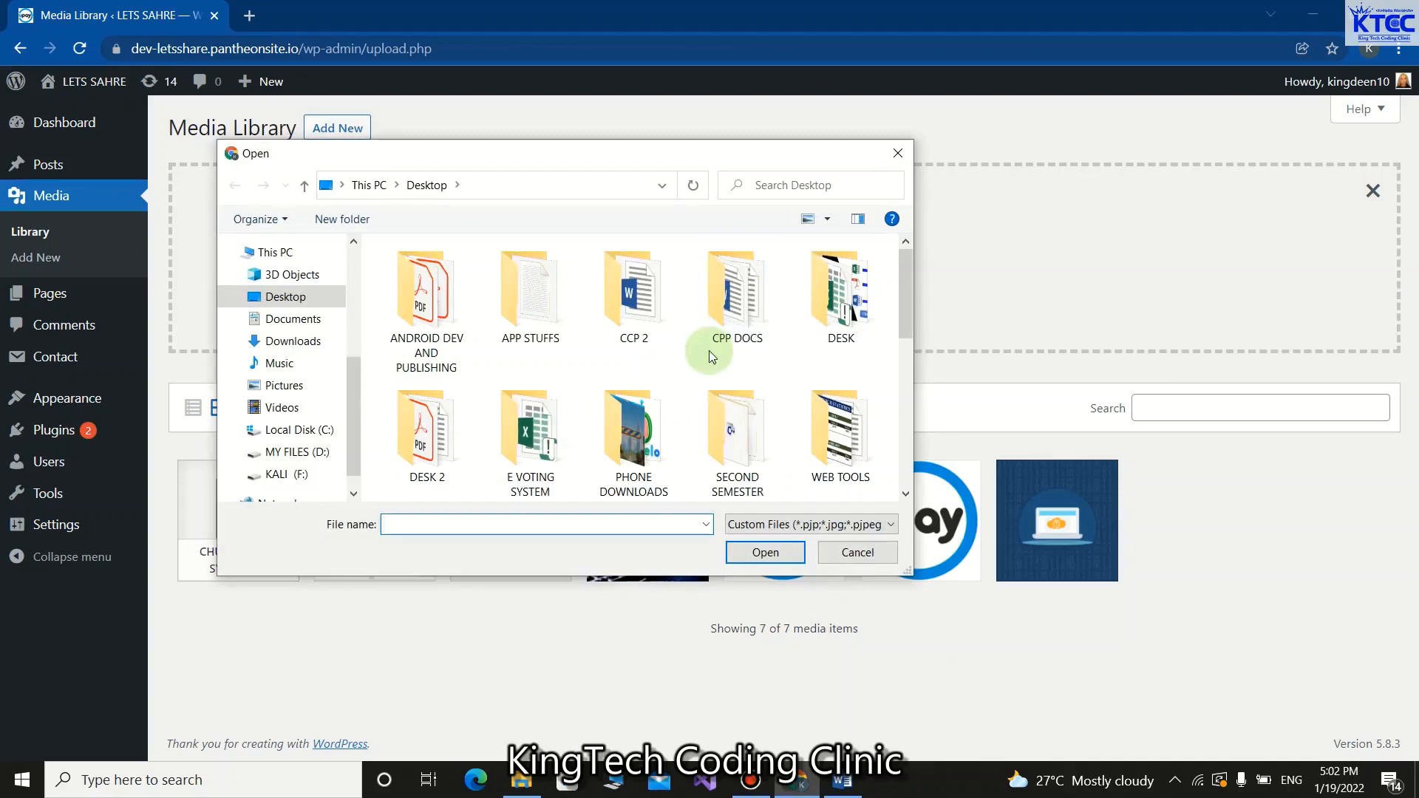
scroll(633, 422, down, 3)
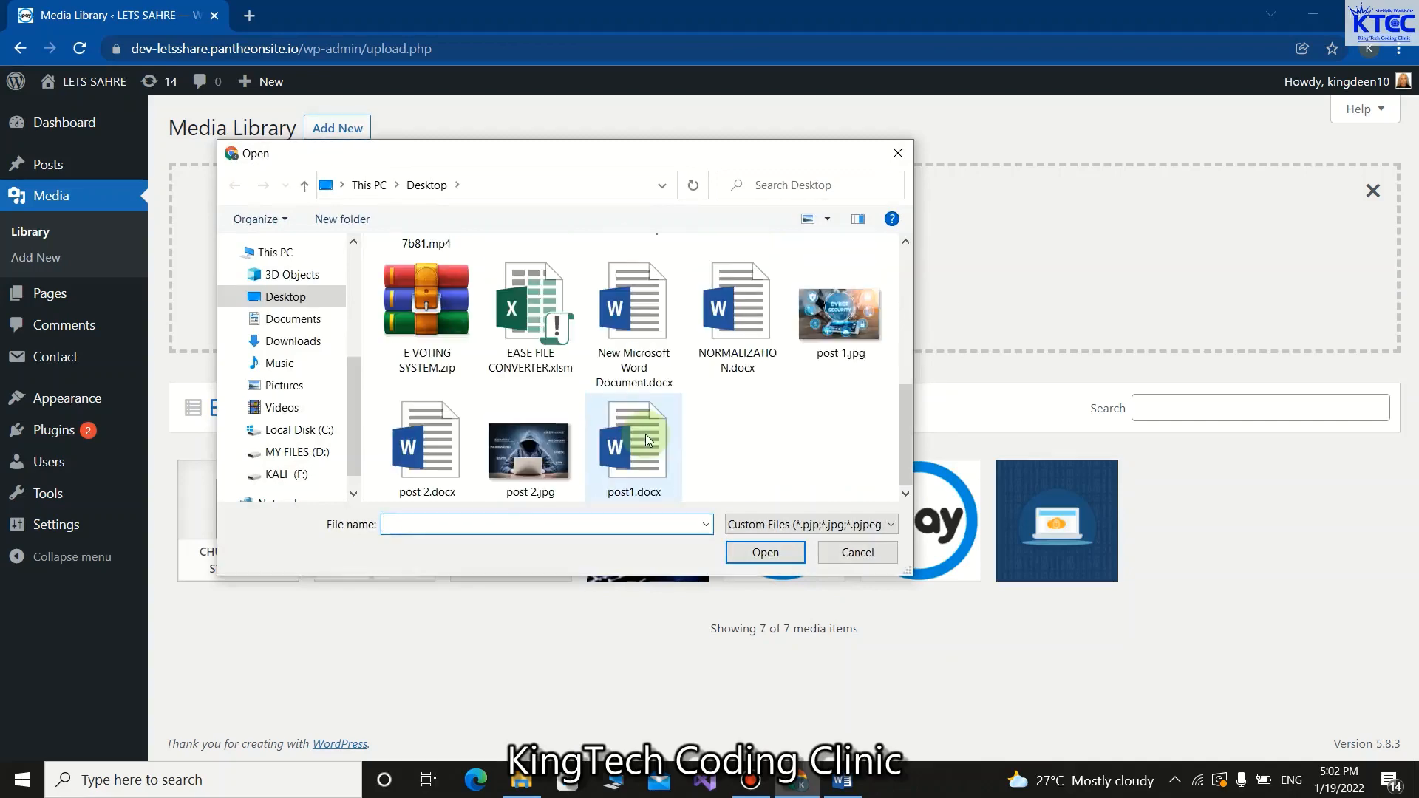
click(427, 325)
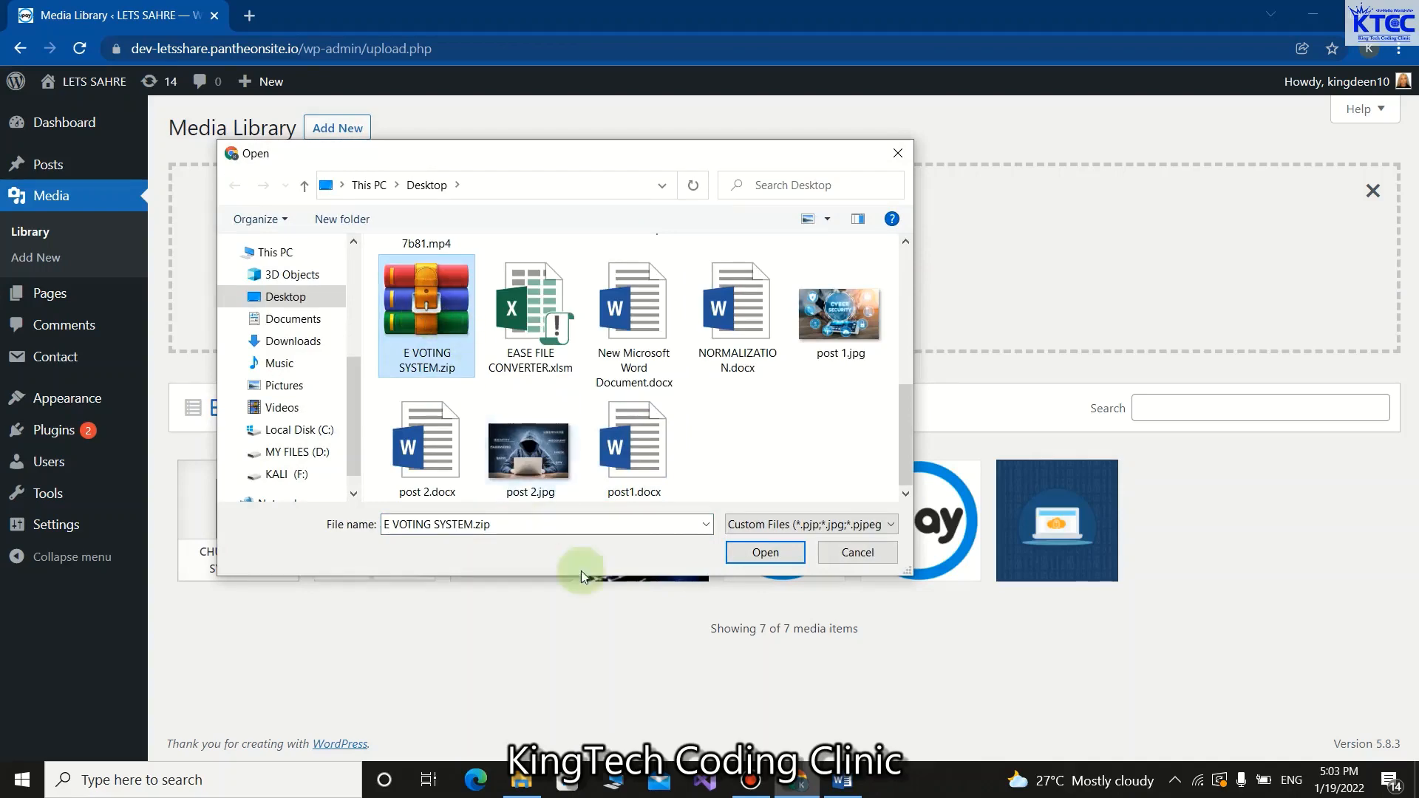
click(764, 552)
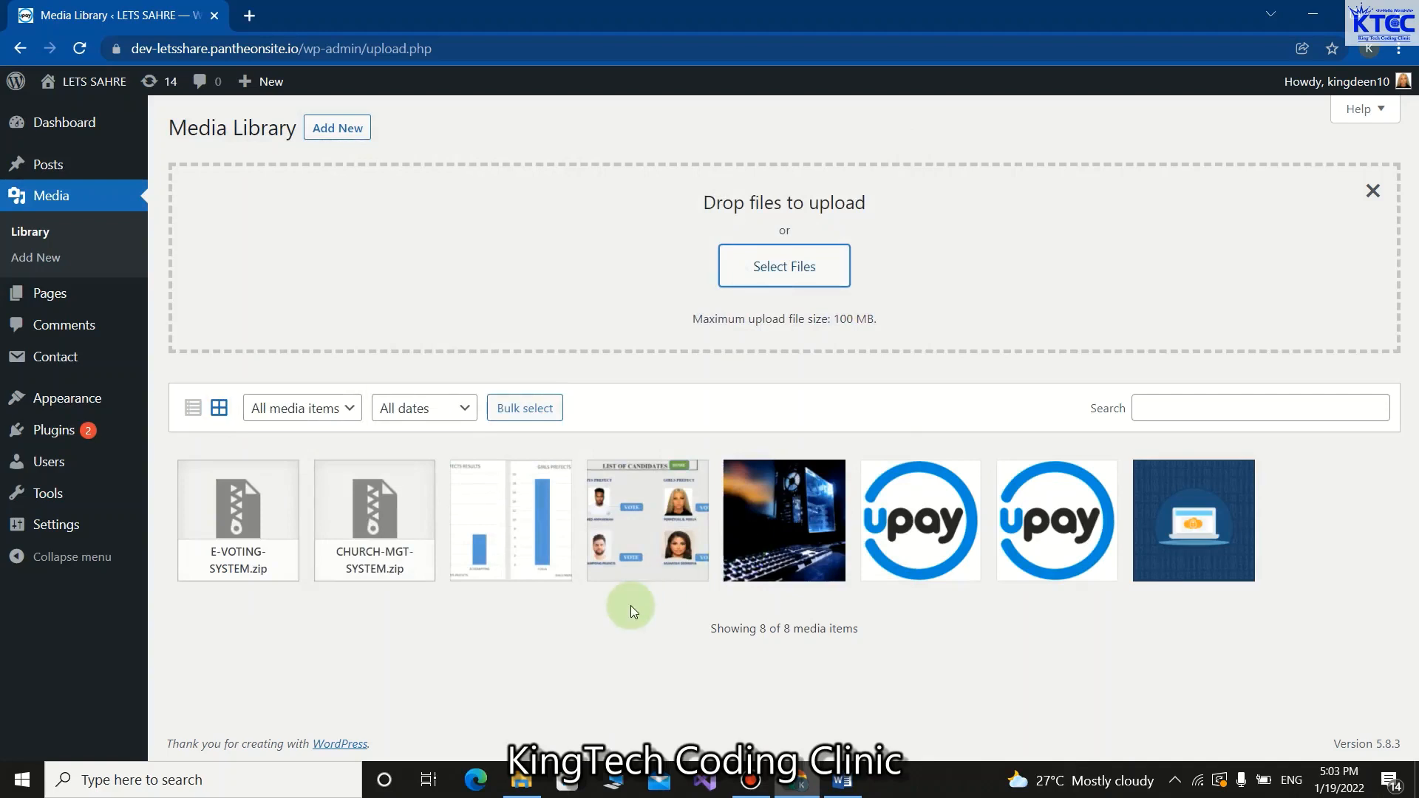
Copy the file URL of E-VOTING-SYSTEM.zip from its attachment details and close the details
click(246, 560)
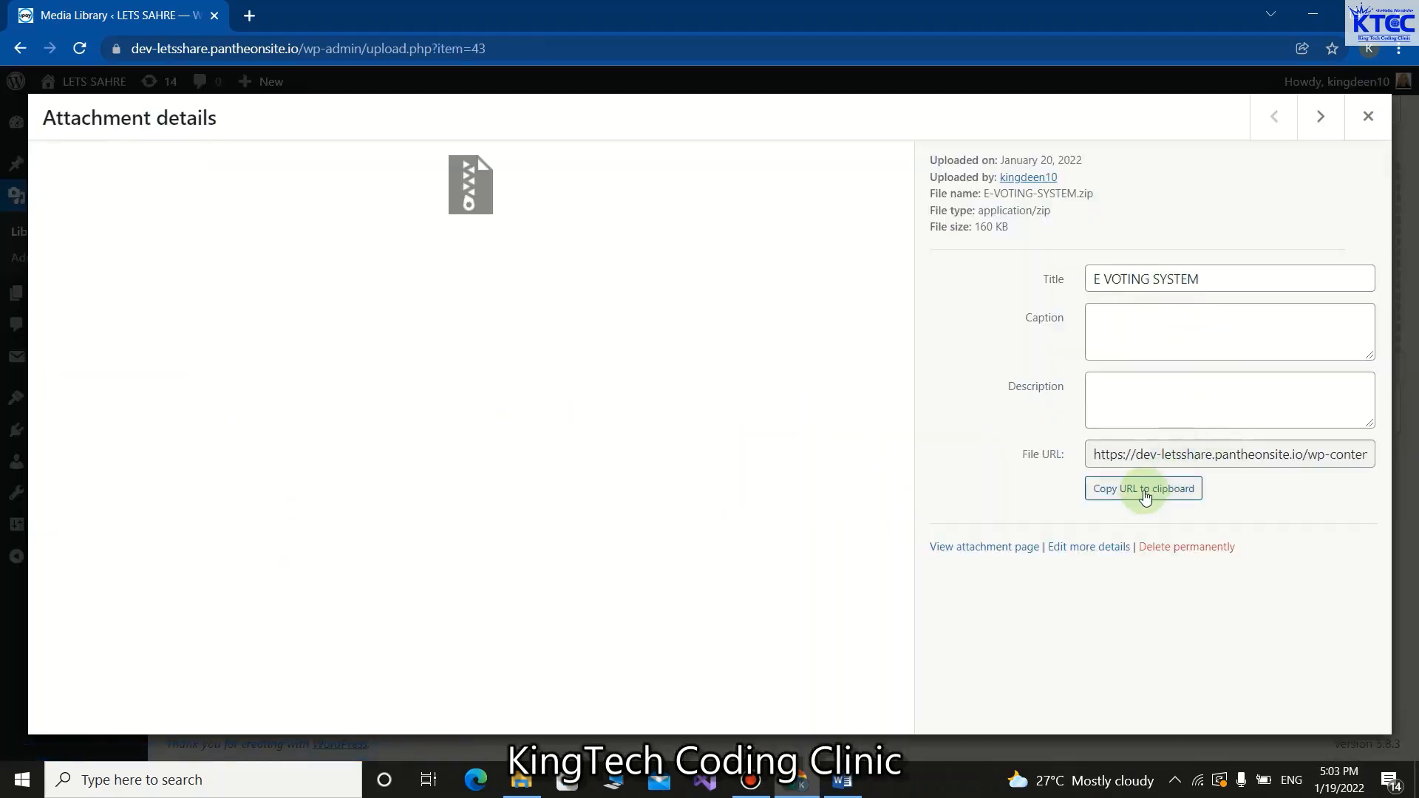
click(1145, 497)
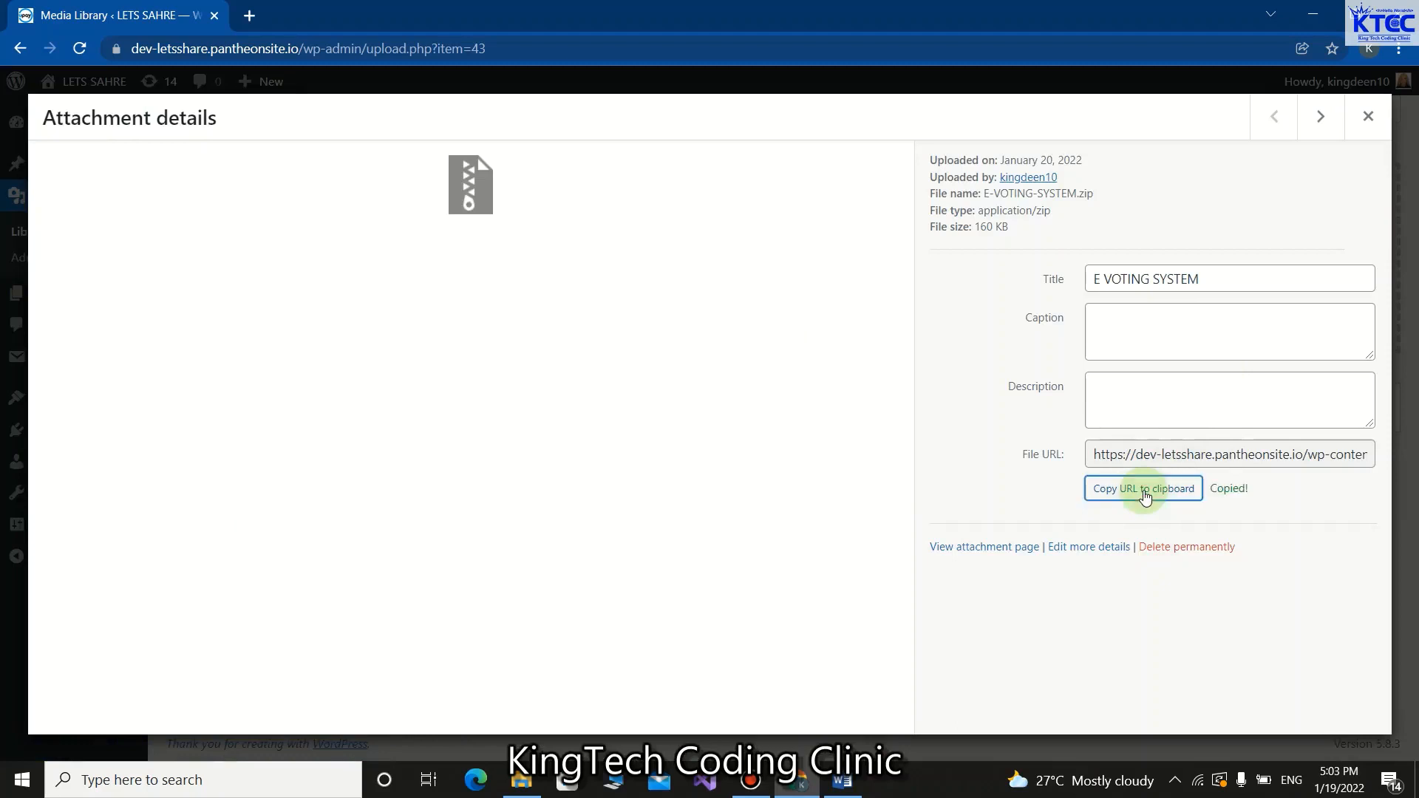
click(1368, 116)
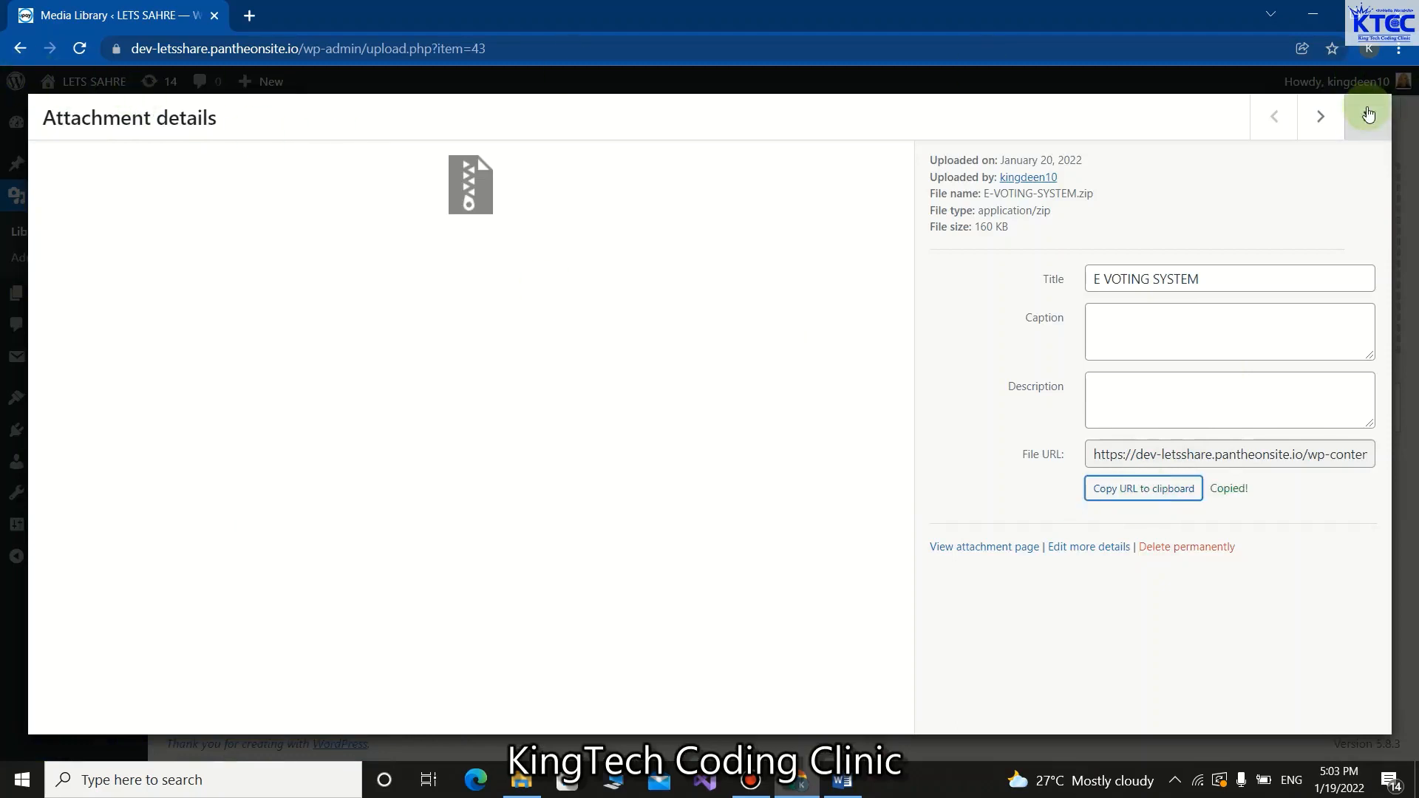
Open the E-Voting post for editing and add the line "Download The File Here" below the last paragraph
mouse_move(77, 124)
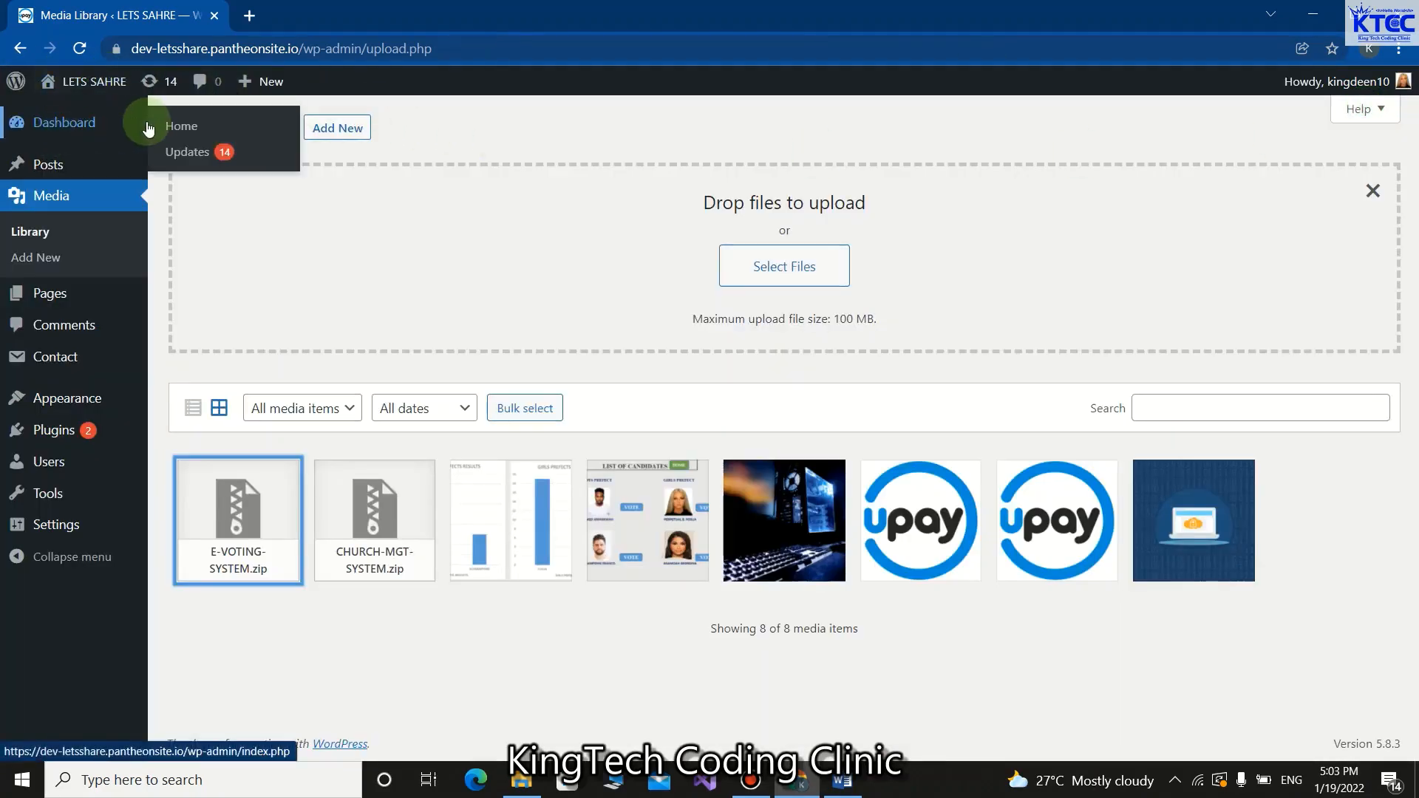
click(56, 170)
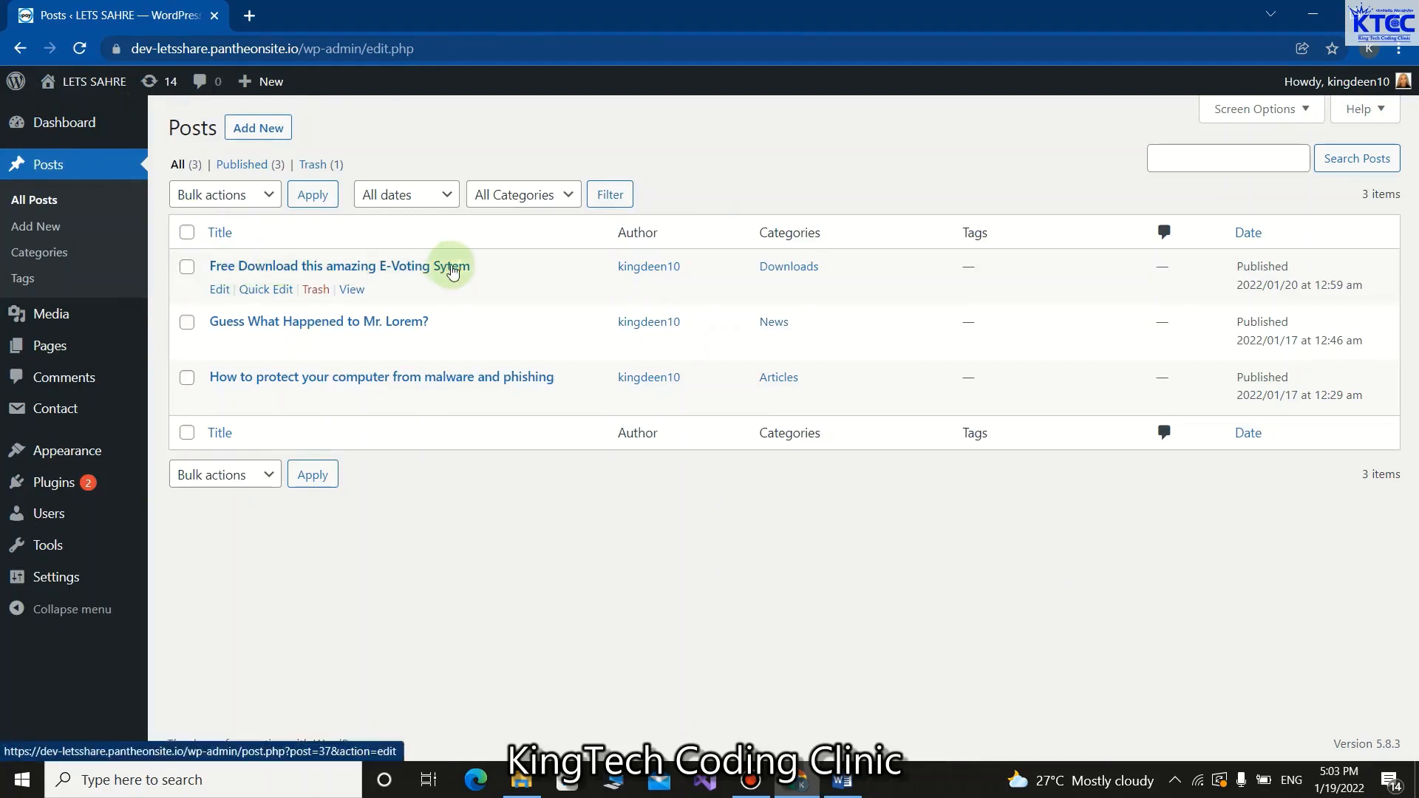
click(223, 293)
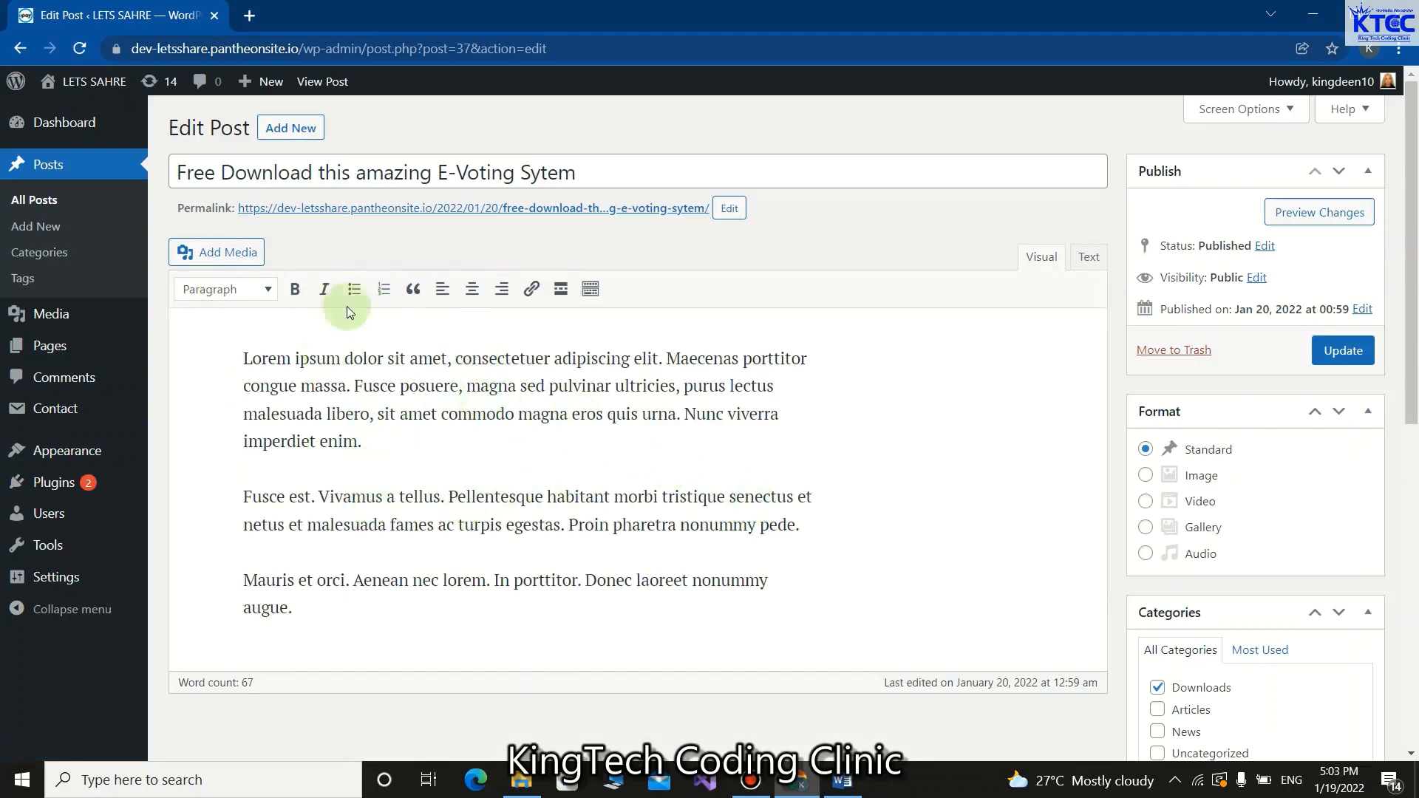
click(338, 608)
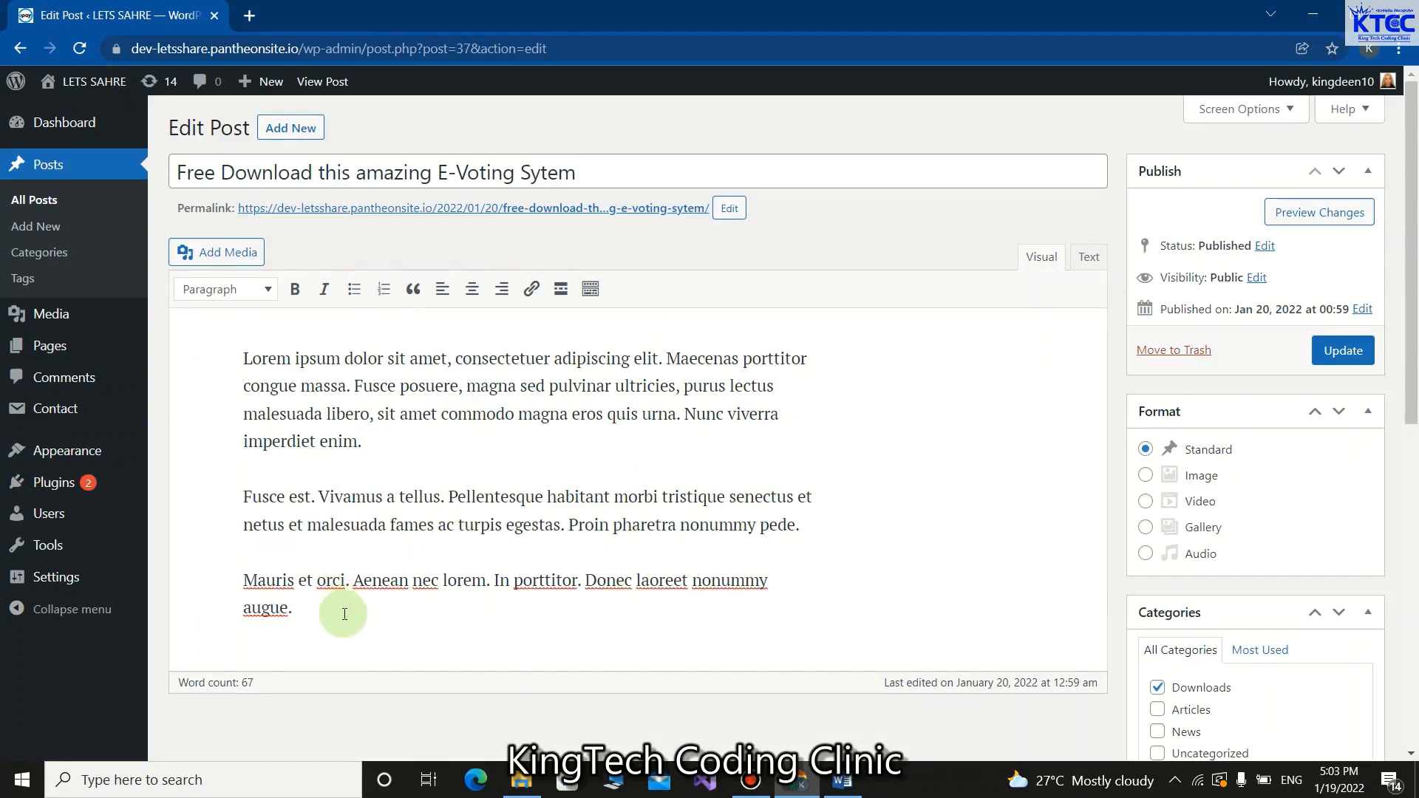
key(Return)
key(Return)
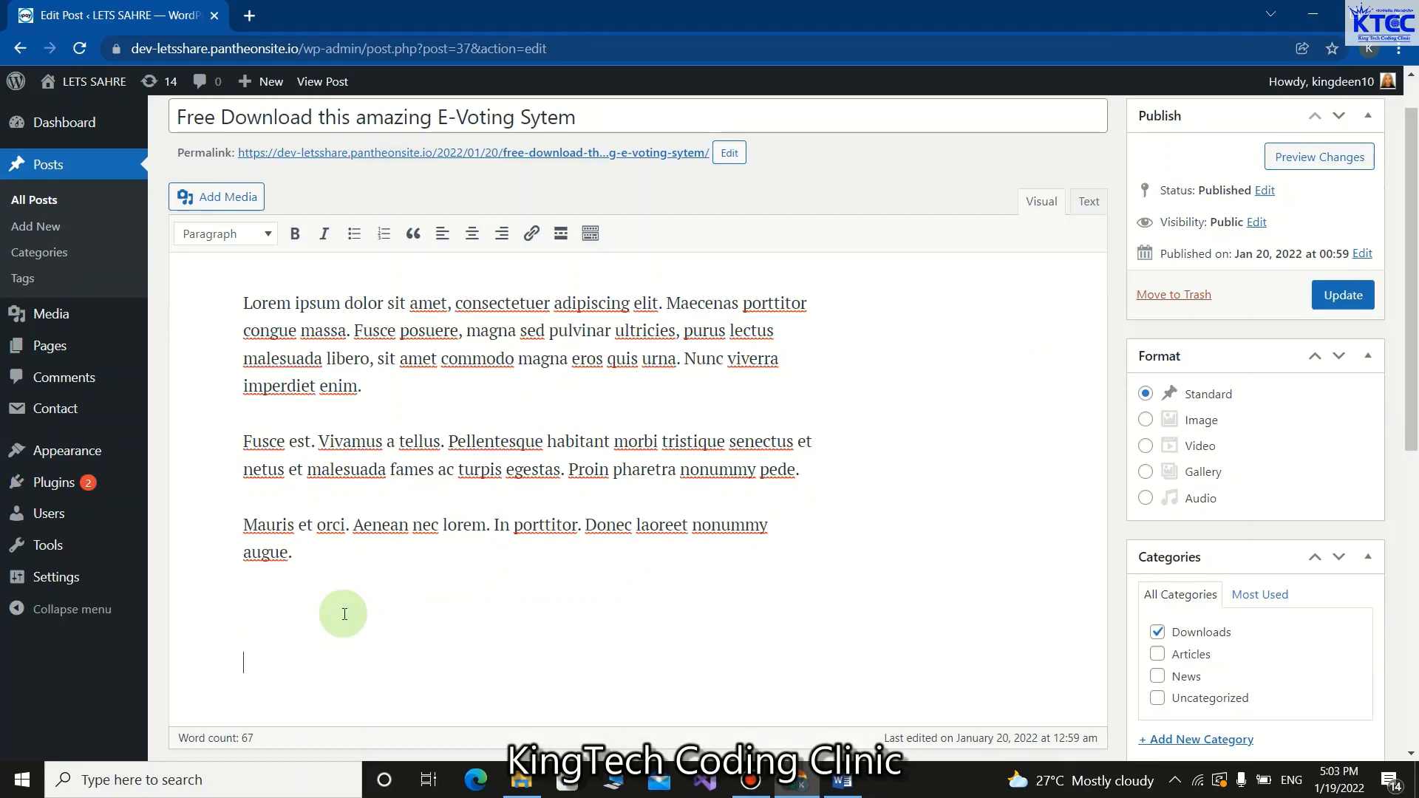
text(Download The Fi)
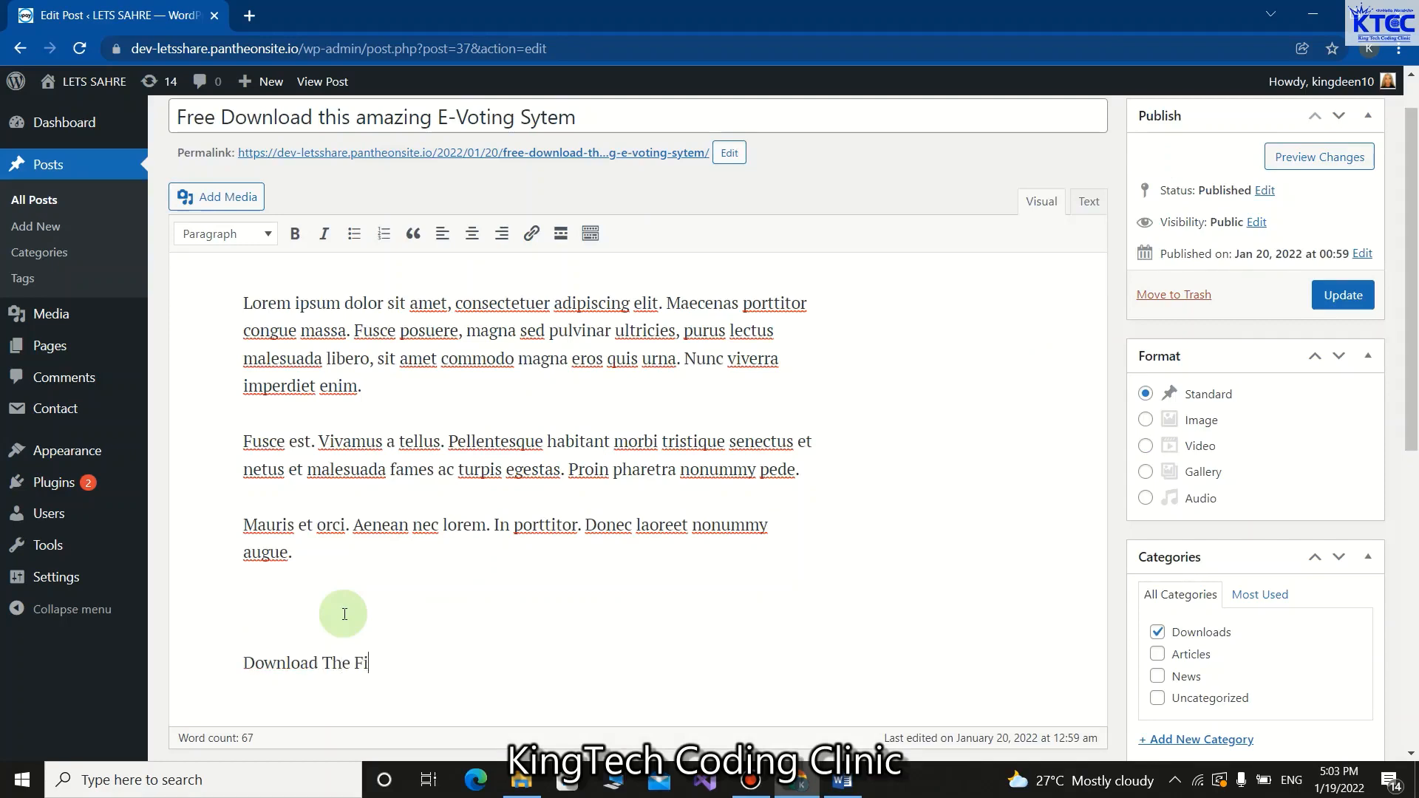
text(le Here)
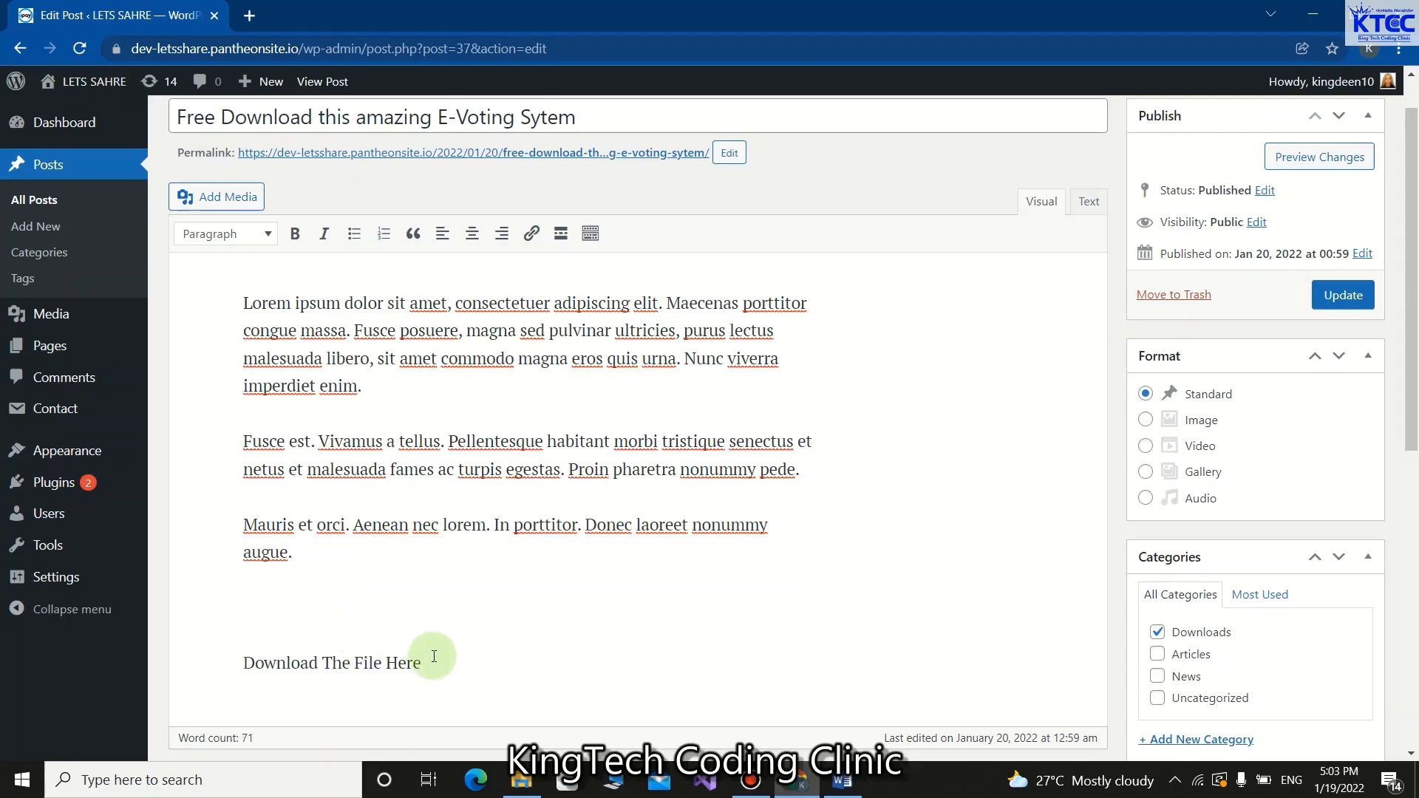
Make the "Download The File Here" line bold, without italics
drag(425, 663, 225, 654)
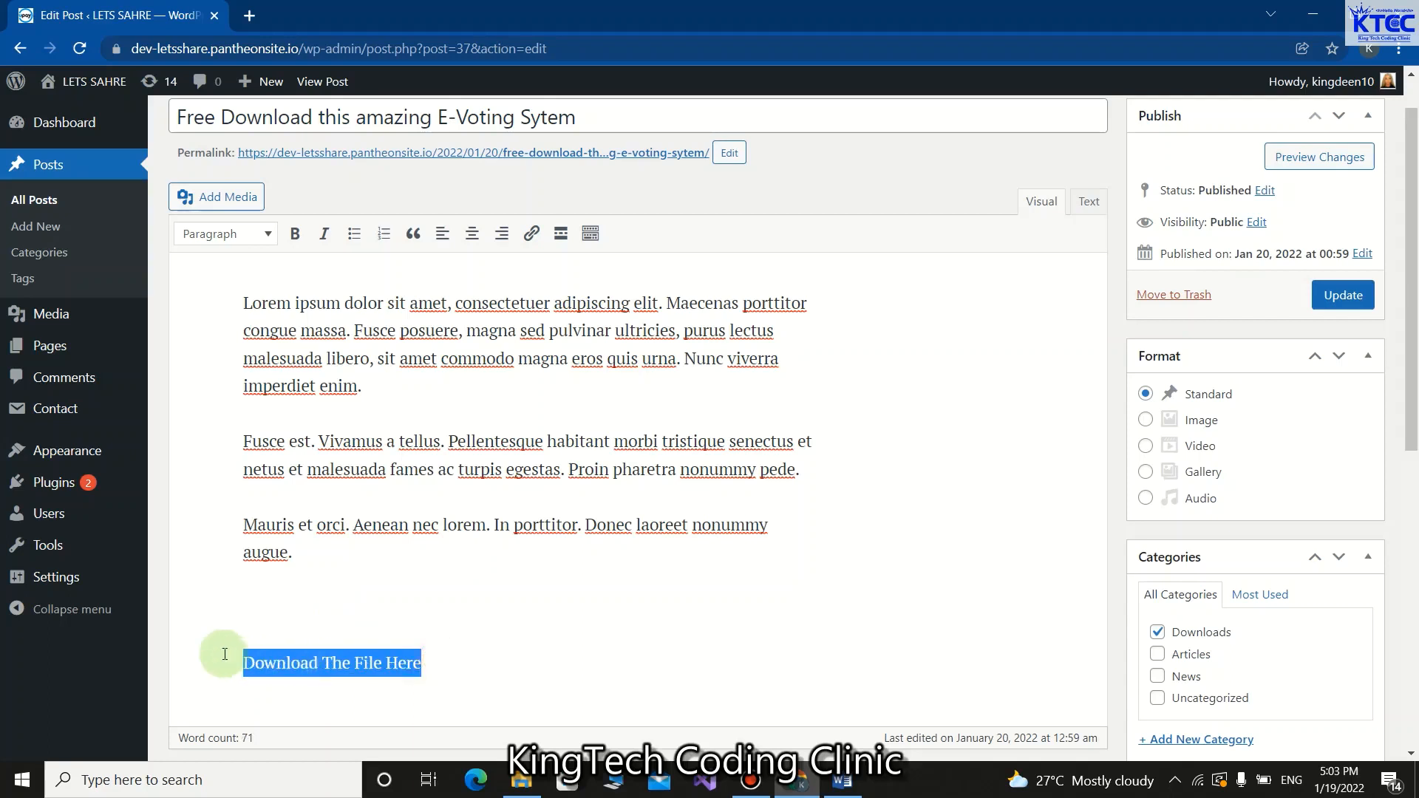
click(294, 234)
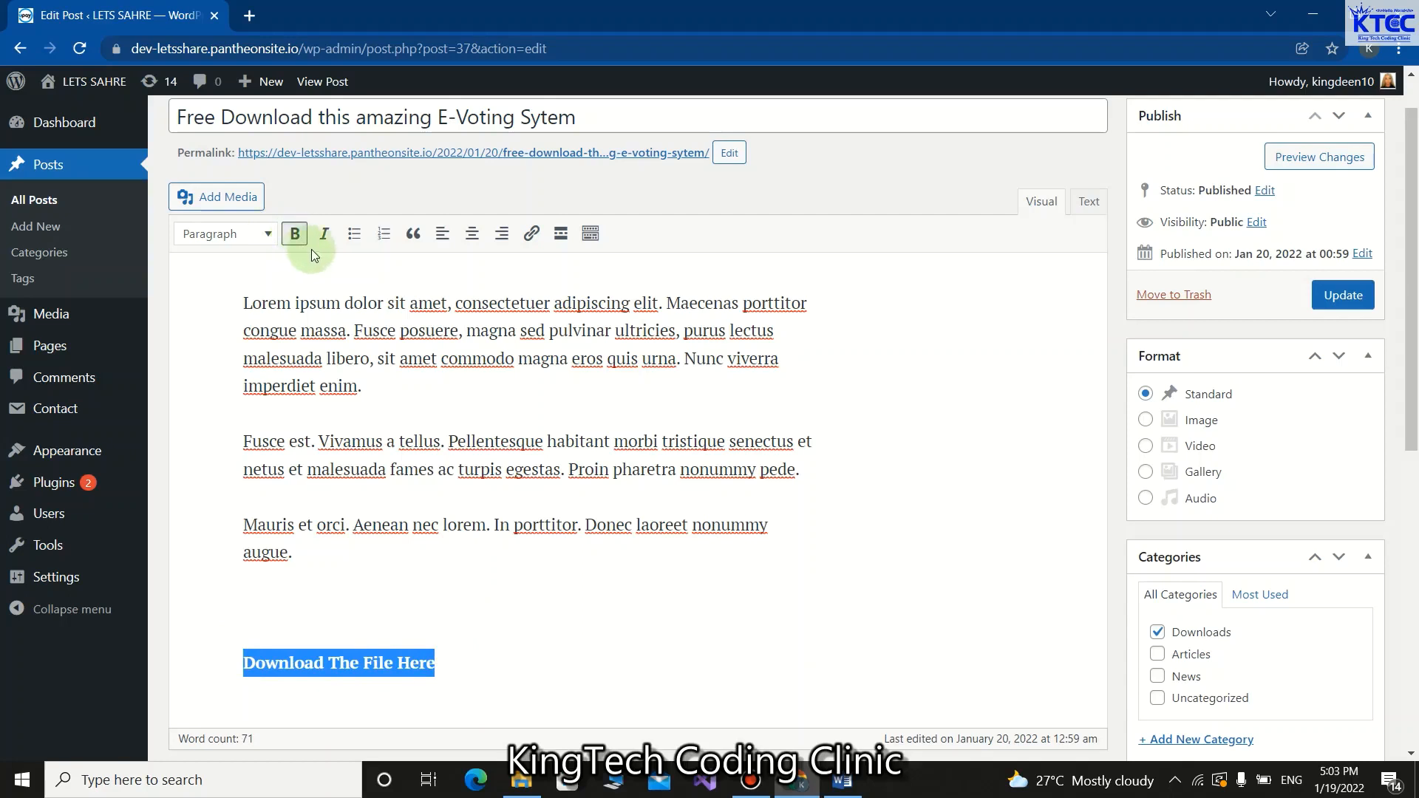
click(324, 235)
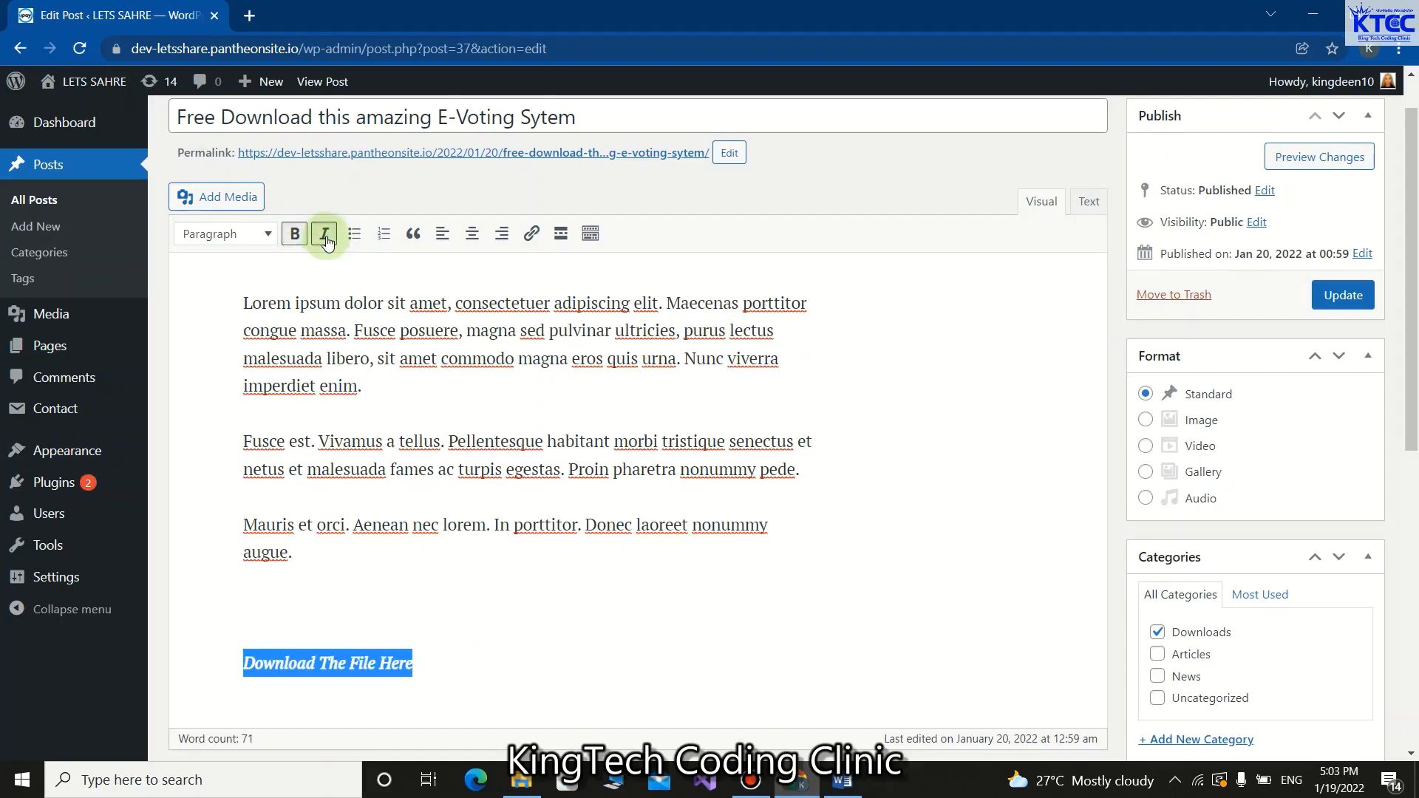
click(322, 237)
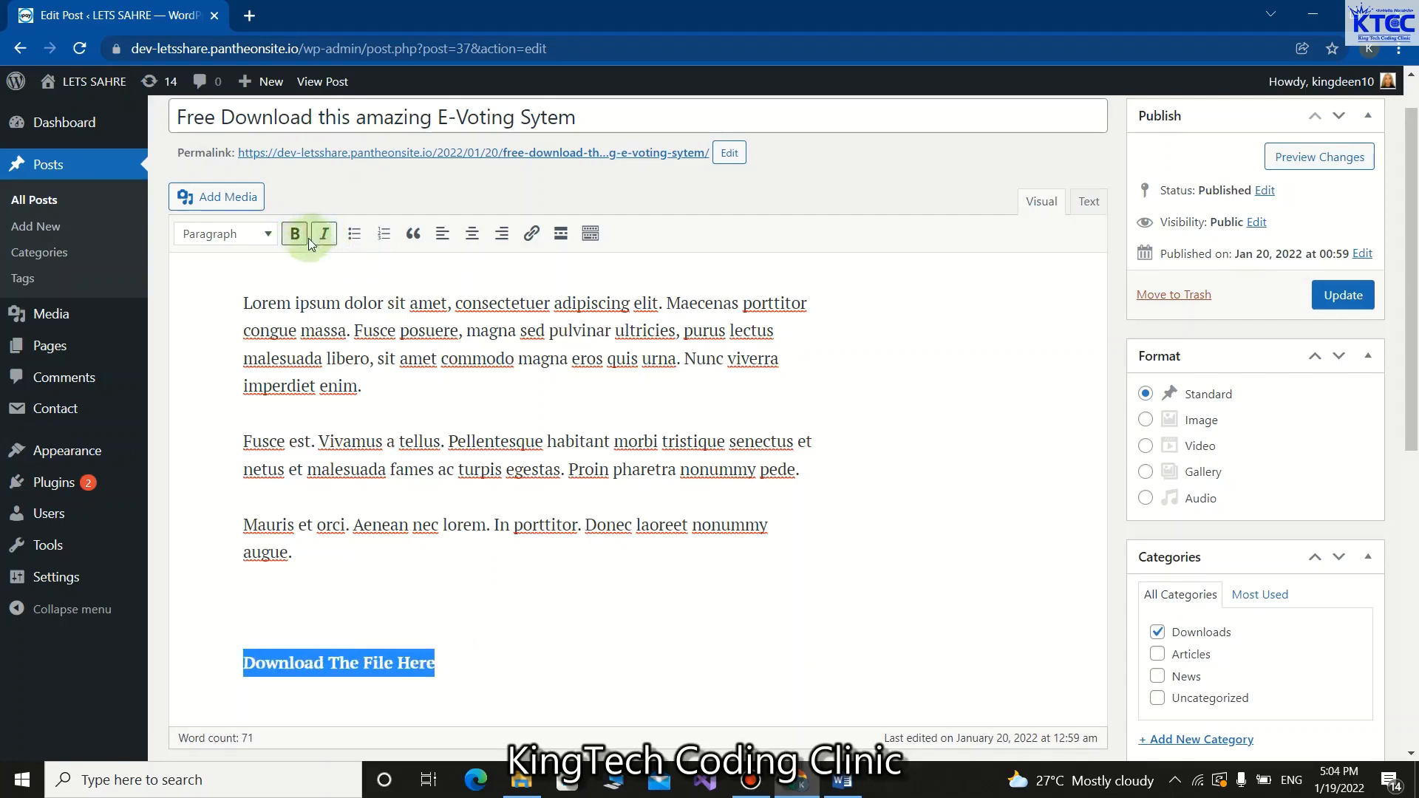
Link the "Download The File Here" text to the copied E-VOTING-SYSTEM.zip file URL and confirm it in the link options
click(529, 235)
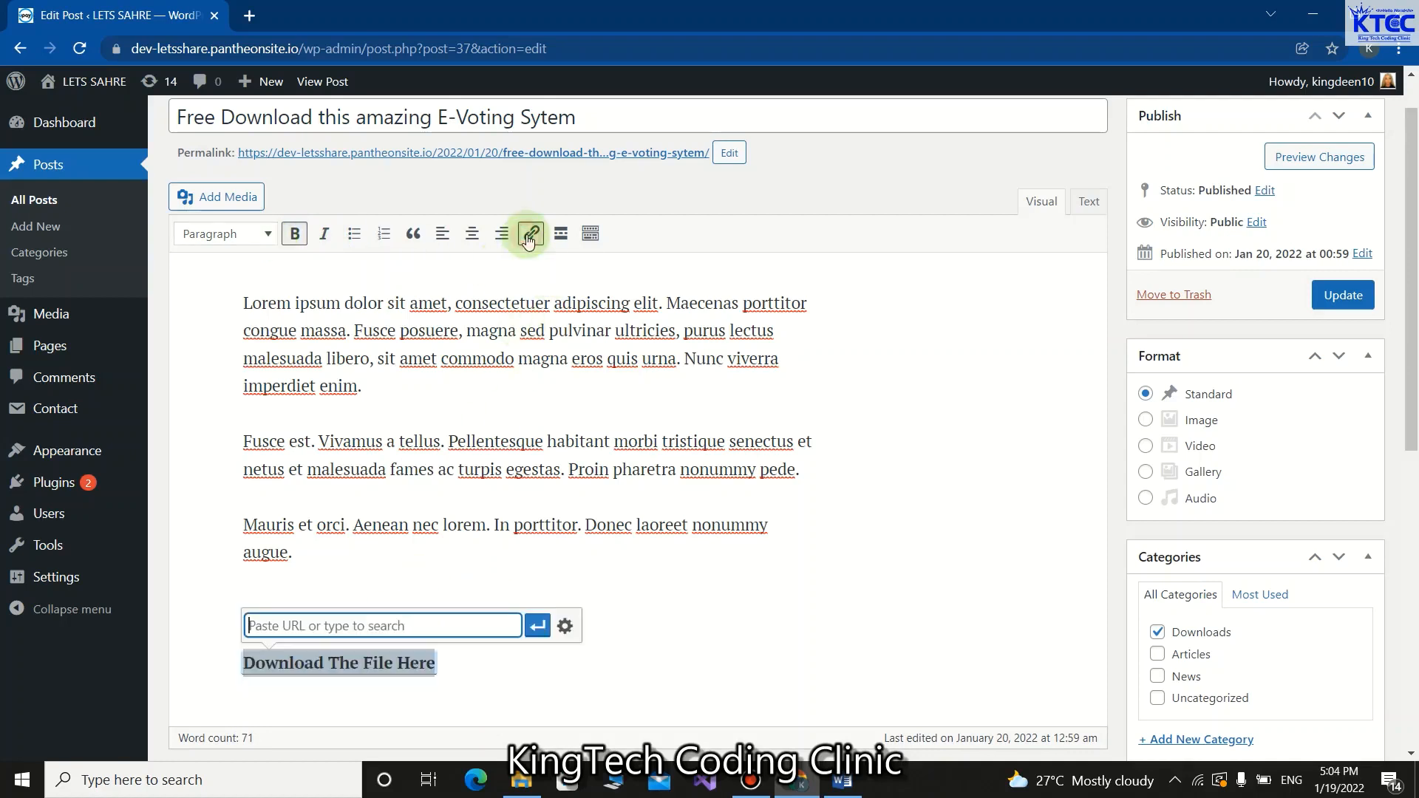
click(422, 625)
key(ctrl+v)
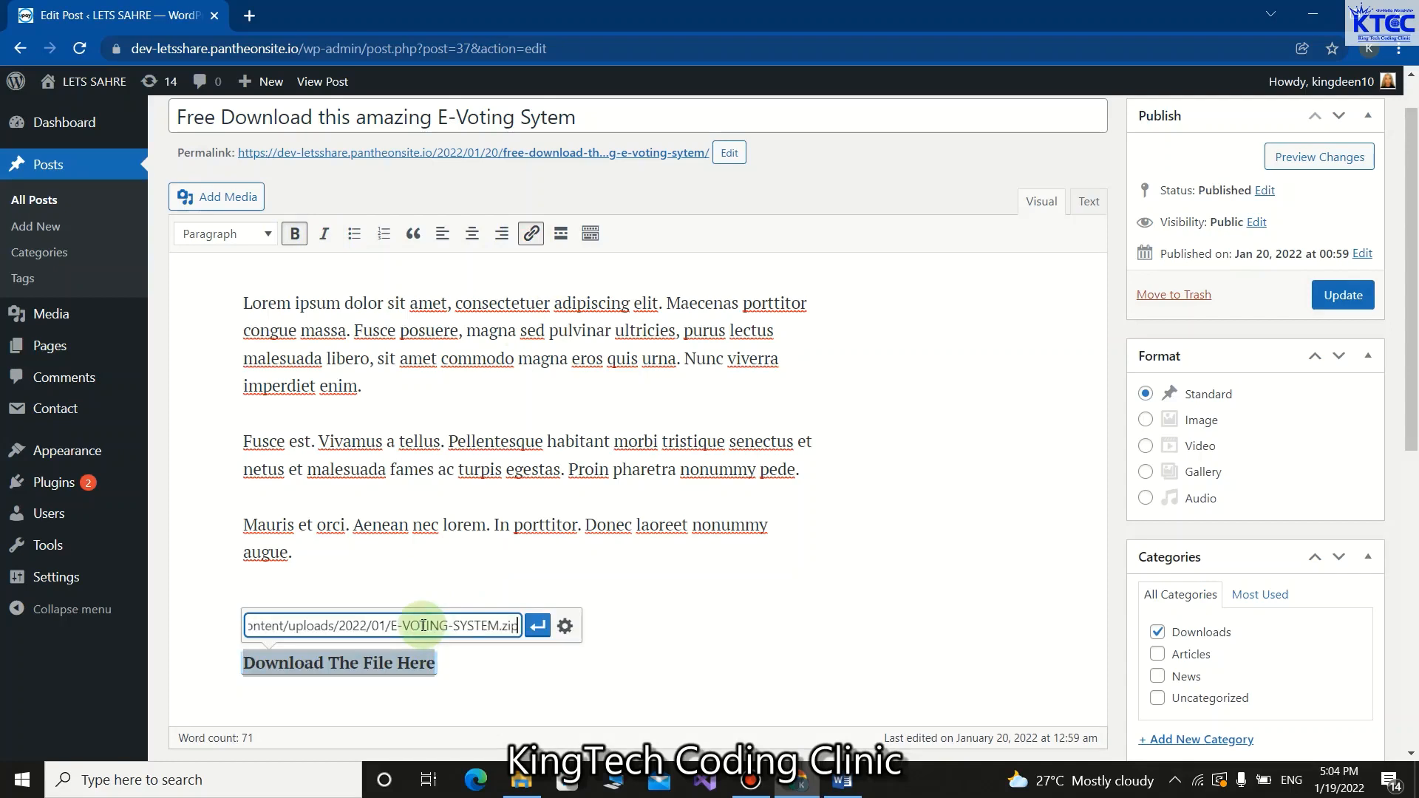
click(538, 626)
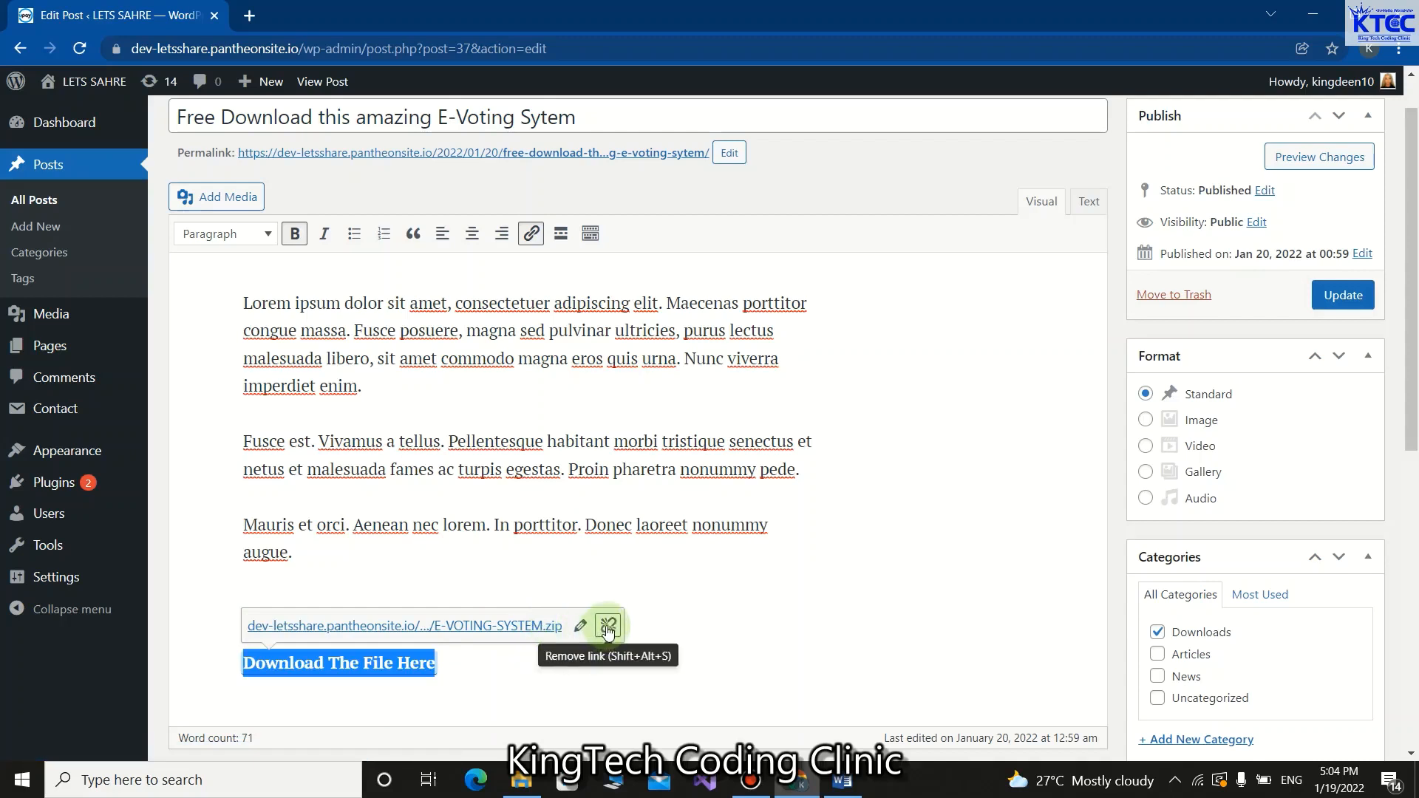
click(582, 627)
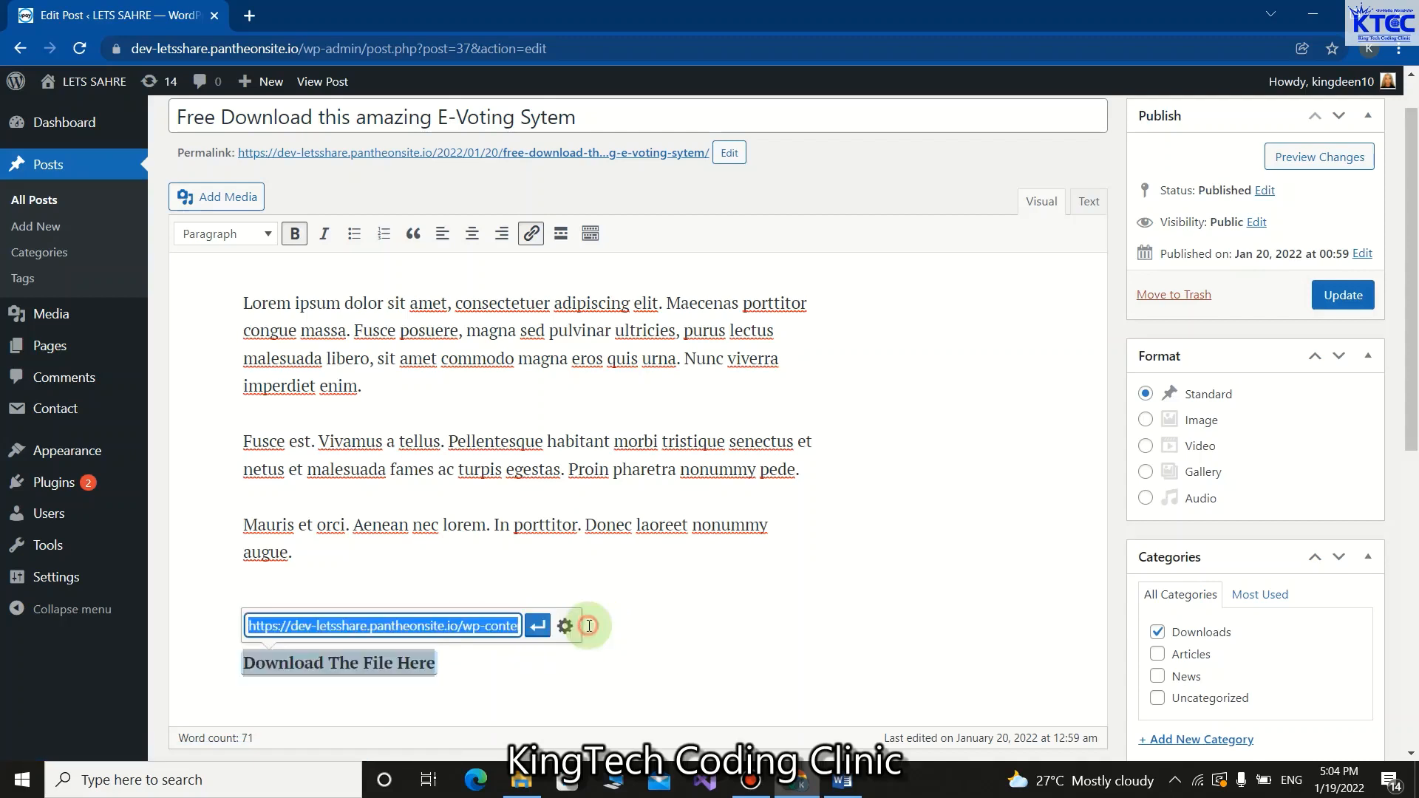
click(565, 626)
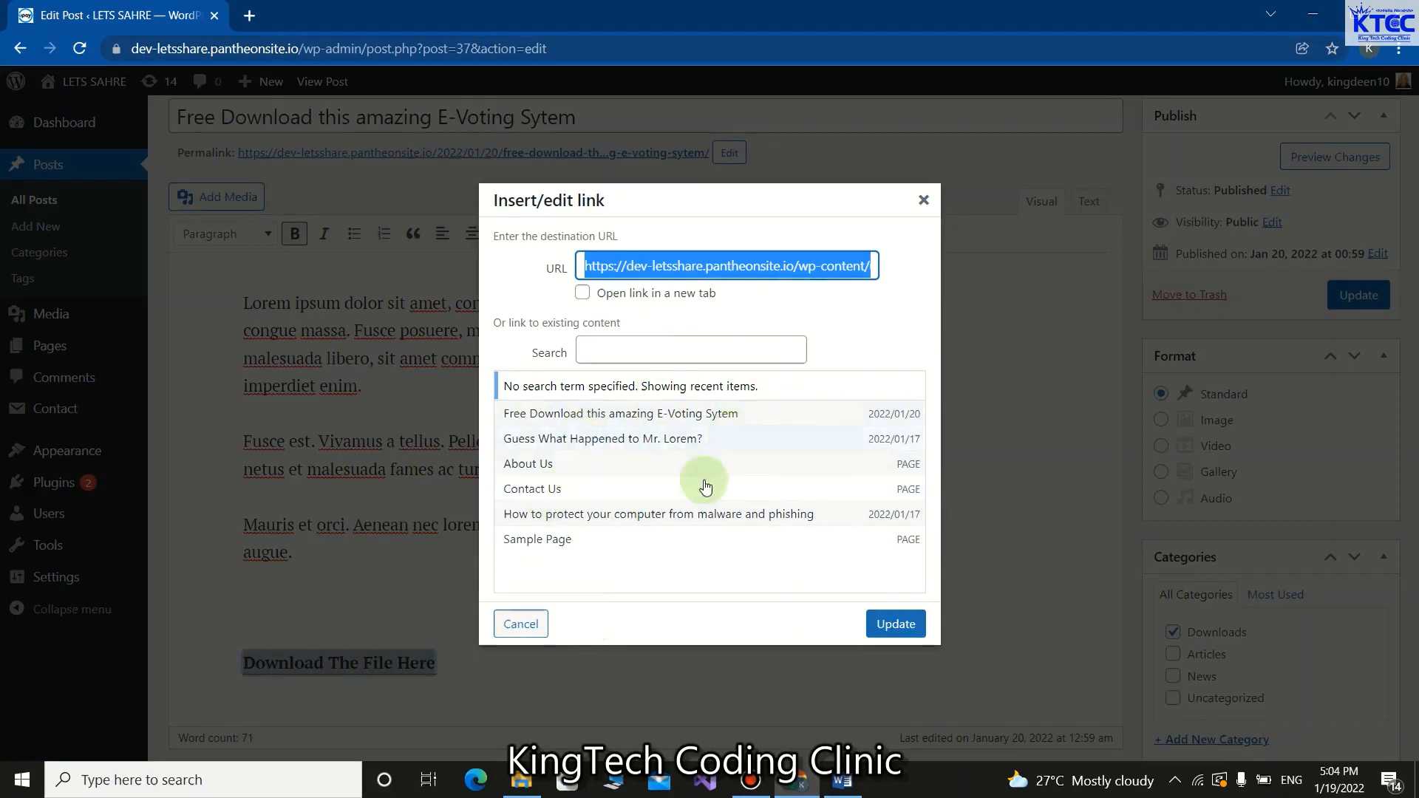
click(896, 624)
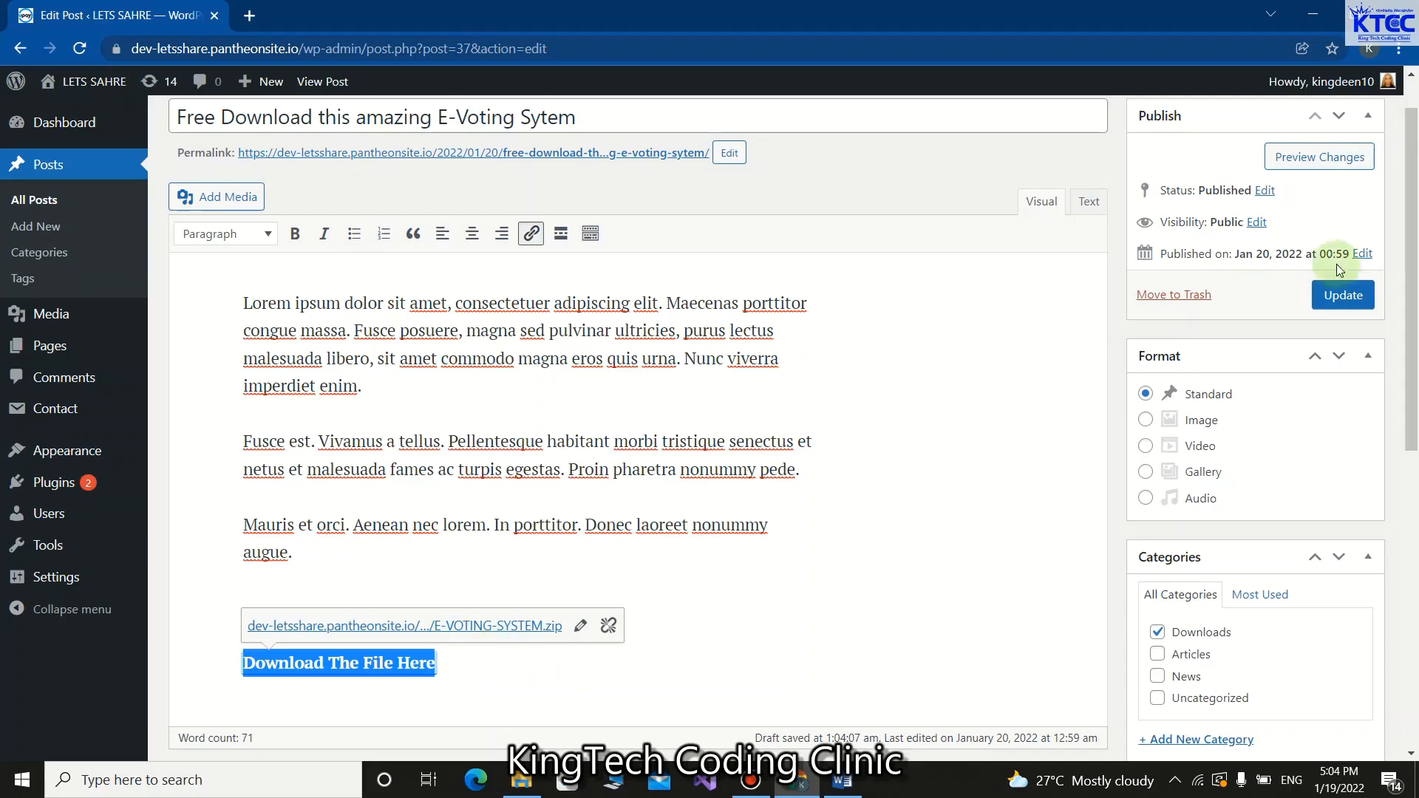
Update the E-Voting post and view its download link on the live site
click(1342, 294)
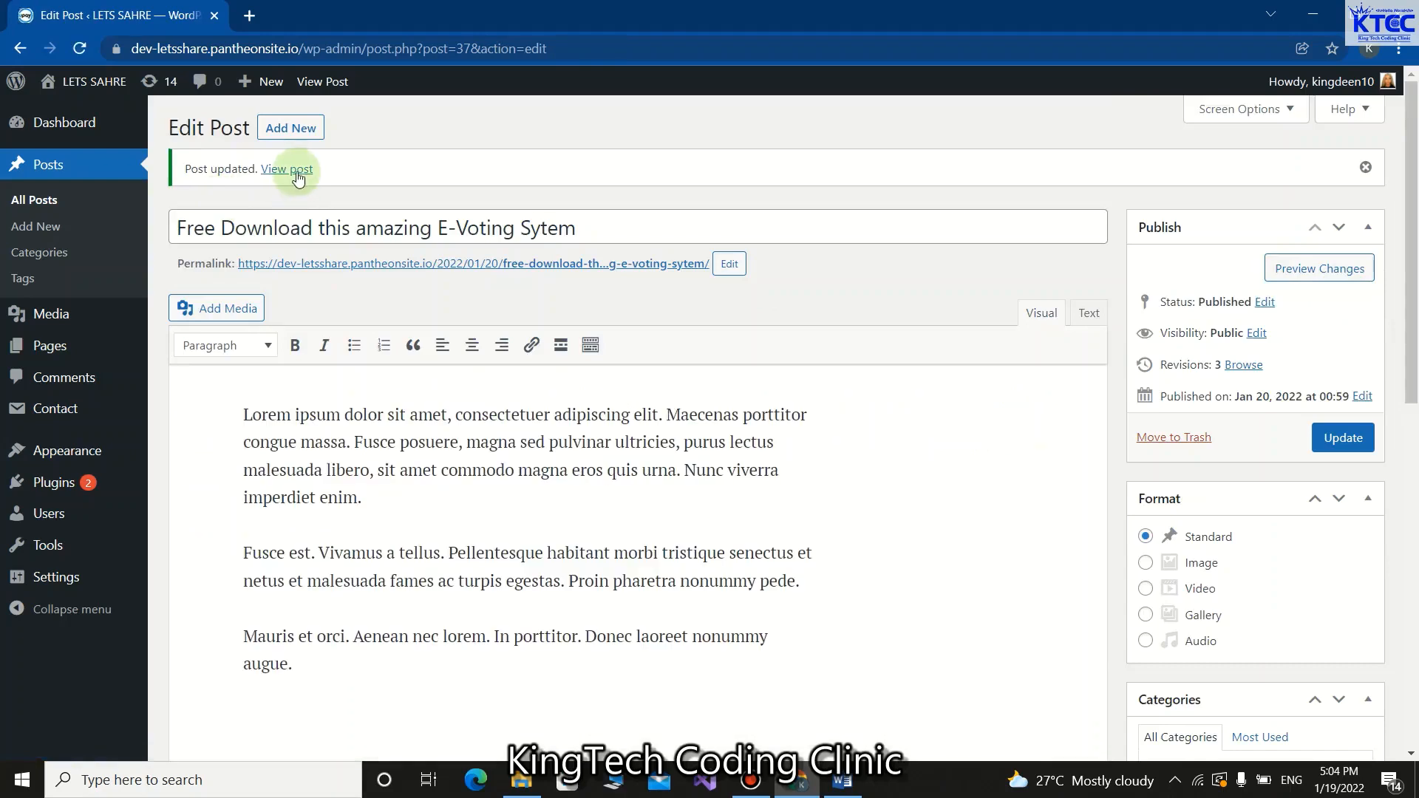
click(295, 171)
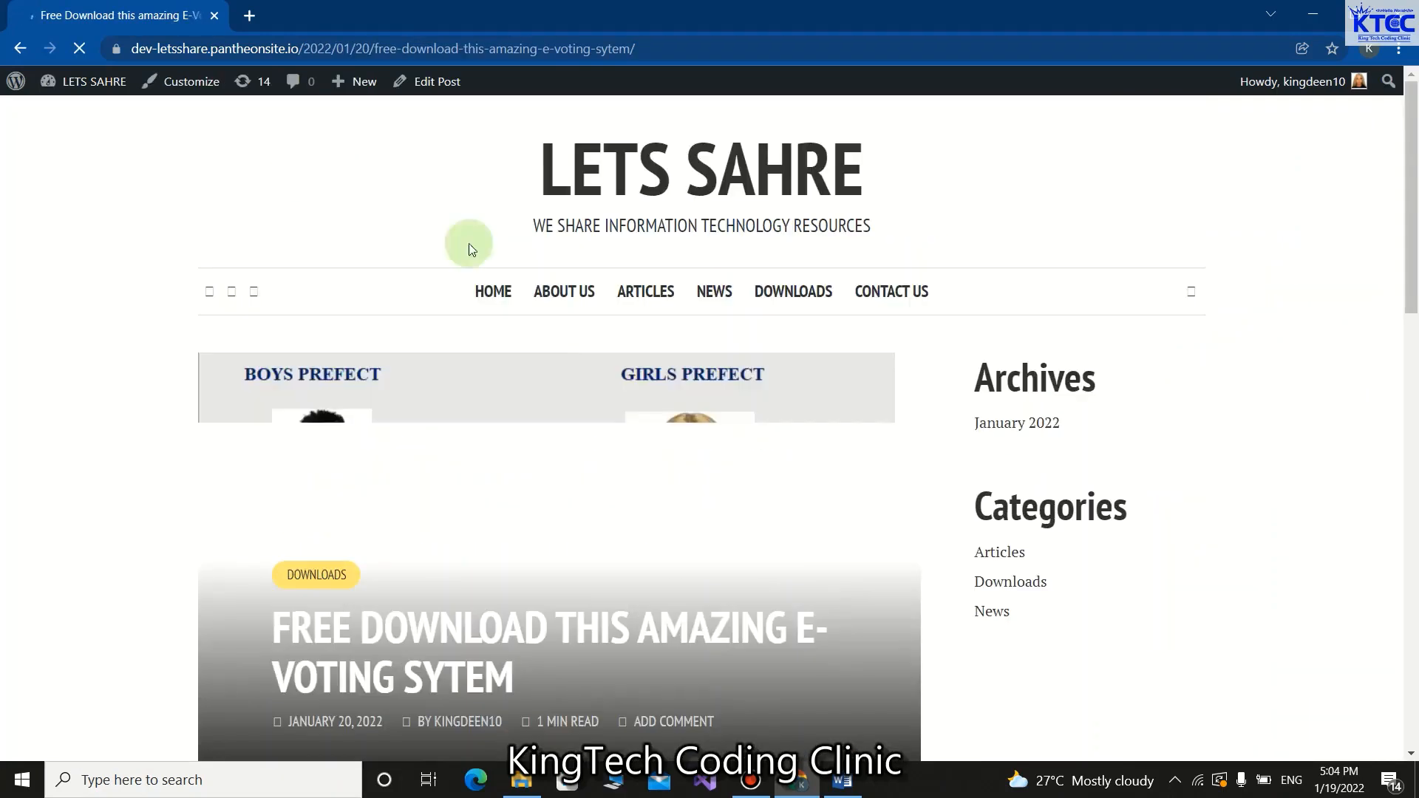
scroll(633, 377, down, 10)
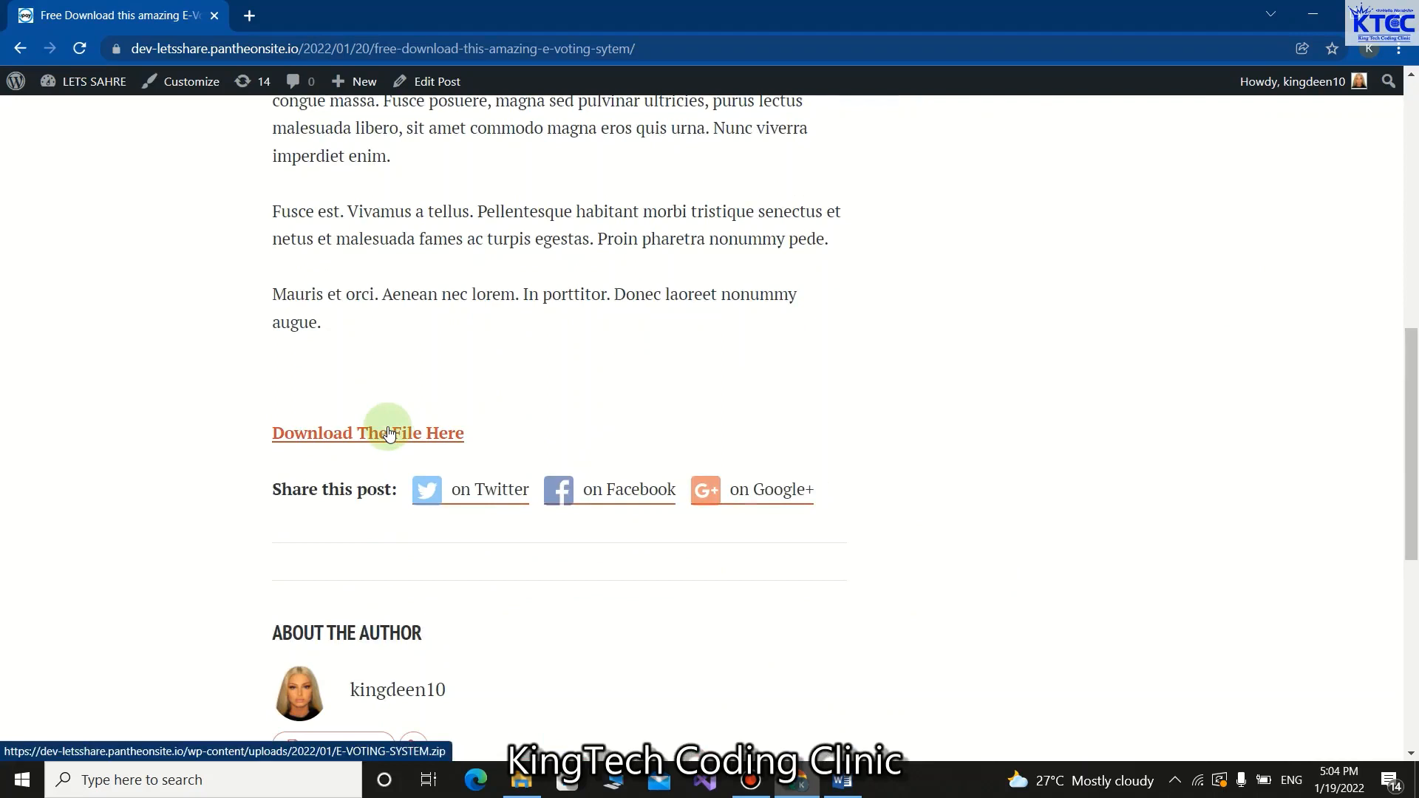
Reopen the post for editing, colour the "Download The File Here" link Navy Blue and update the post
click(448, 82)
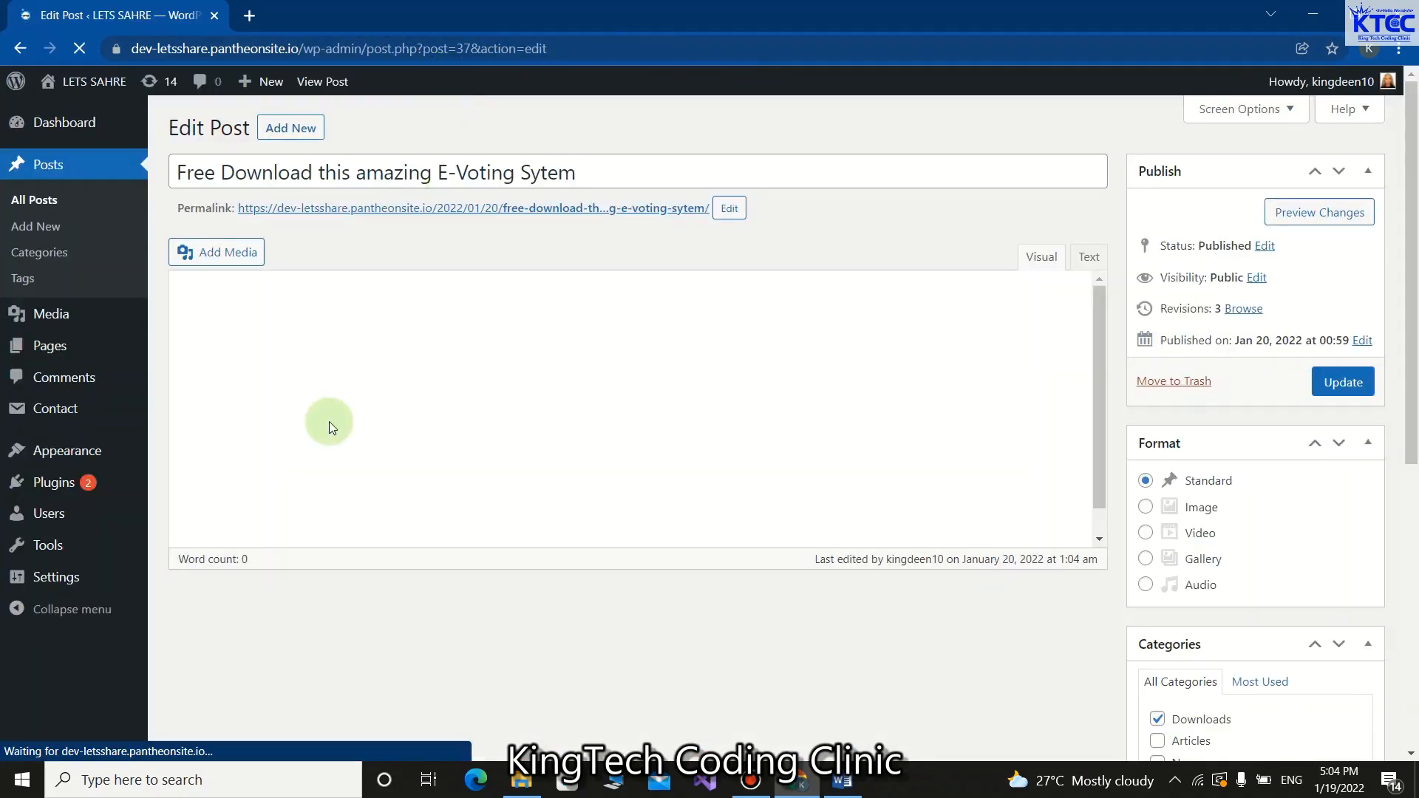
scroll(389, 531, down, 2)
drag(444, 533, 229, 534)
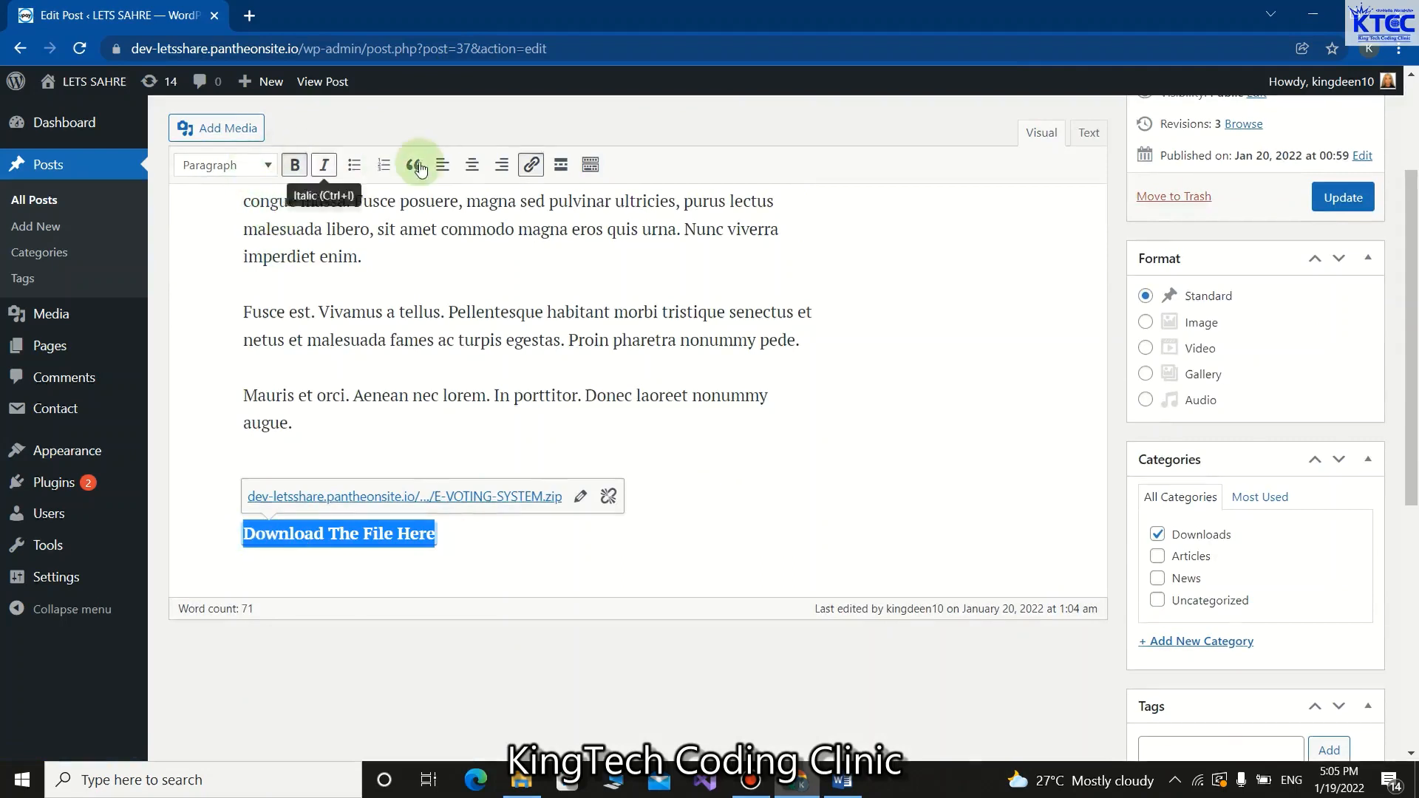
click(589, 165)
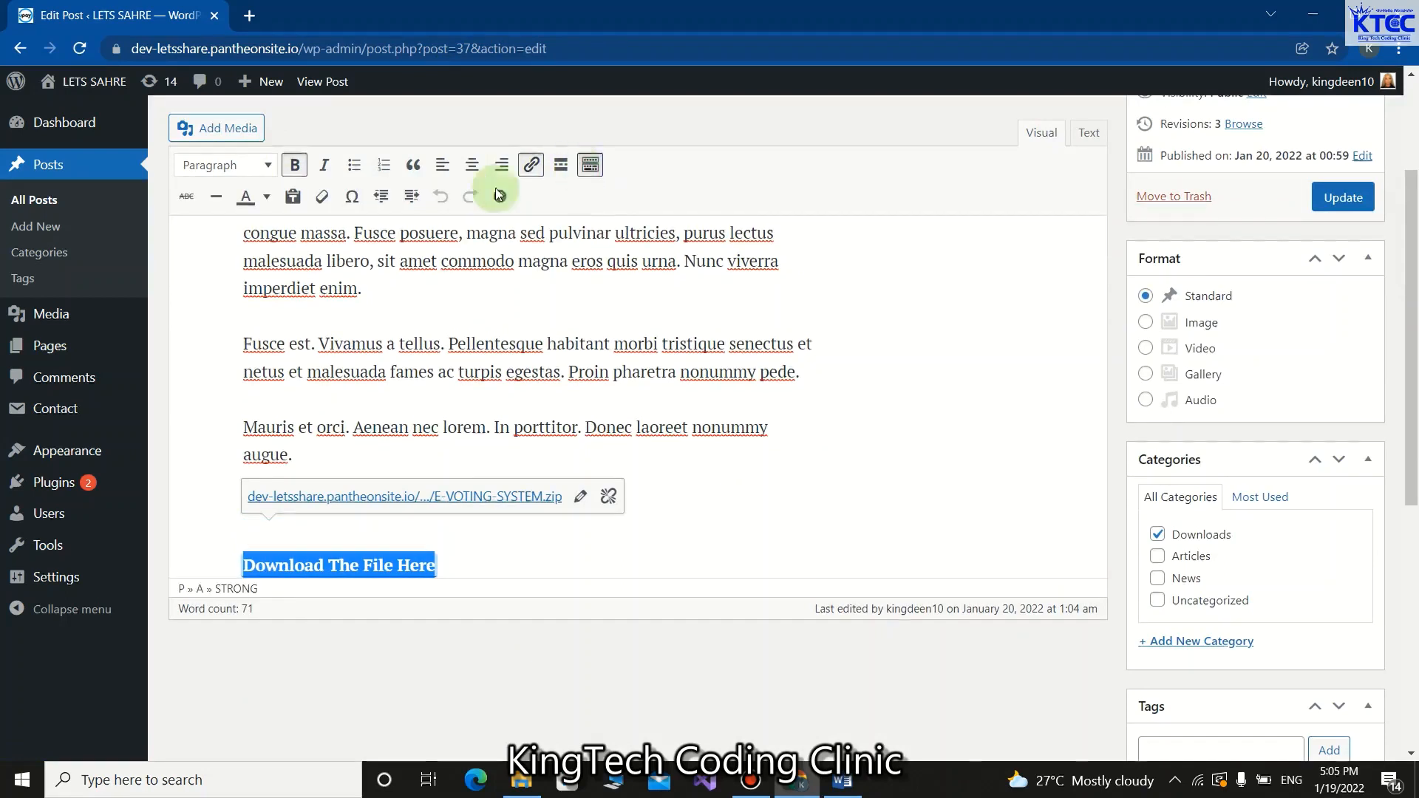
click(267, 197)
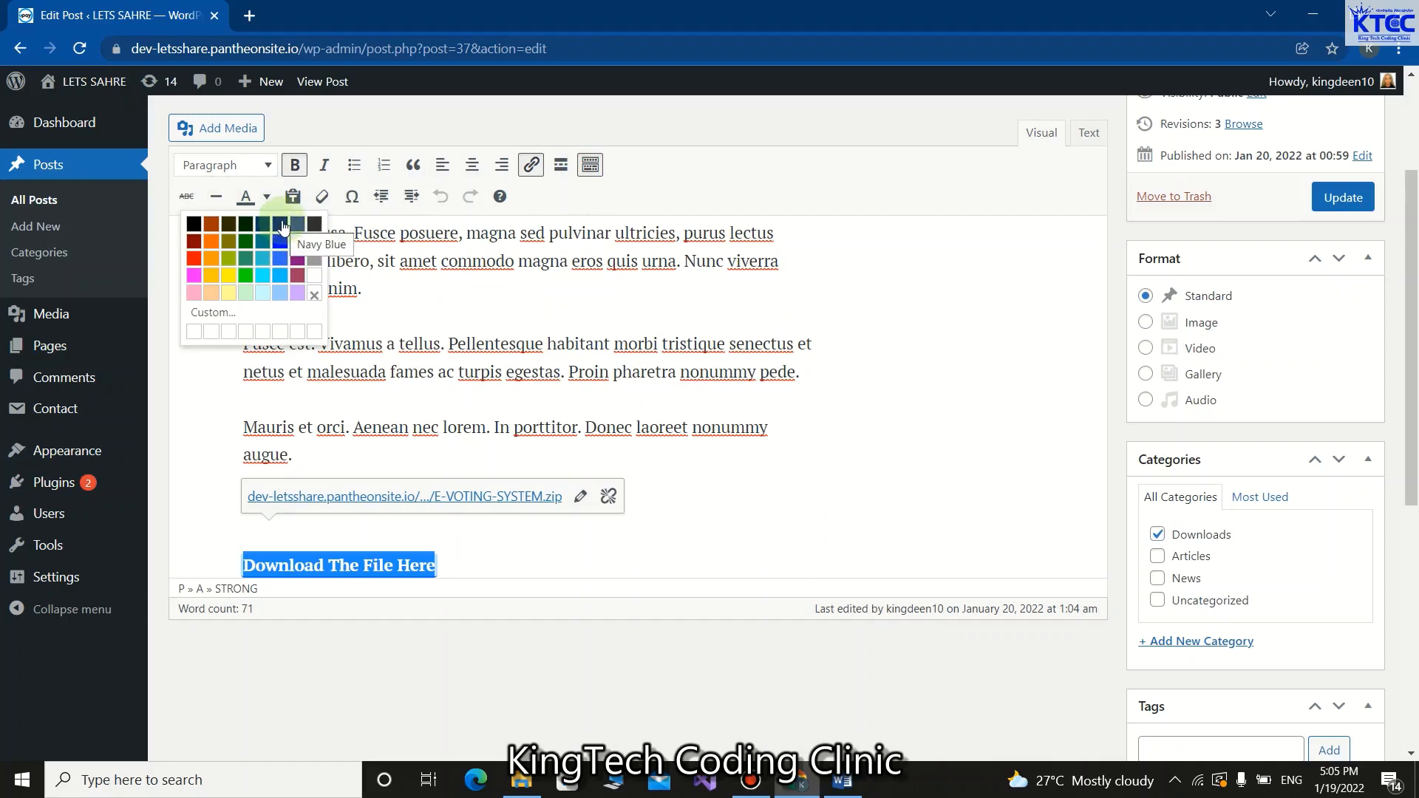
click(280, 242)
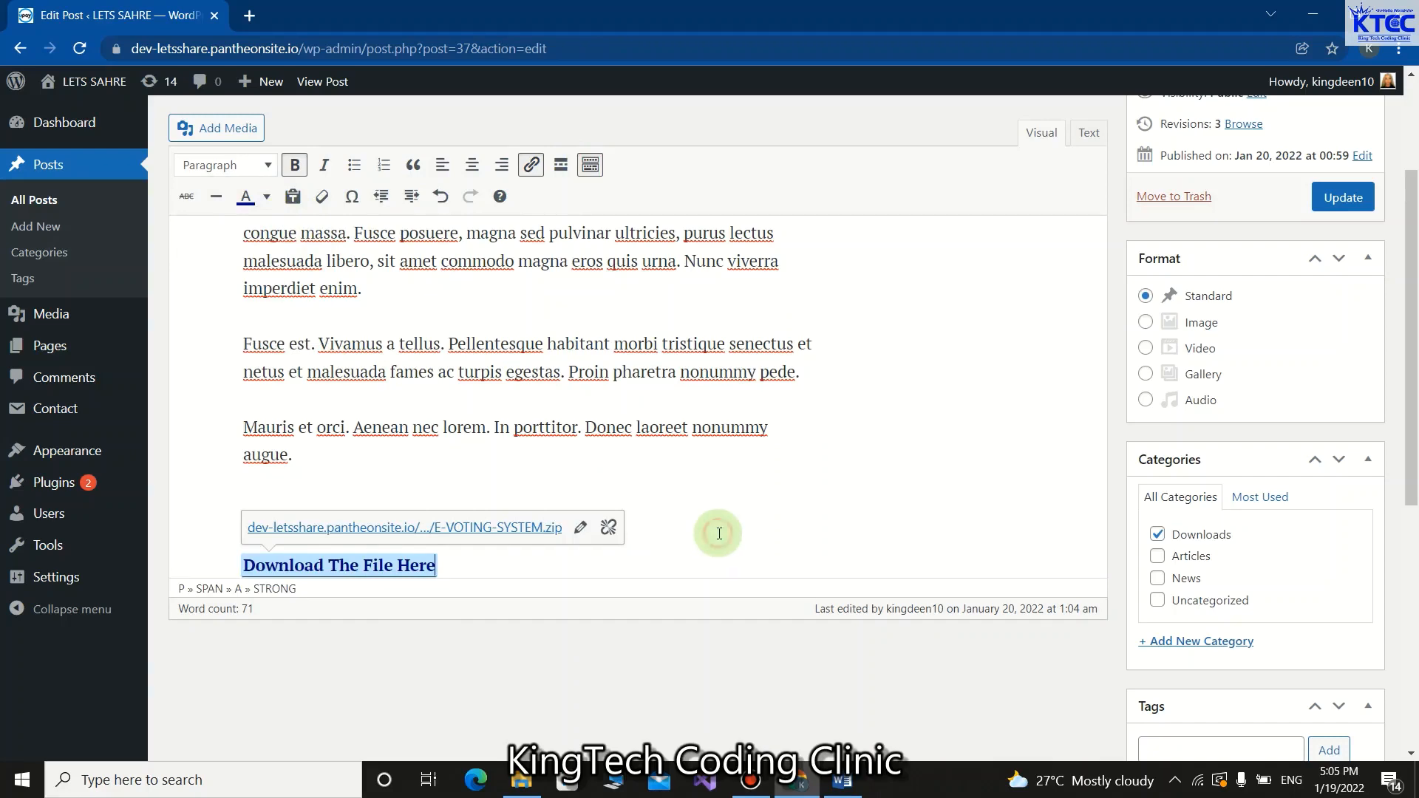
click(1342, 197)
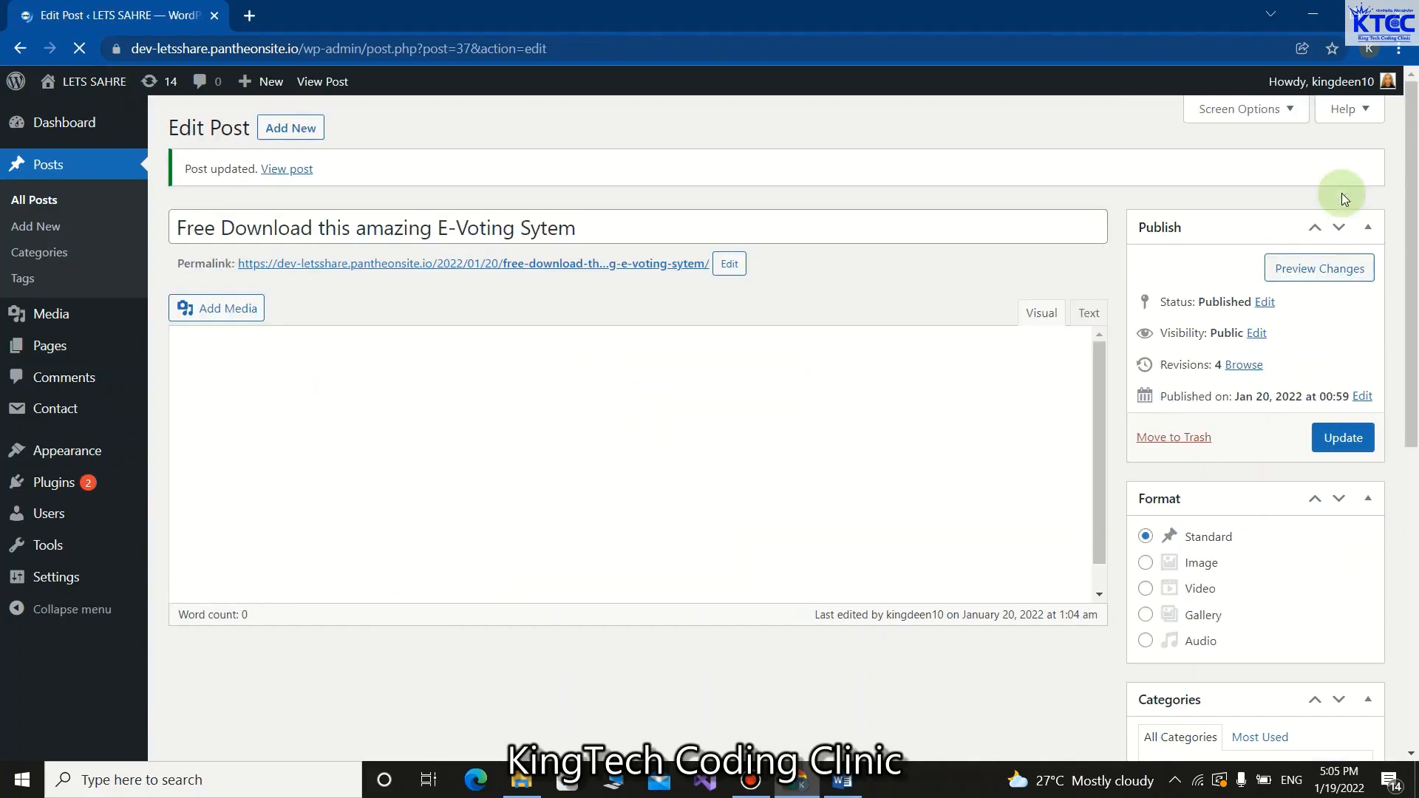
View the updated post, test its link by downloading E-VOTING-SYSTEM.zip, and look over the page from header to download link
click(287, 168)
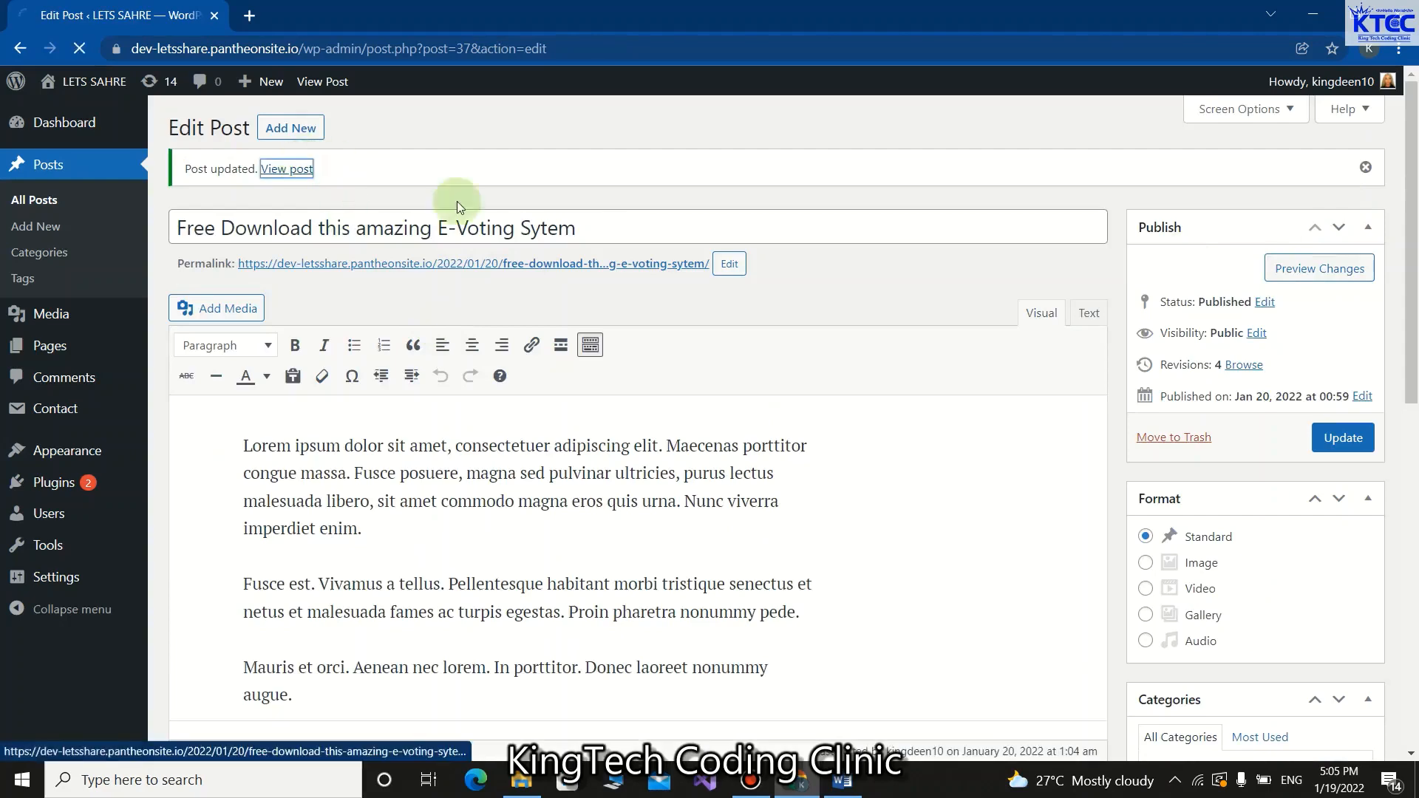
scroll(762, 453, down, 10)
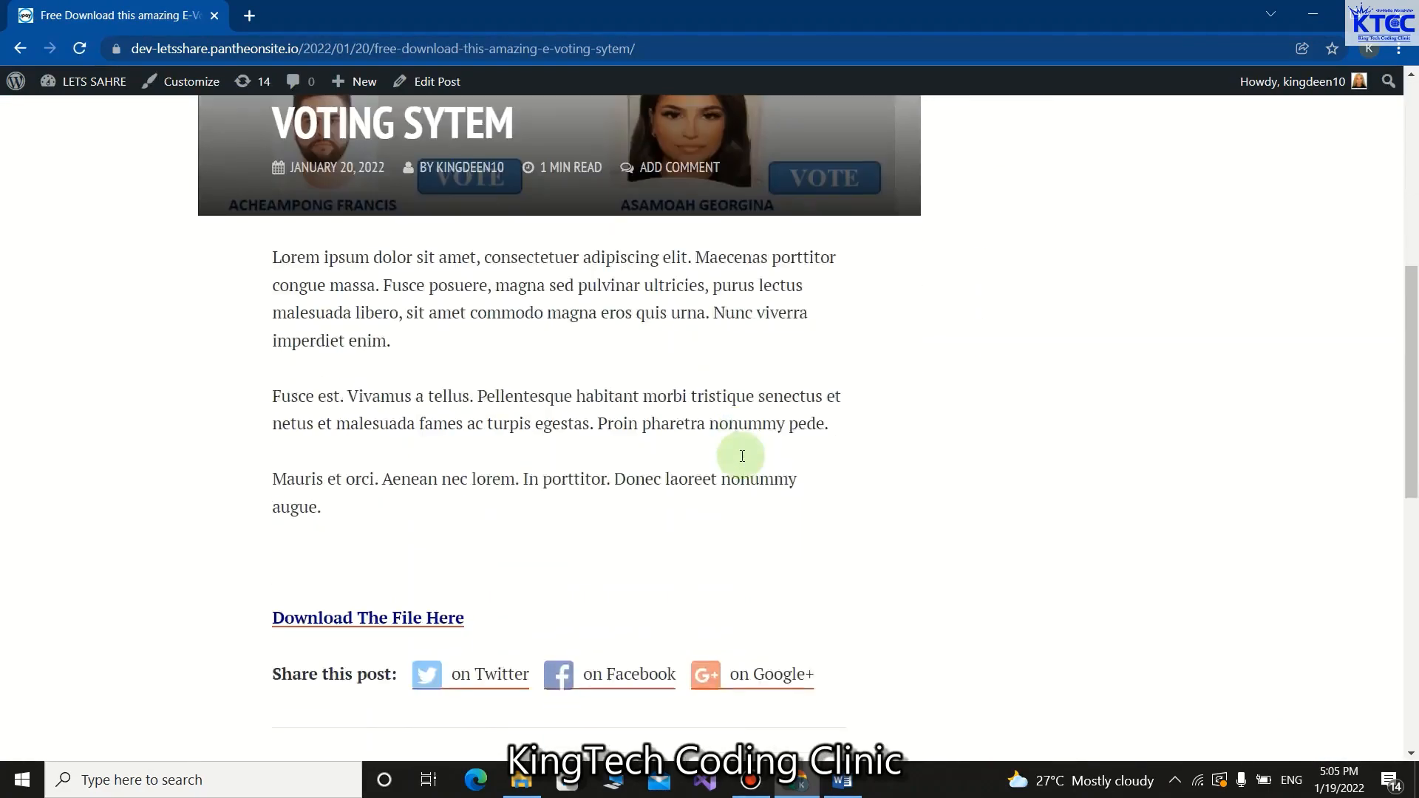
click(378, 432)
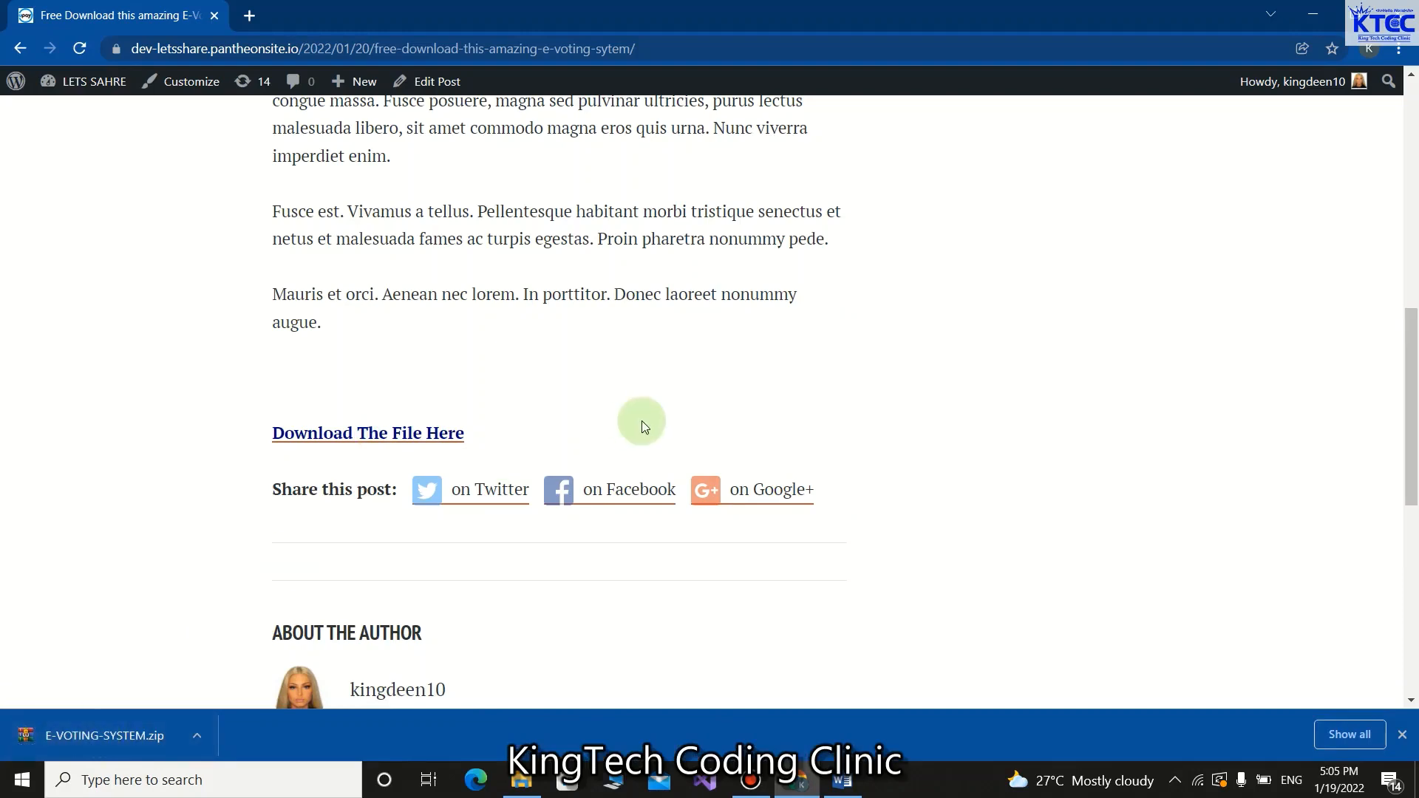
scroll(486, 463, up, 15)
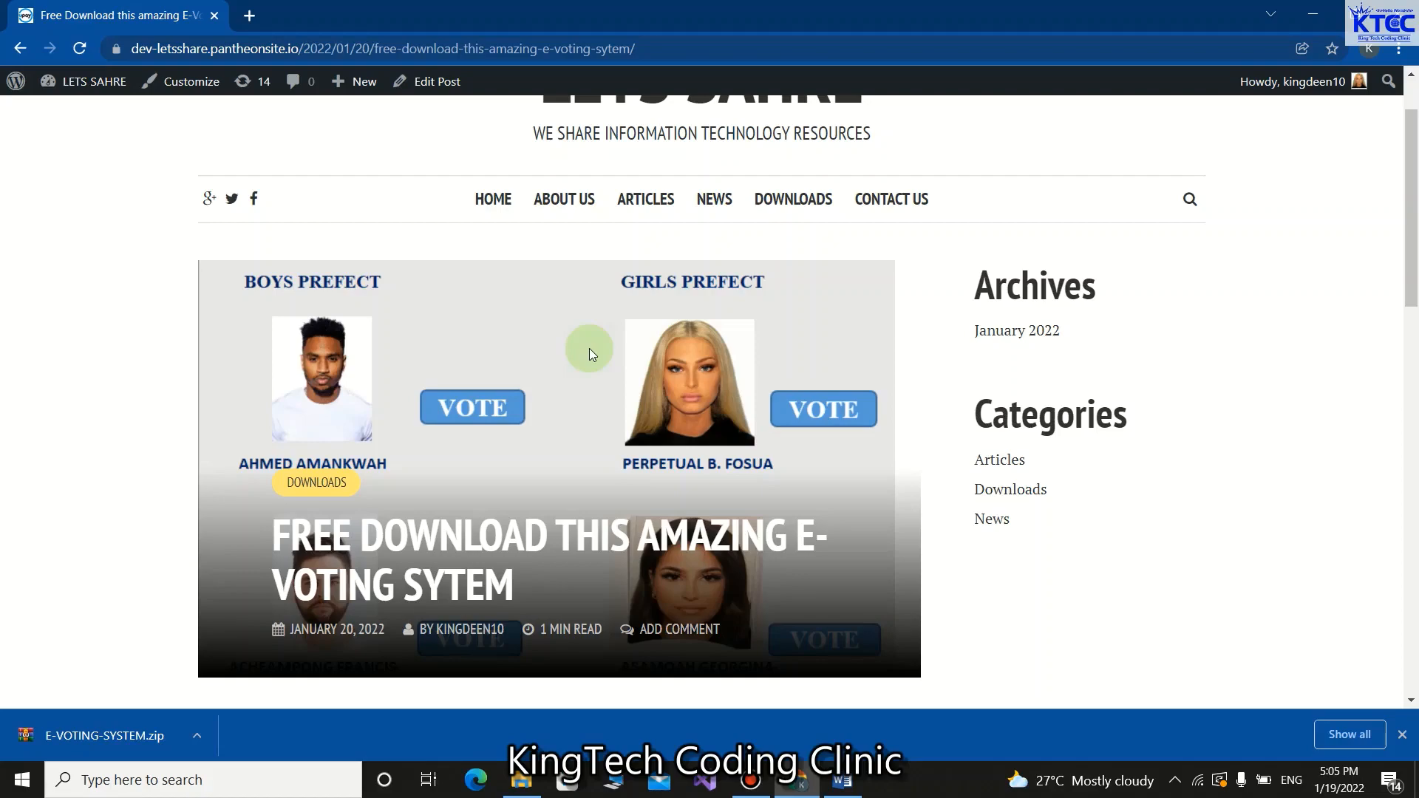
scroll(782, 426, down, 6)
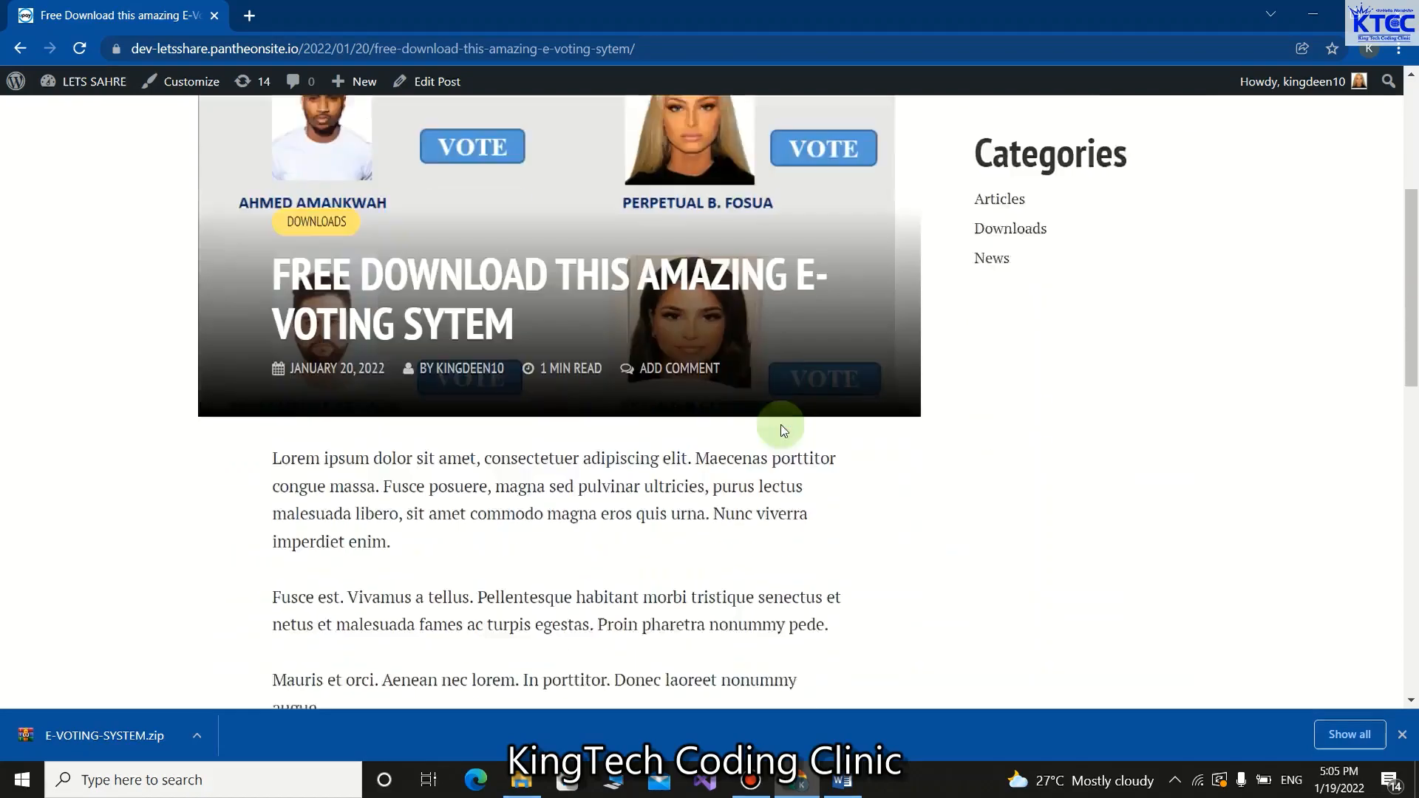
scroll(781, 424, down, 6)
scroll(669, 371, up, 9)
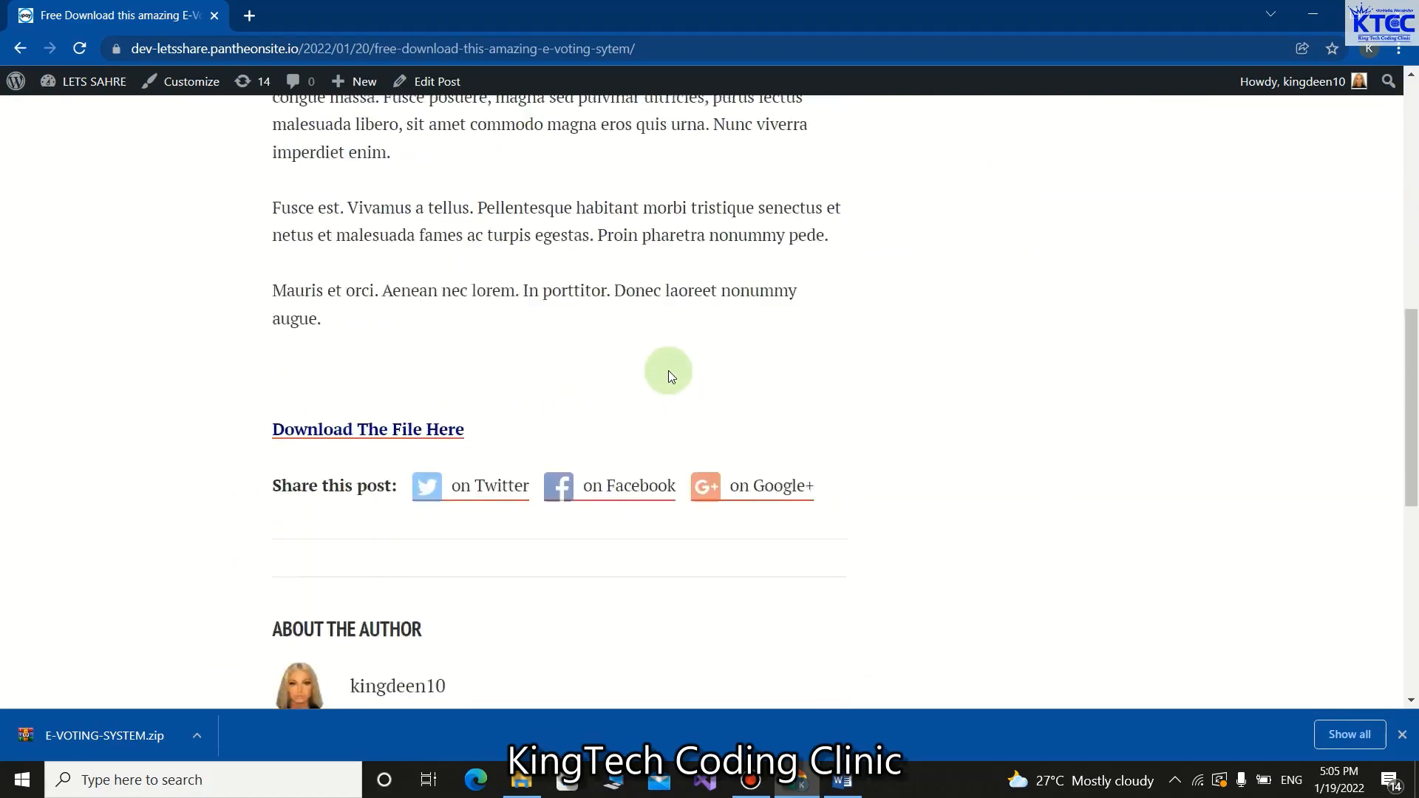
scroll(668, 370, up, 3)
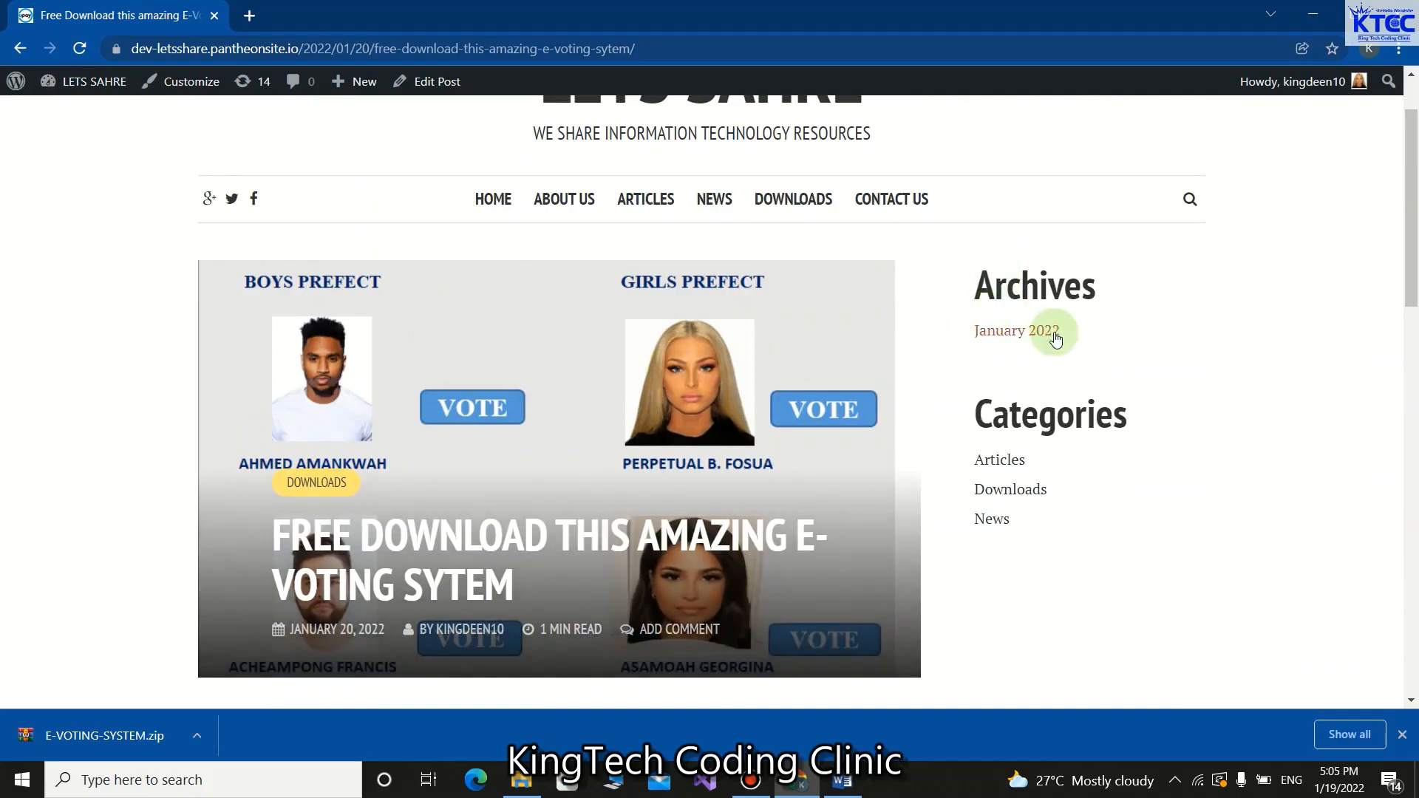
scroll(940, 349, up, 1)
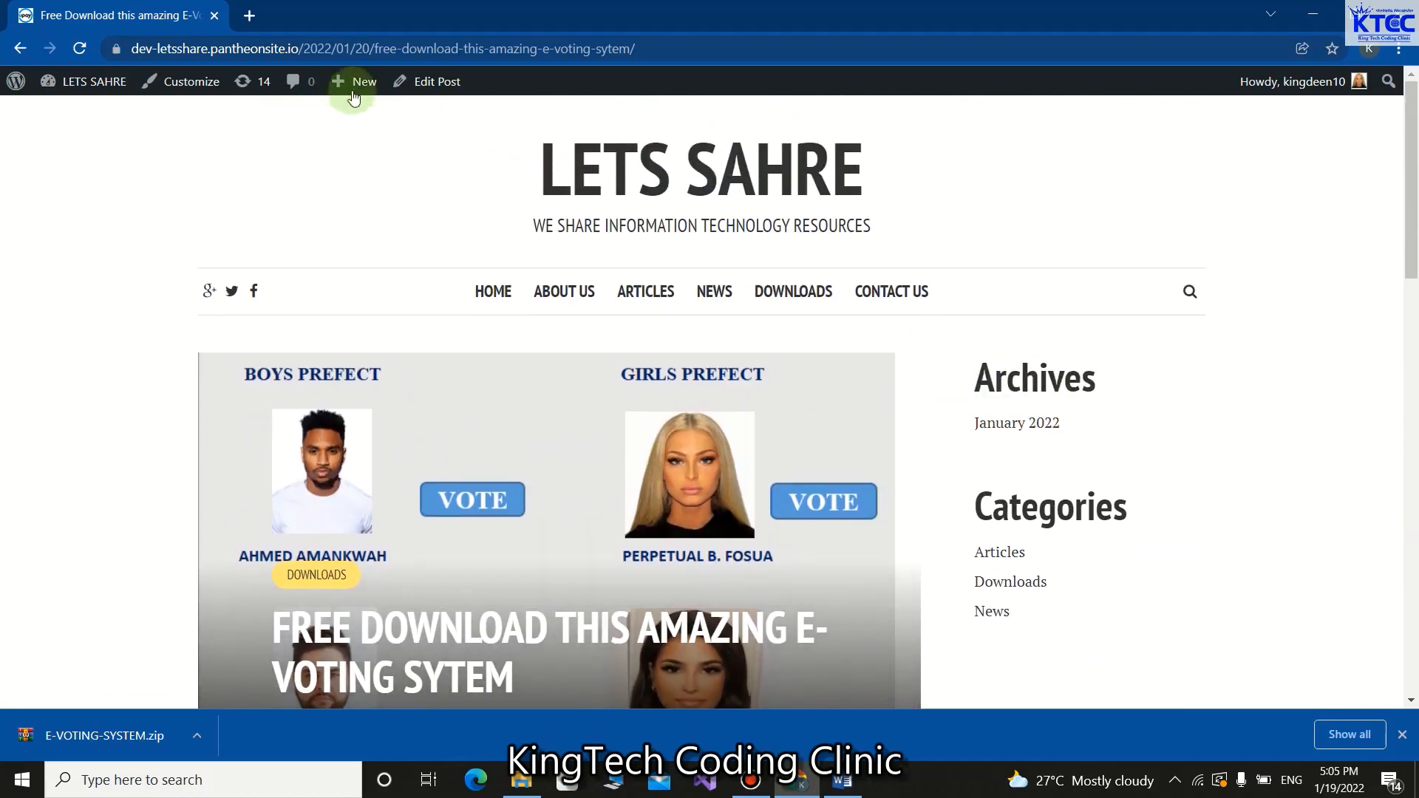
Create a new post titled "Free Download This Classic Church Mgt System With Amazing features"
mouse_move(351, 82)
click(350, 113)
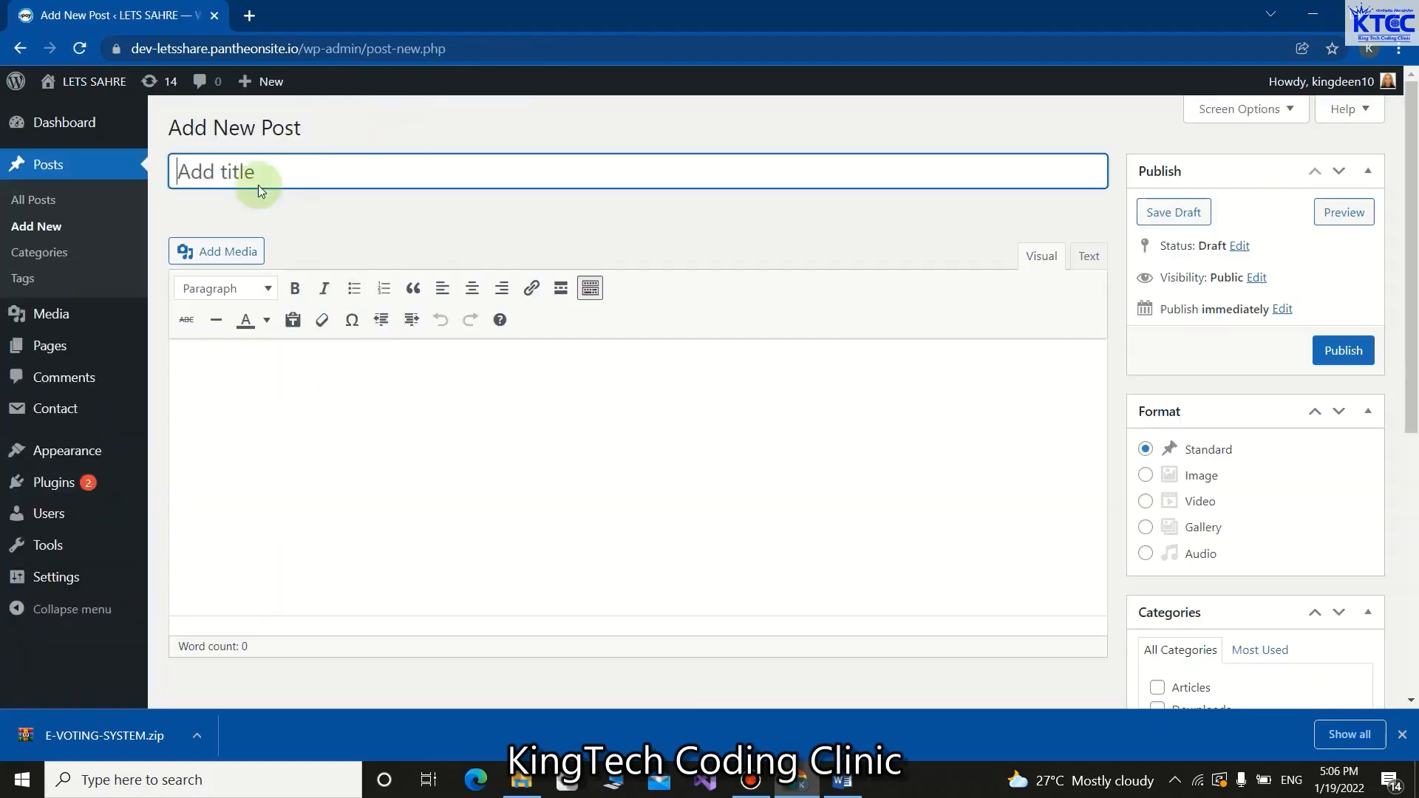
click(277, 173)
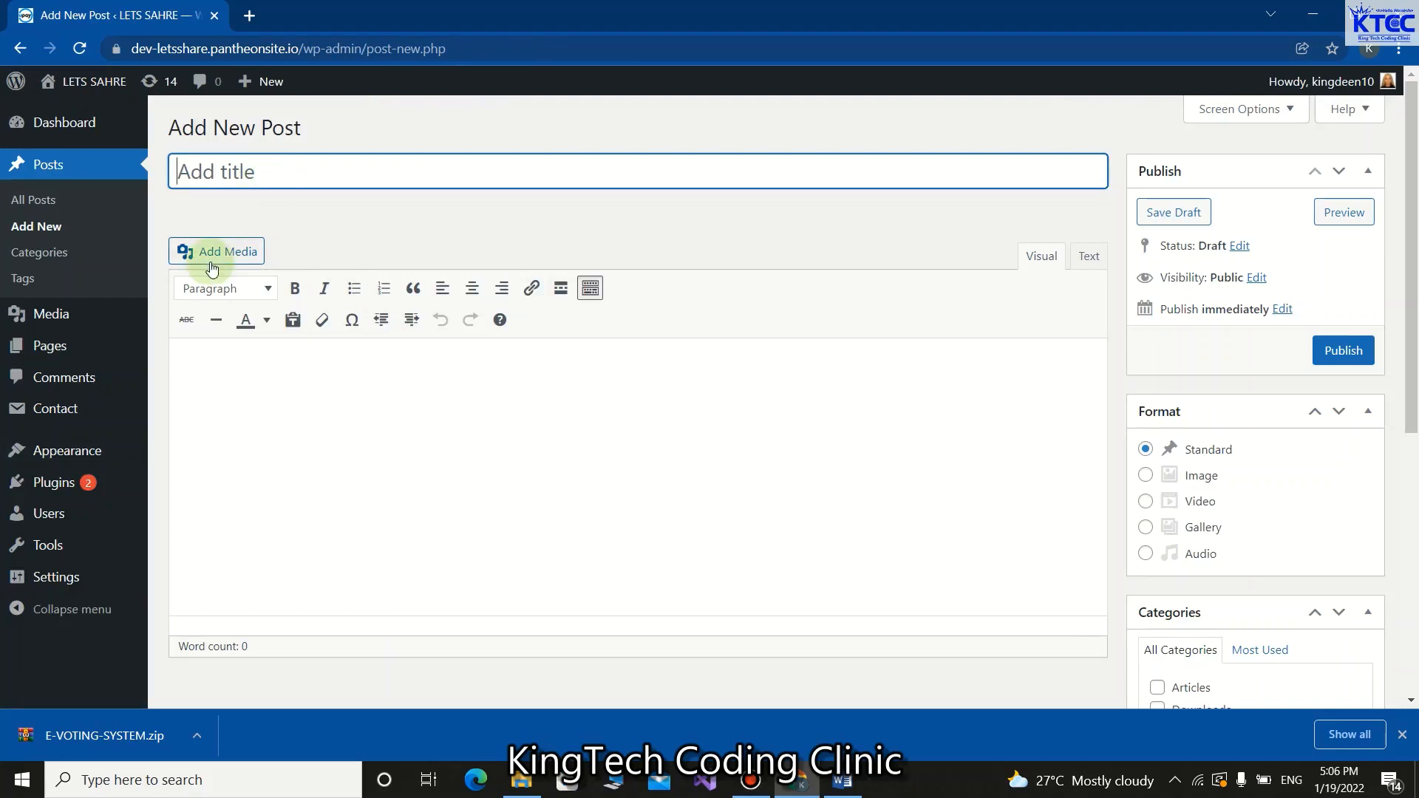
text(Free Download )
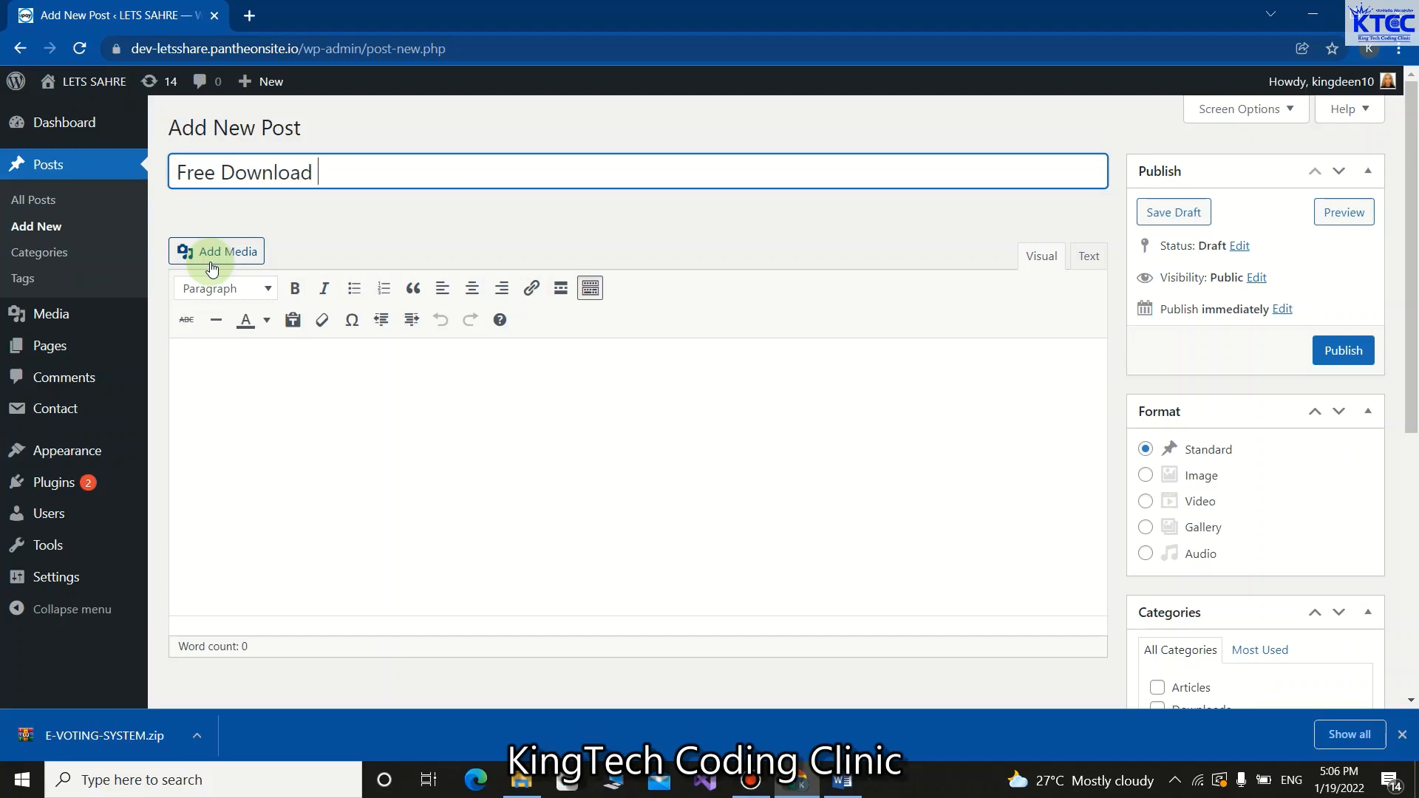
text(This Classic Church )
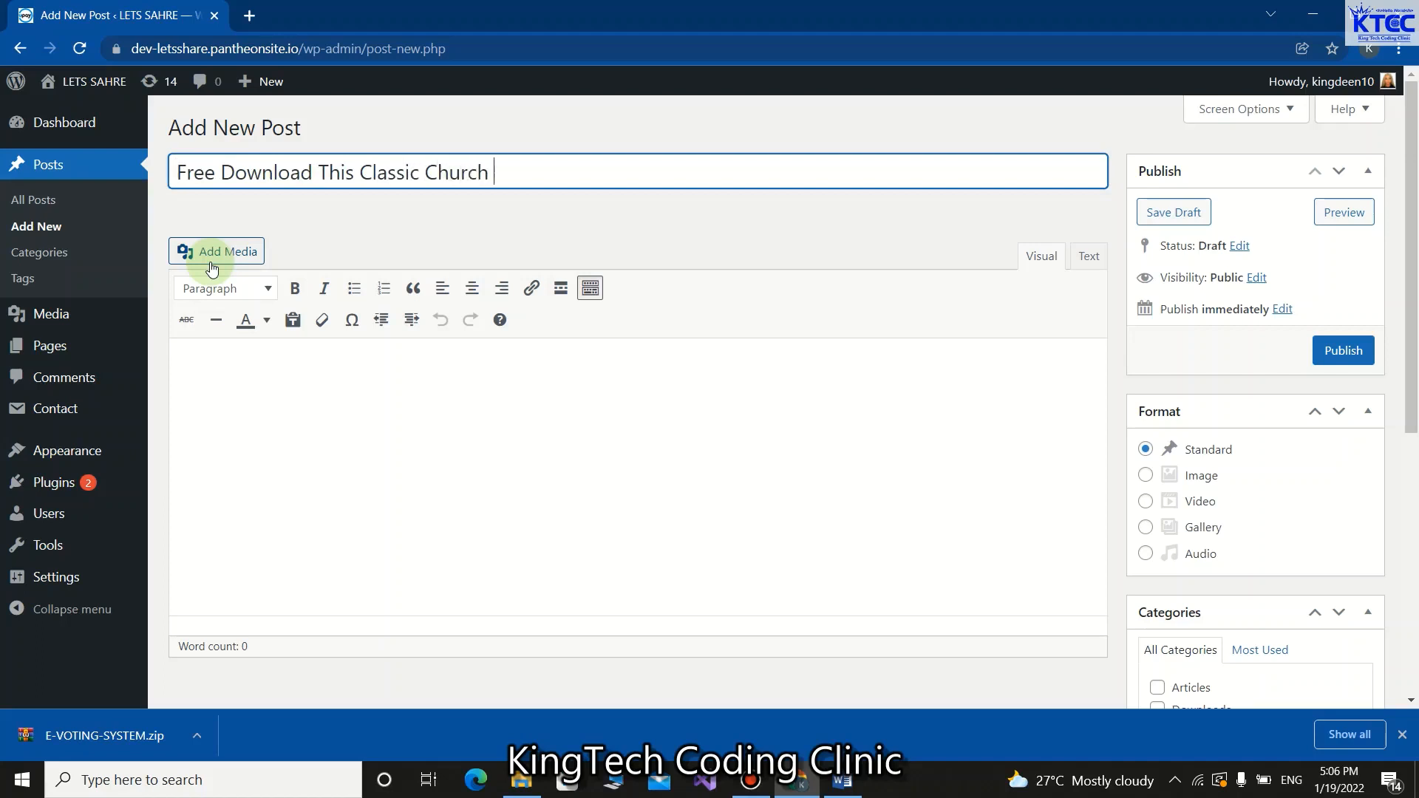
text(Mgt System With Amazi)
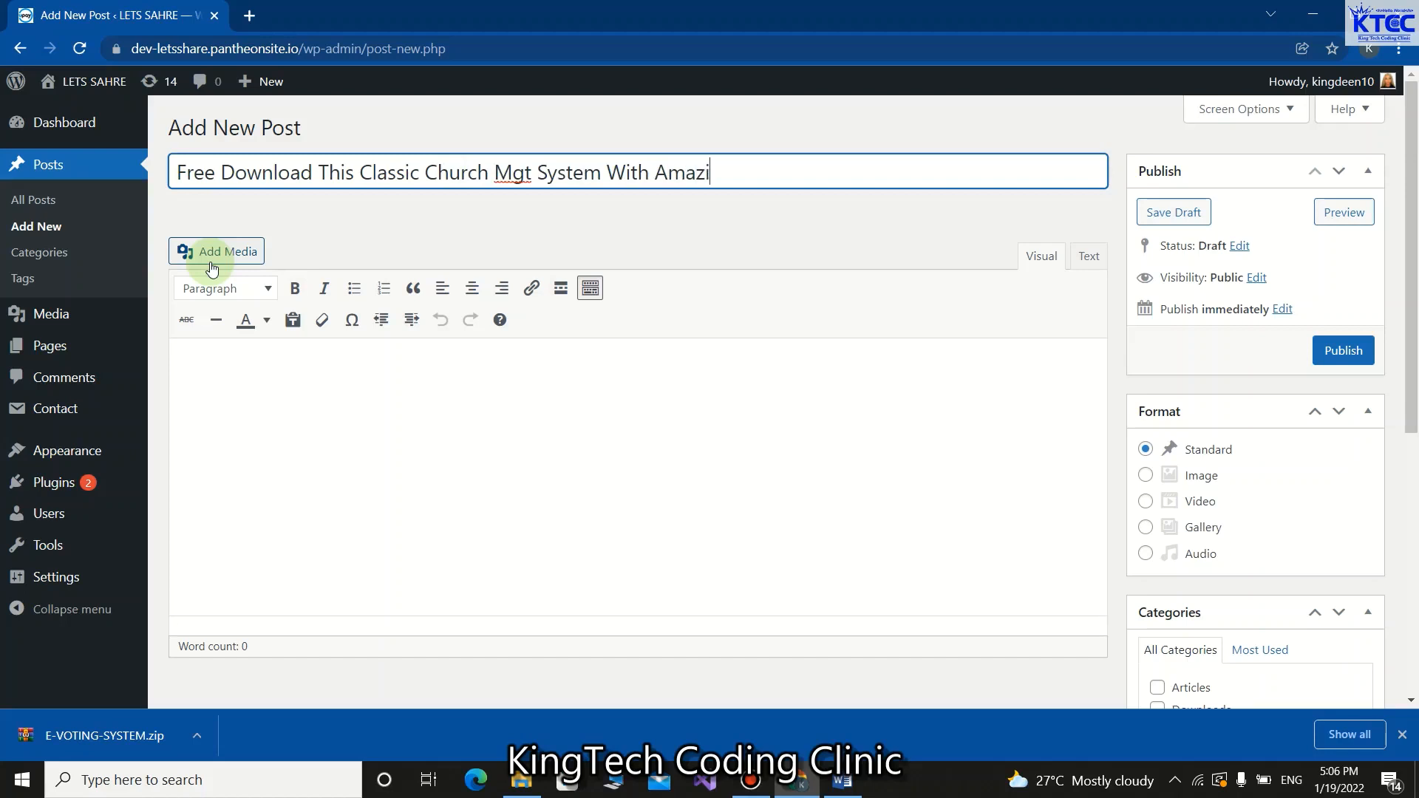
text(ng features)
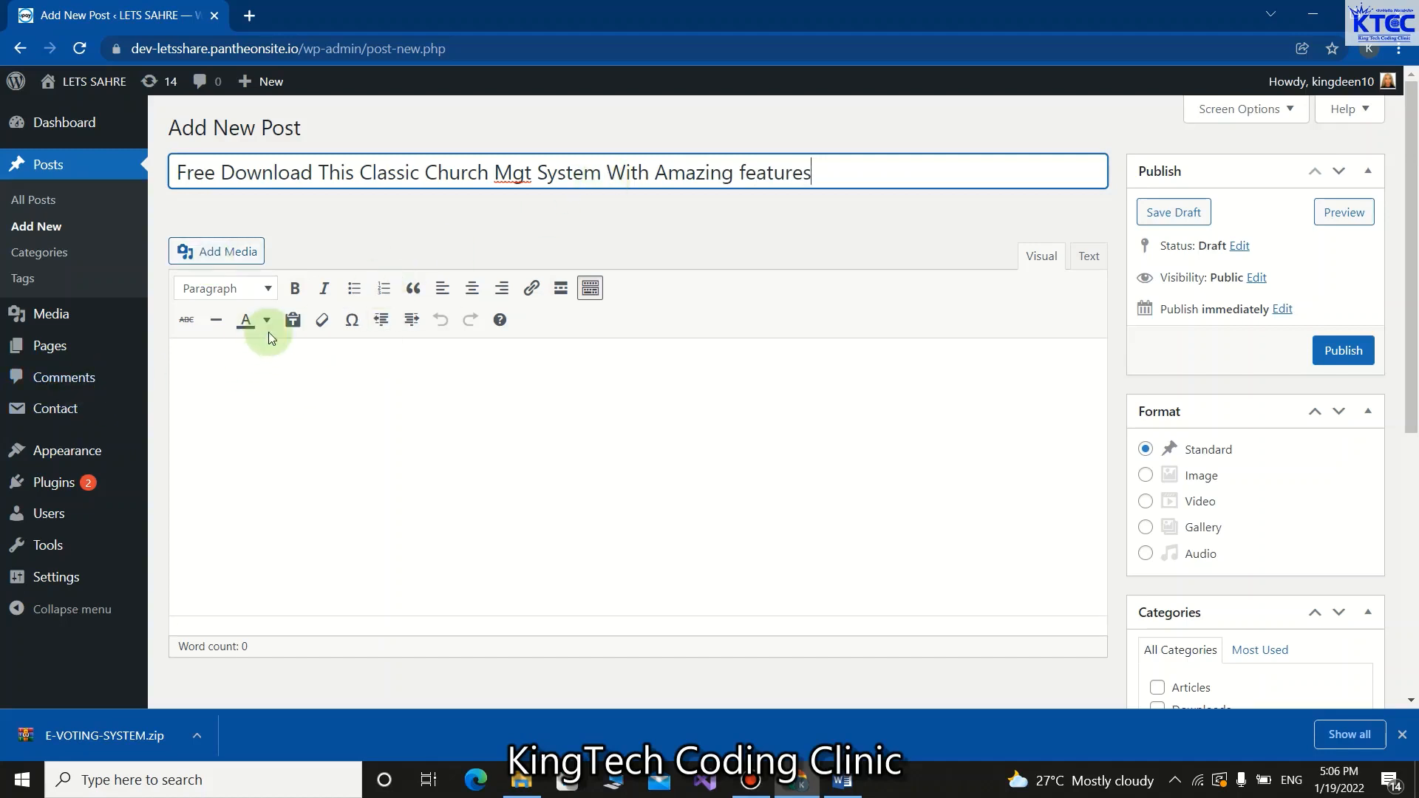
Fill the post body with the three Lorem ipsum paragraphs copied from the Word document
click(340, 403)
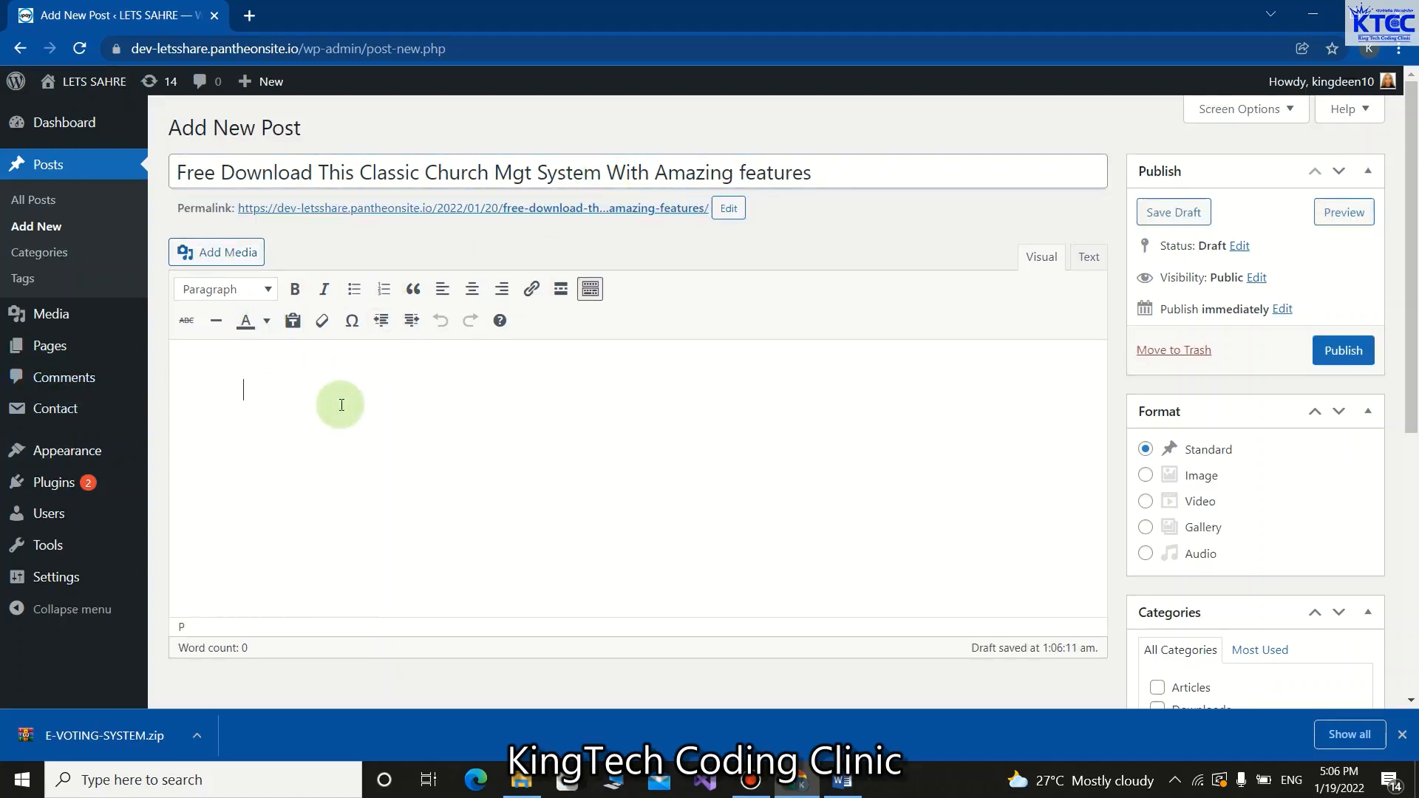
click(842, 780)
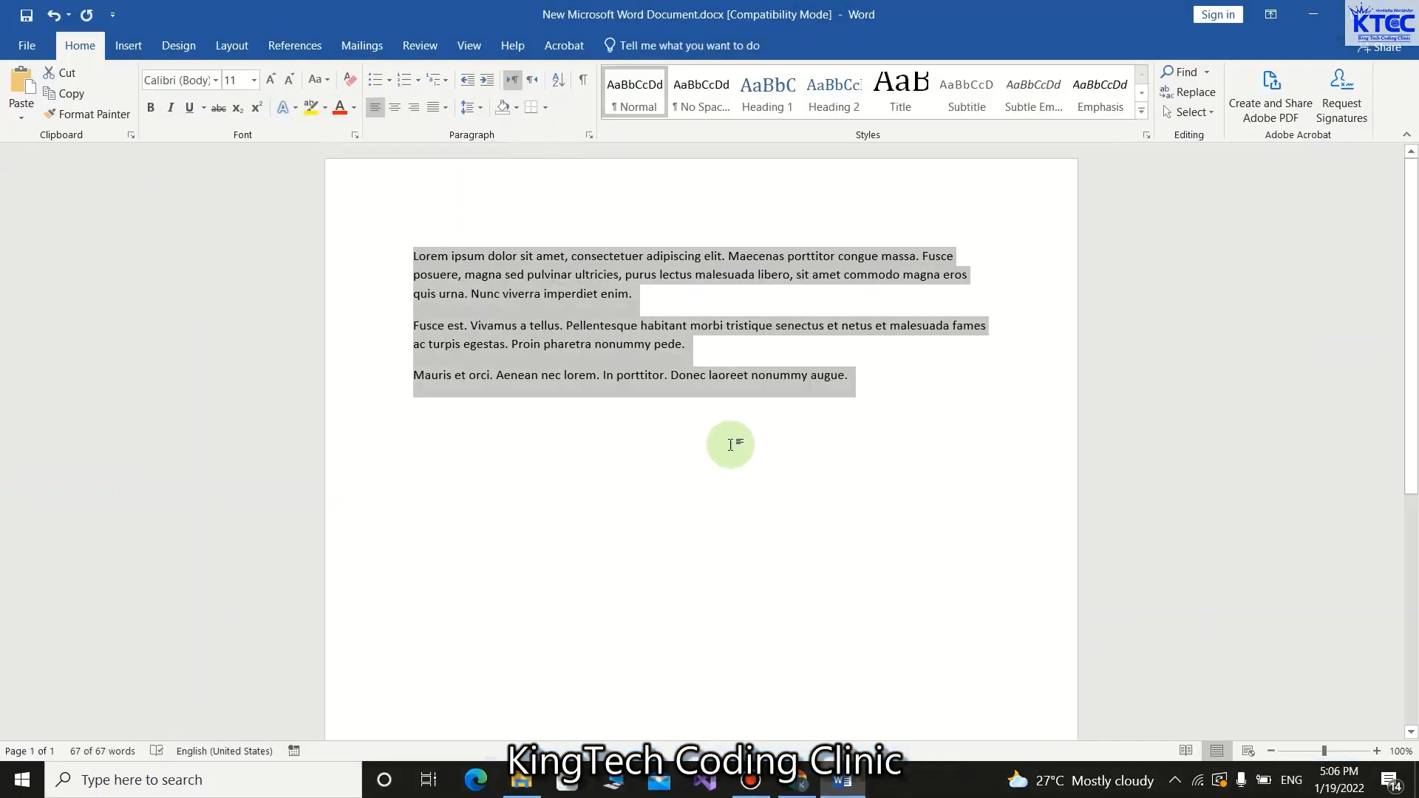
click(1313, 14)
click(489, 416)
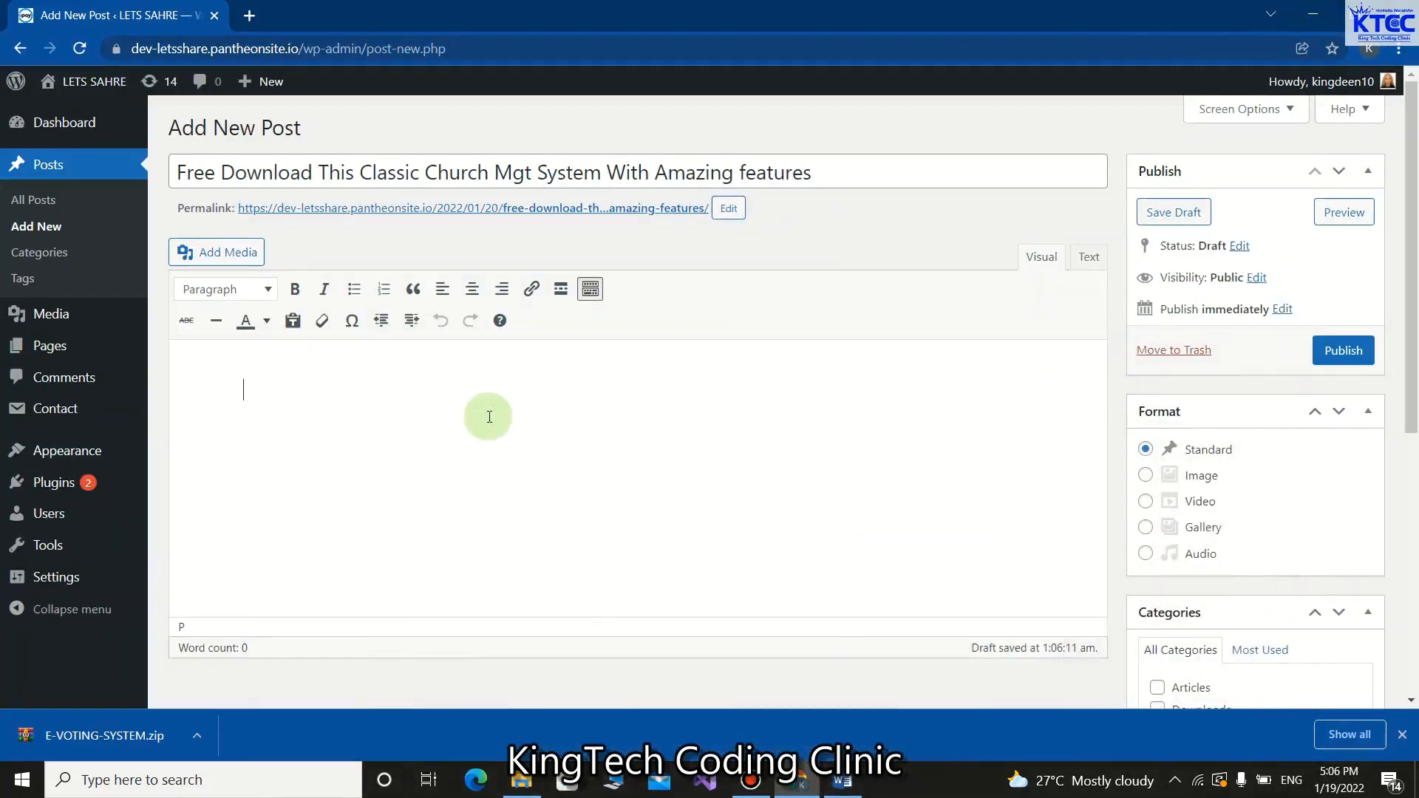
text(Lorem ipsum dolor sit amet, consectetuer adipiscing elit. Maecenas porttitor congue massa. Fusce posuere, magna sed pulvinar ultricies, purus lectus malesuada libero, sit amet commodo magna eros quis urna. Nunc viverra imperdiet enim. Fusce est. Vivamus a tellus. Pellentesque habitant morbi tristique senectus et netus et malesuada fames ac turpis egestas. Proin pharetra nonummy pede. Mauris et orci. Aenean nec lorem. In porttitor. Donec laoreet nonummy augue.)
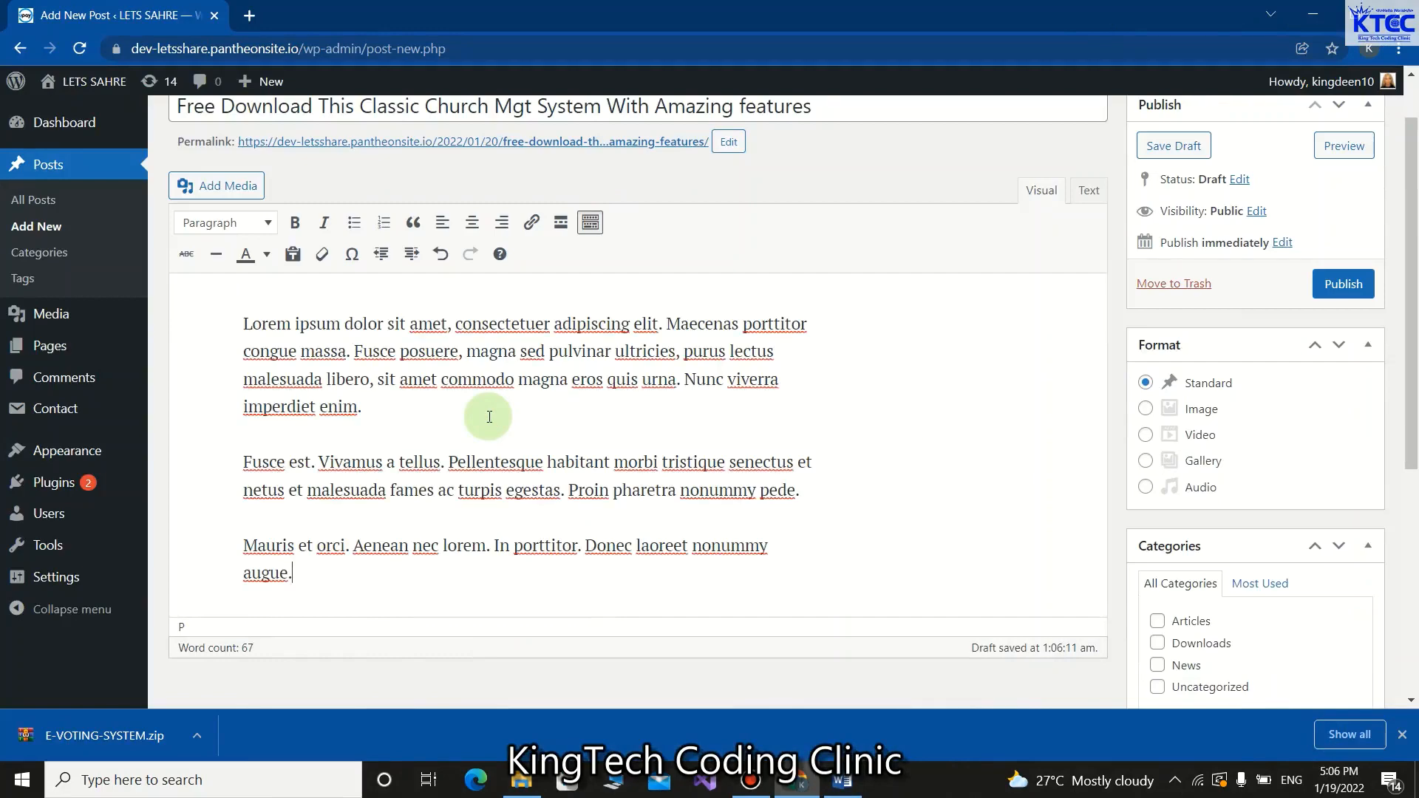
Add a "Download Here" line below the body paragraphs and format it bold and blue
key(Return)
key(Return)
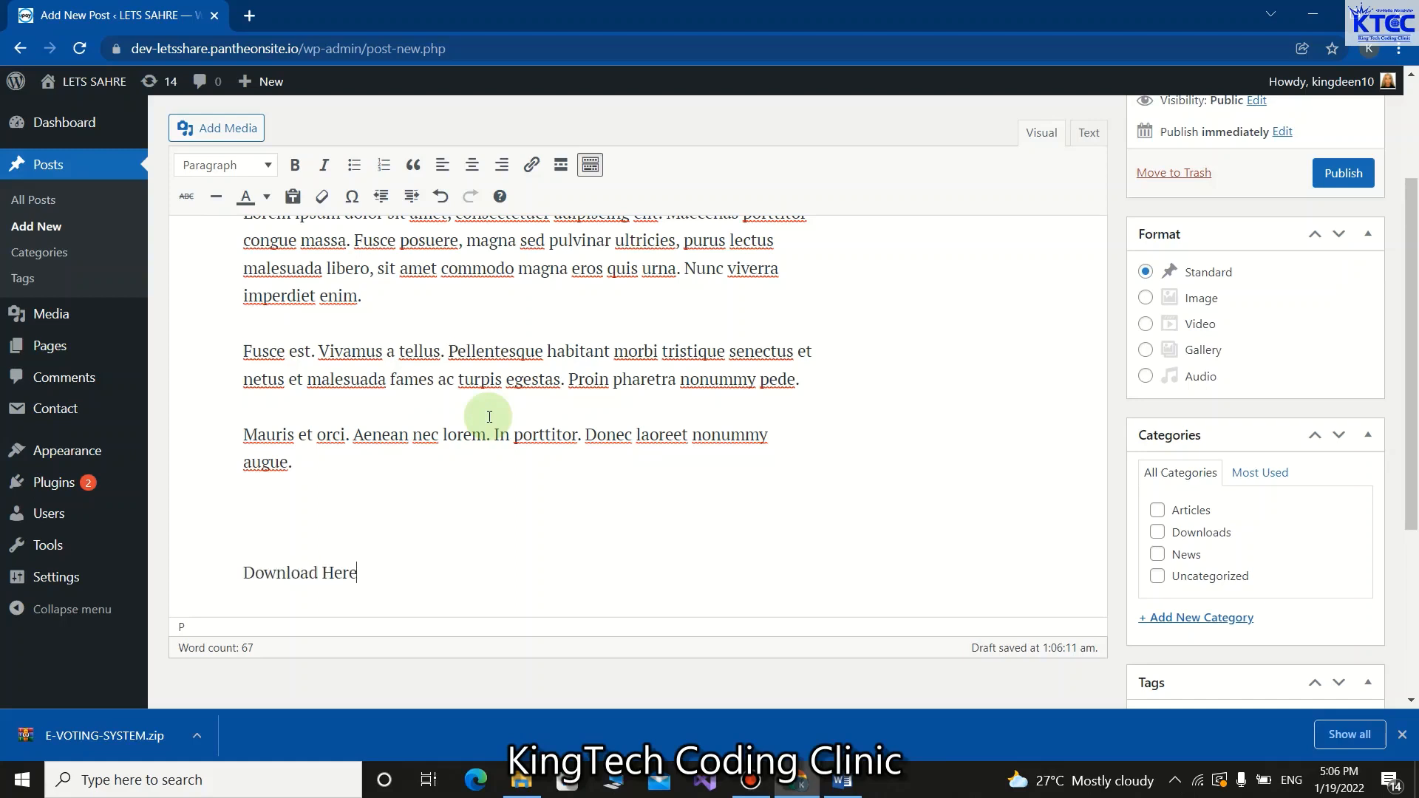
drag(372, 578, 254, 581)
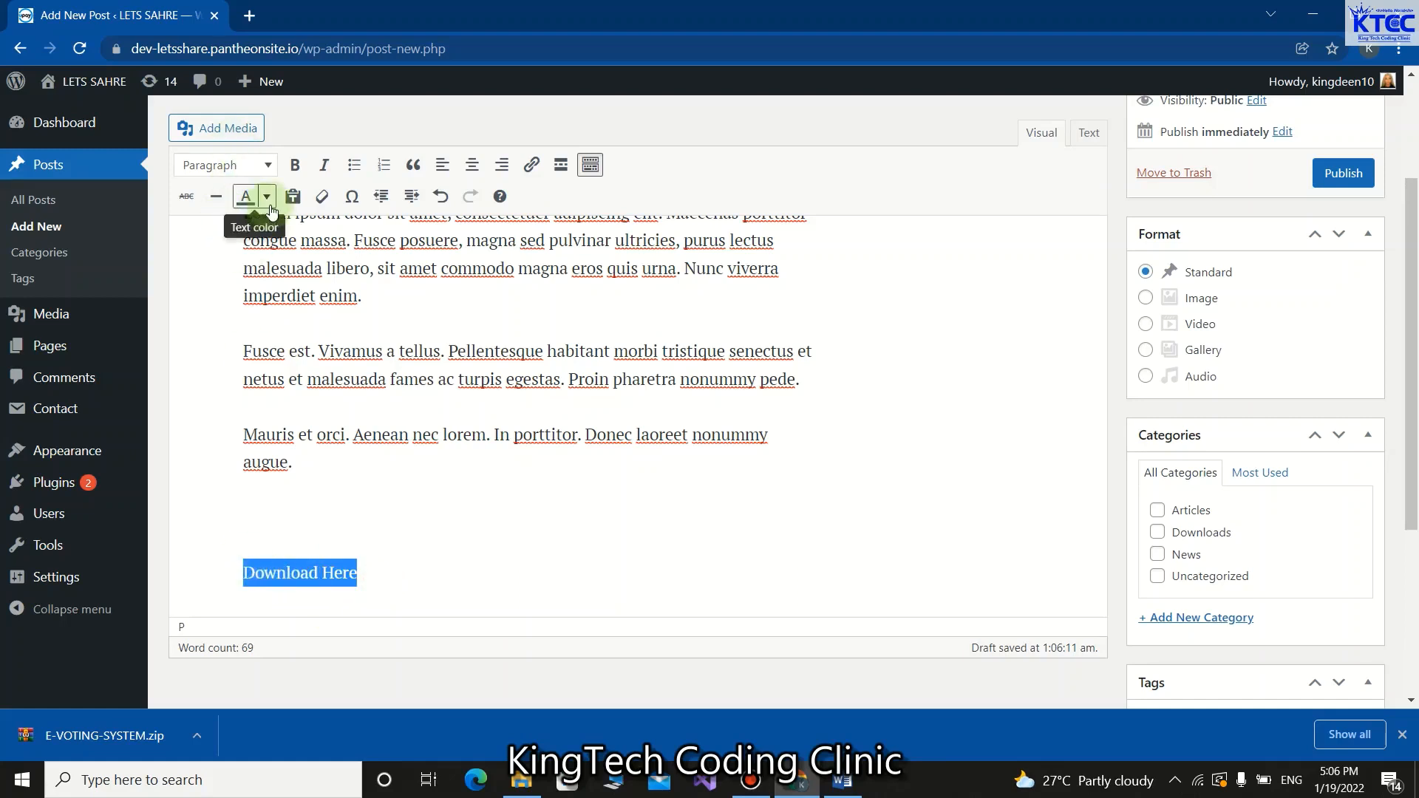
click(297, 166)
click(262, 196)
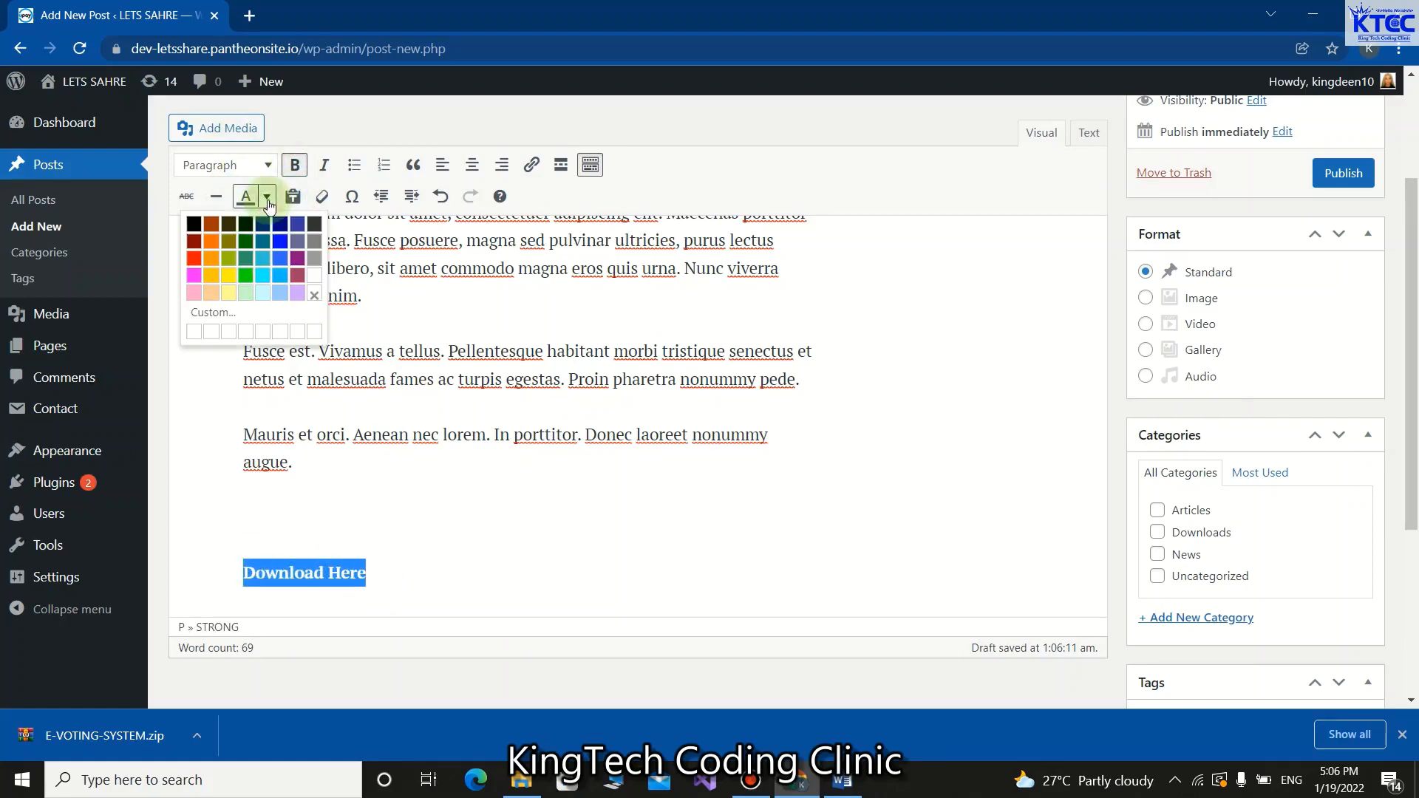
click(284, 244)
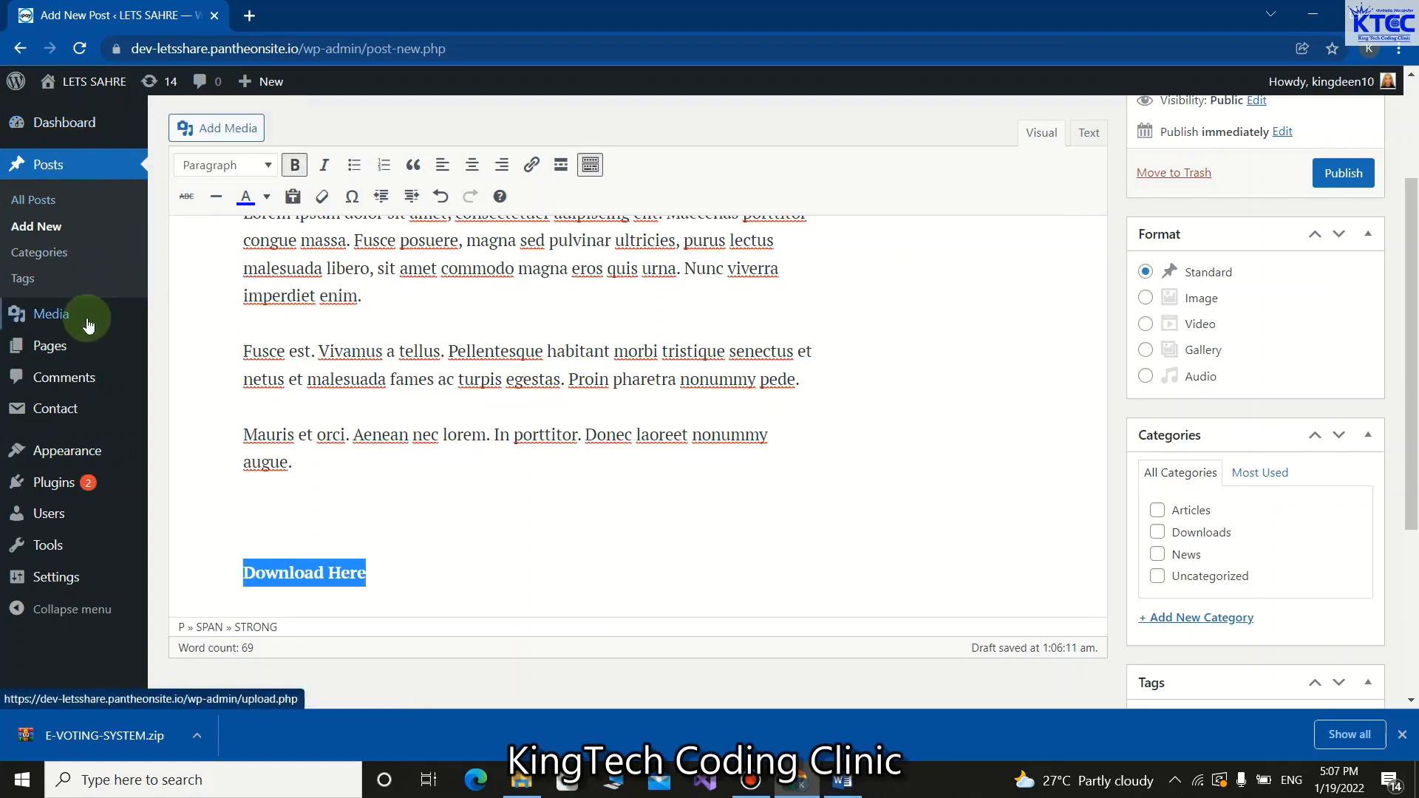
Cancel leaving the unsaved post for the media library and publish the post
click(63, 314)
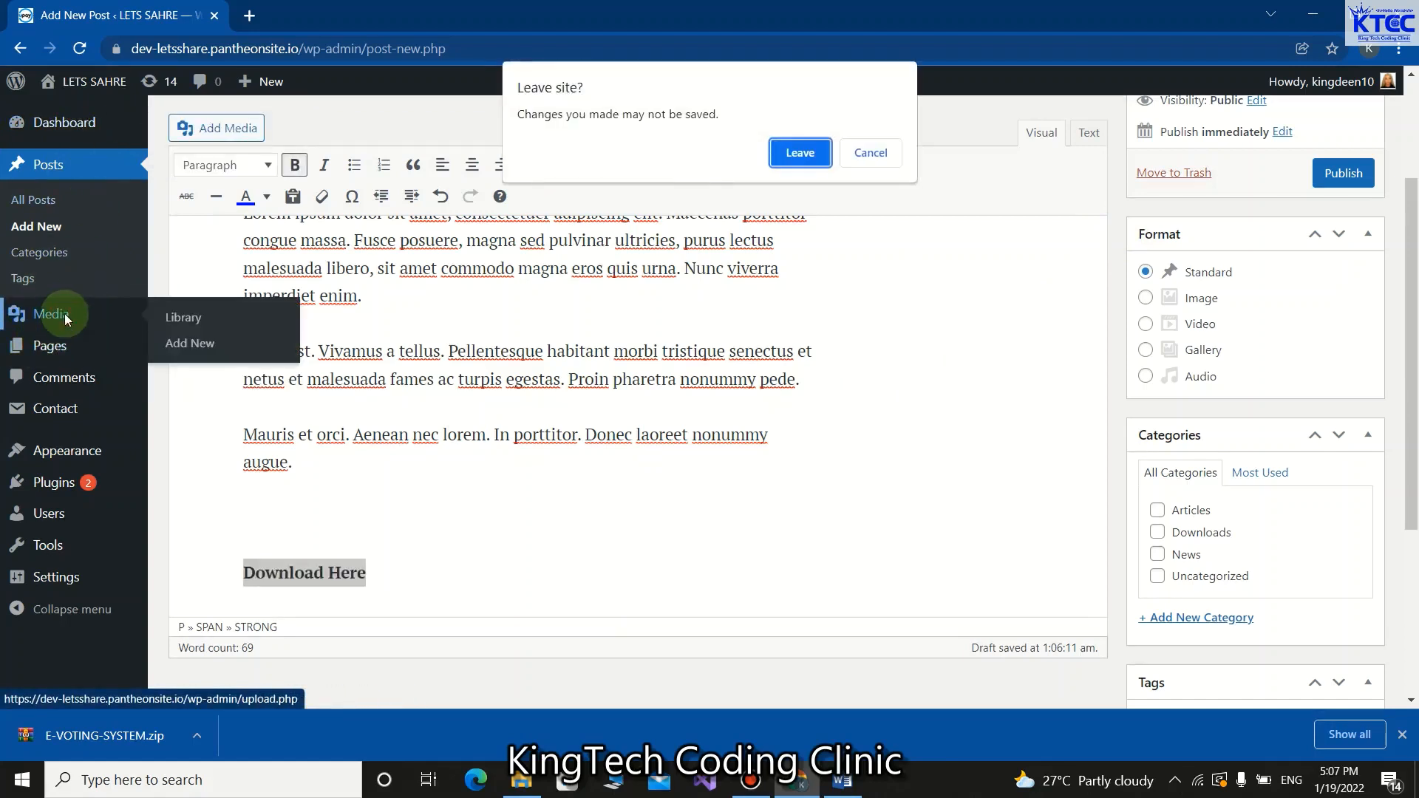
click(863, 157)
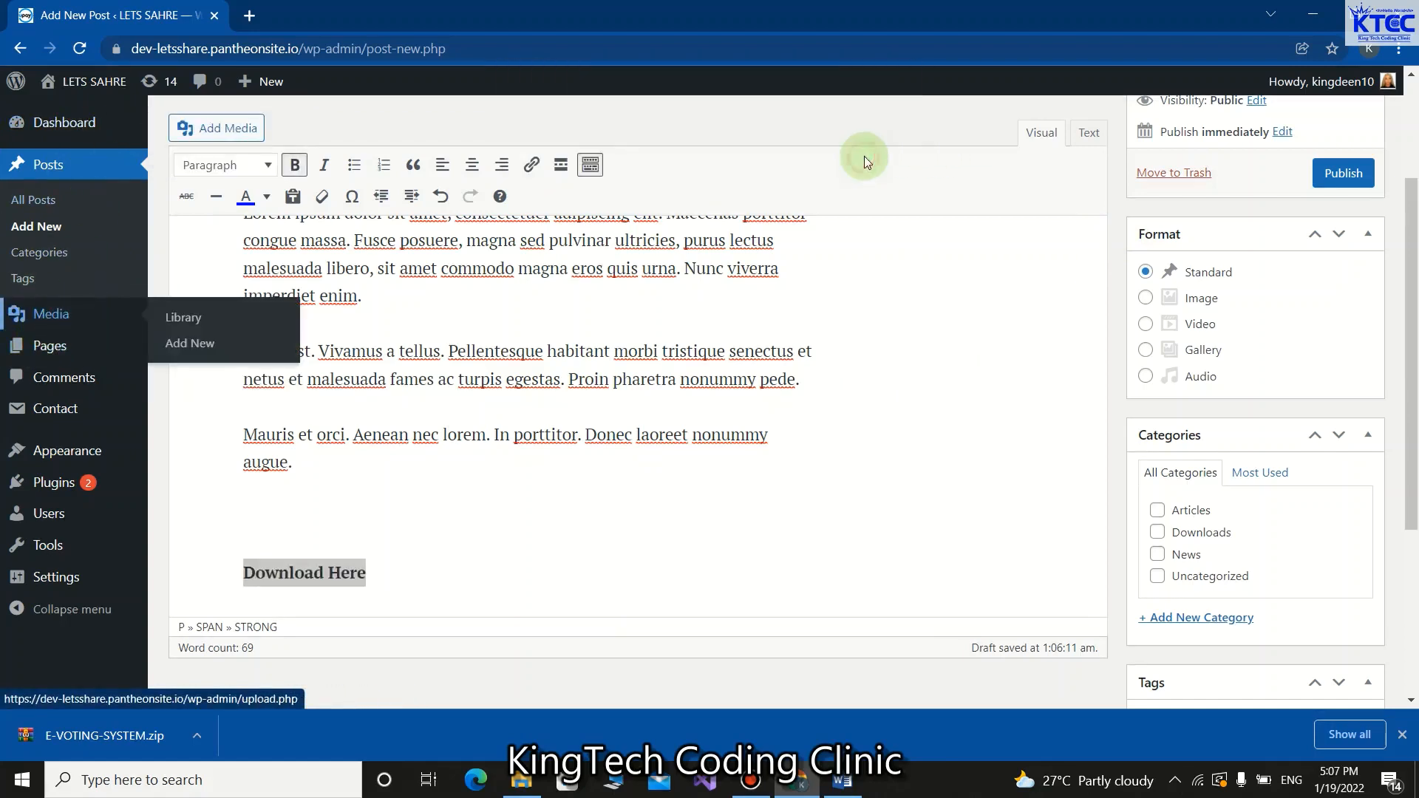
click(417, 564)
click(1341, 174)
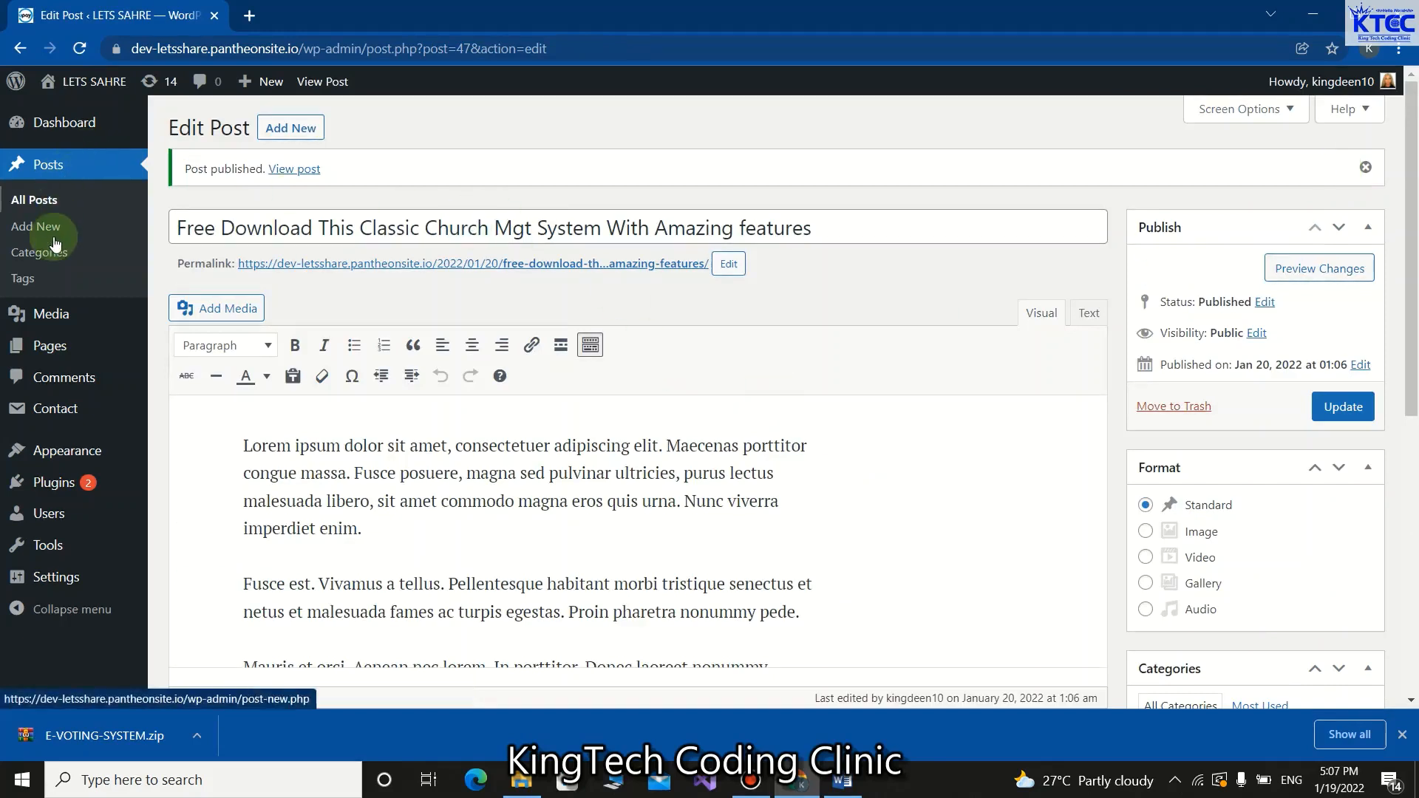
Copy the file URL of CHURCH-MGT-SYSTEM.zip from its attachment details in the media library
mouse_move(62, 330)
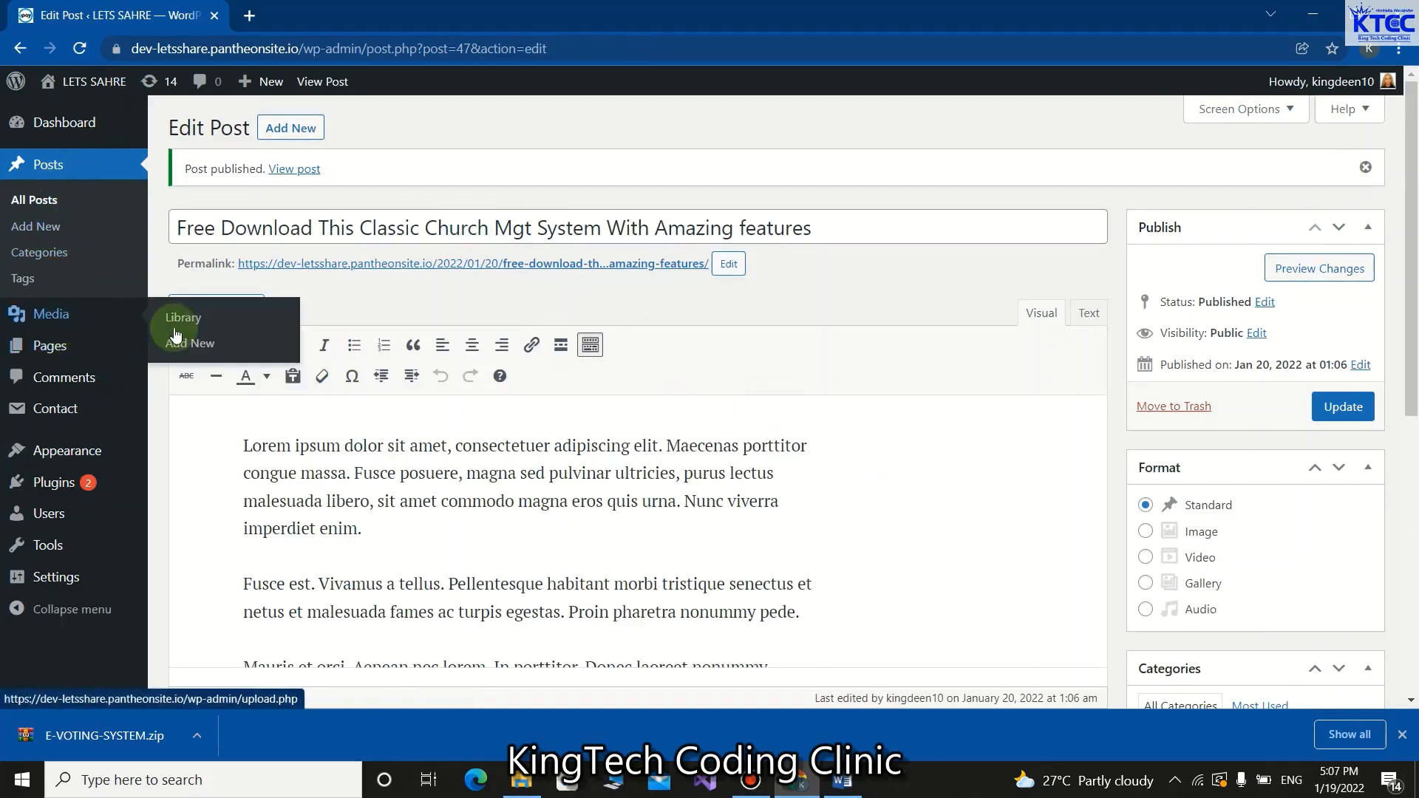
click(57, 315)
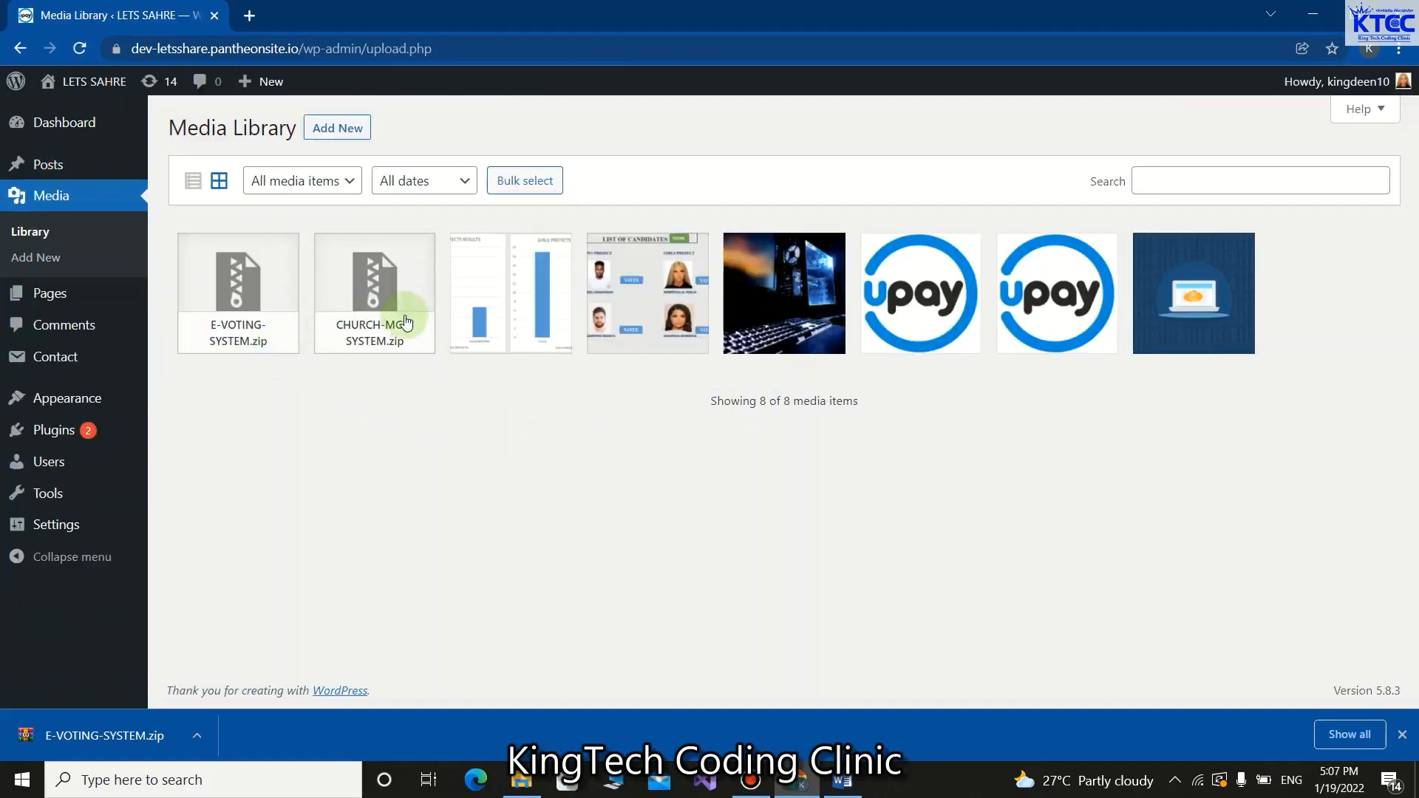
click(375, 299)
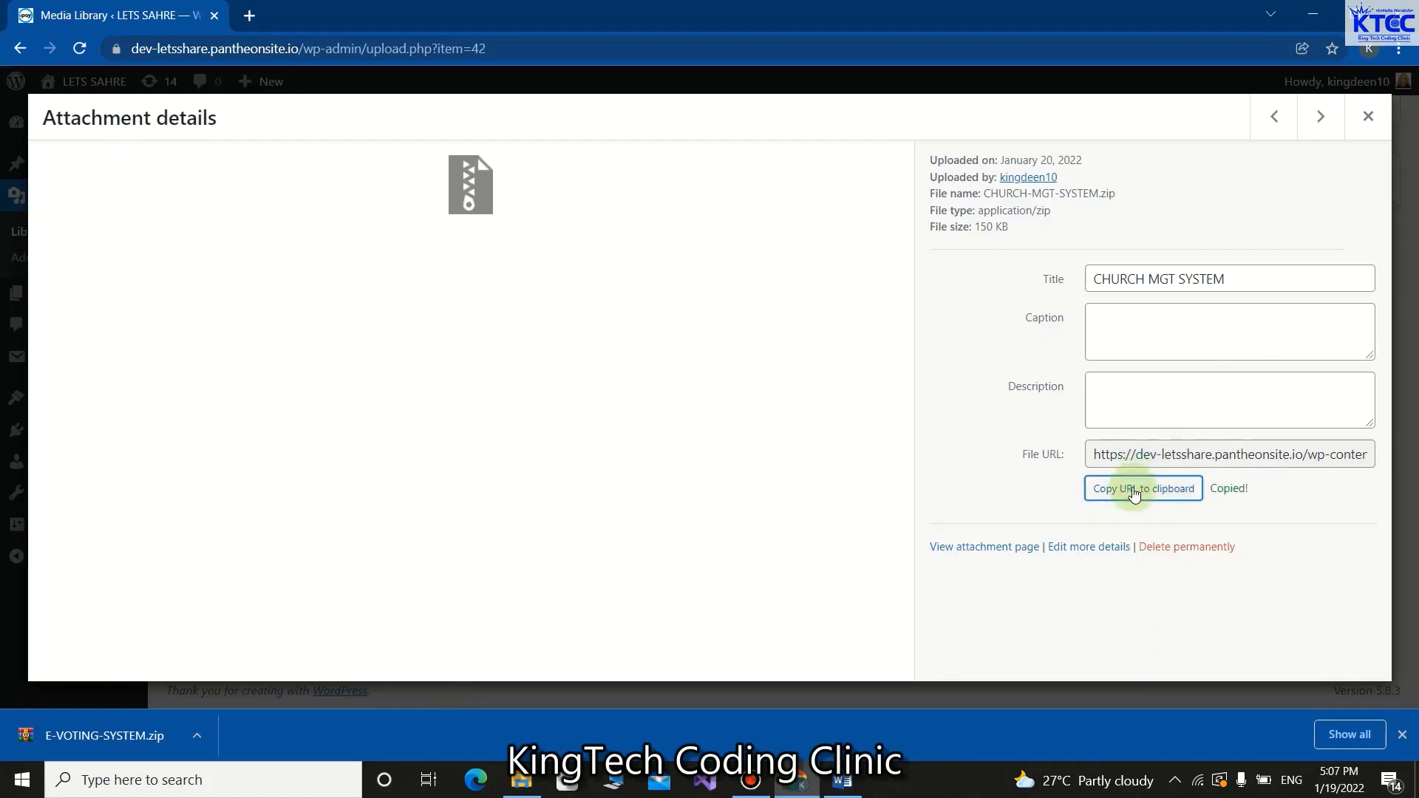
click(1369, 116)
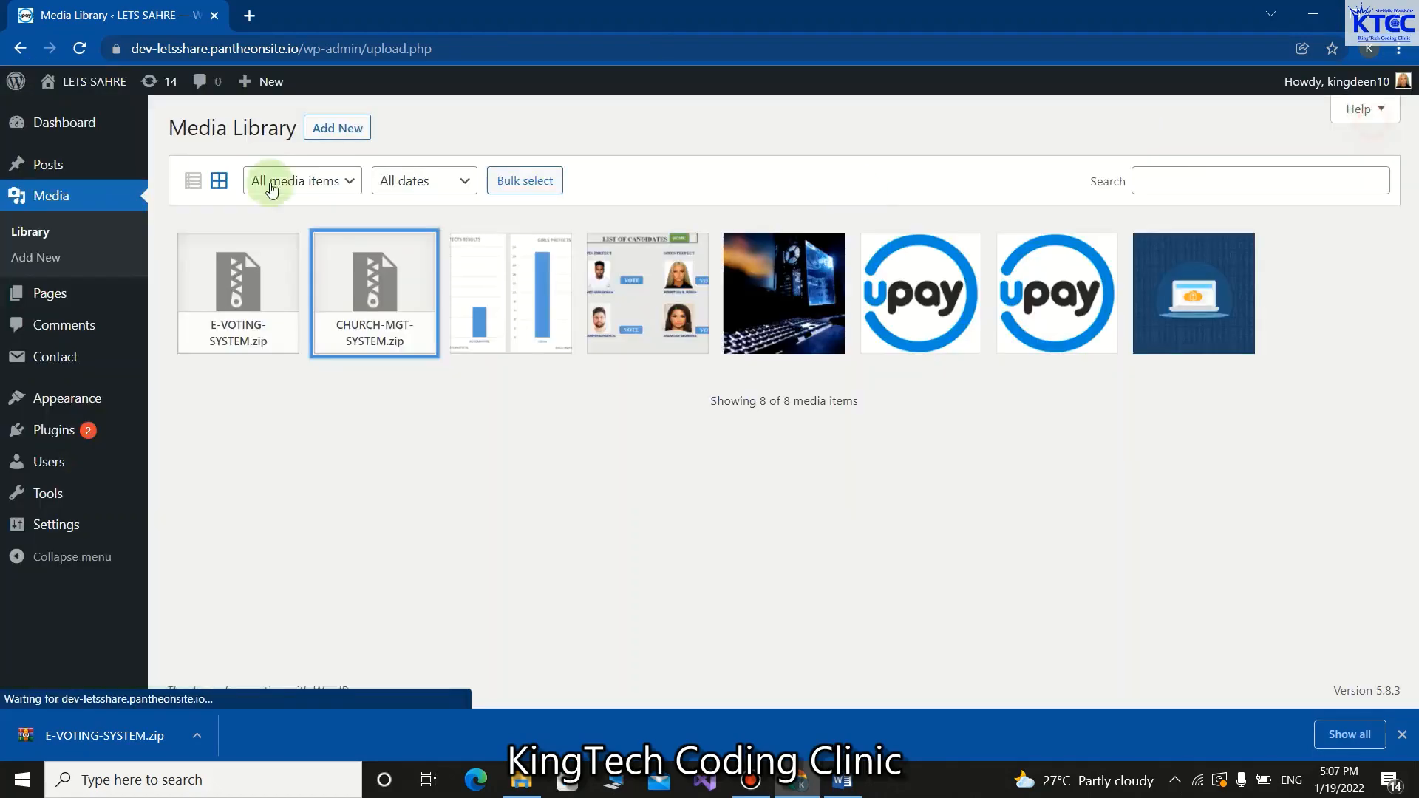
Reopen the Classic Church Mgt System post for editing from the list of all posts
click(51, 119)
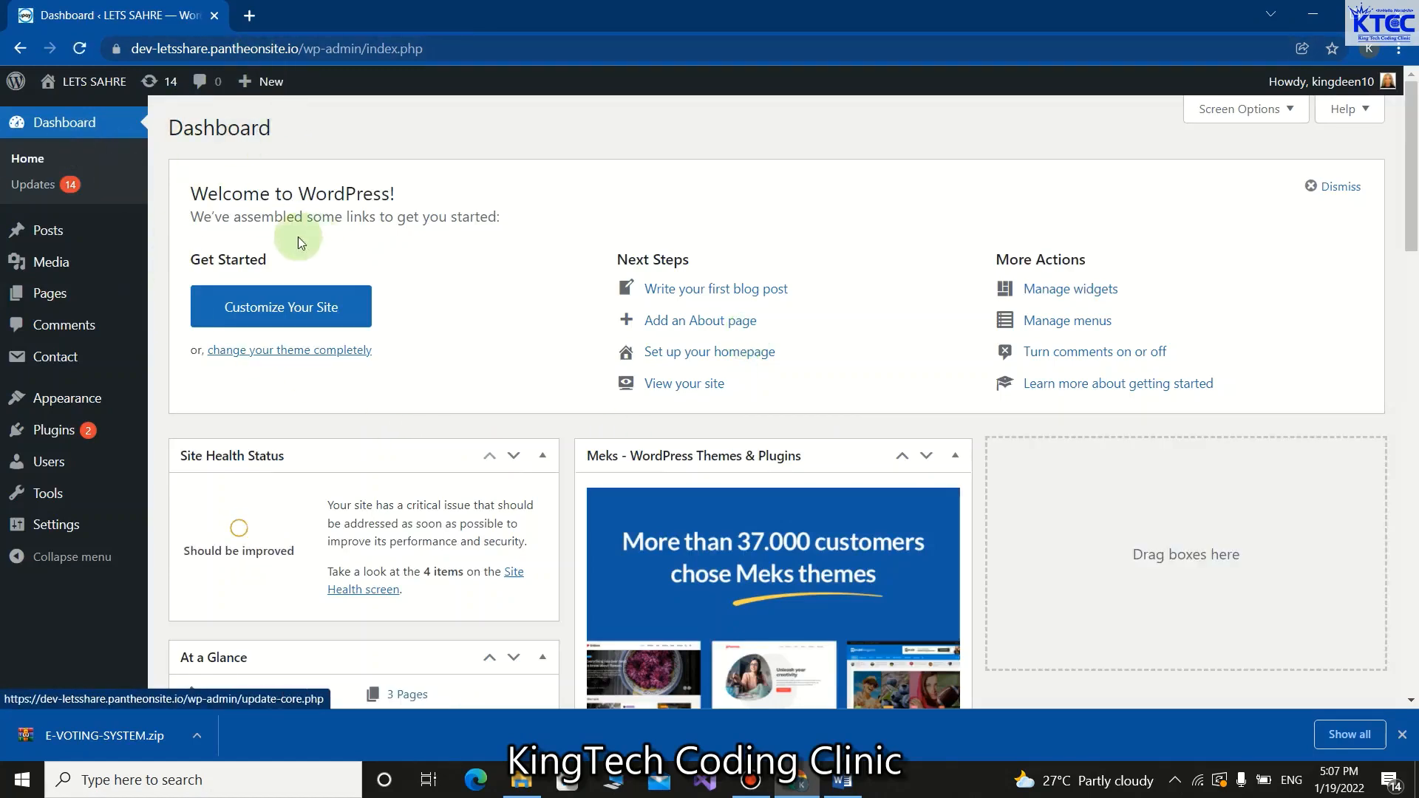
click(52, 230)
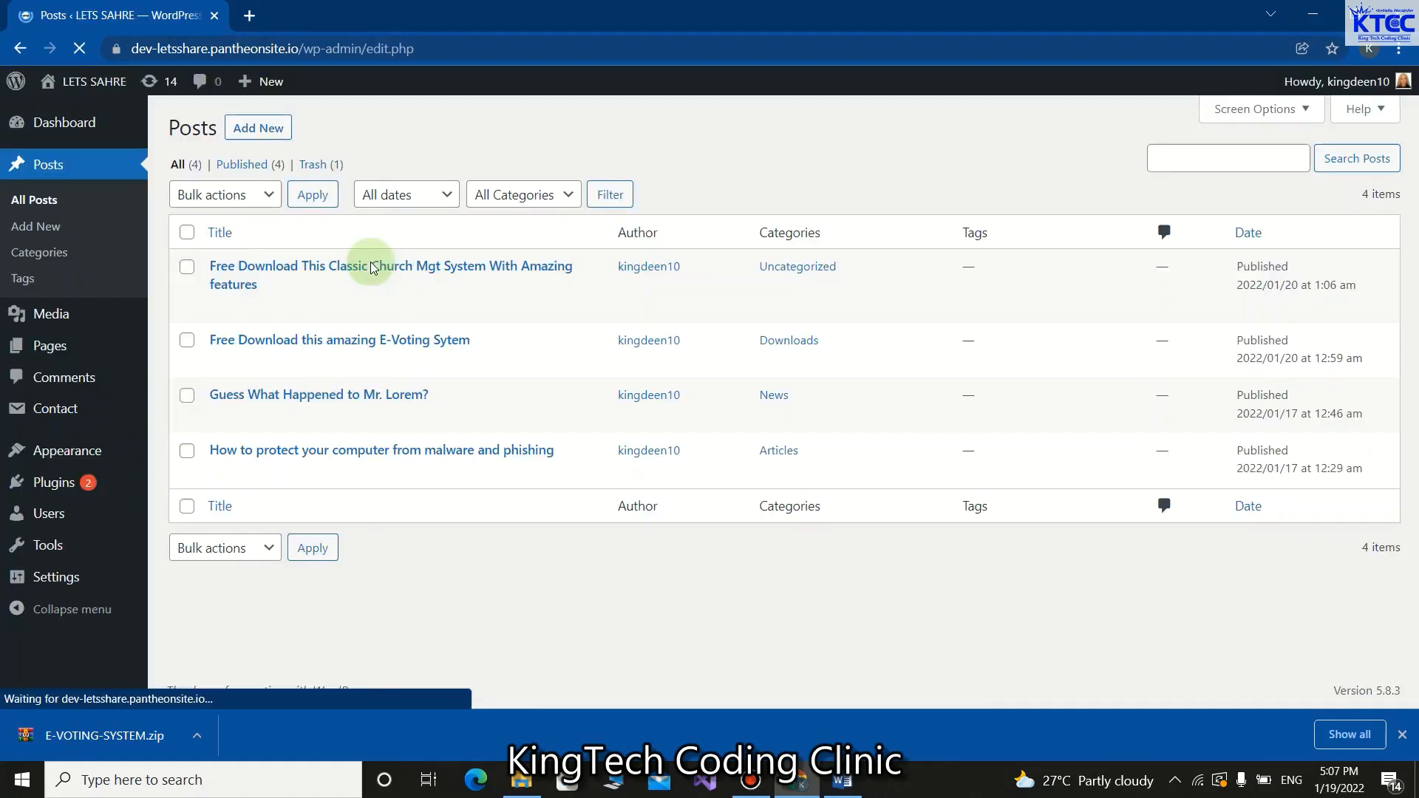
mouse_move(285, 297)
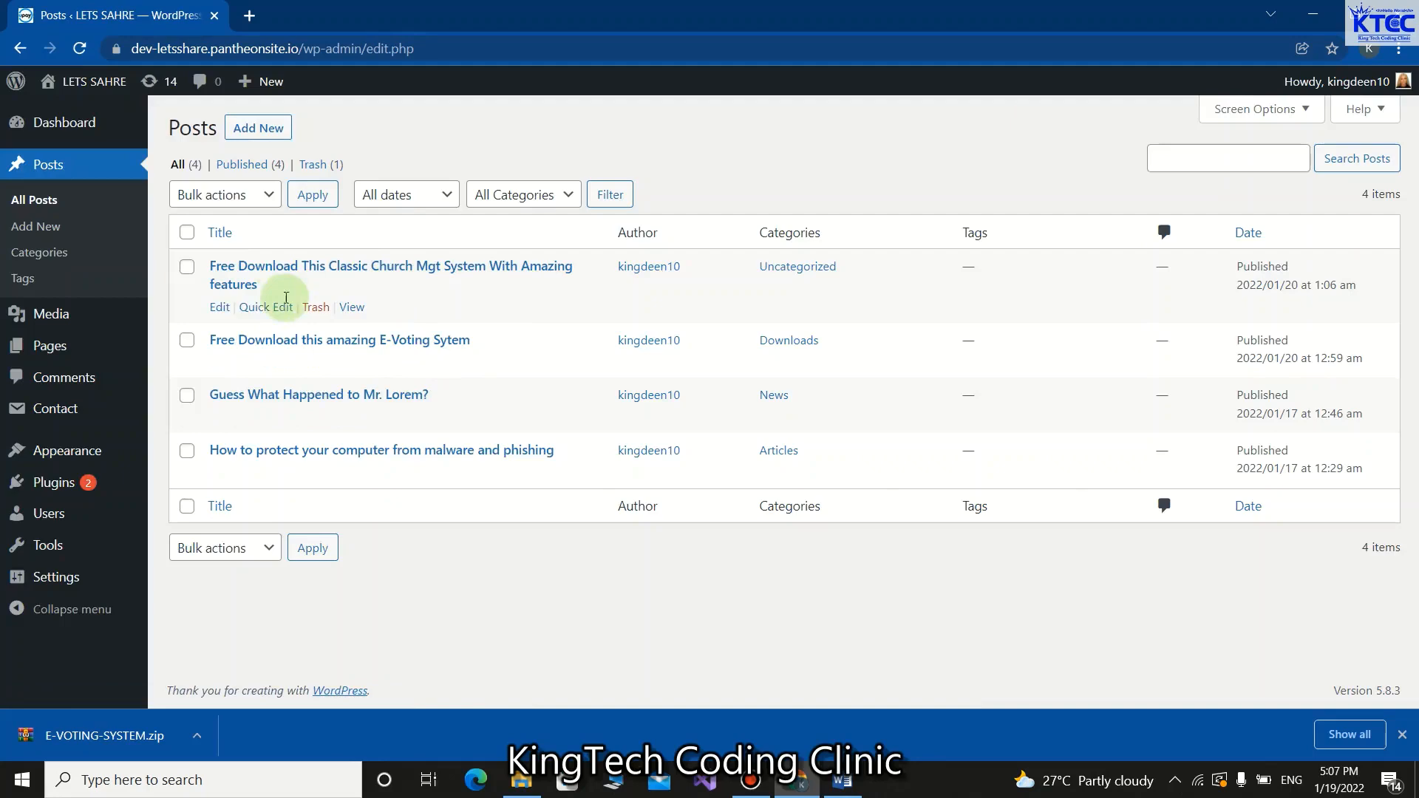
click(221, 306)
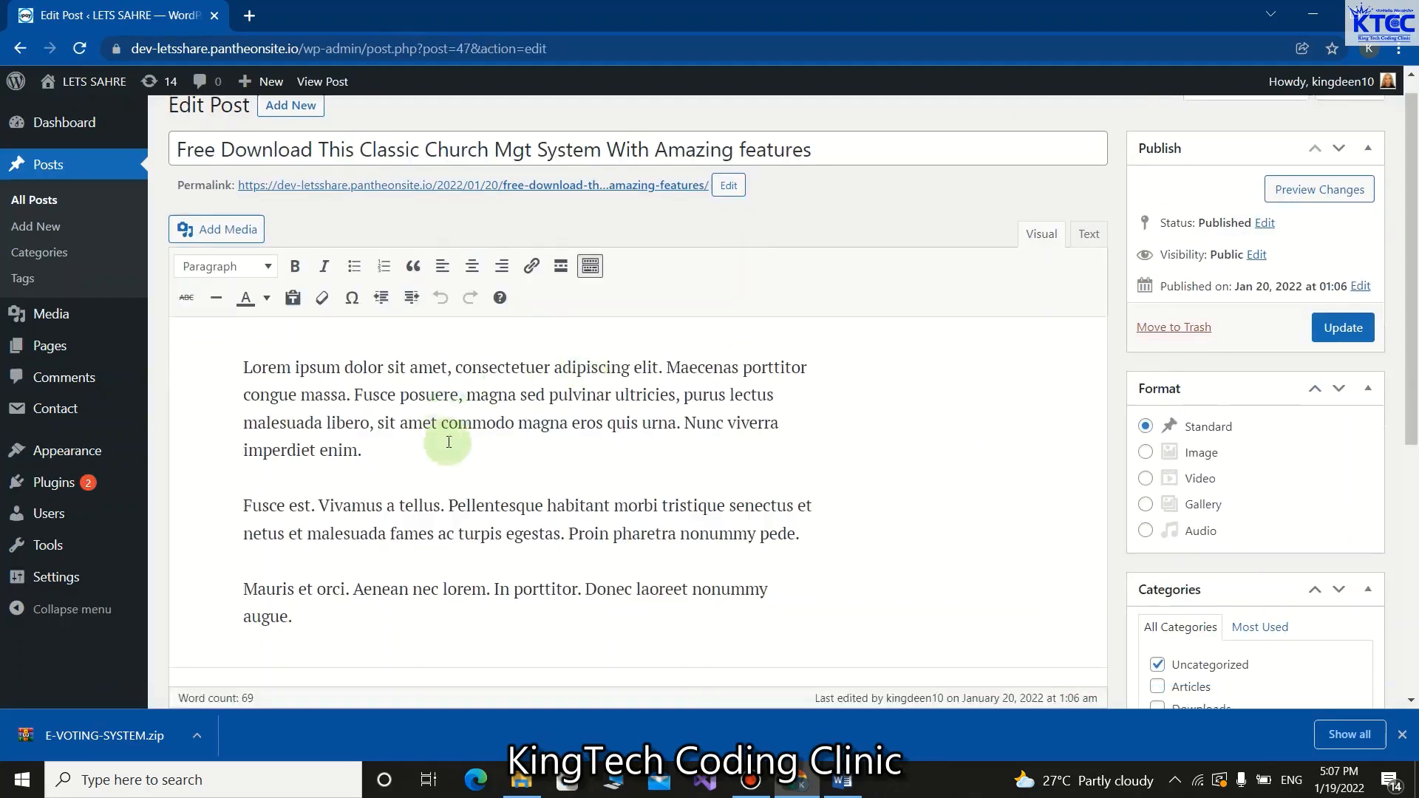
Link the "Download Here" text to the copied CHURCH-MGT-SYSTEM.zip URL and confirm it in the link options
scroll(449, 442, down, 5)
drag(387, 383, 229, 383)
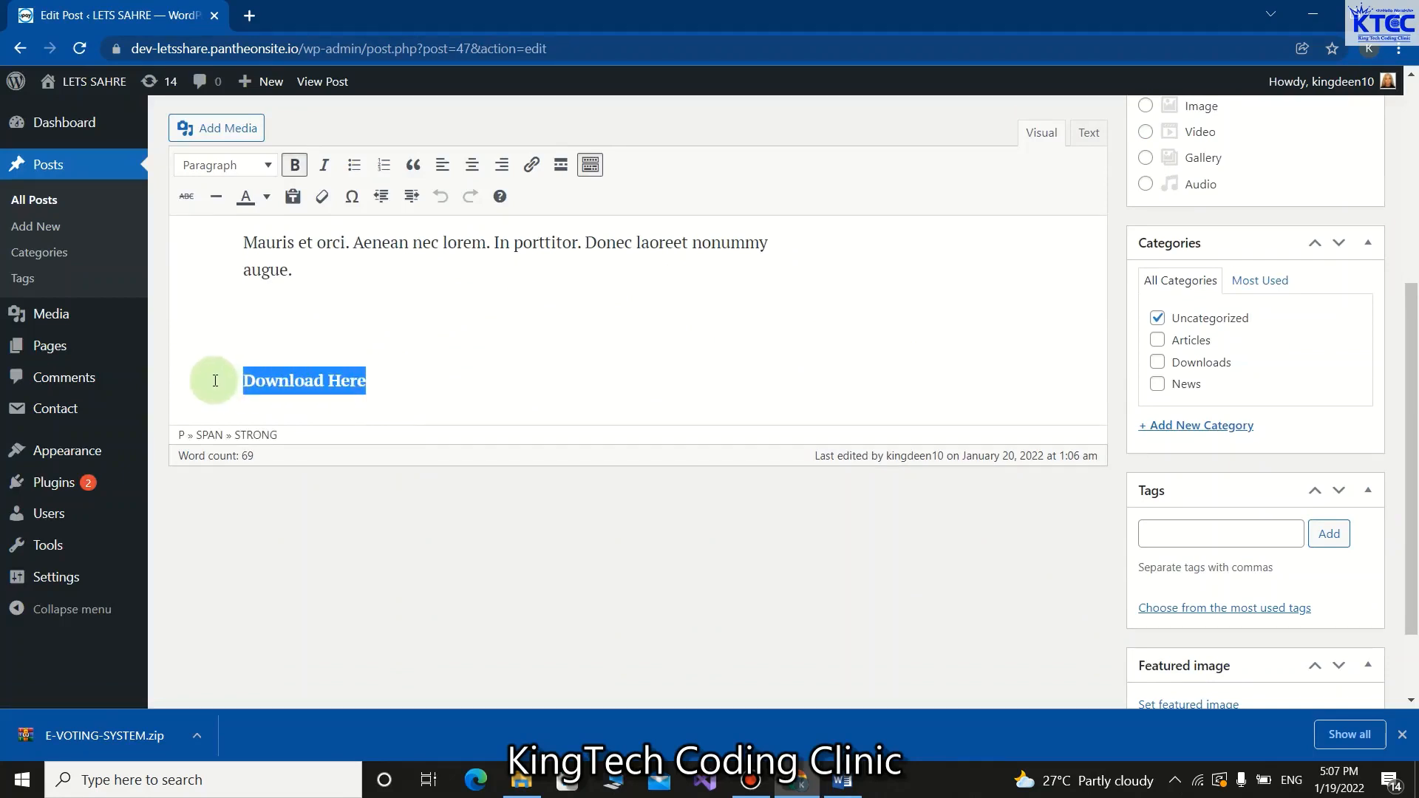
click(532, 165)
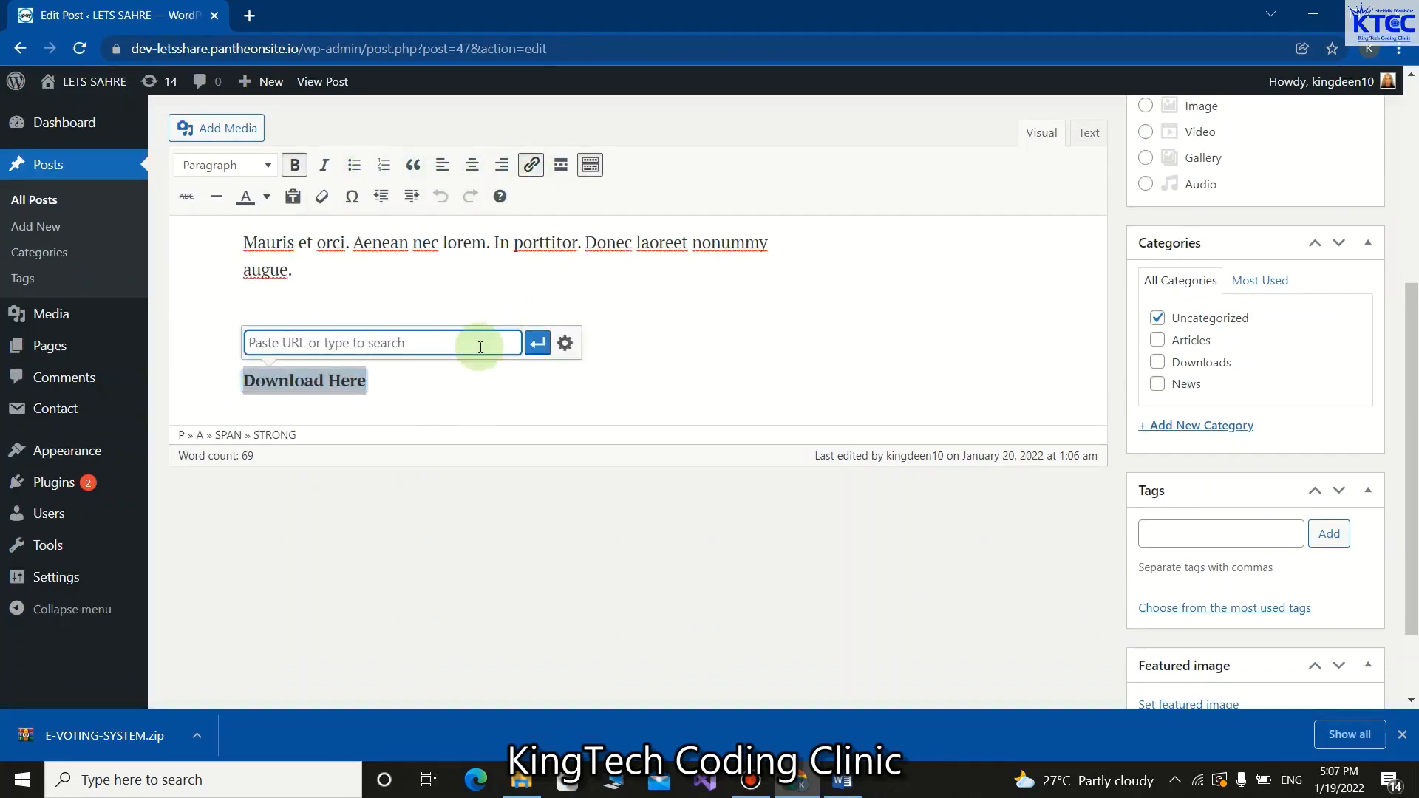
key(ctrl+v)
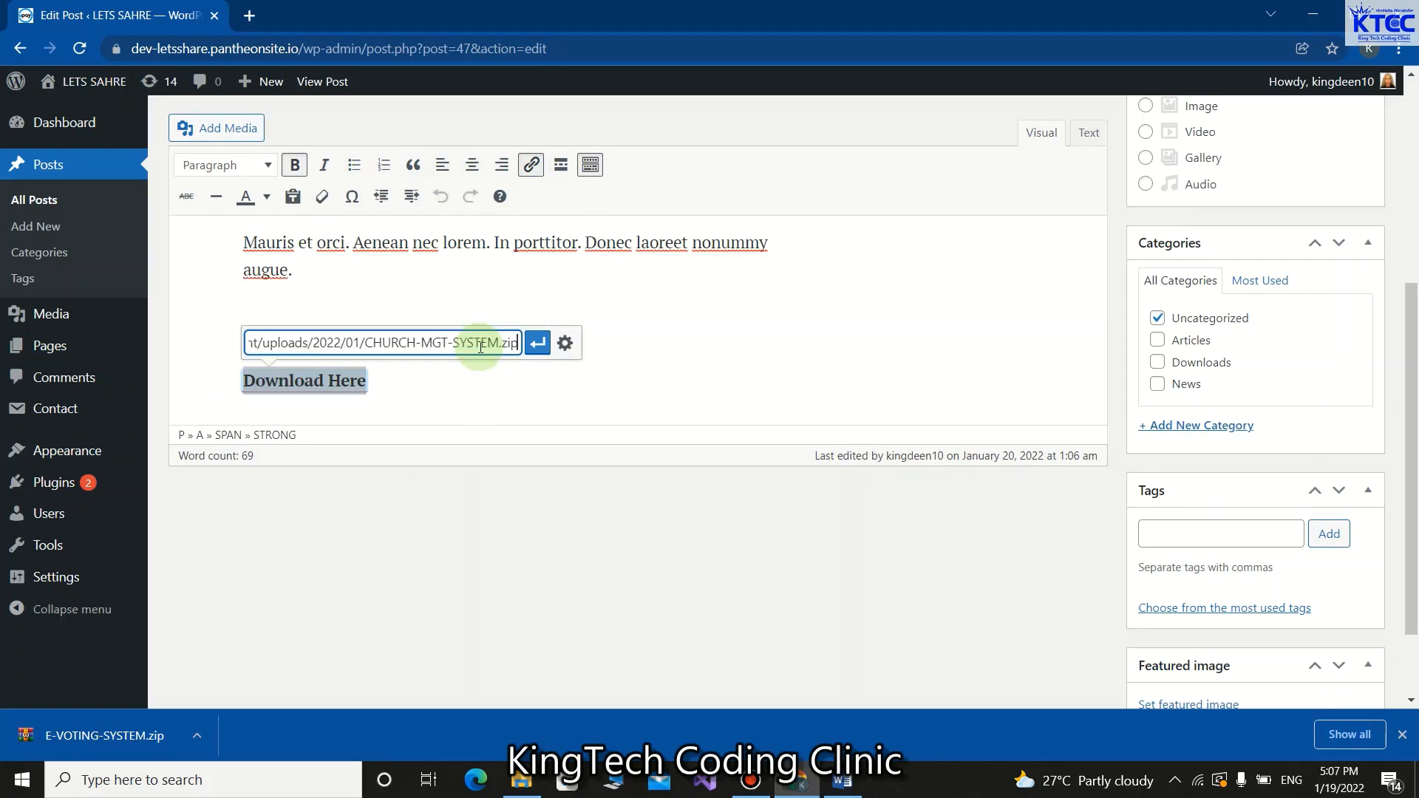
click(565, 345)
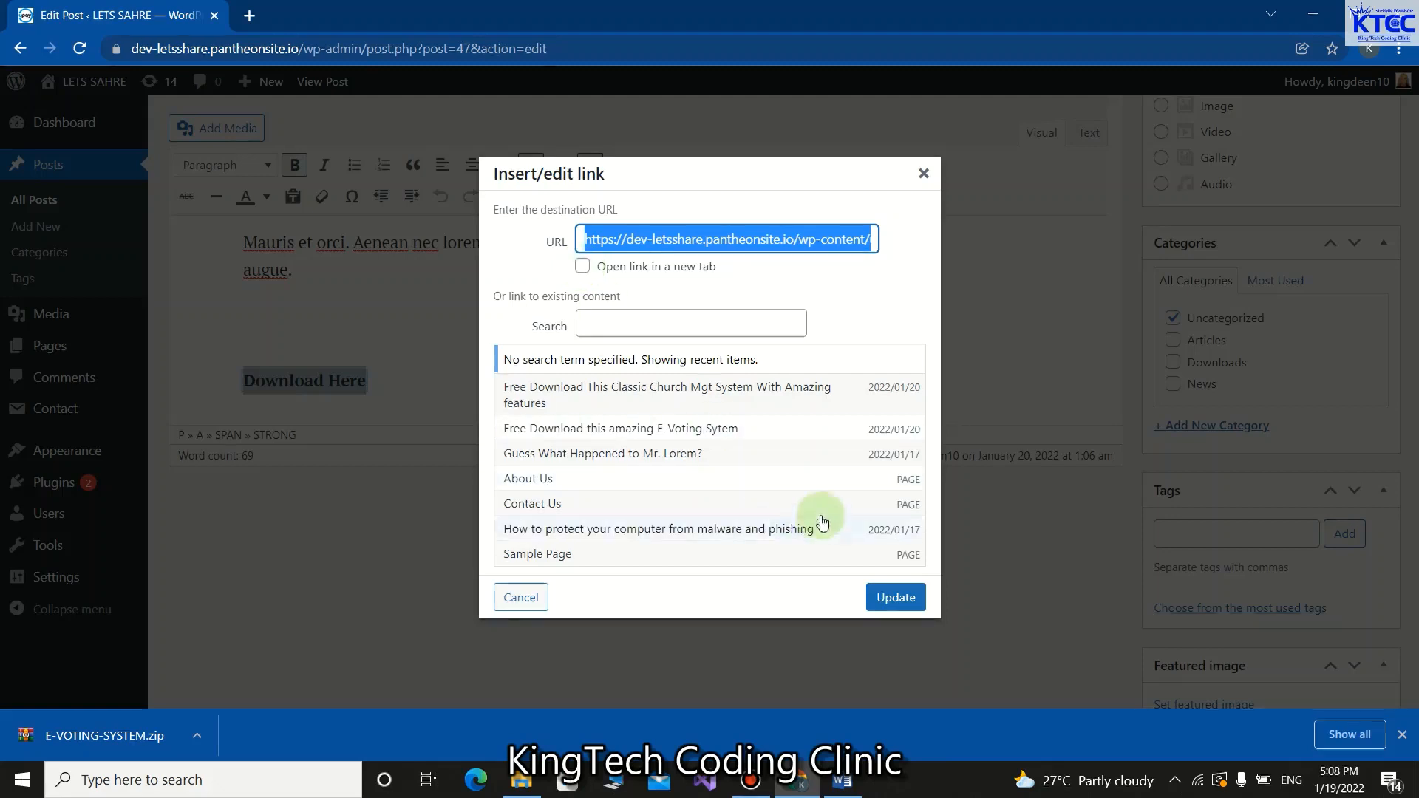
click(903, 597)
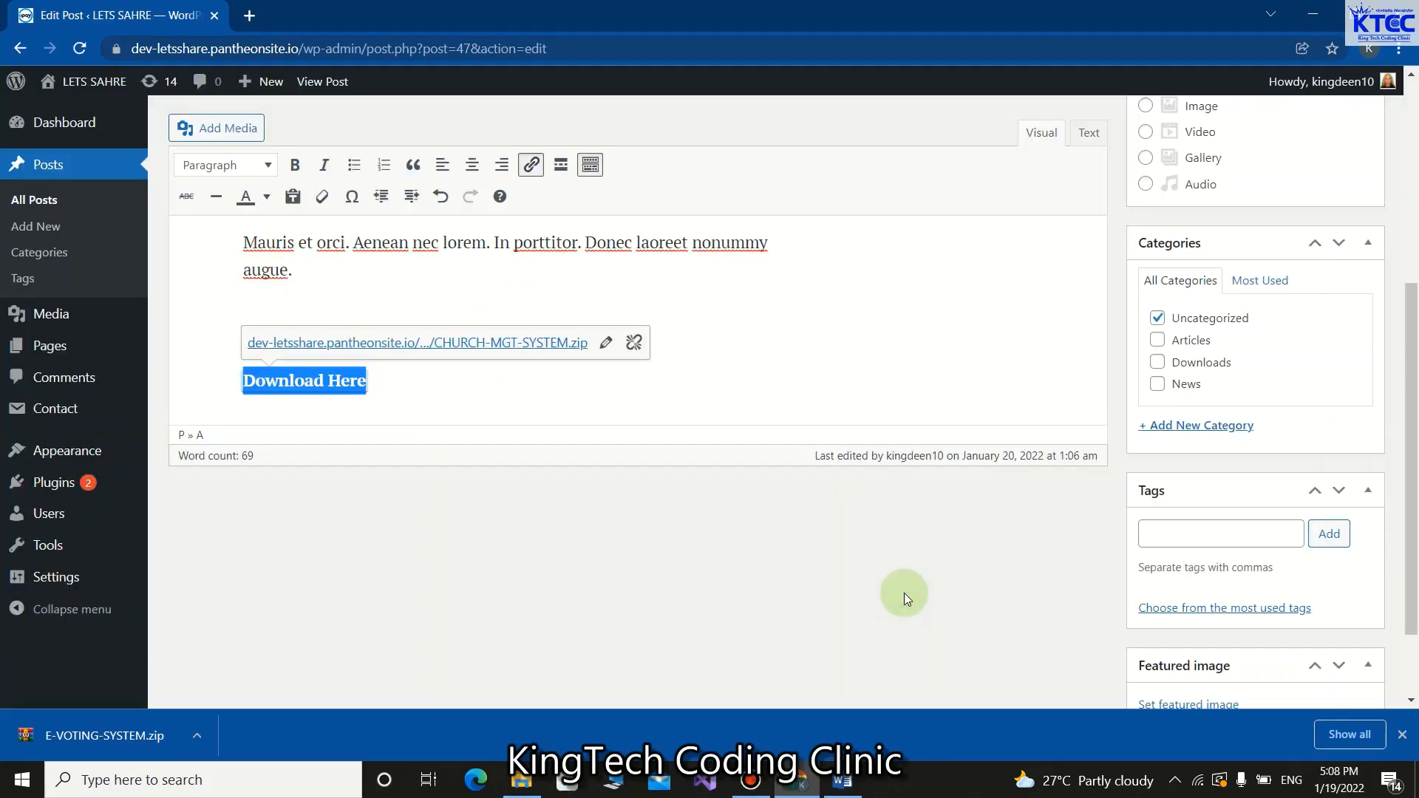
Deselect the linked text and update the Church Mgt System post
click(782, 348)
scroll(811, 348, up, 4)
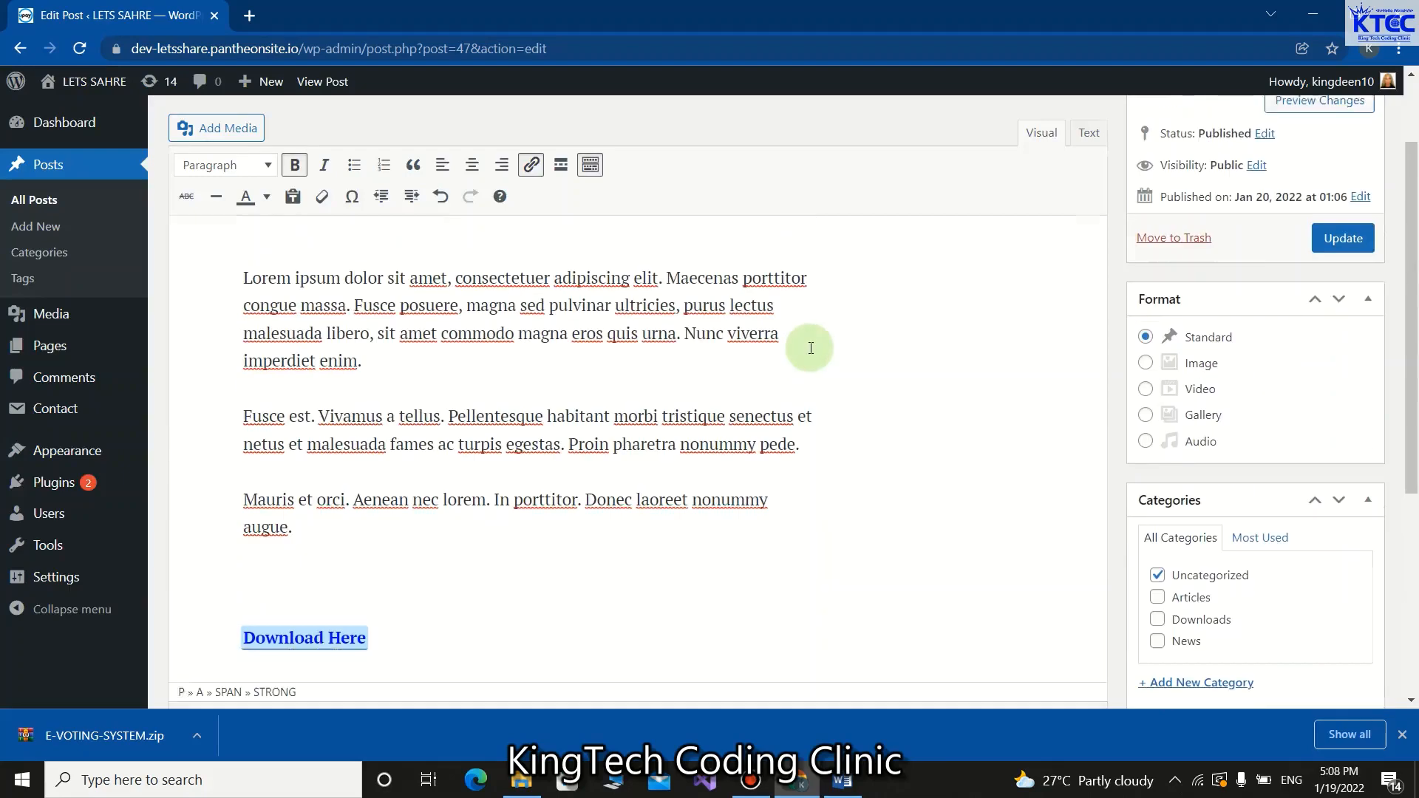
click(1333, 260)
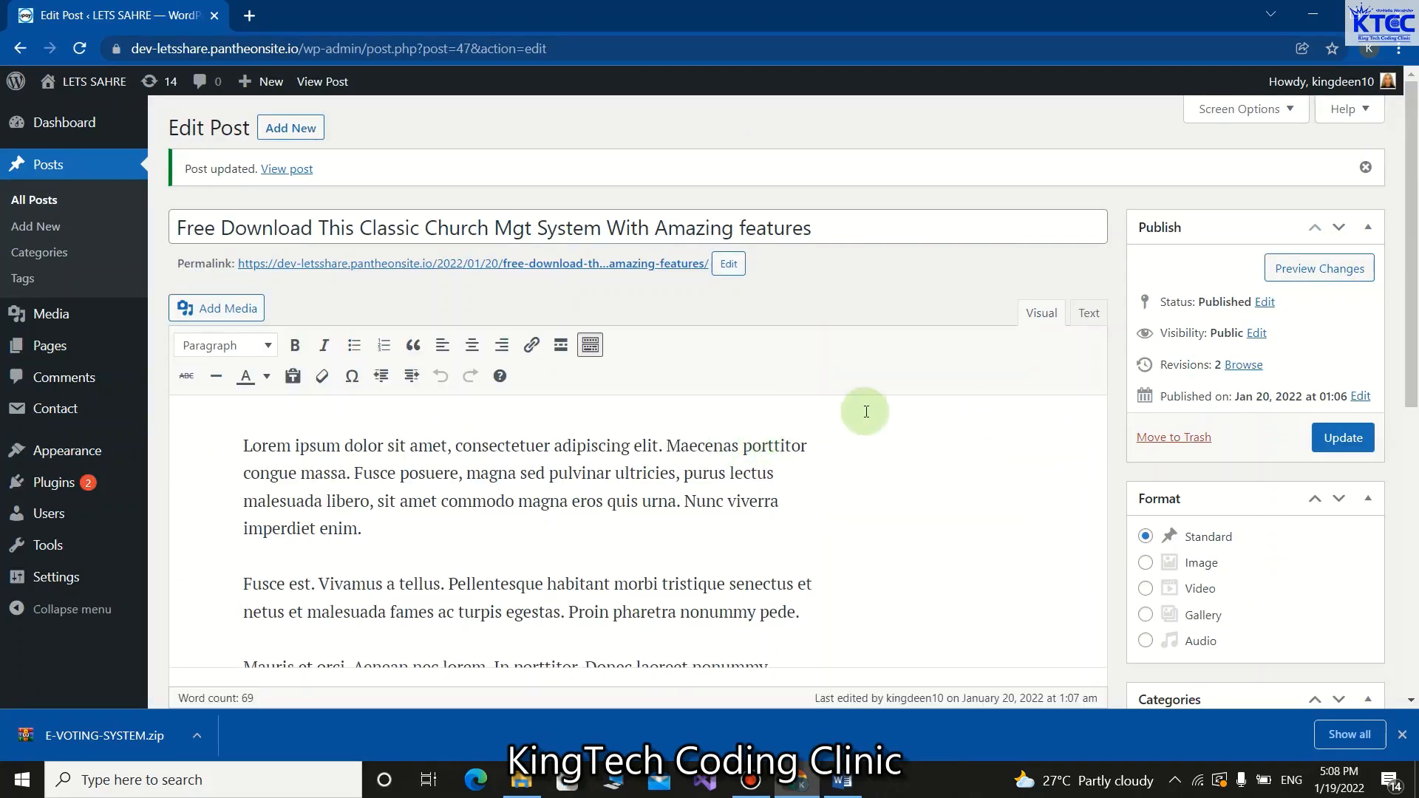
Change the post's category from Uncategorized to Downloads
scroll(867, 411, down, 6)
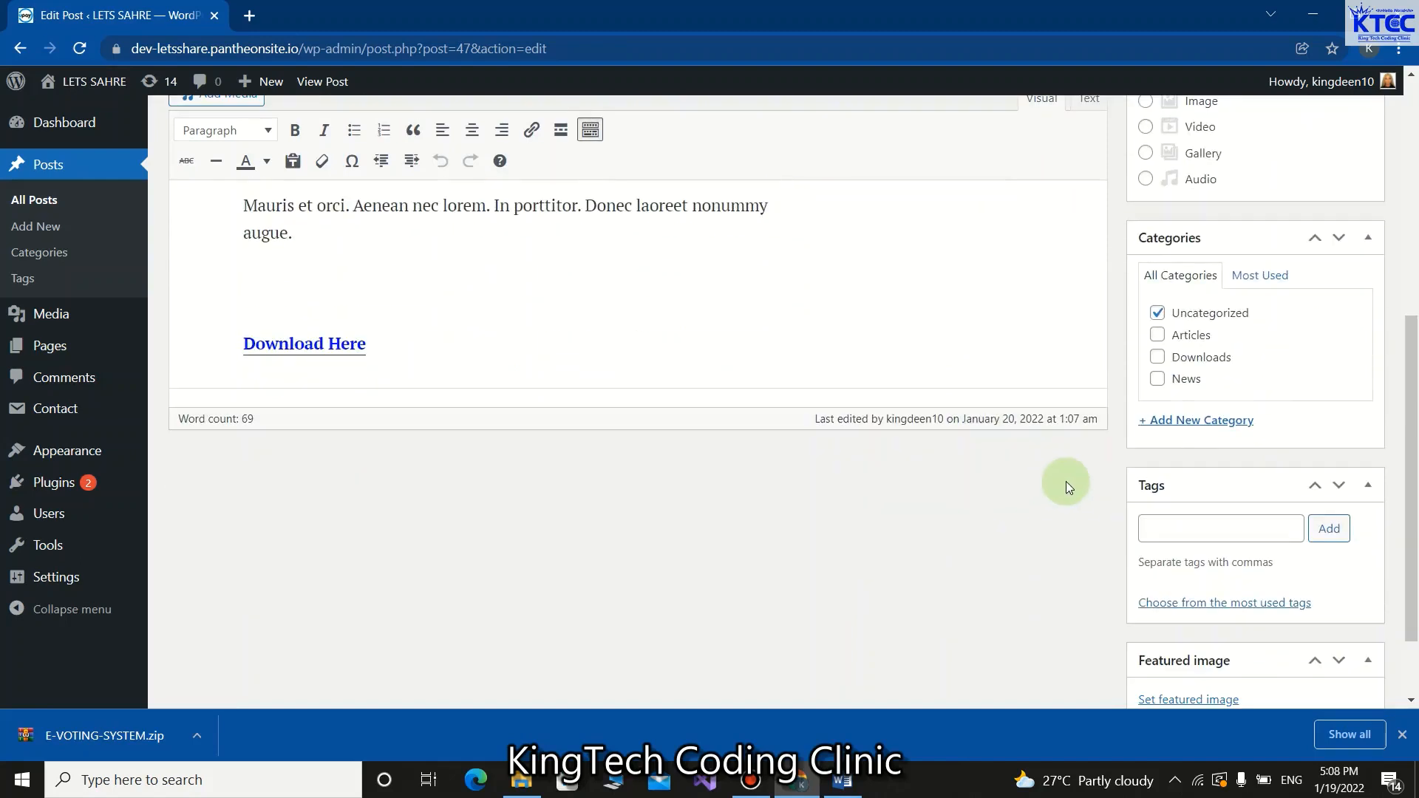
click(1157, 360)
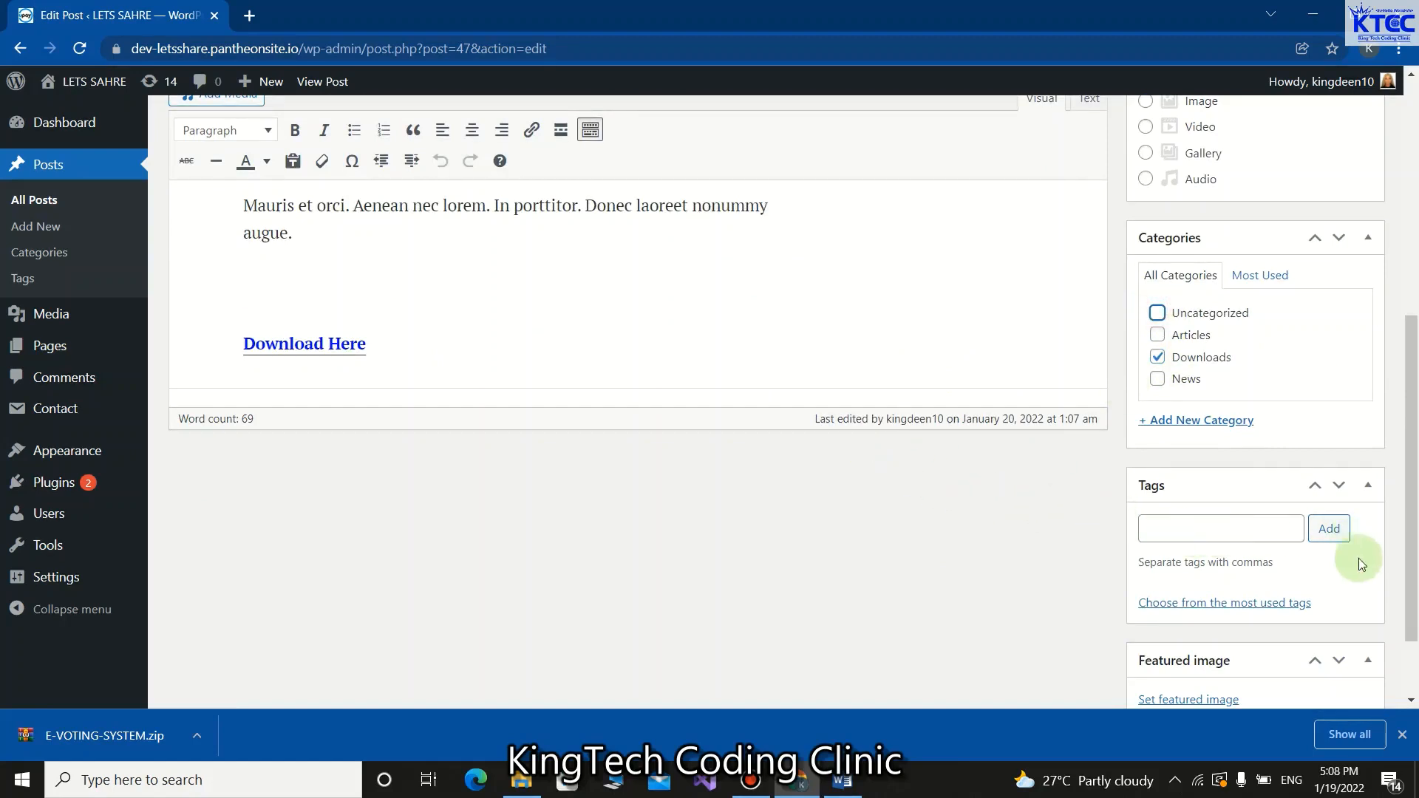
scroll(1289, 556, down, 2)
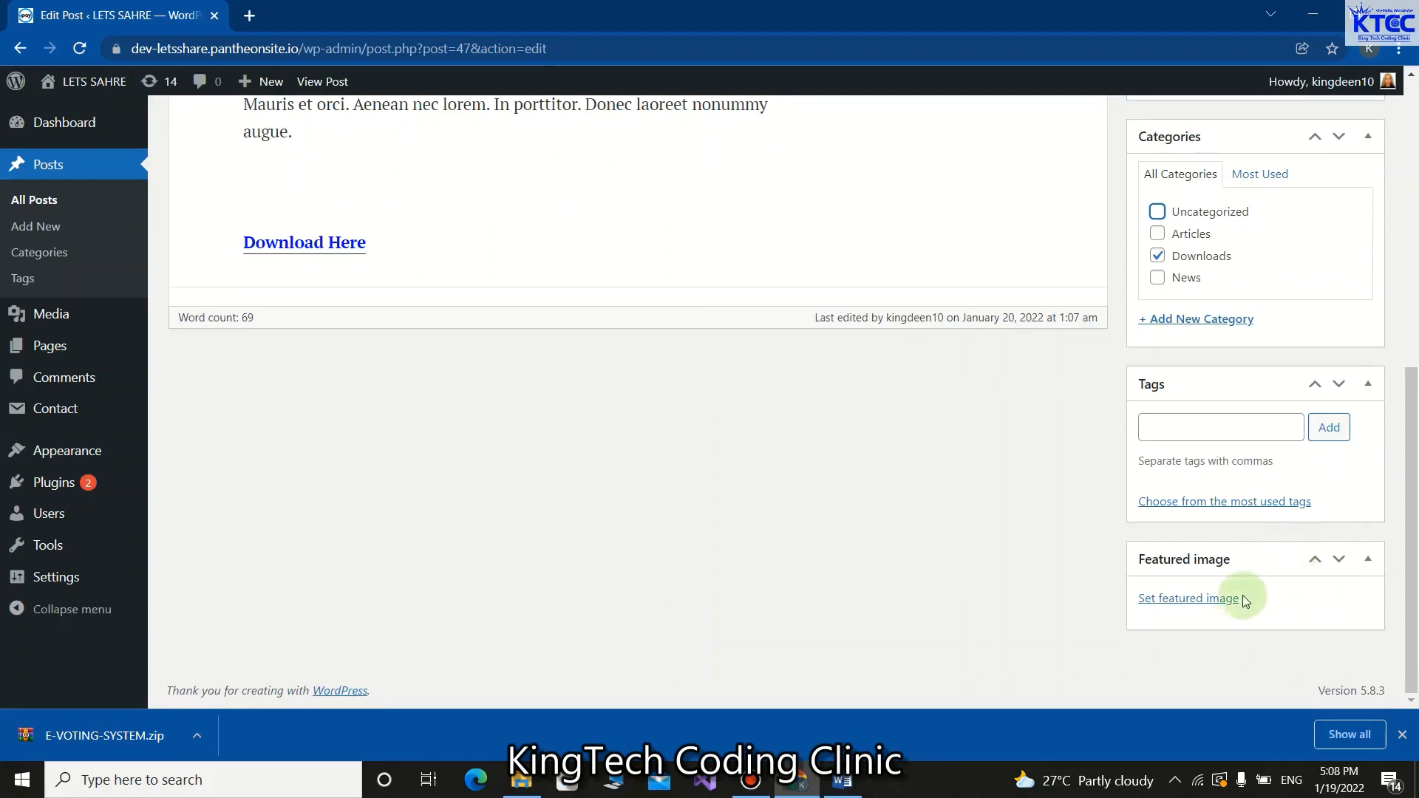
Upload CMS 1.PNG from the WEB TOOLS folder on the Desktop and set it as the post's featured image
click(1213, 599)
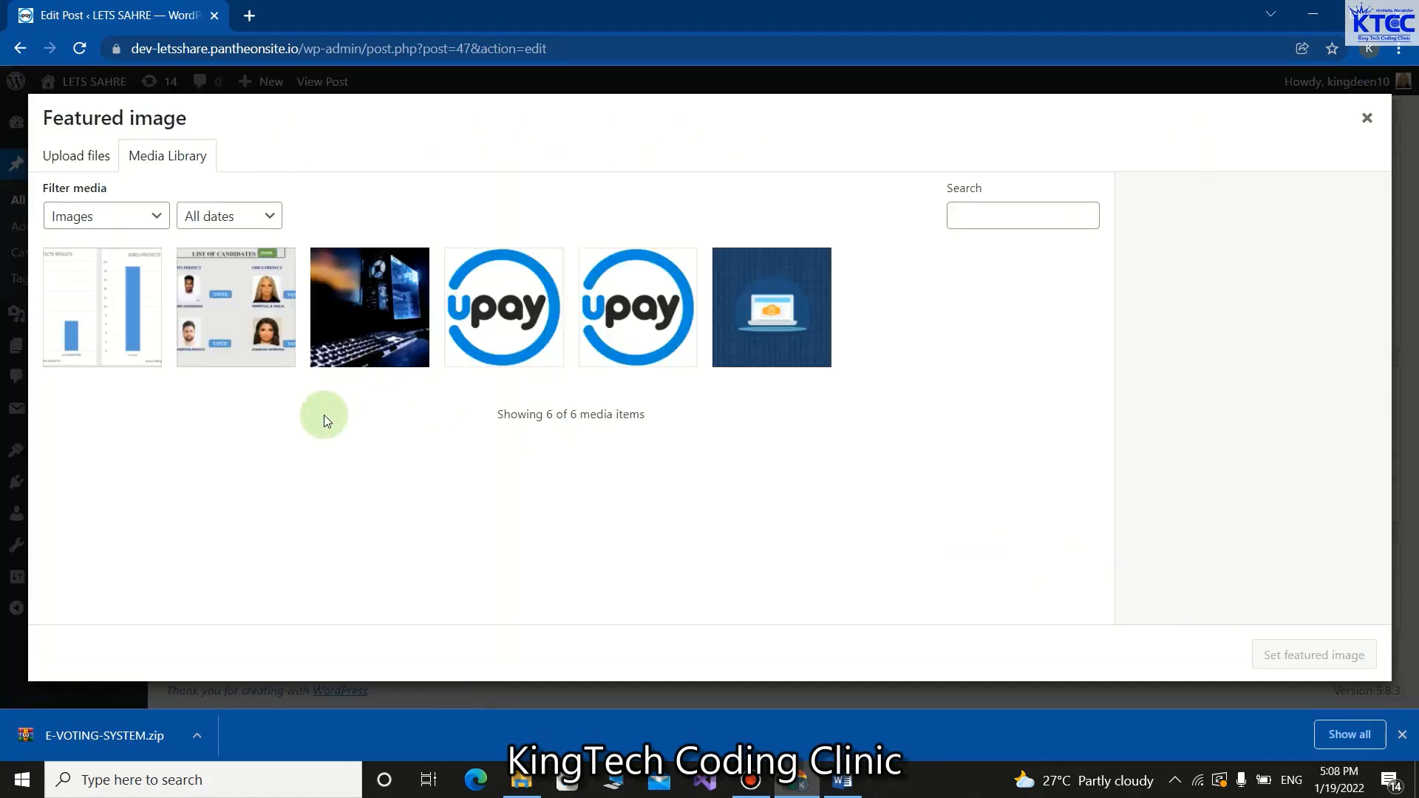
click(77, 156)
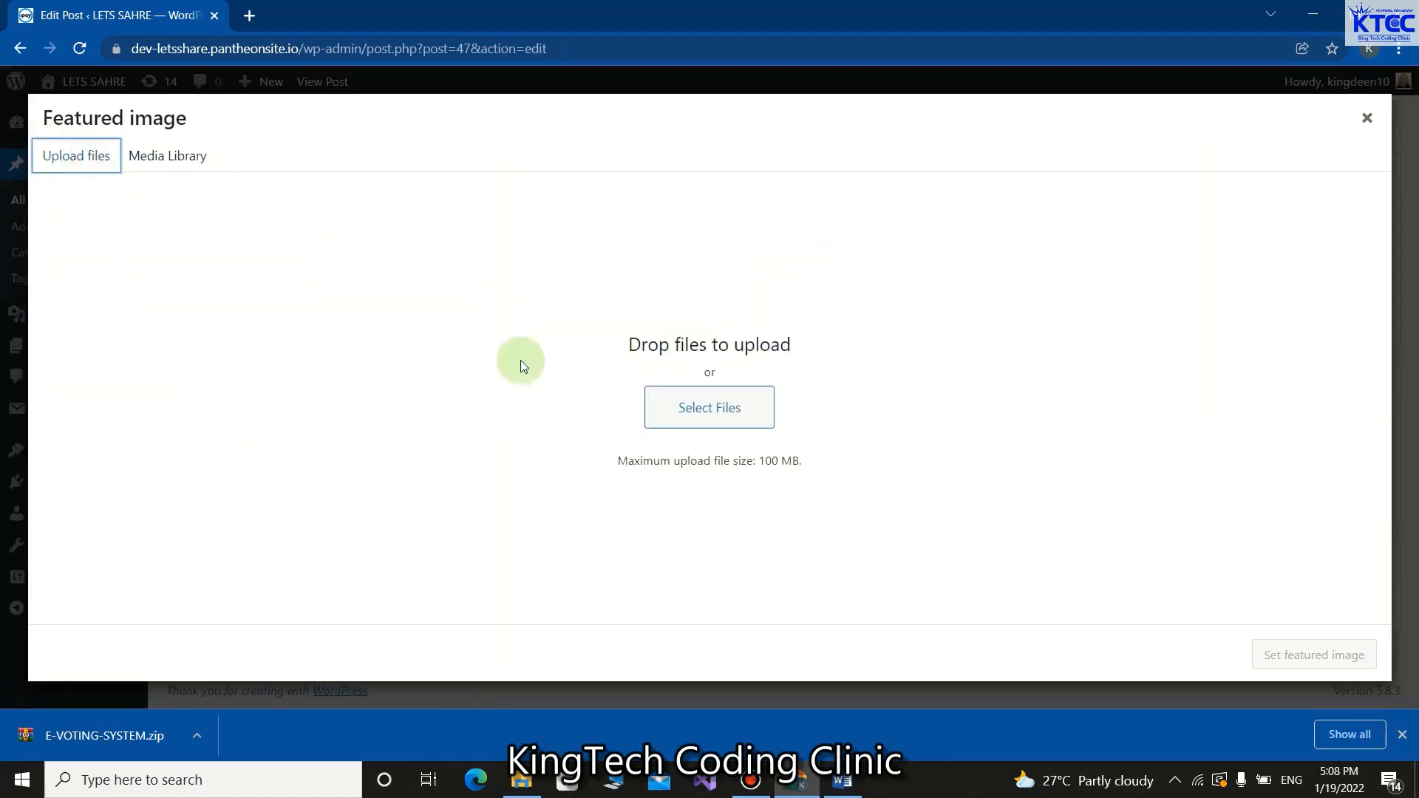
click(711, 411)
scroll(719, 393, down, 1)
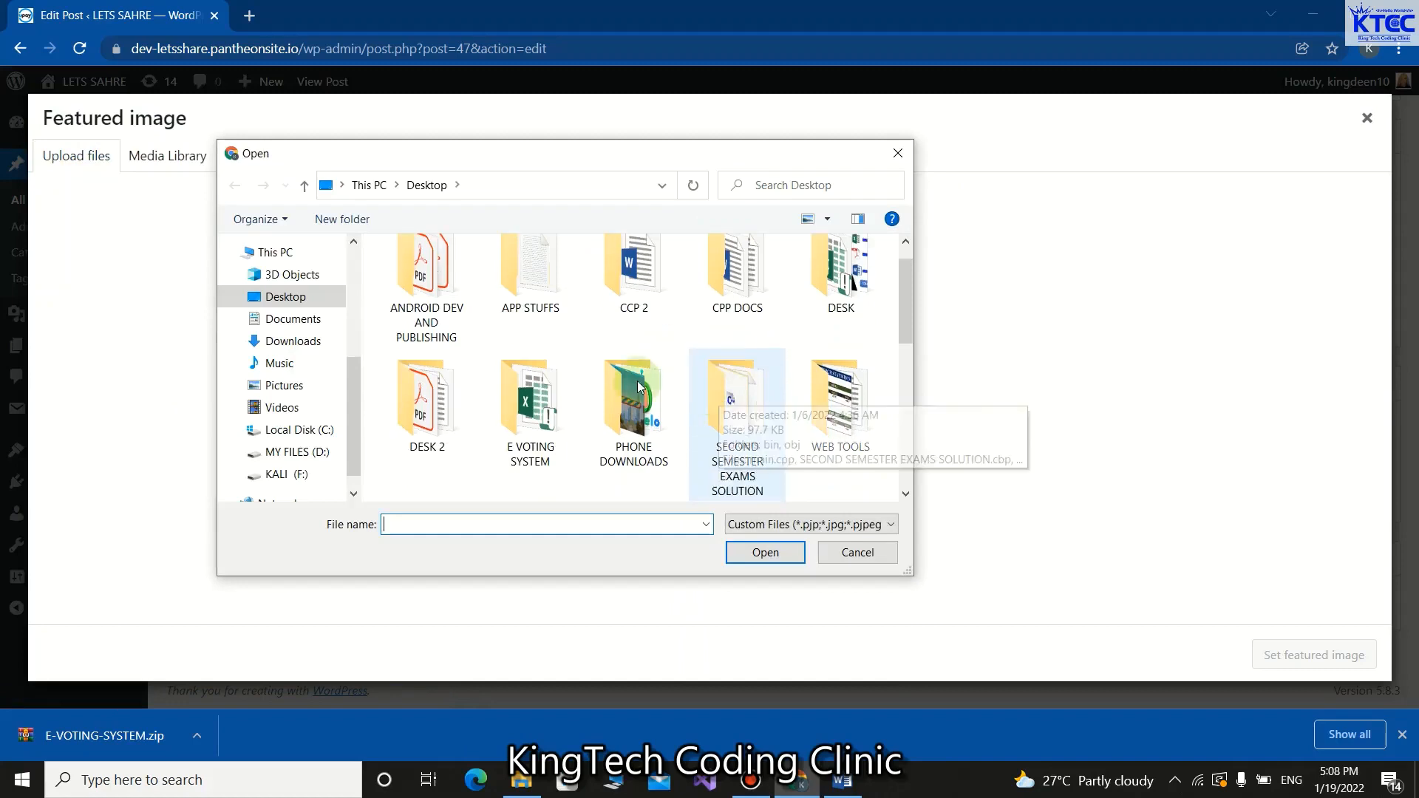
click(640, 380)
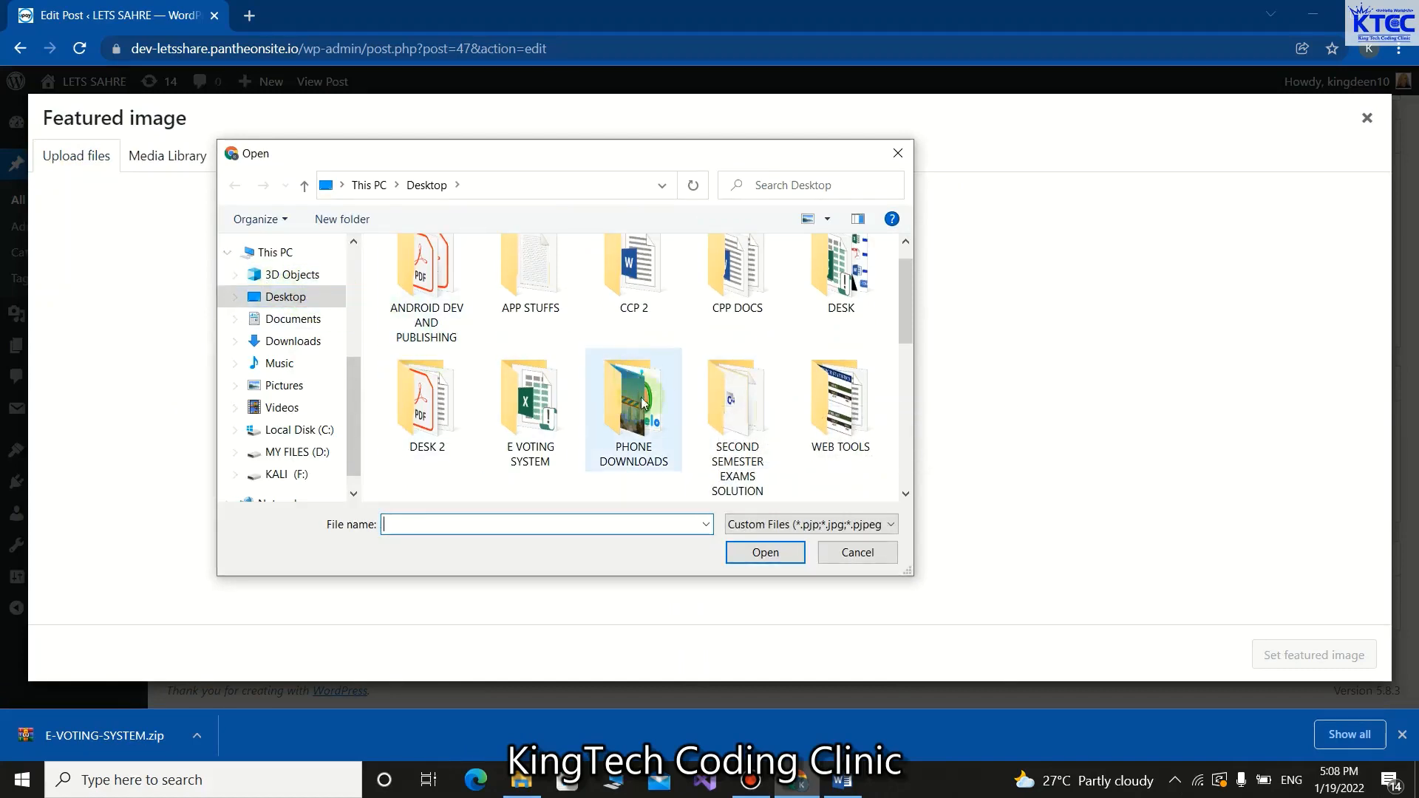
double_click(840, 418)
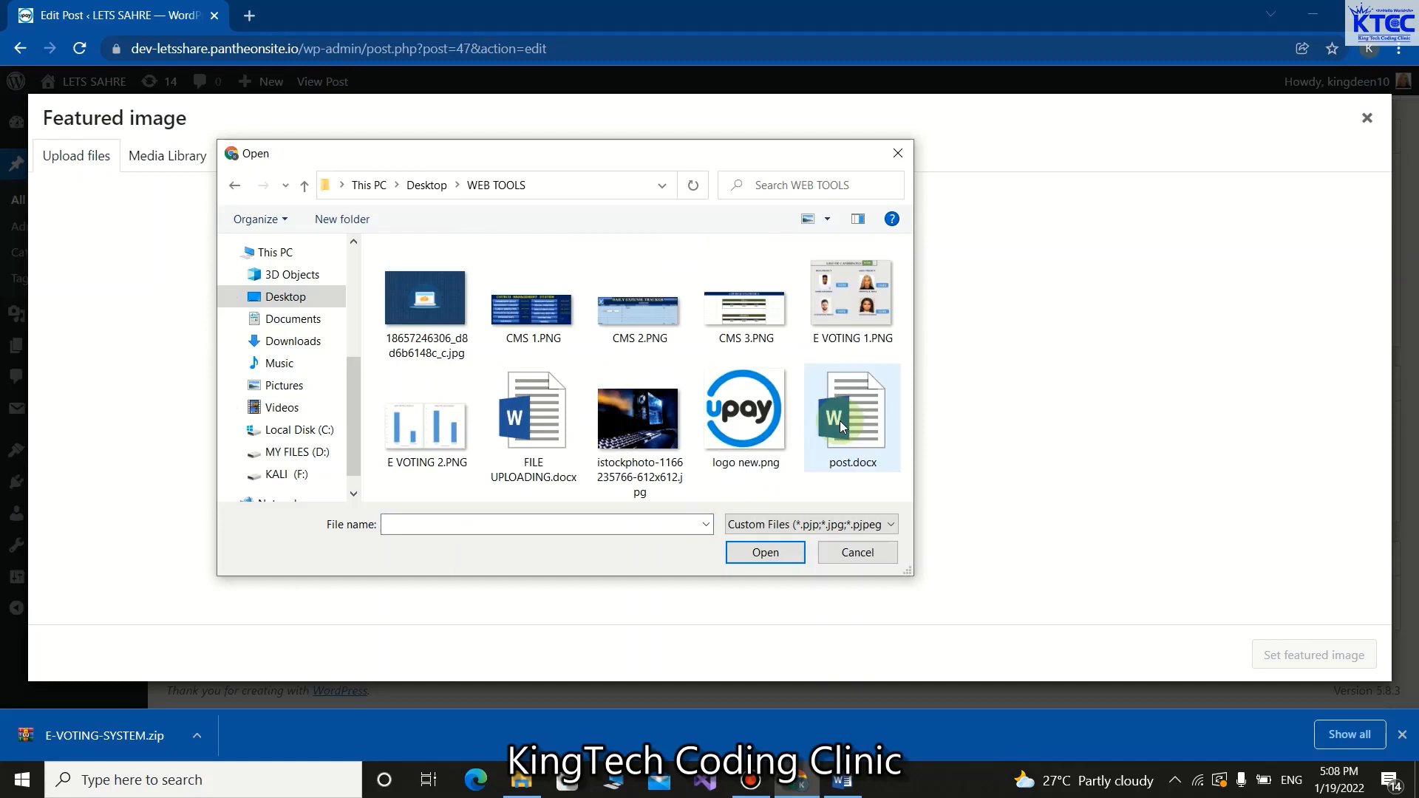
click(521, 310)
click(765, 553)
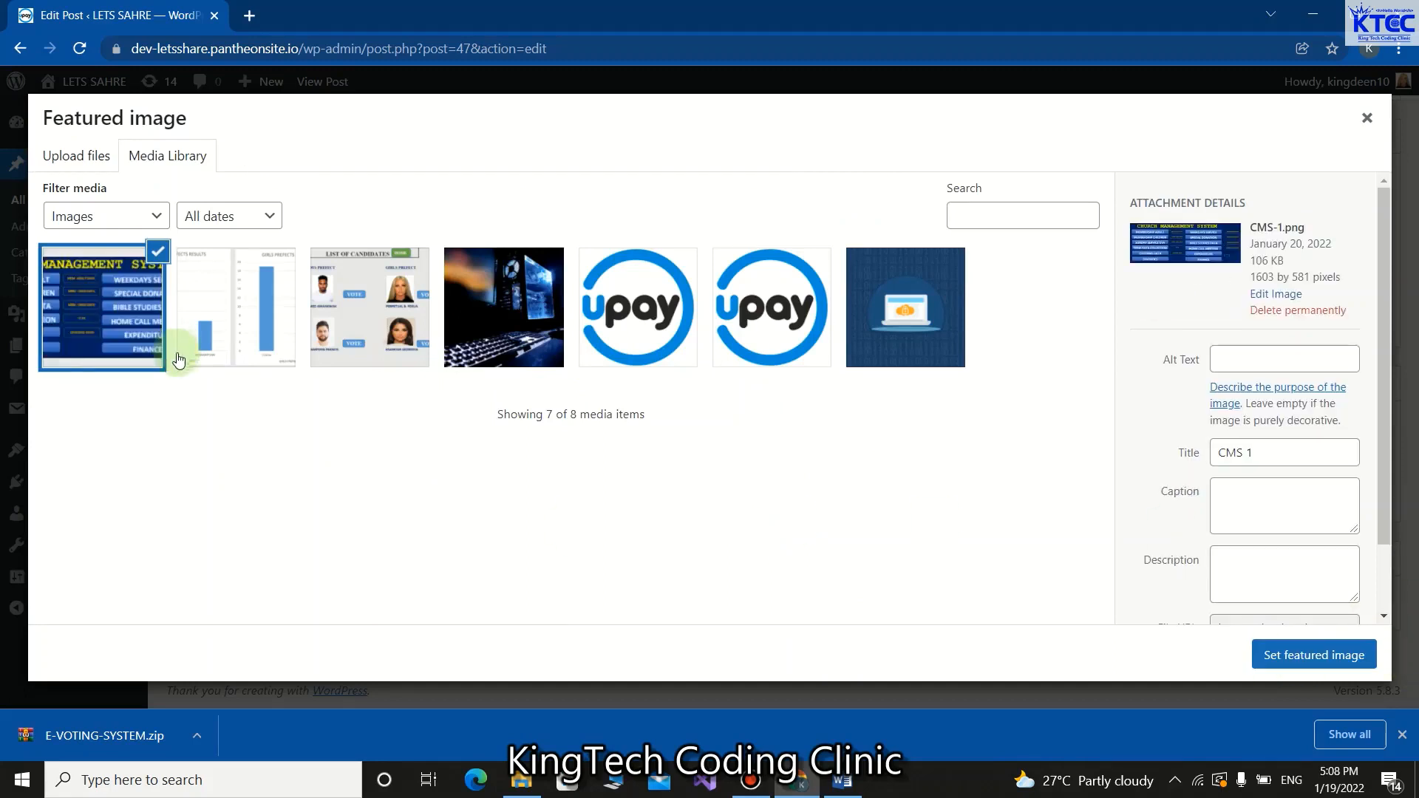
click(1334, 658)
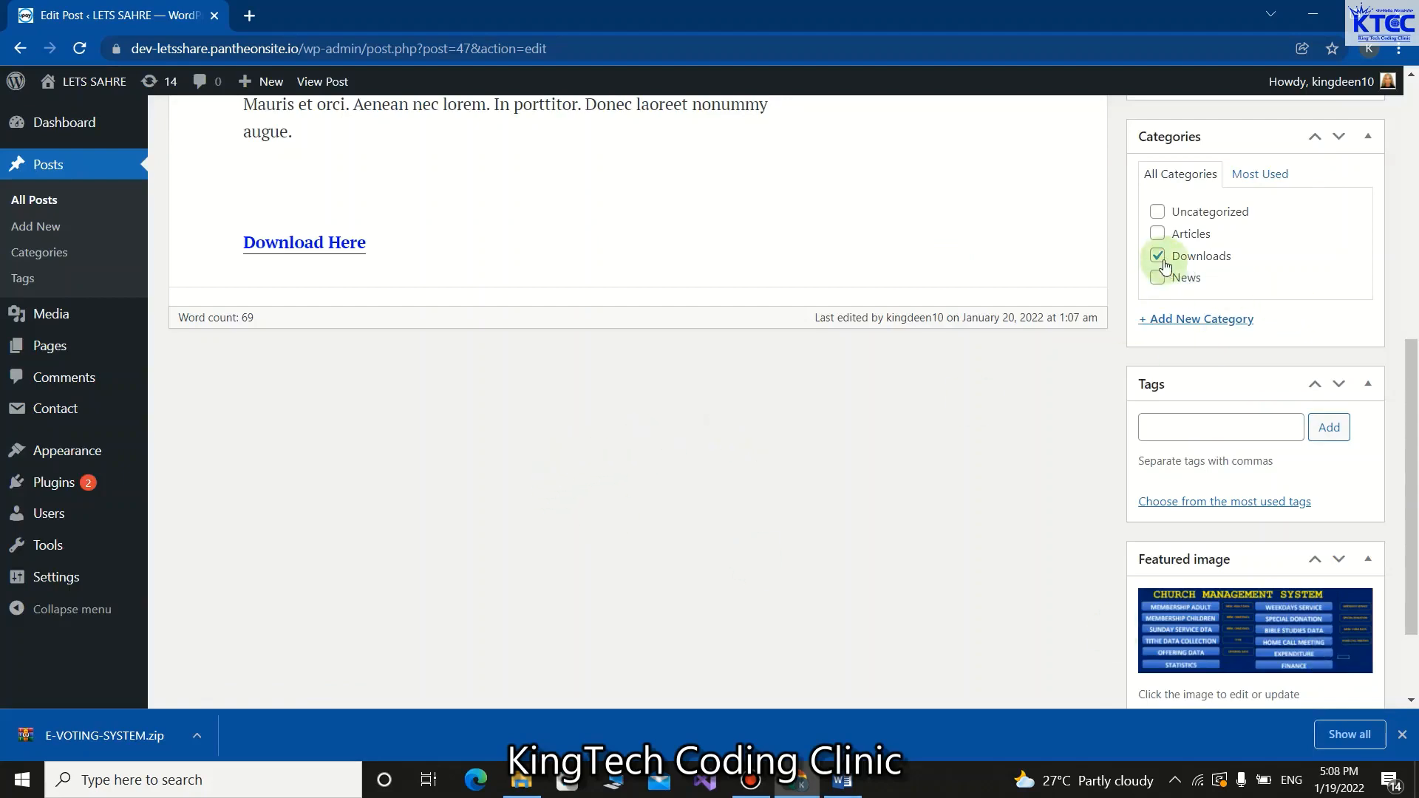
Update the Church Mgt System post and review its published page from the featured image to the download link
scroll(1029, 349, up, 6)
click(1348, 340)
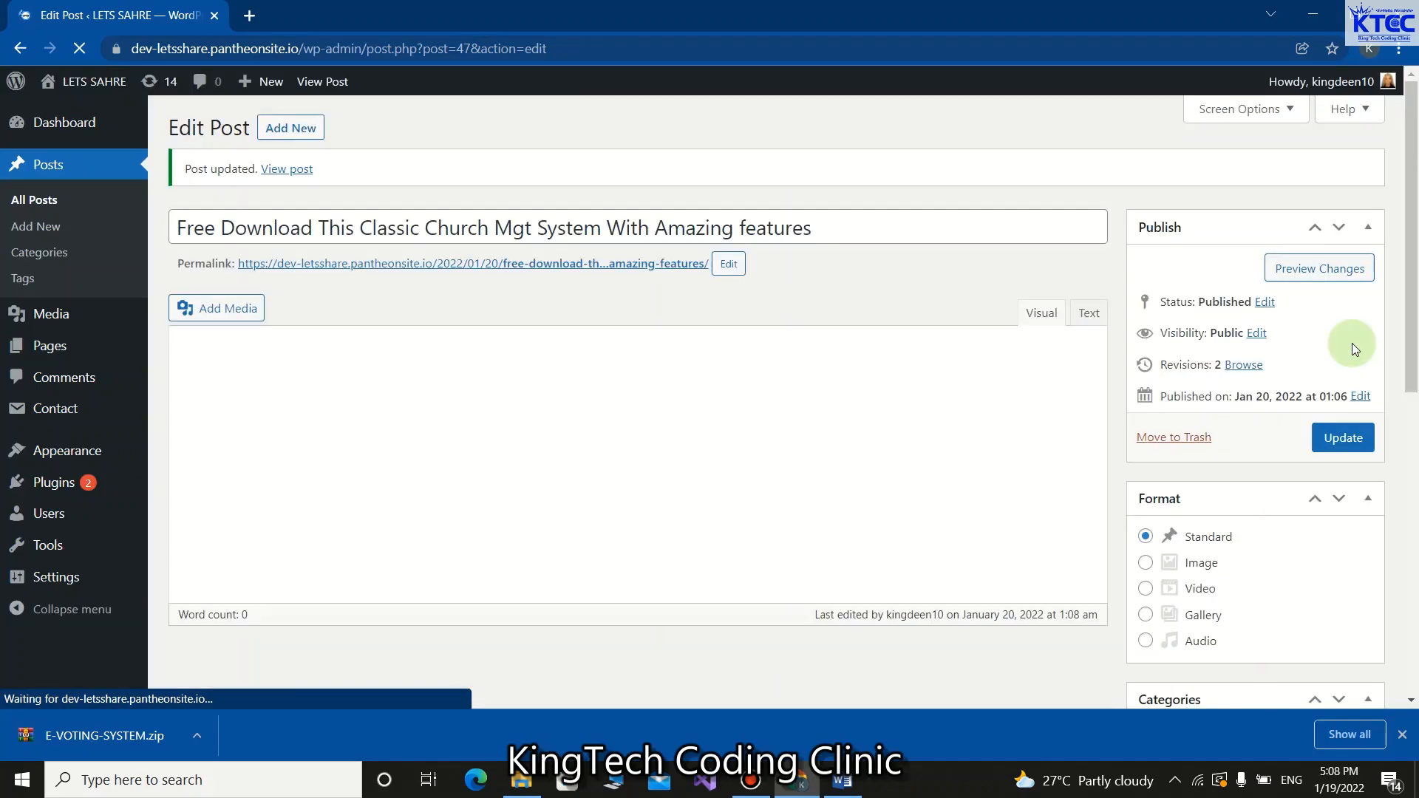
click(288, 169)
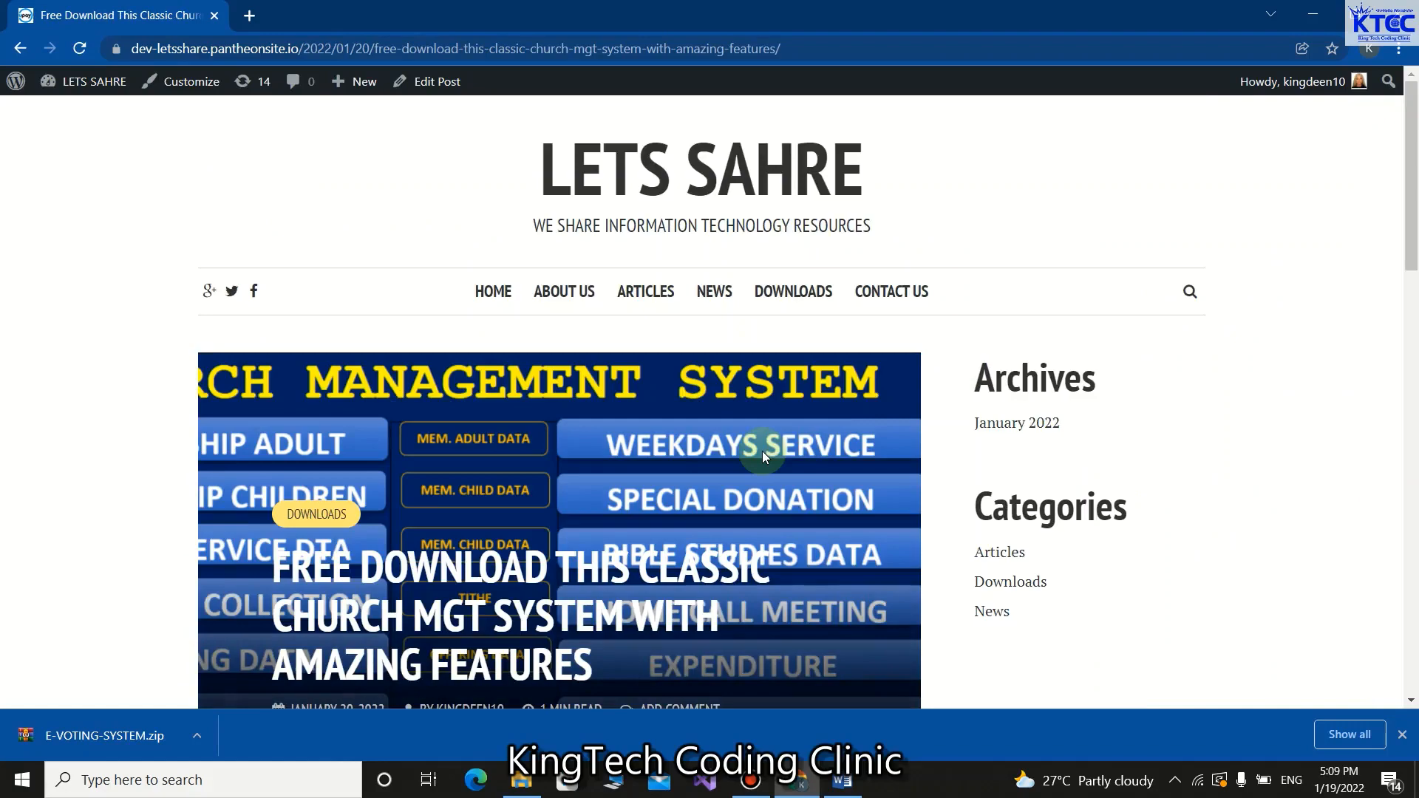
scroll(761, 453, down, 4)
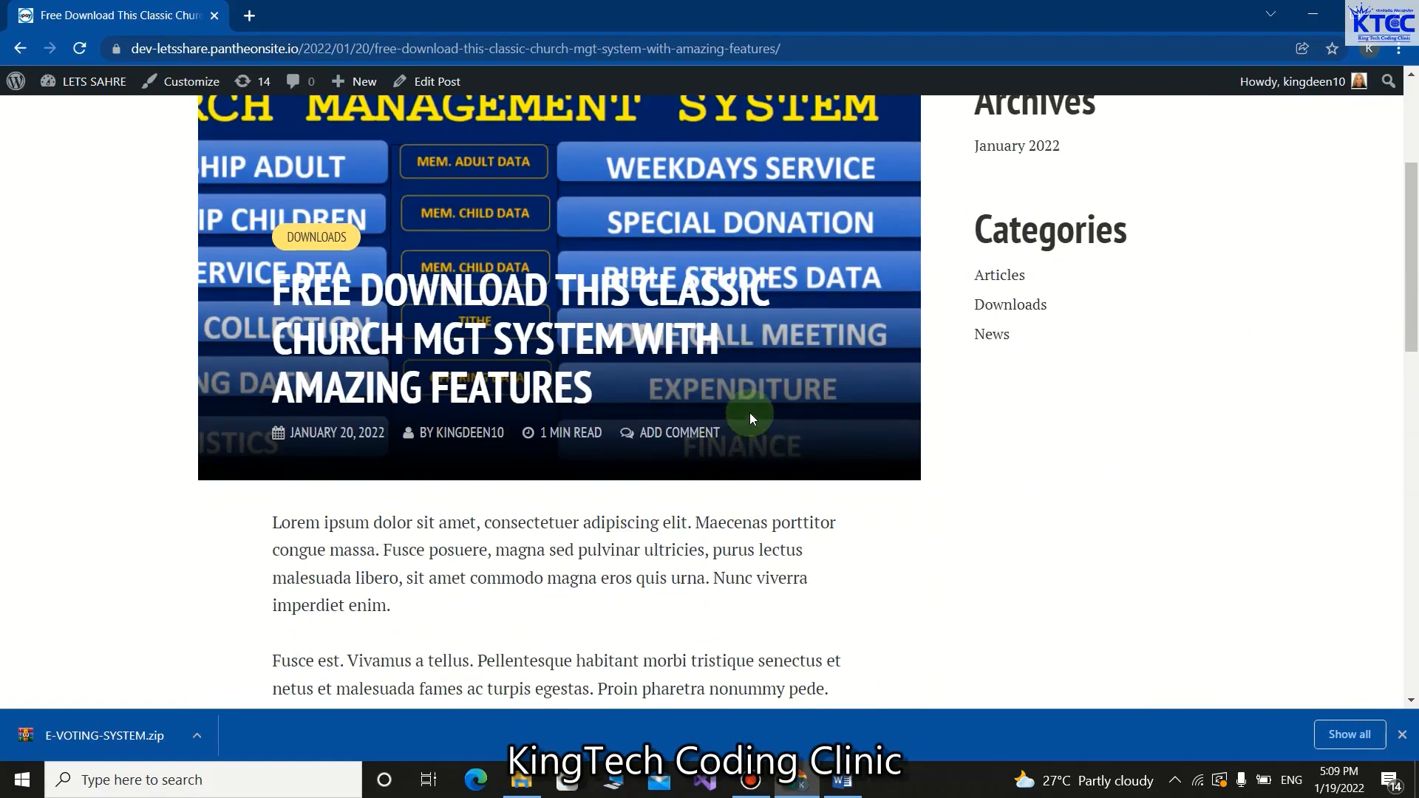
scroll(749, 413, down, 6)
scroll(749, 413, up, 3)
scroll(750, 418, up, 8)
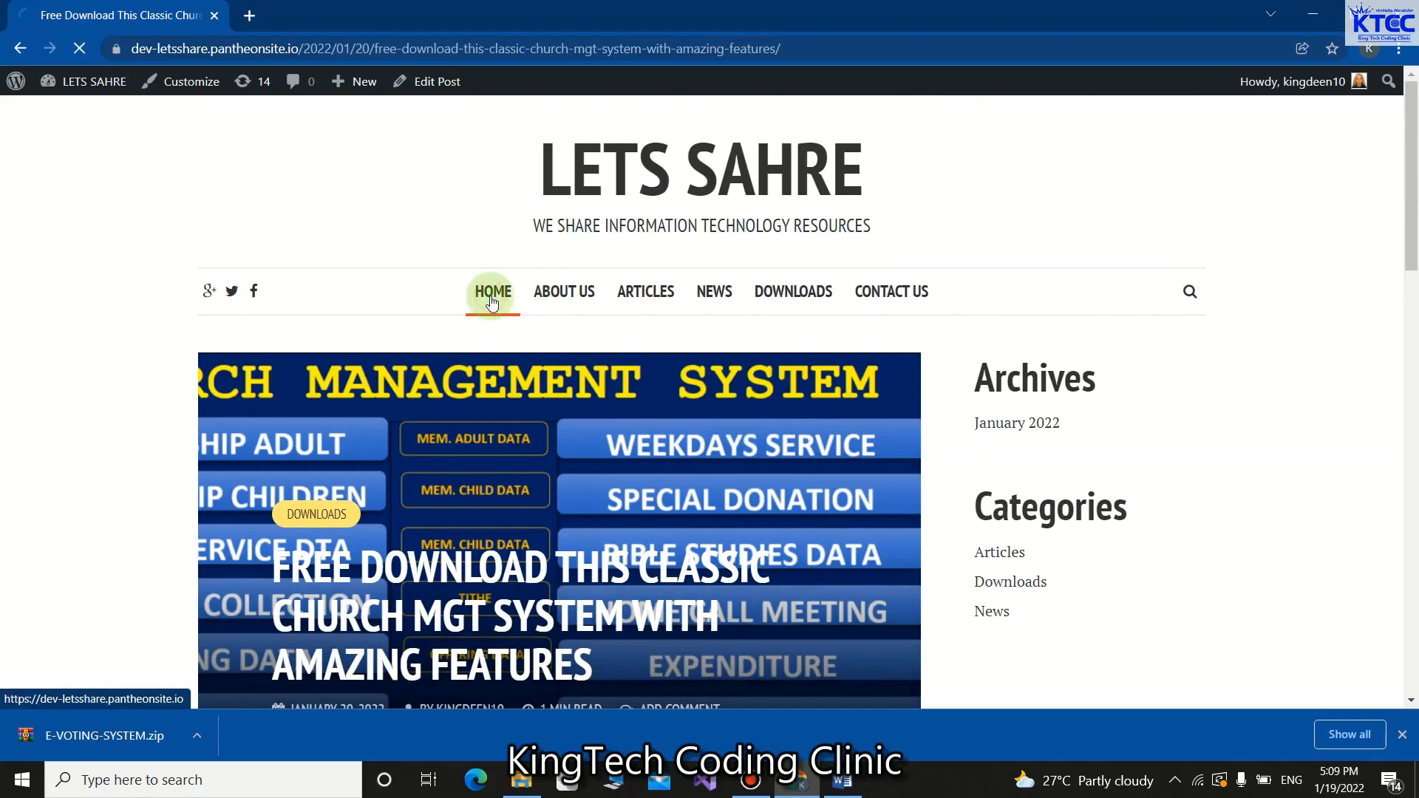
Examine the site's home page, checking the latest post entries and the Featured Posts list
scroll(492, 303, down, 8)
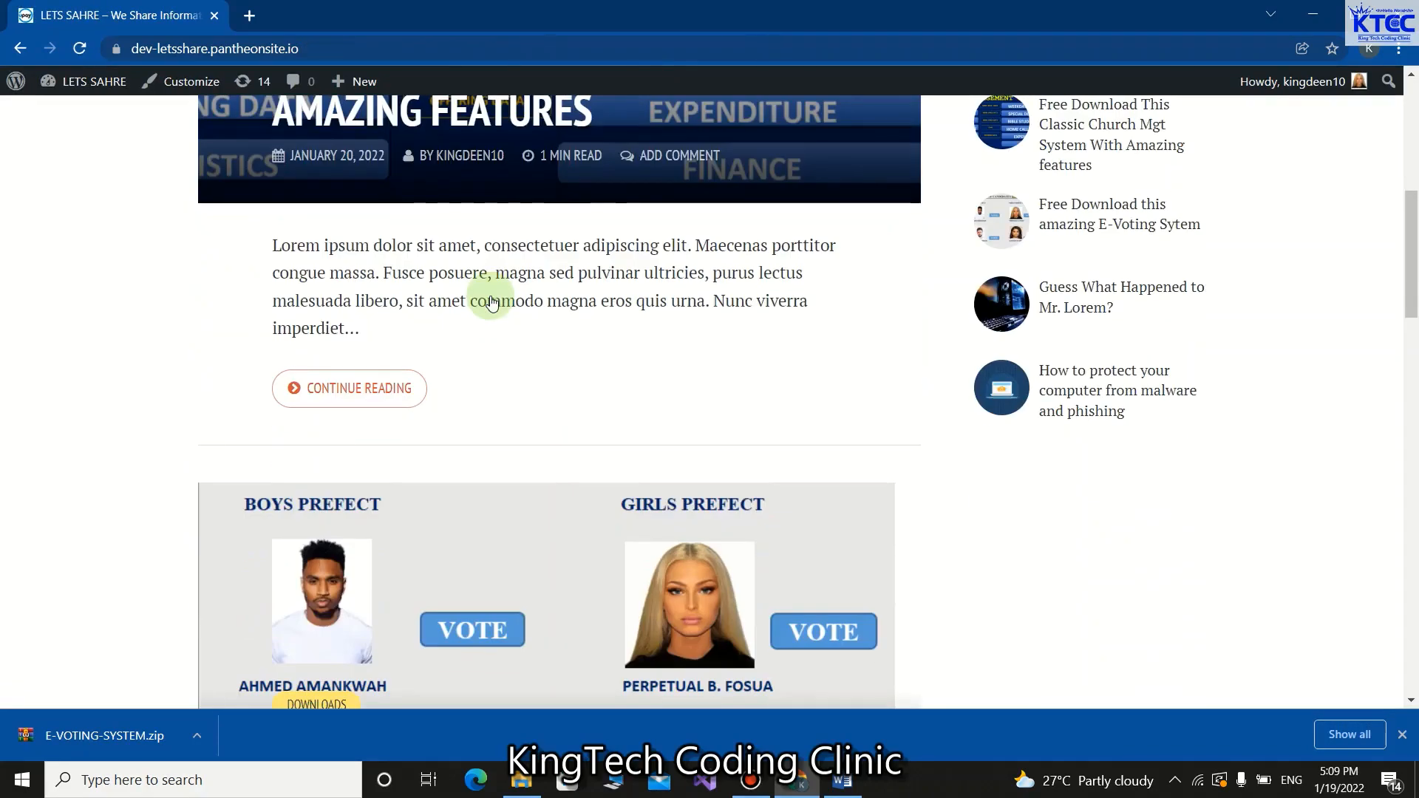
scroll(492, 303, down, 3)
scroll(492, 303, up, 3)
scroll(569, 303, up, 2)
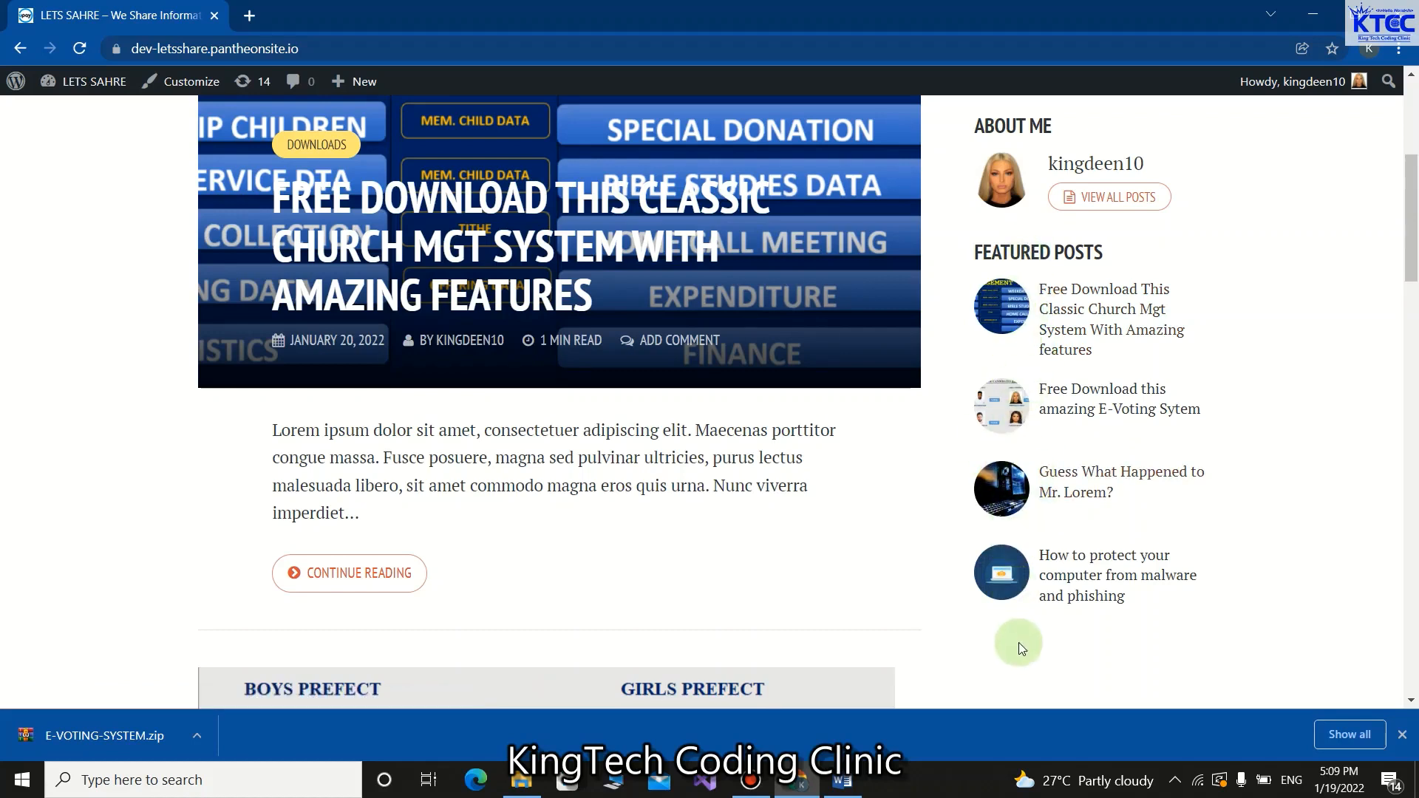
scroll(795, 517, down, 3)
scroll(795, 517, up, 3)
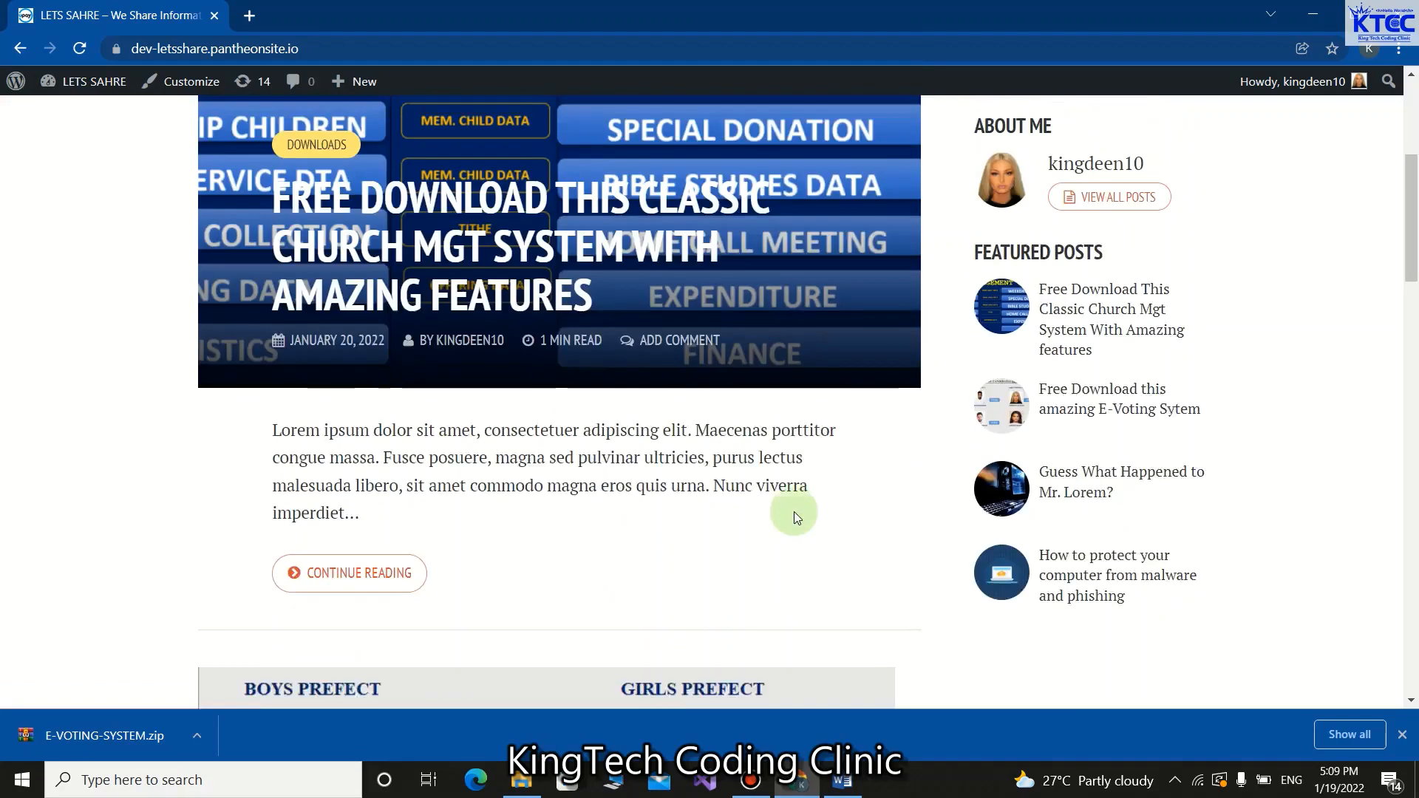
scroll(794, 517, up, 5)
Open the site's Downloads category page and check the posts listed there
click(793, 291)
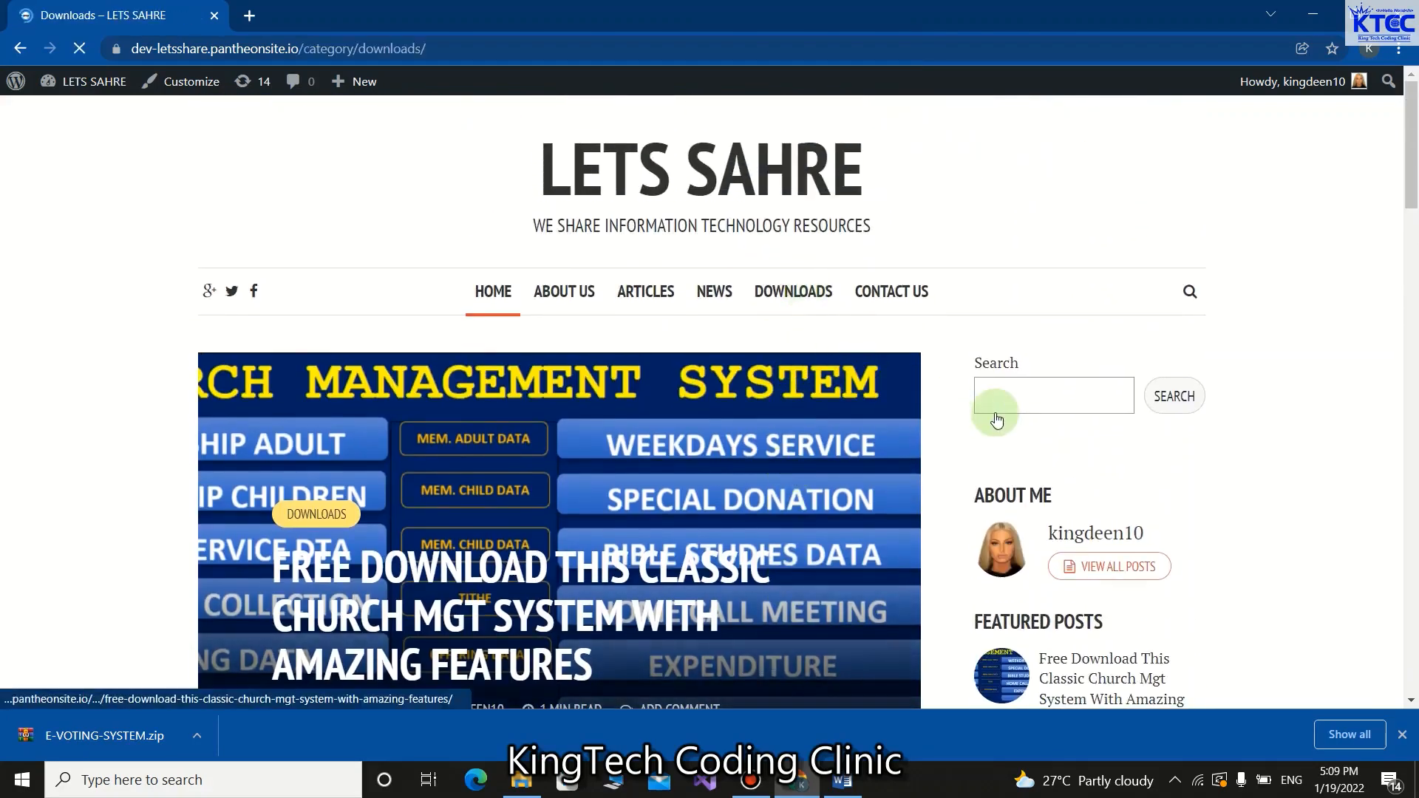
scroll(473, 425, down, 10)
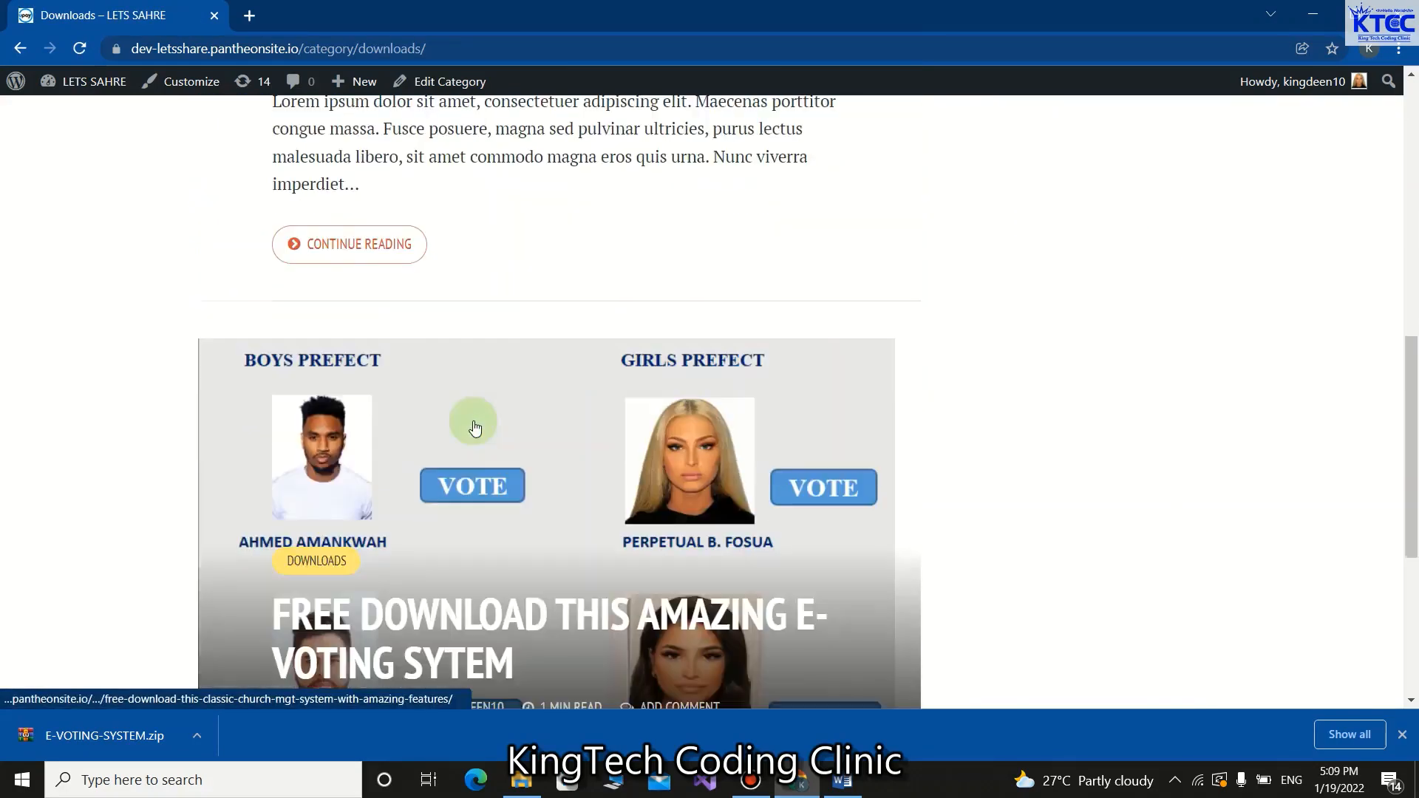
scroll(466, 473, down, 5)
scroll(477, 404, up, 3)
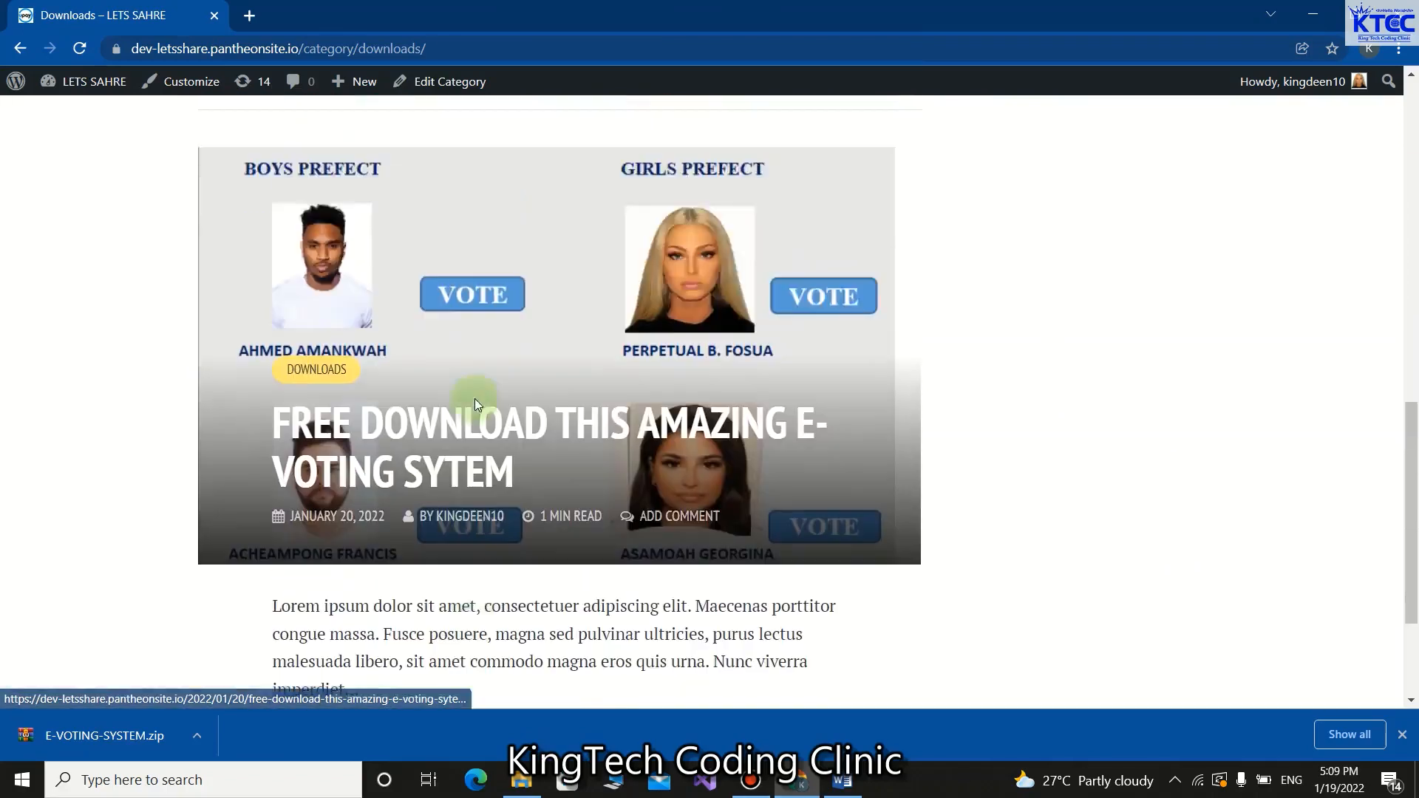
scroll(474, 397, up, 3)
Open the full Church Mgt System post and test its "Download Here" link by downloading the zip file
click(378, 325)
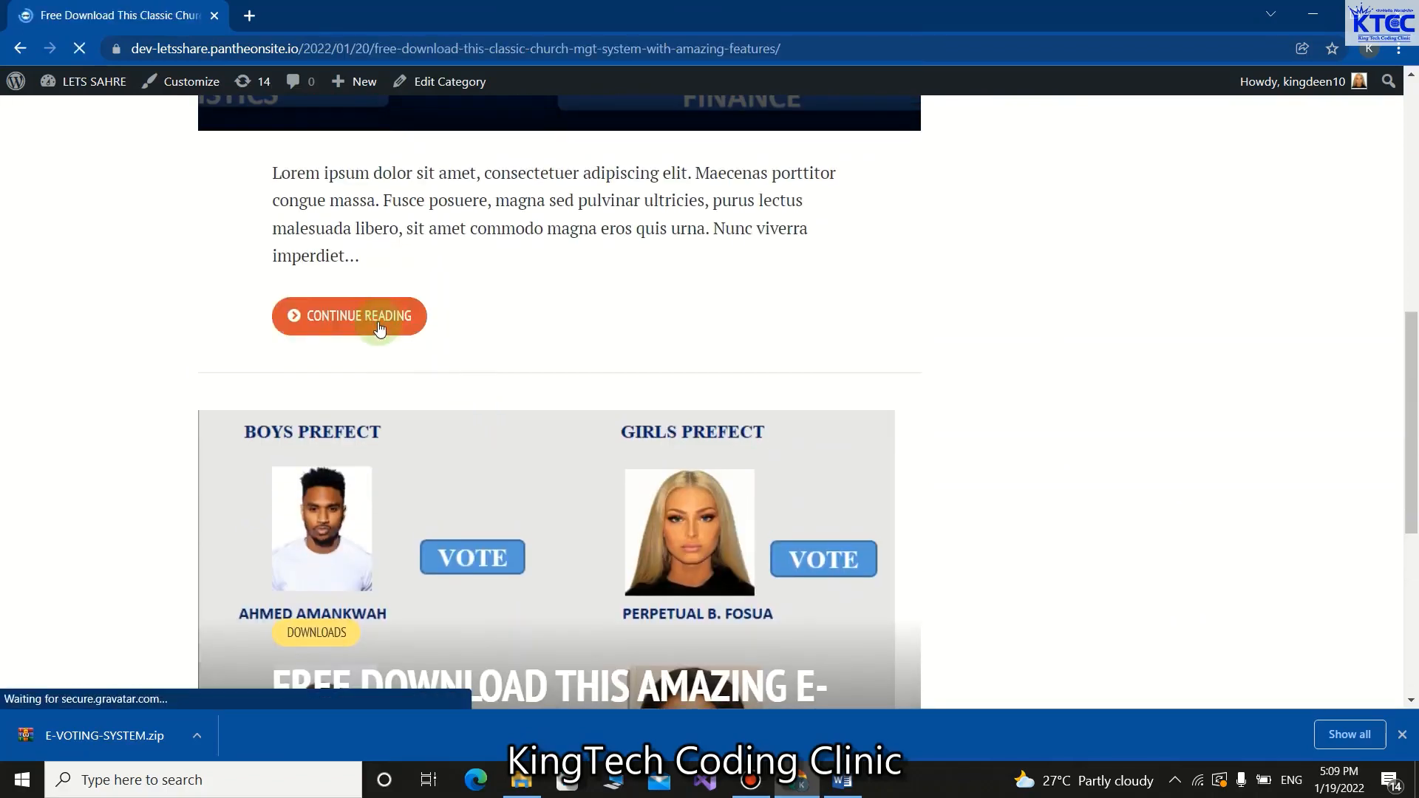
scroll(551, 394, down, 13)
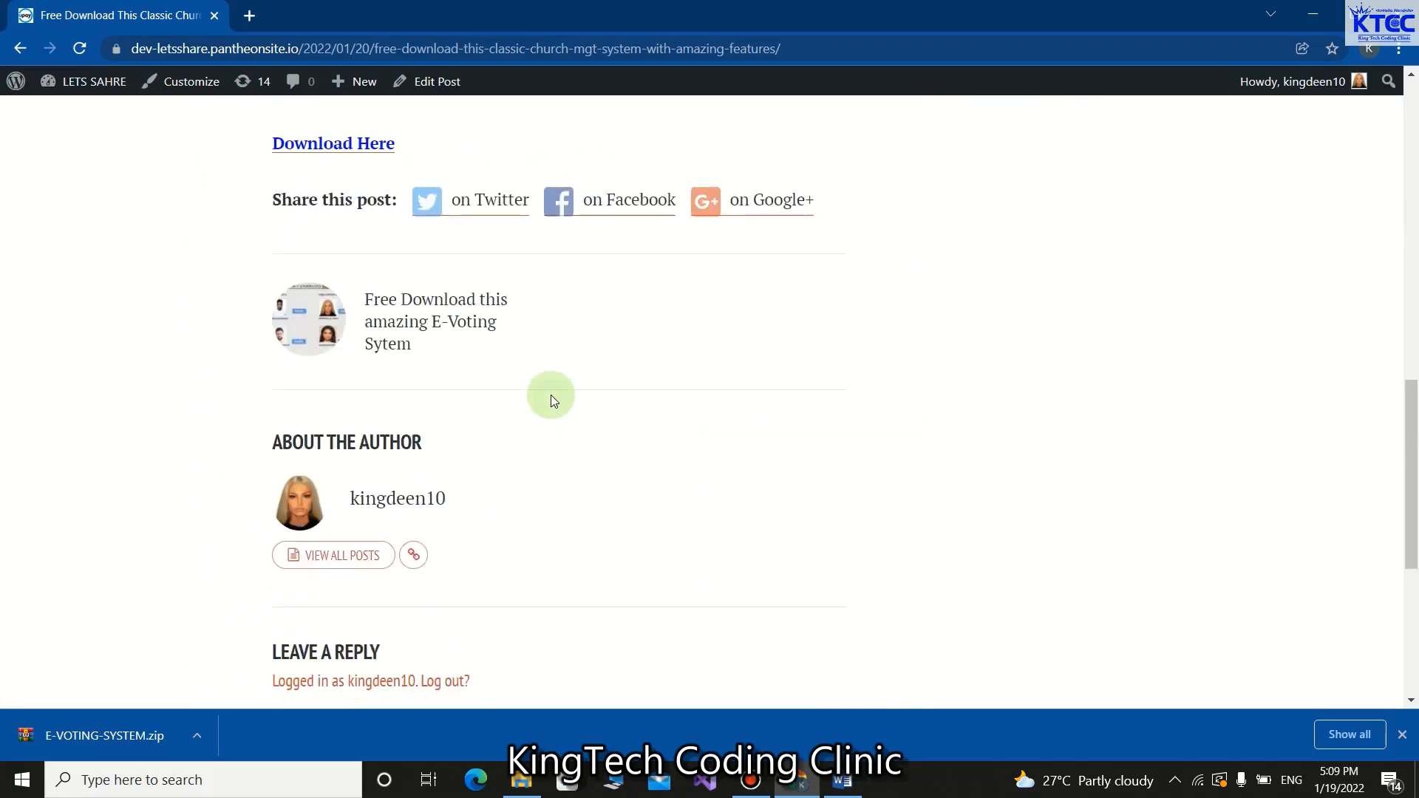
scroll(551, 394, up, 1)
click(292, 235)
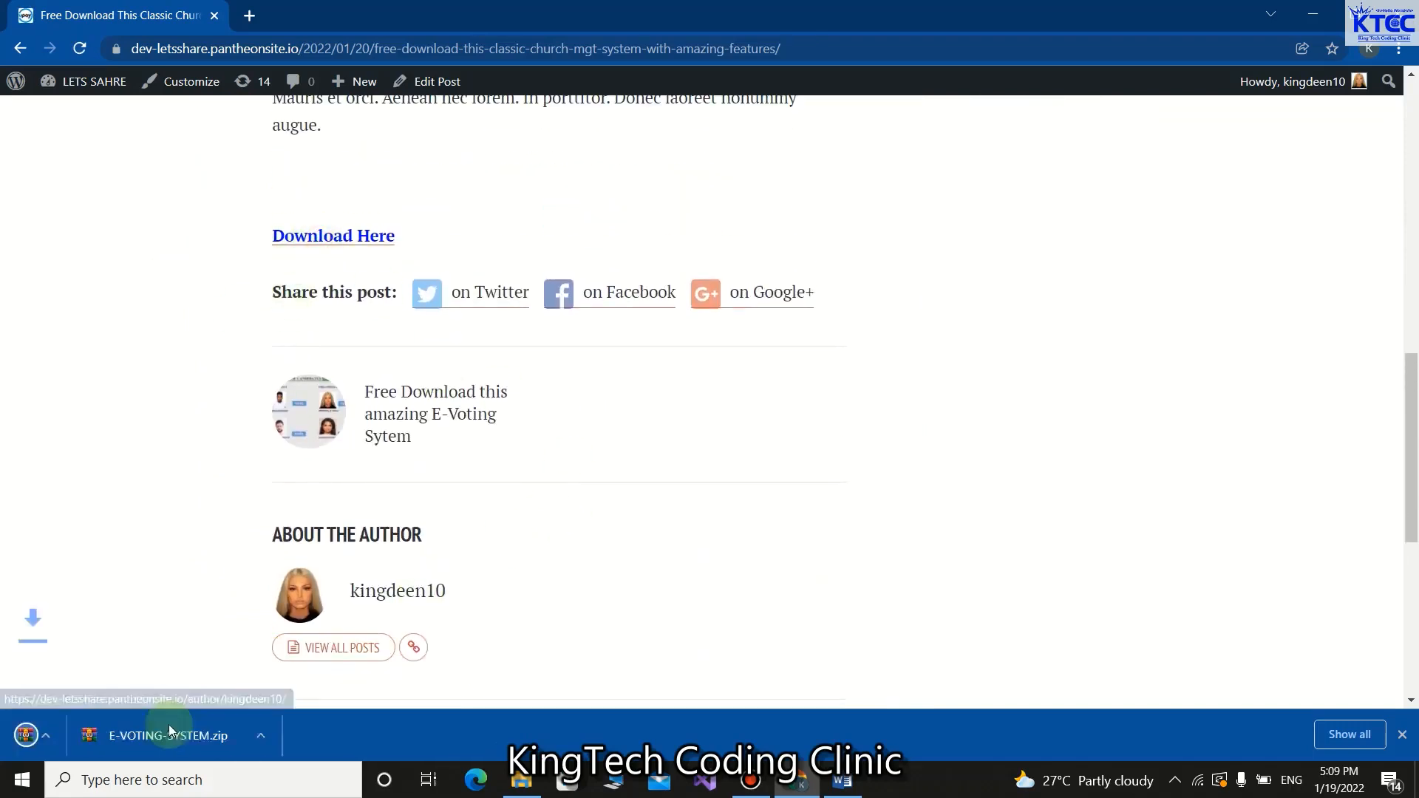
View the site's Articles category page and start a new post
scroll(773, 379, up, 6)
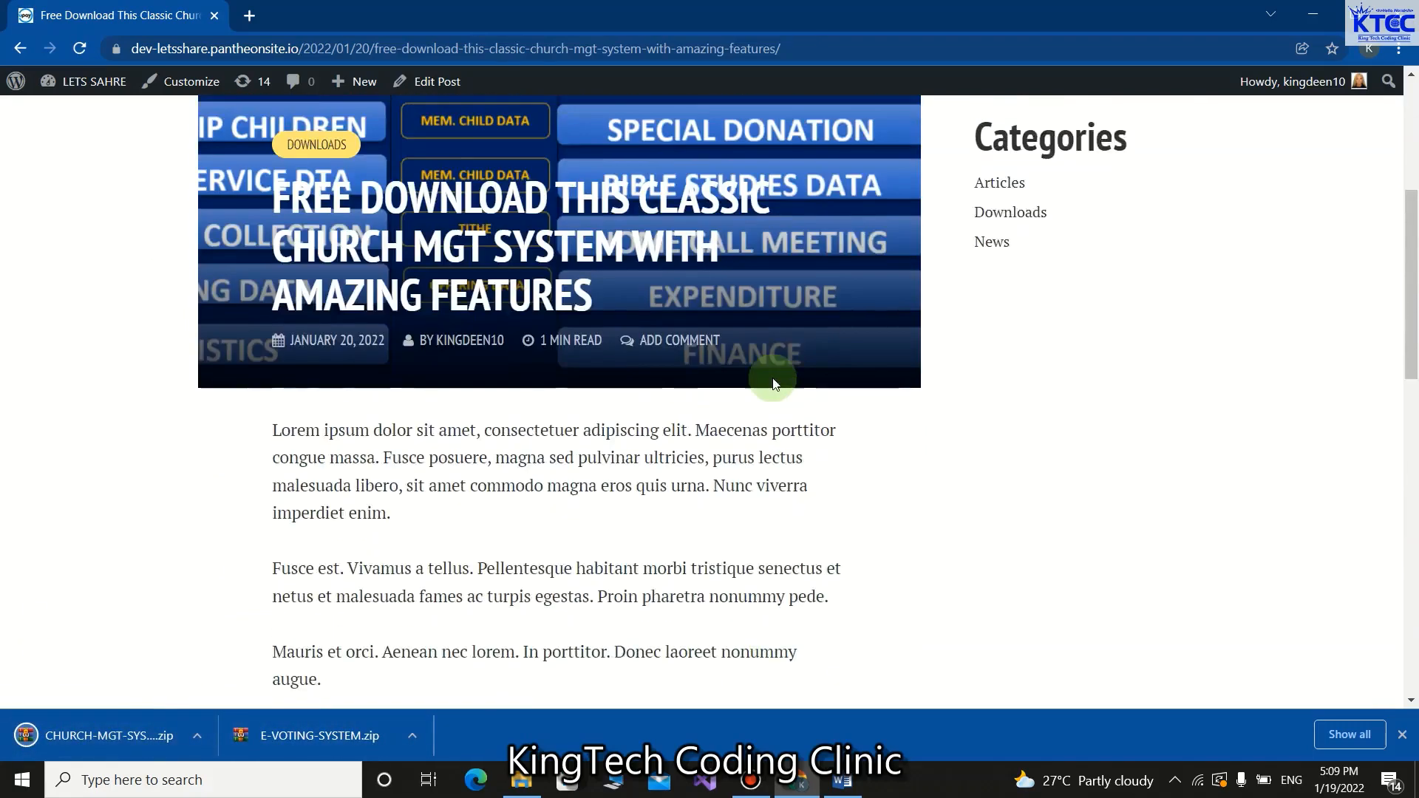
scroll(773, 384, up, 4)
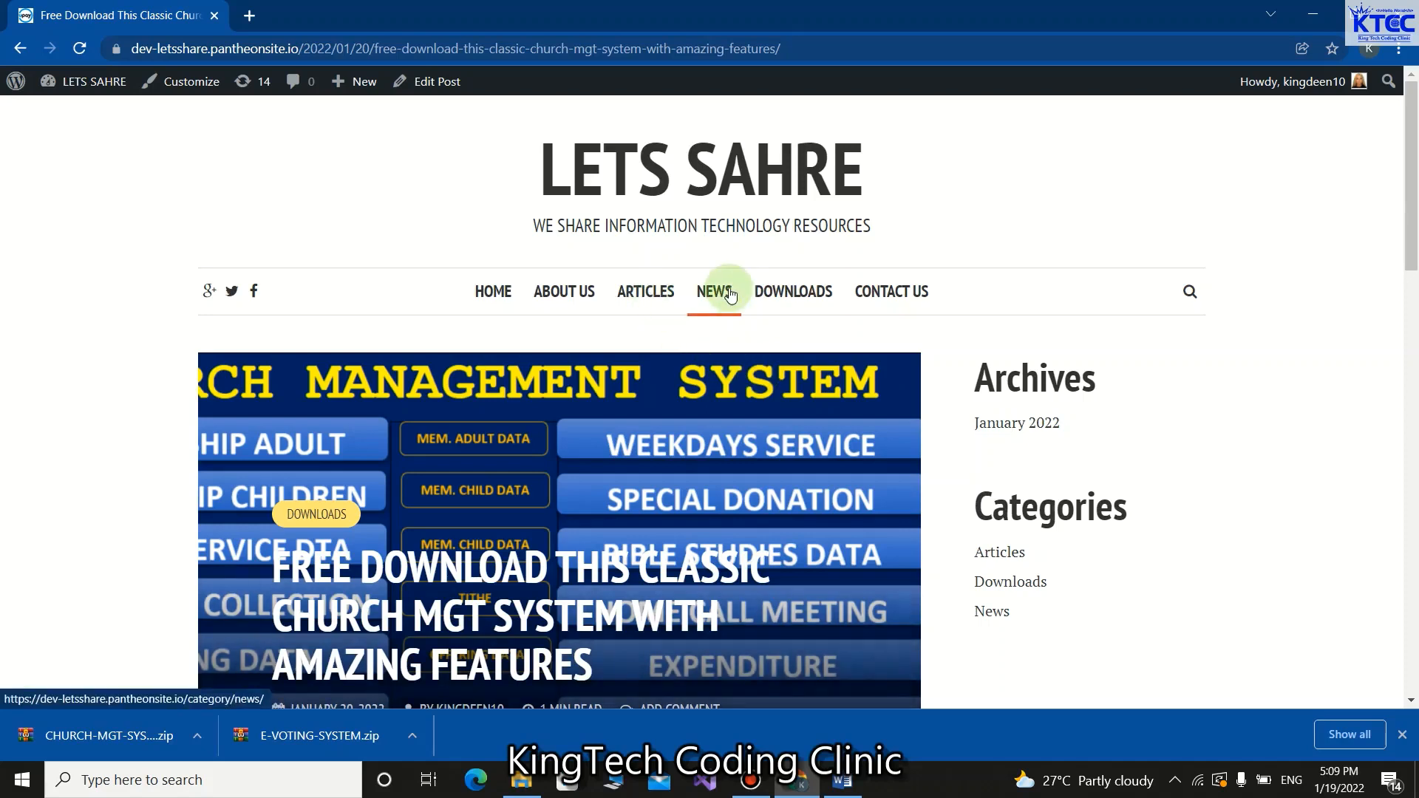
click(644, 292)
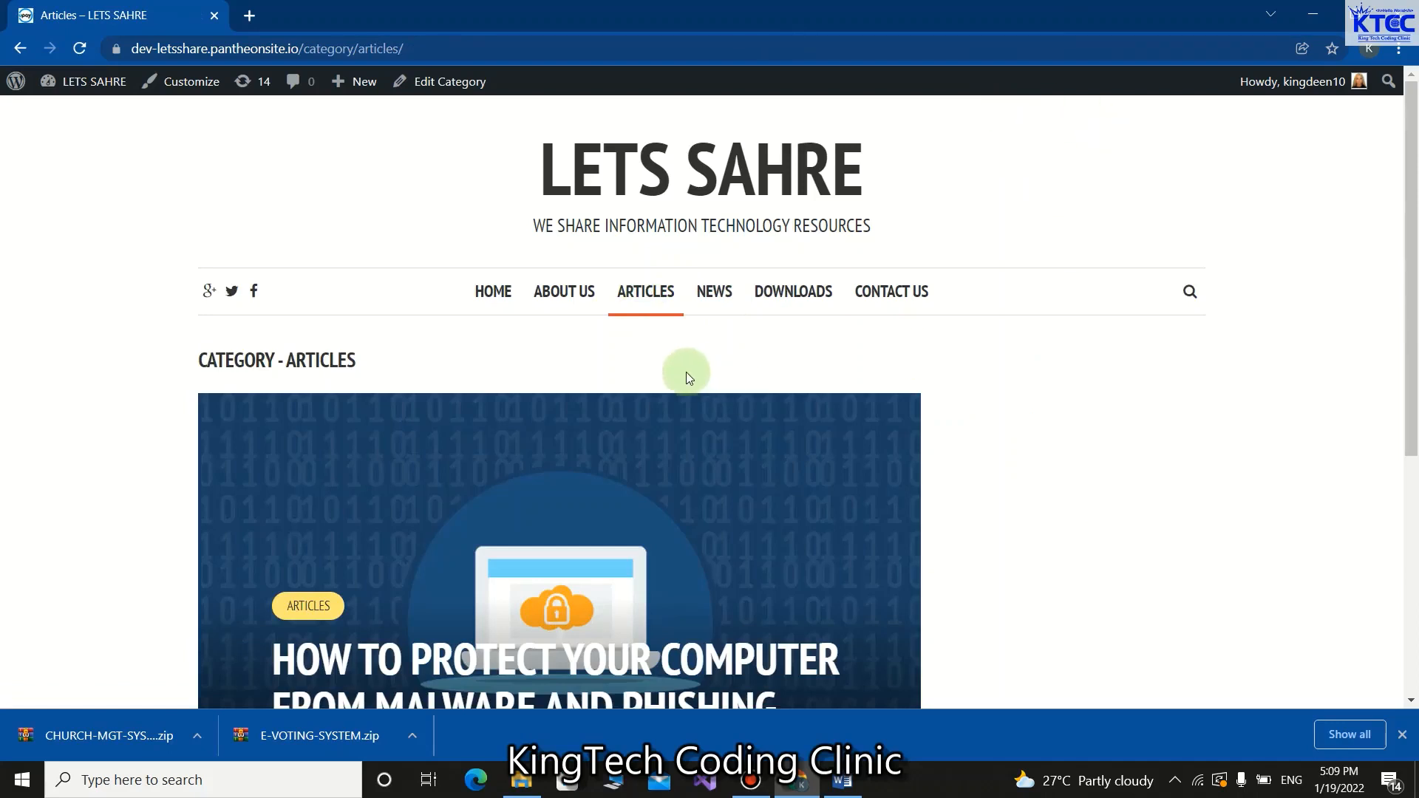
mouse_move(352, 83)
click(353, 112)
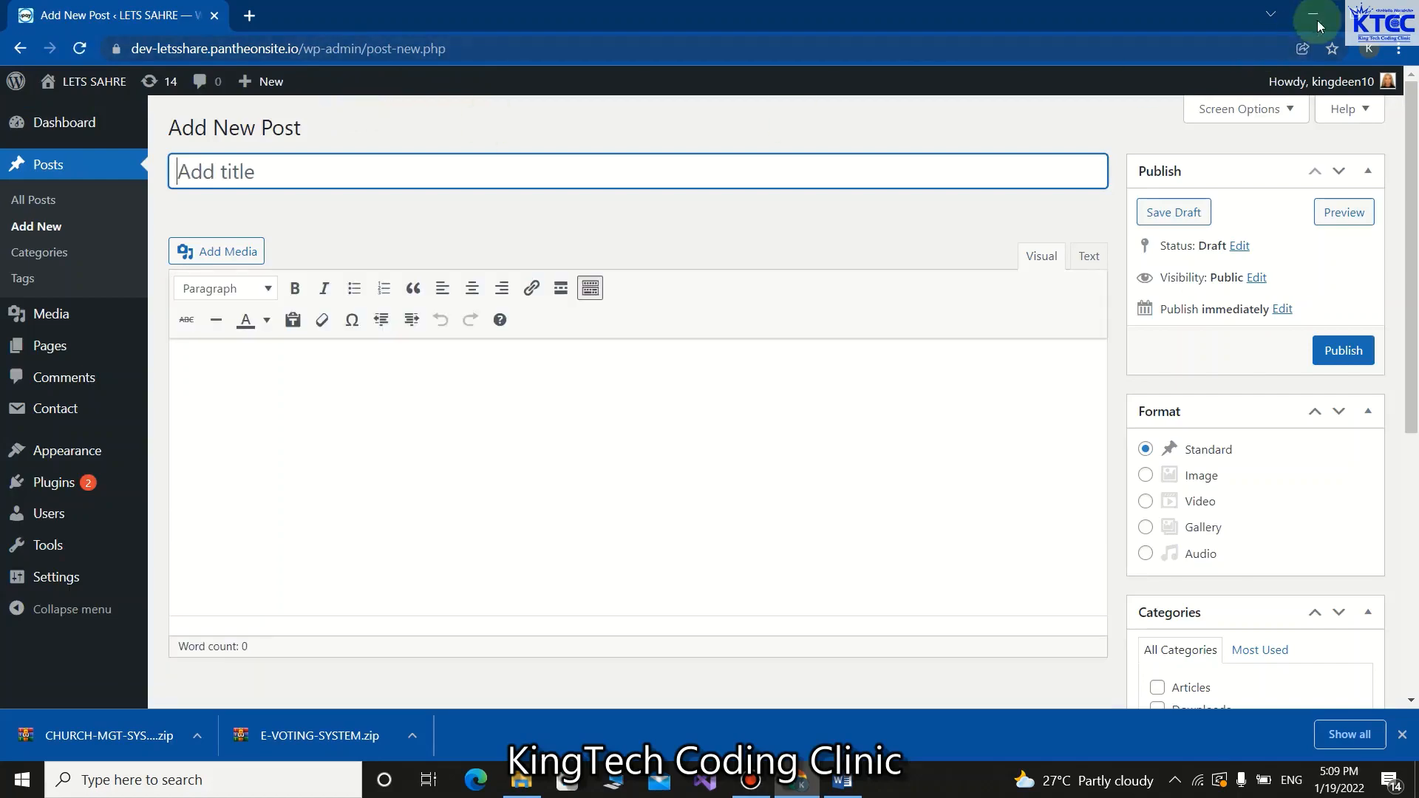
Switch to Word and close New Microsoft Word Document.docx without saving its changes
click(1314, 15)
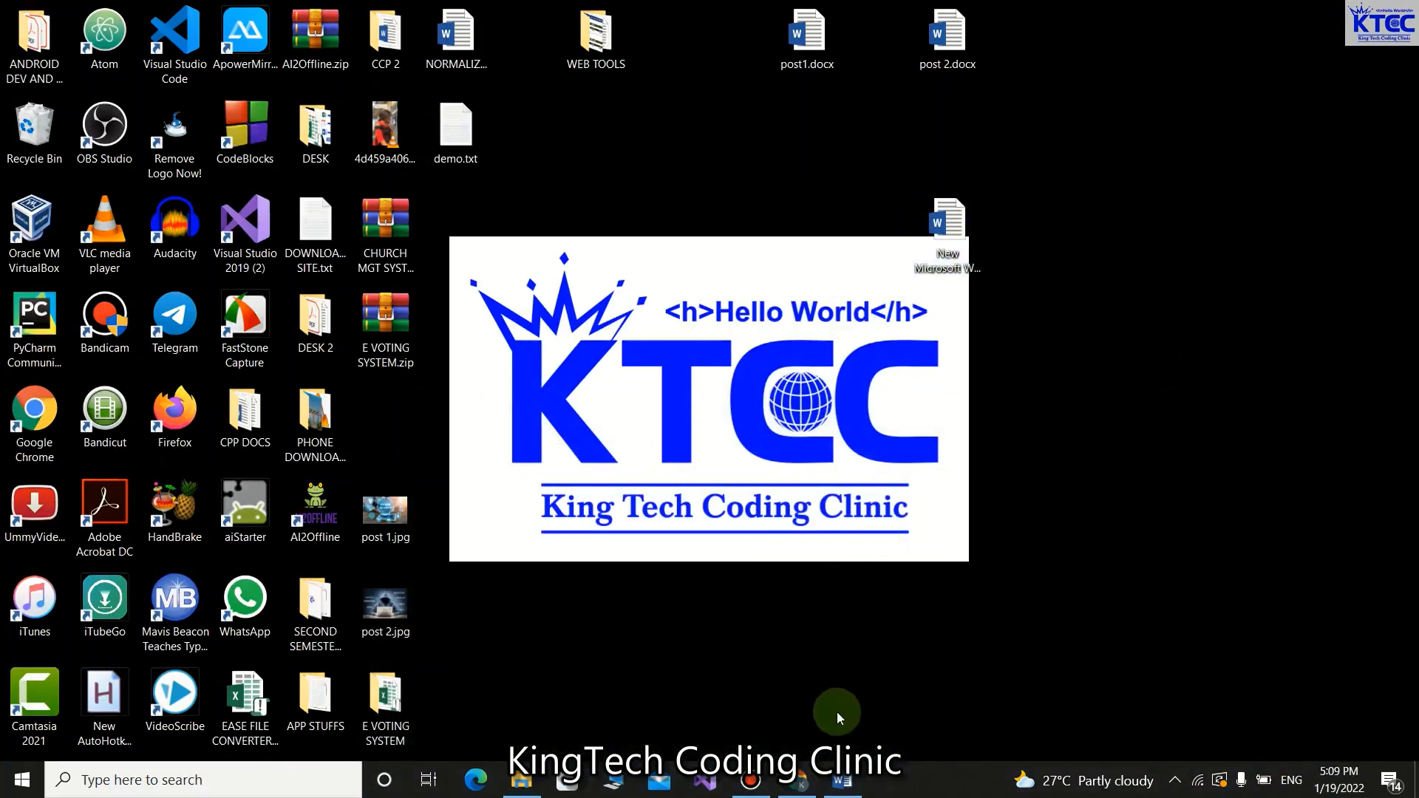
click(843, 780)
click(1401, 15)
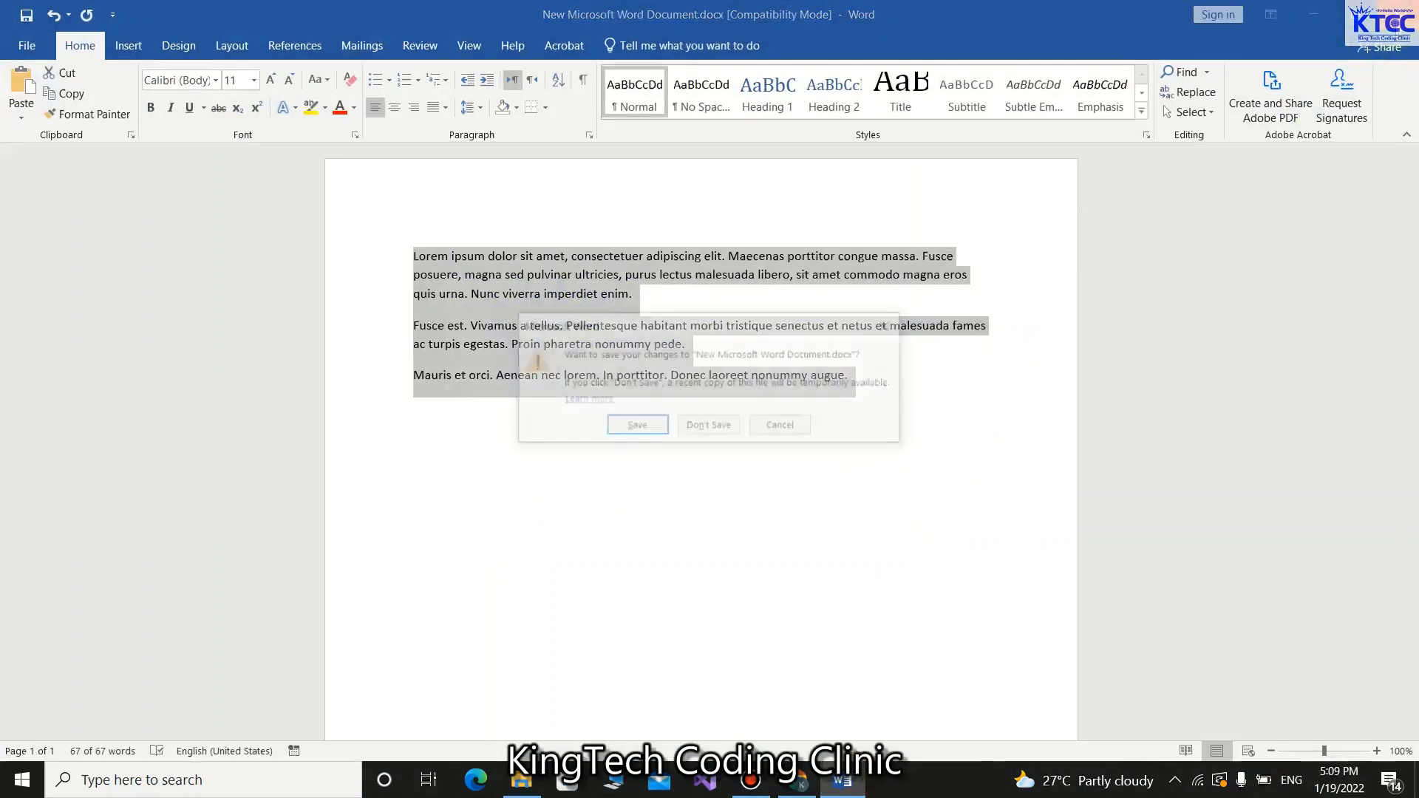
click(710, 429)
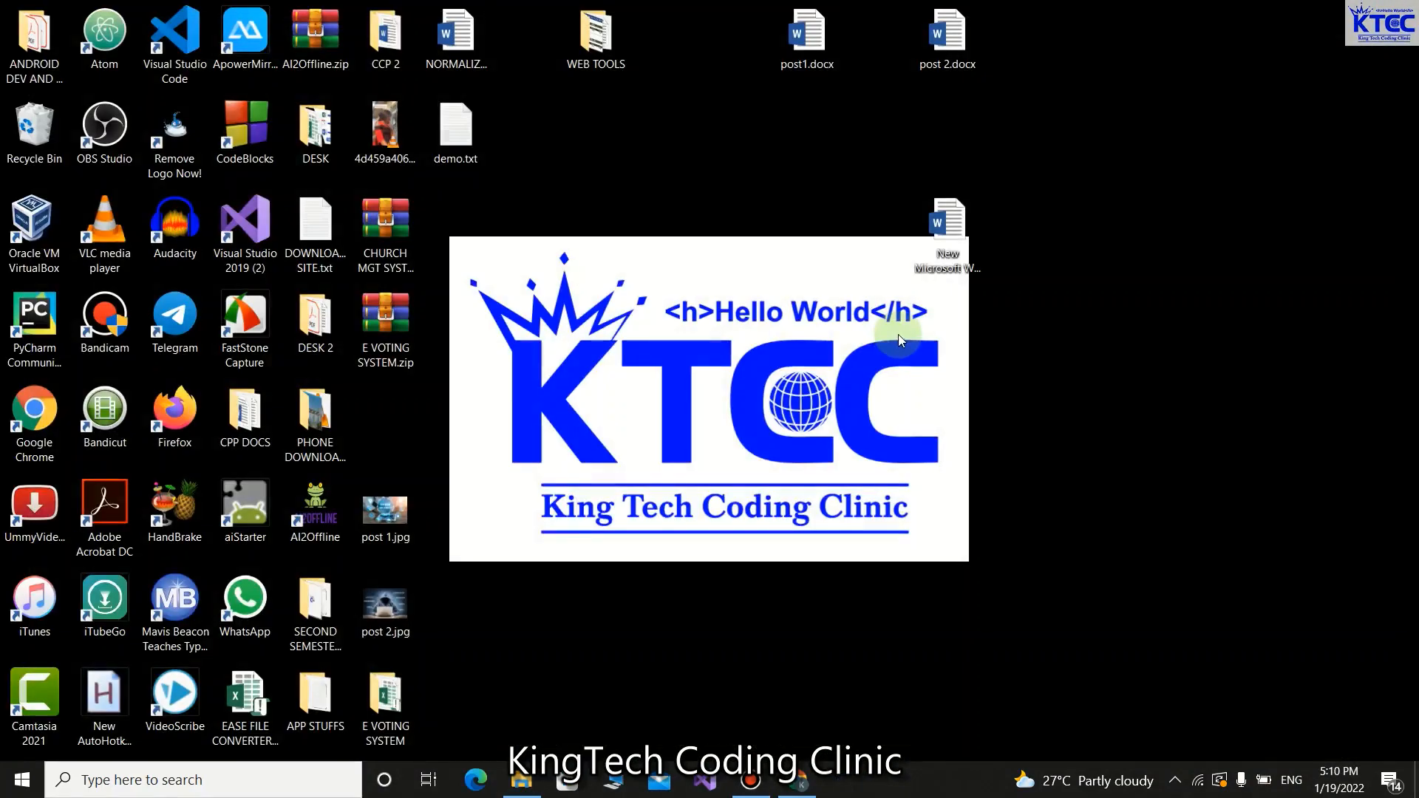
Open post1.docx from the desktop and copy its heading "5 Cyber Attacks On Our Systems That You Should Know About" into the new WordPress post's title
double_click(810, 40)
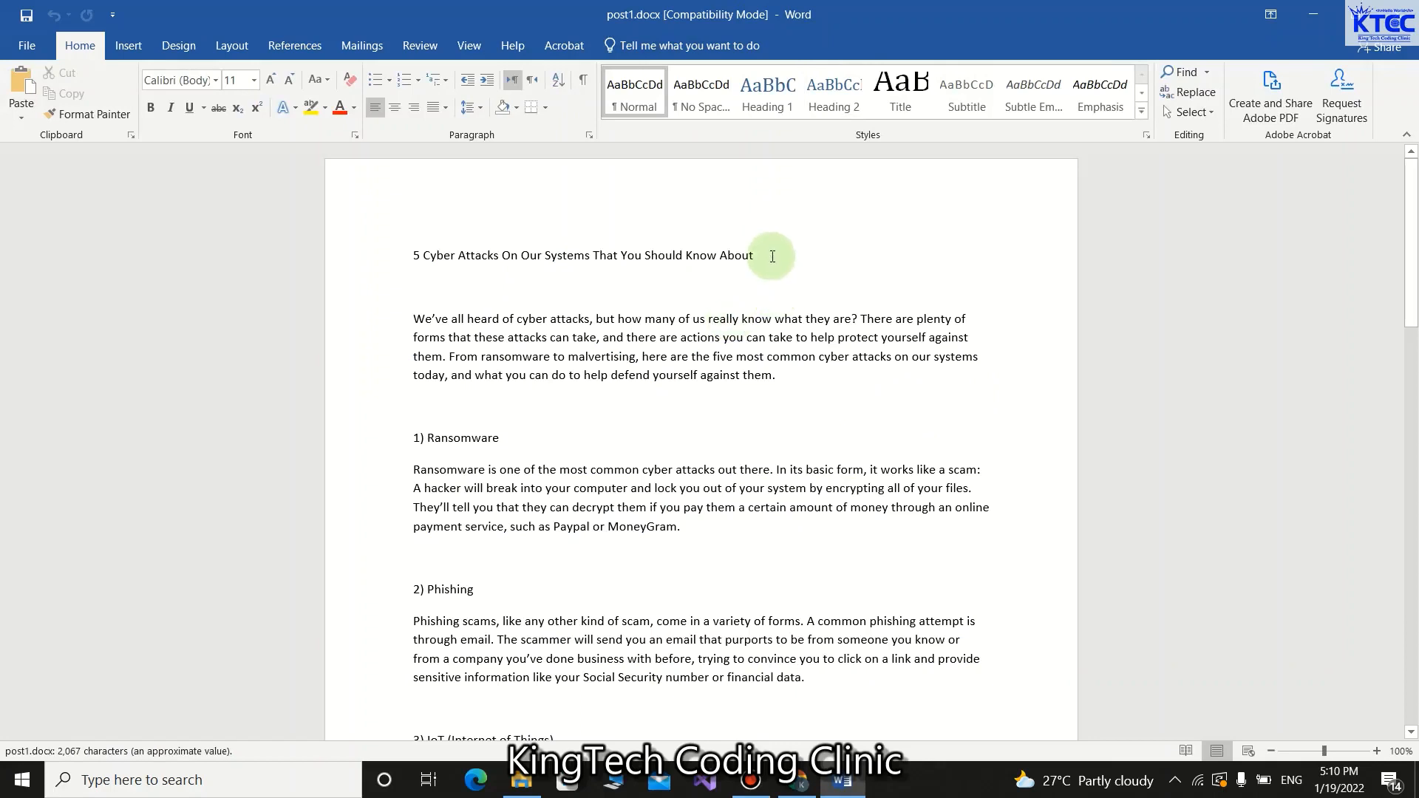
drag(769, 255, 417, 256)
key(ctrl+c)
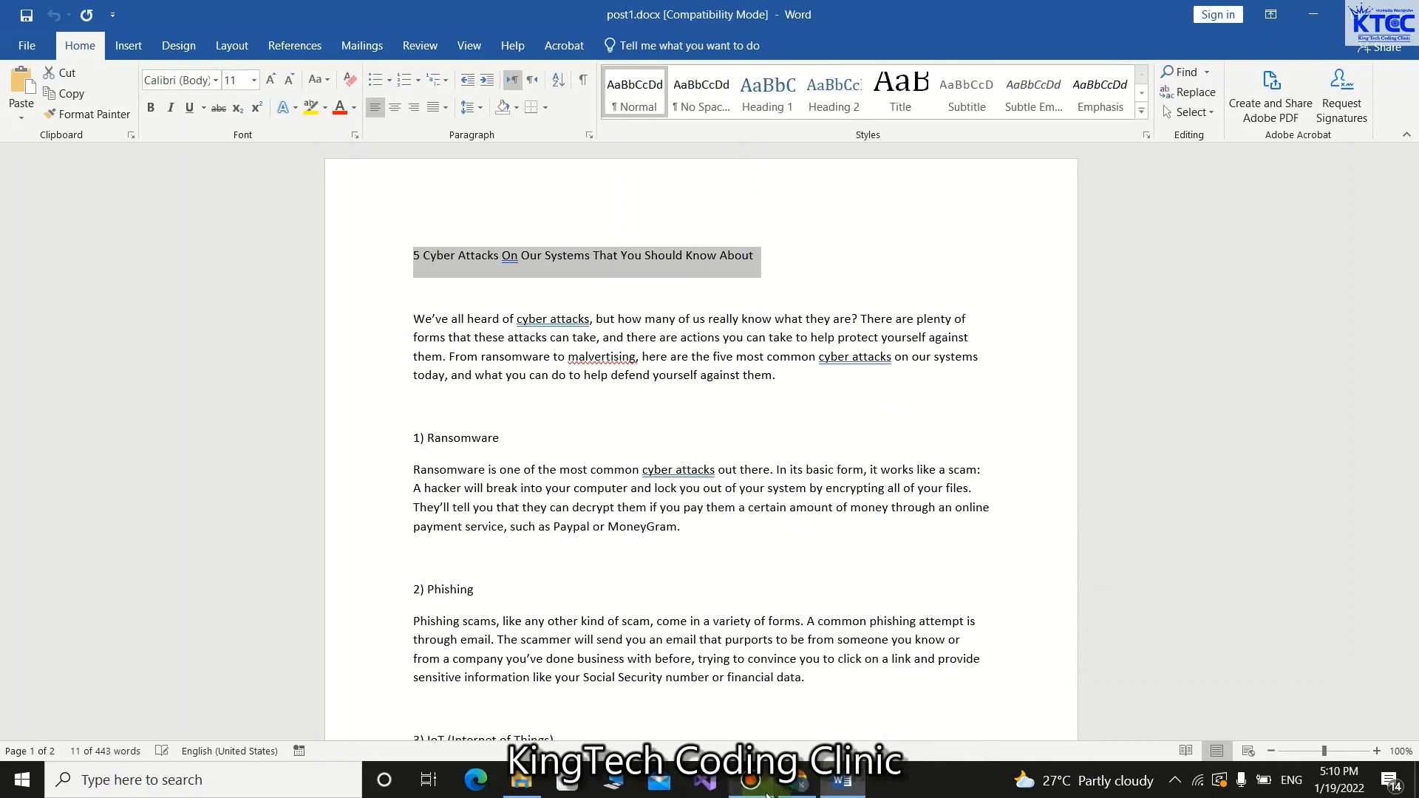
click(799, 788)
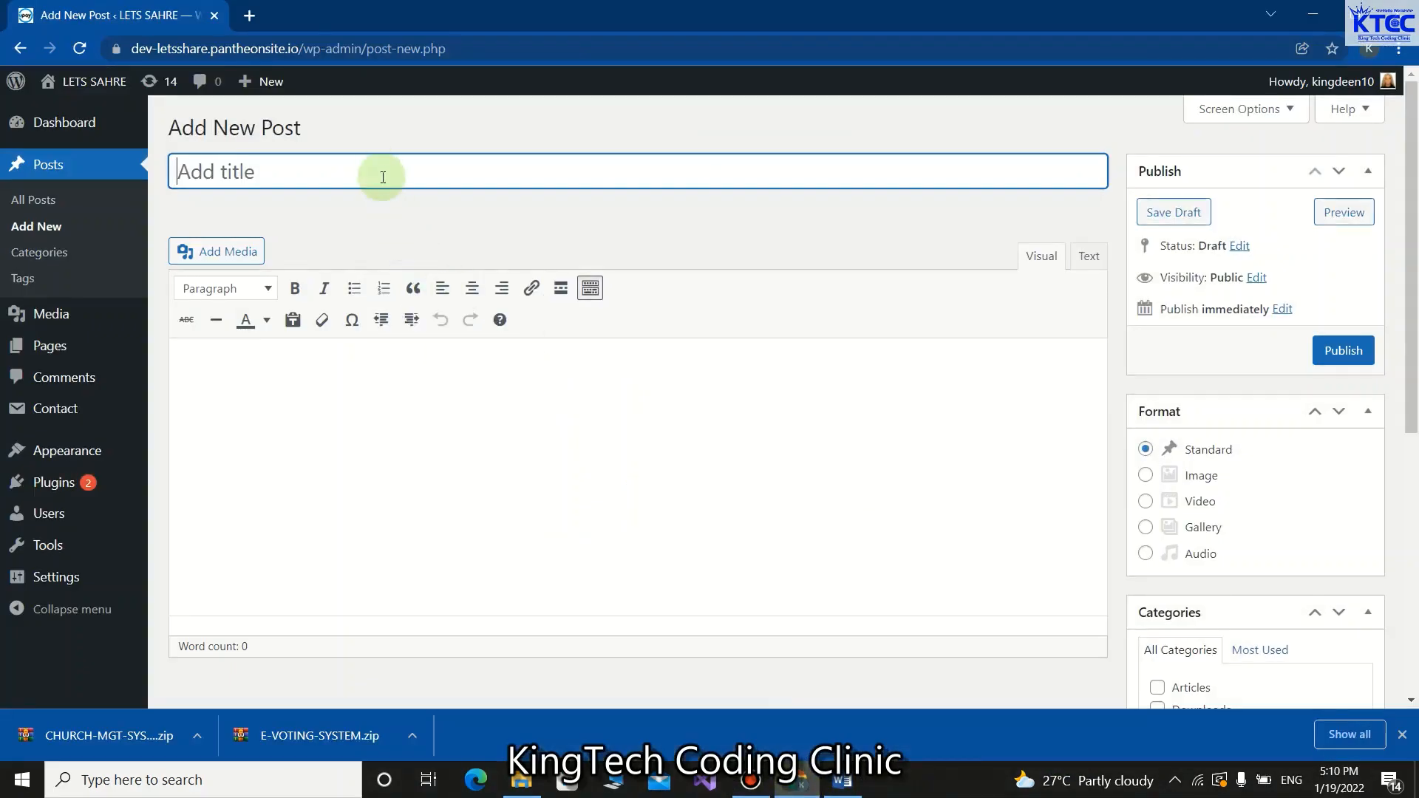
key(ctrl+v)
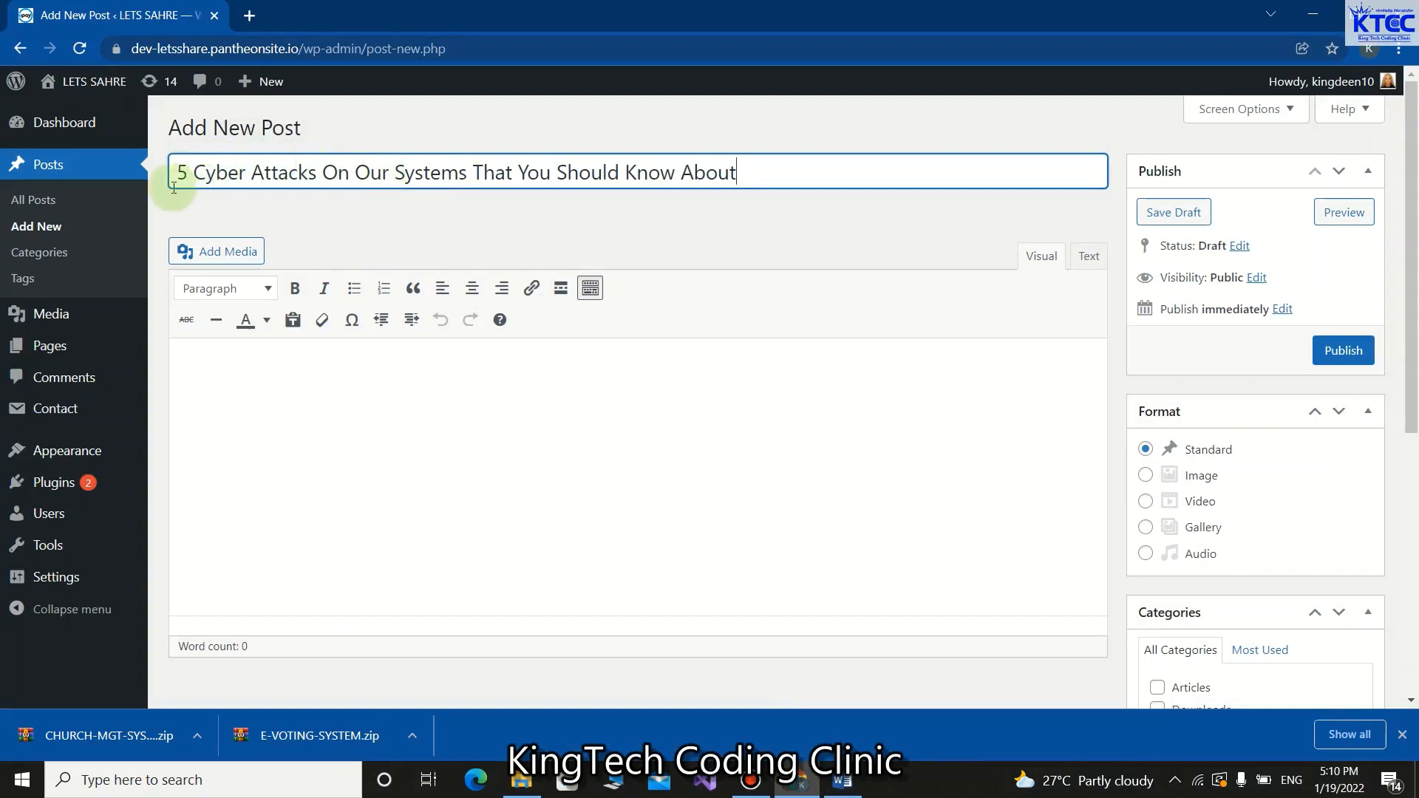
key(ctrl+t)
text(o)
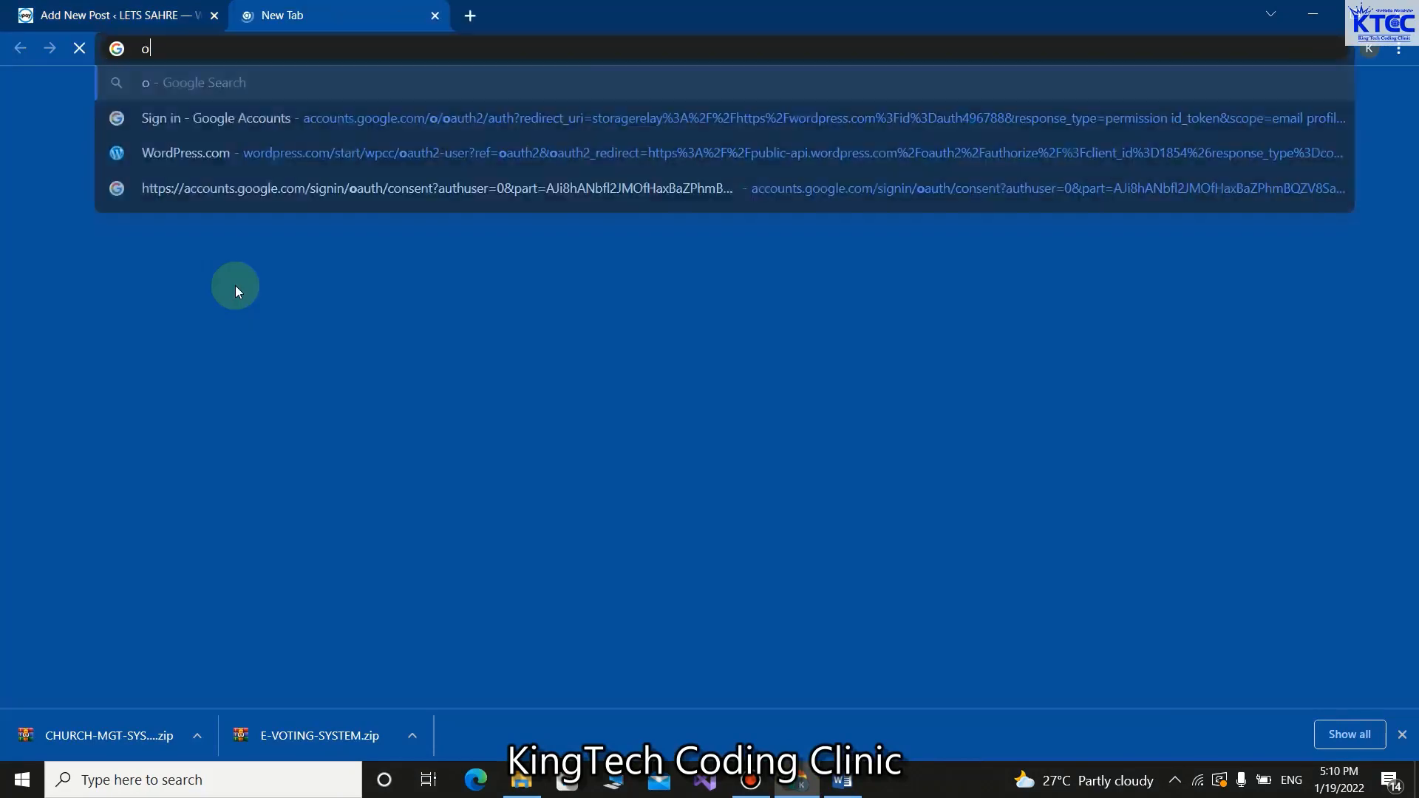
click(148, 6)
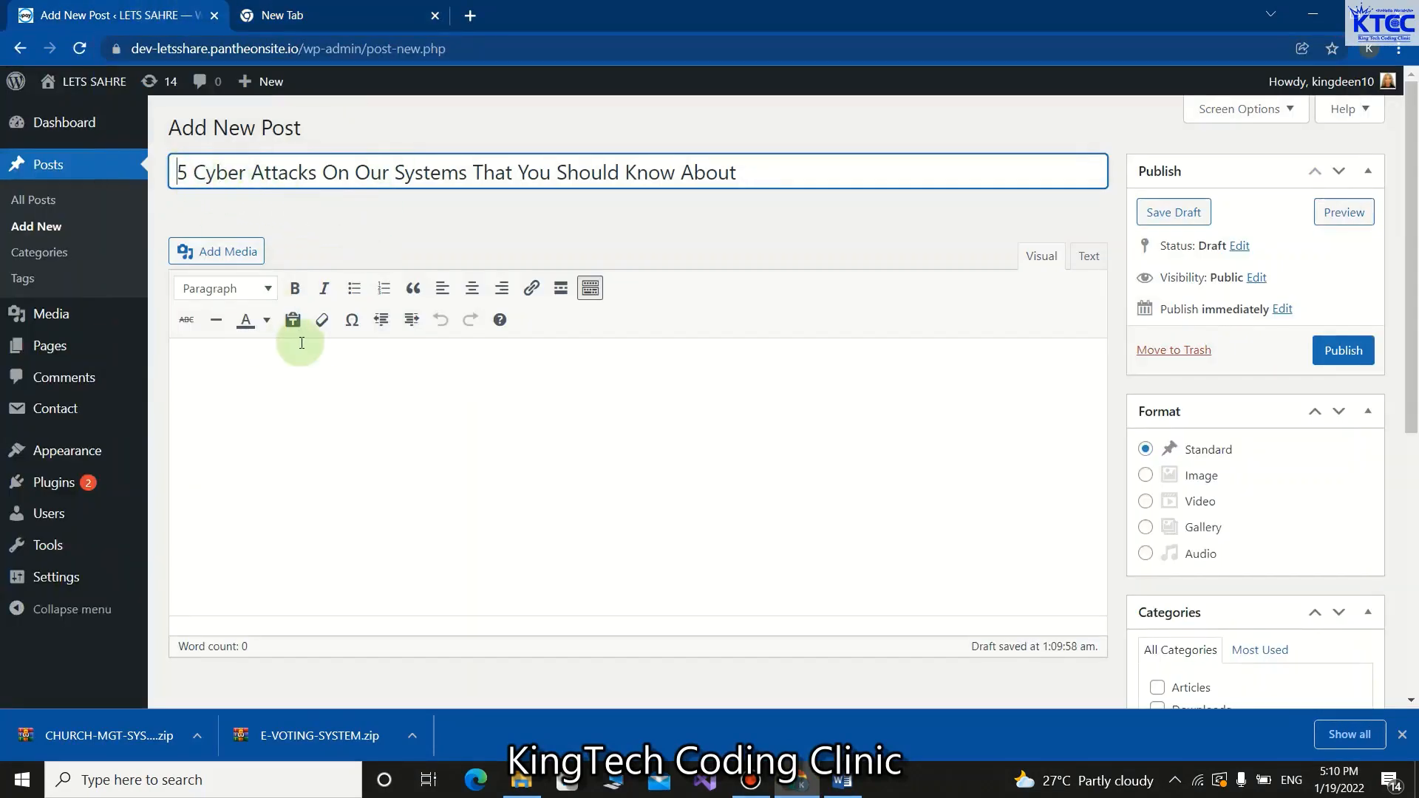
Add "Top" before "5 Cyber Attacks" in the post title and place the cursor in the empty post body
text(Top)
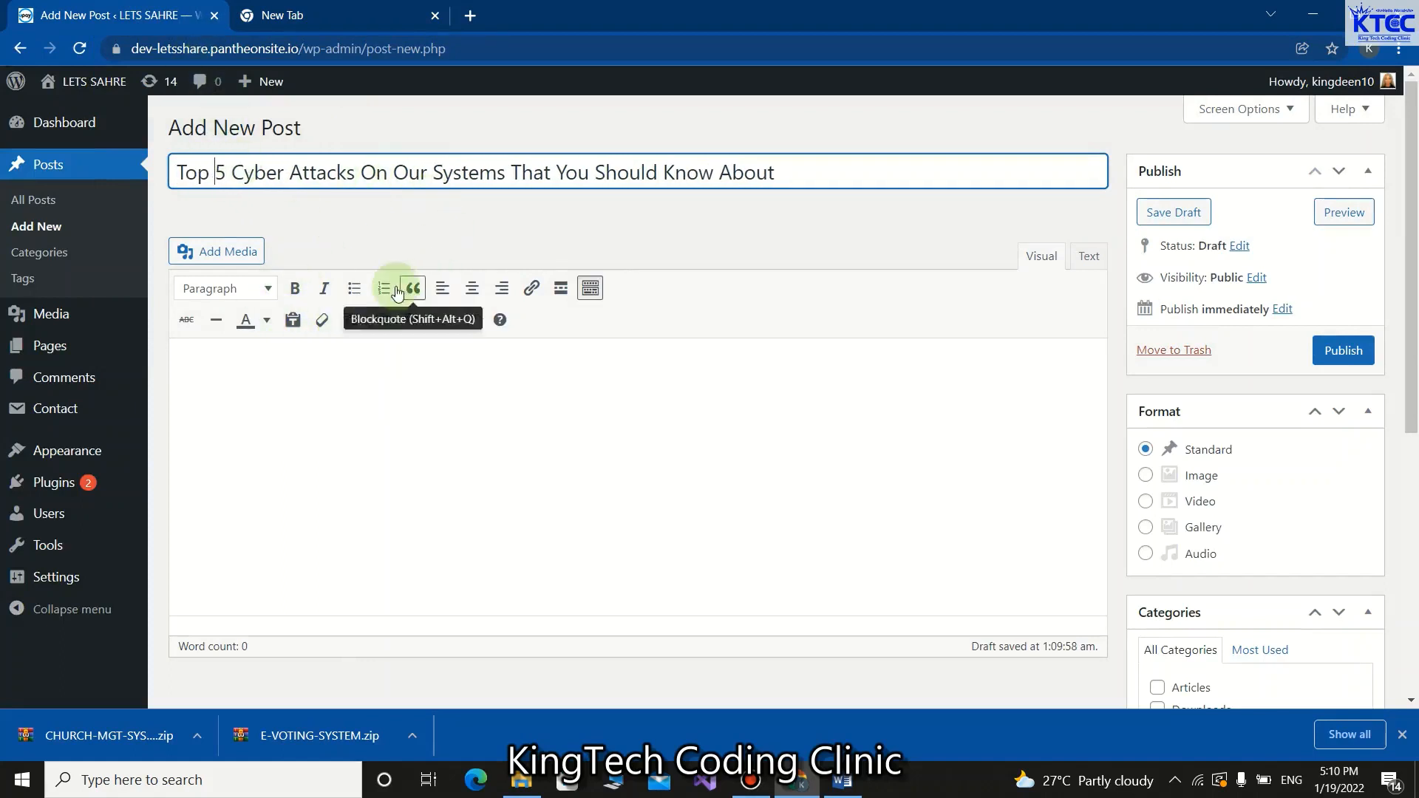
click(355, 374)
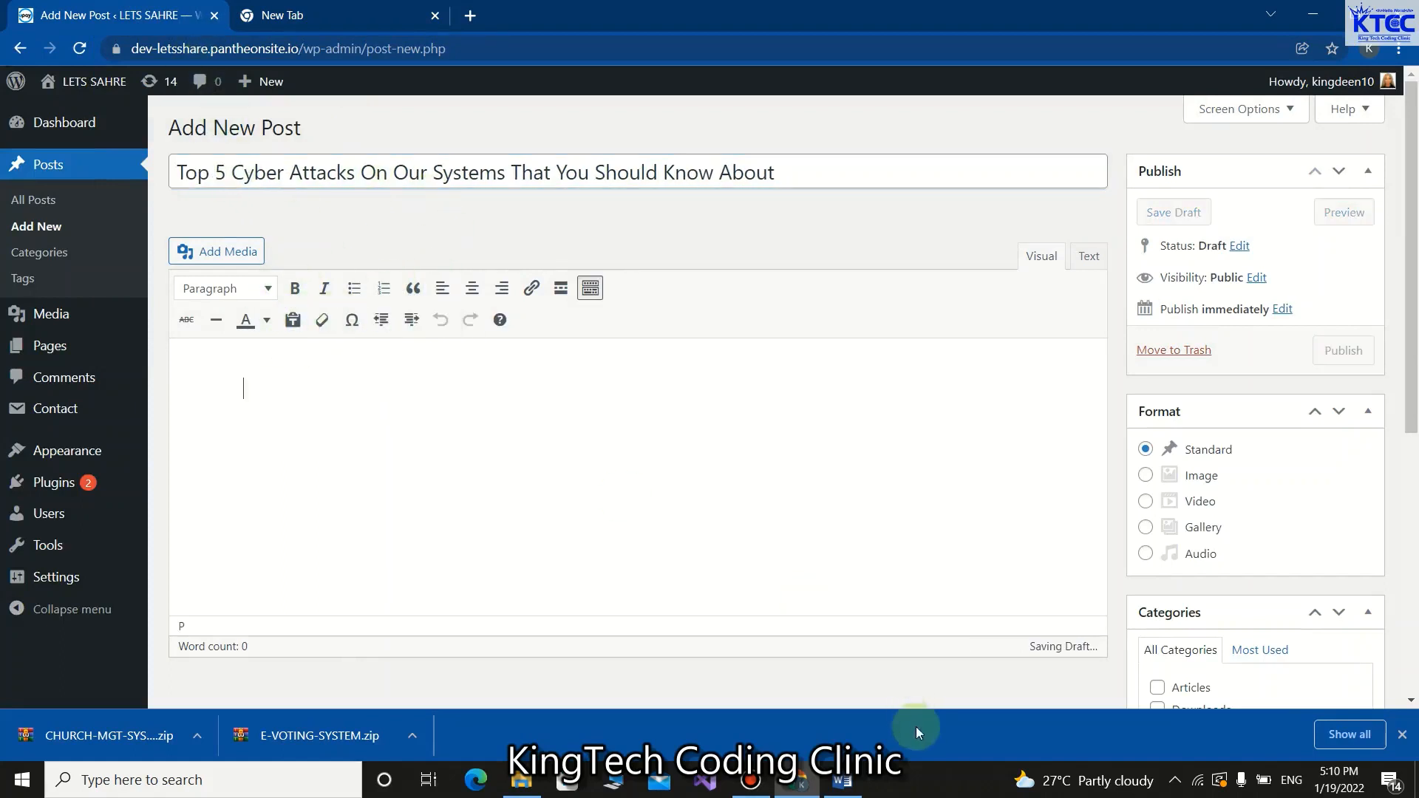
Copy all the text below the heading of post1.docx in Word and paste it into the WordPress post's body
click(843, 781)
drag(412, 324, 654, 795)
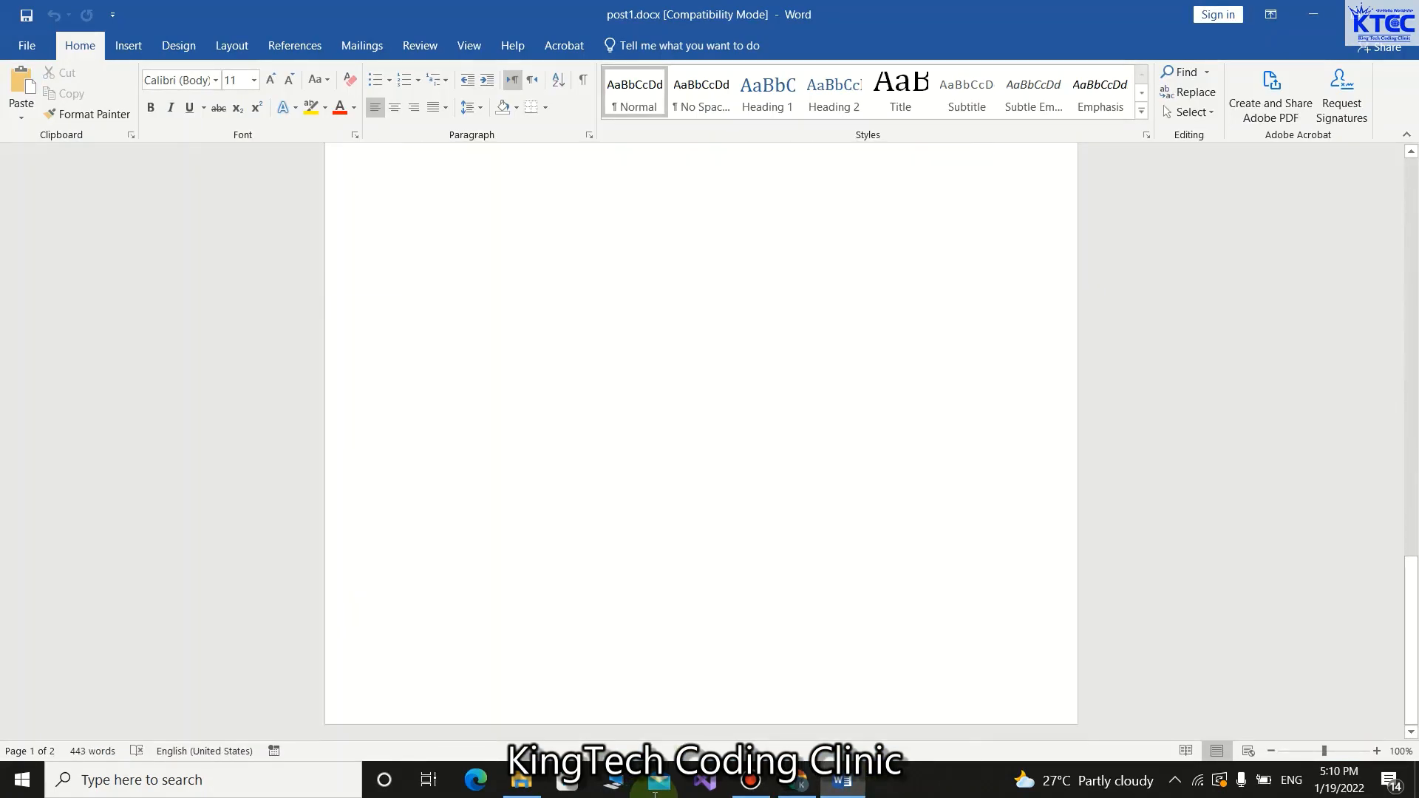
click(772, 273)
drag(771, 274, 772, 273)
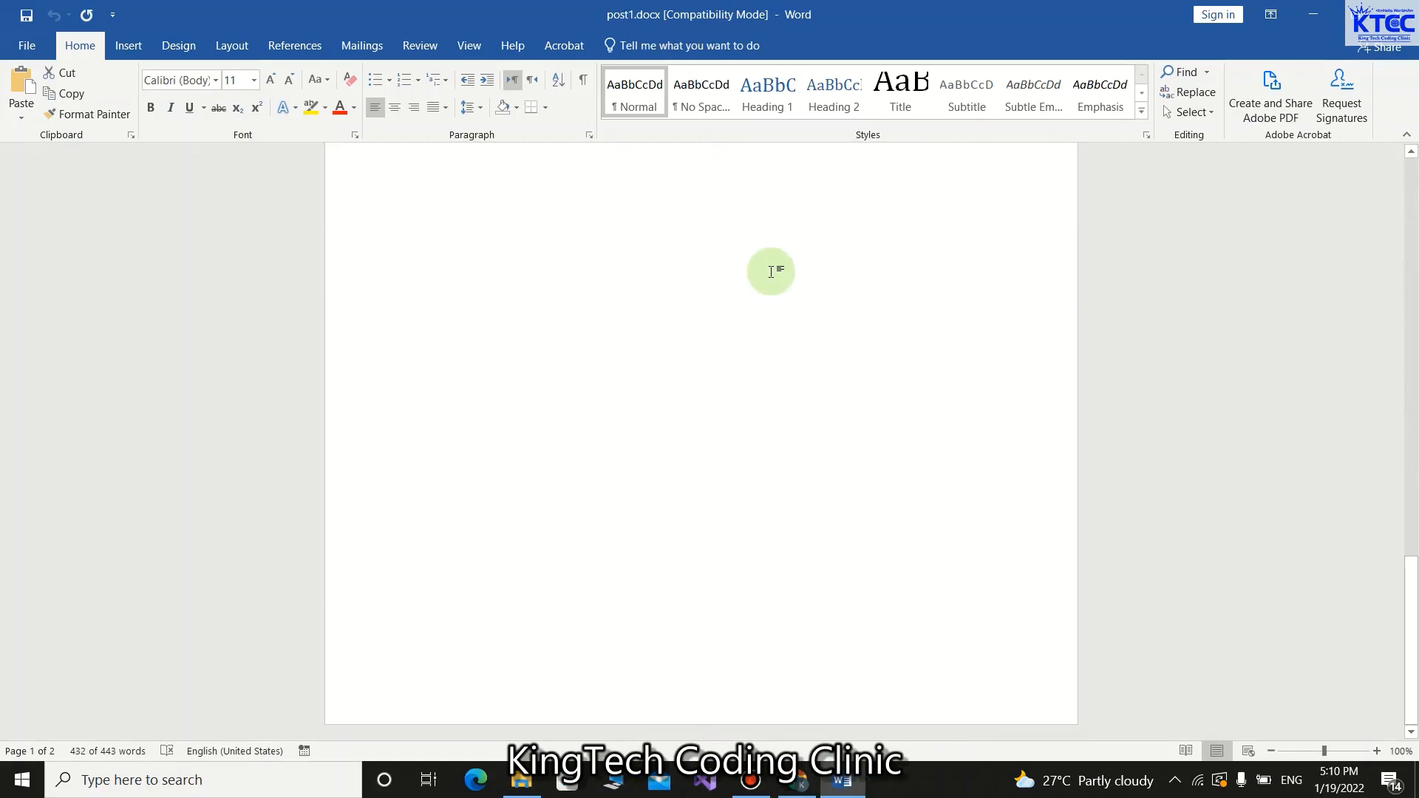
scroll(879, 334, up, 1)
scroll(880, 334, up, 5)
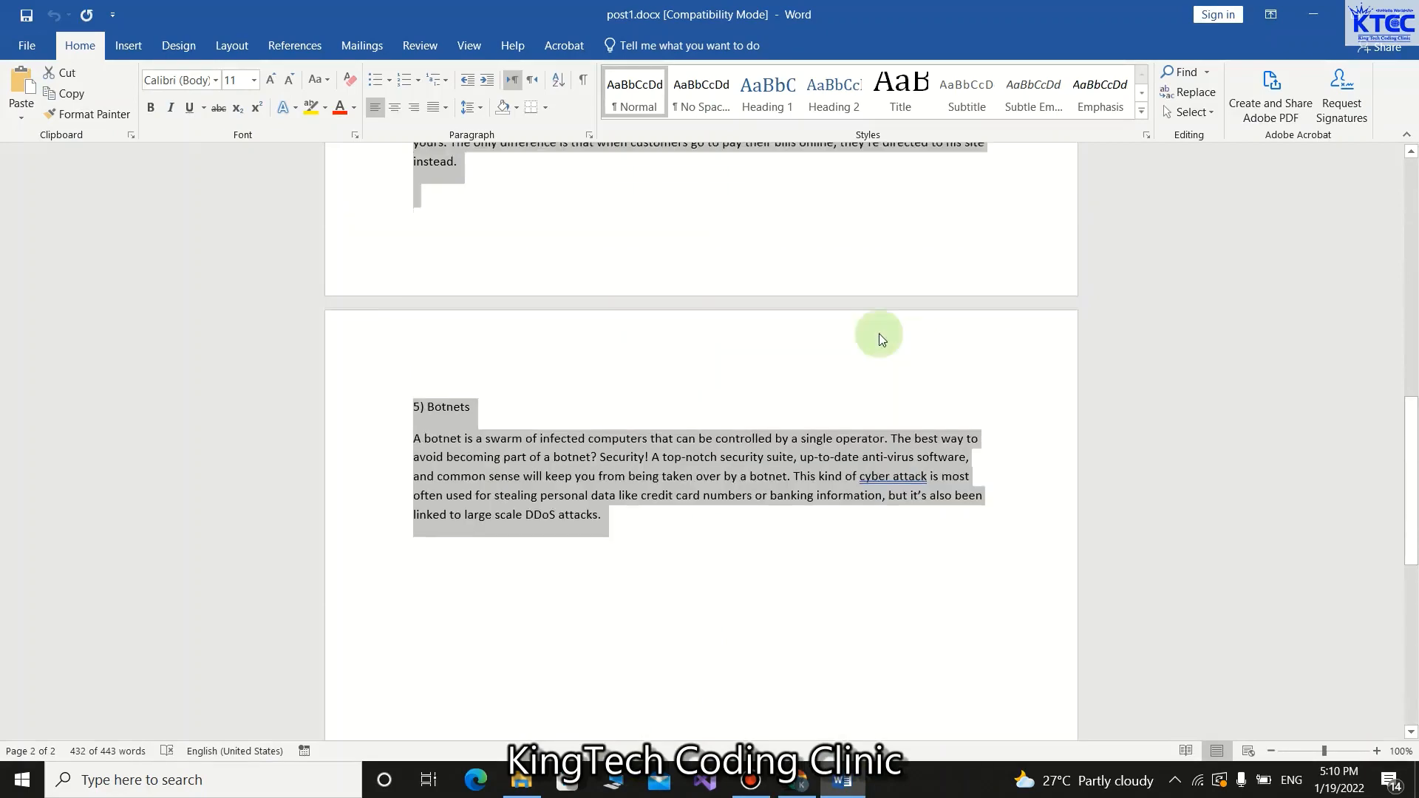
click(1313, 15)
click(494, 421)
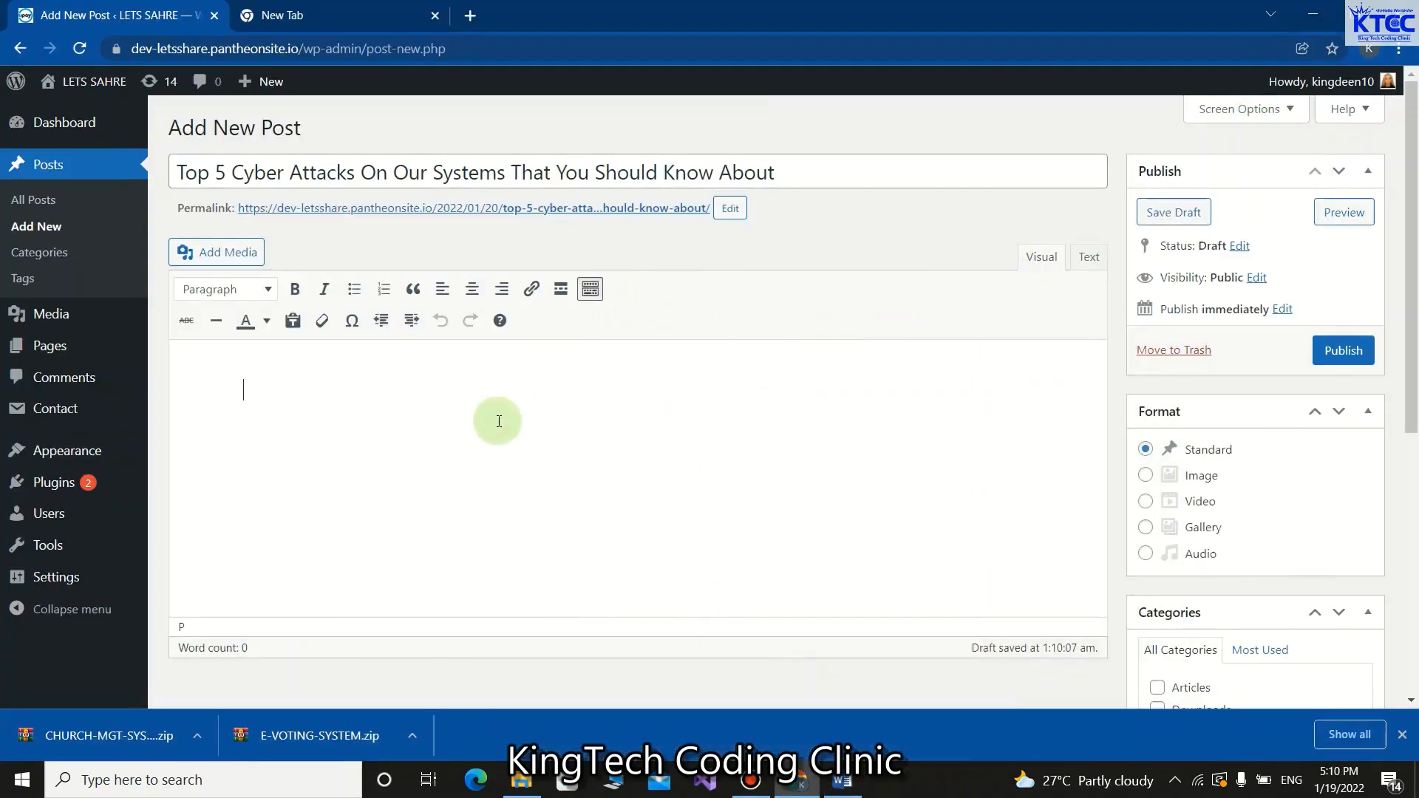
key(ctrl+v)
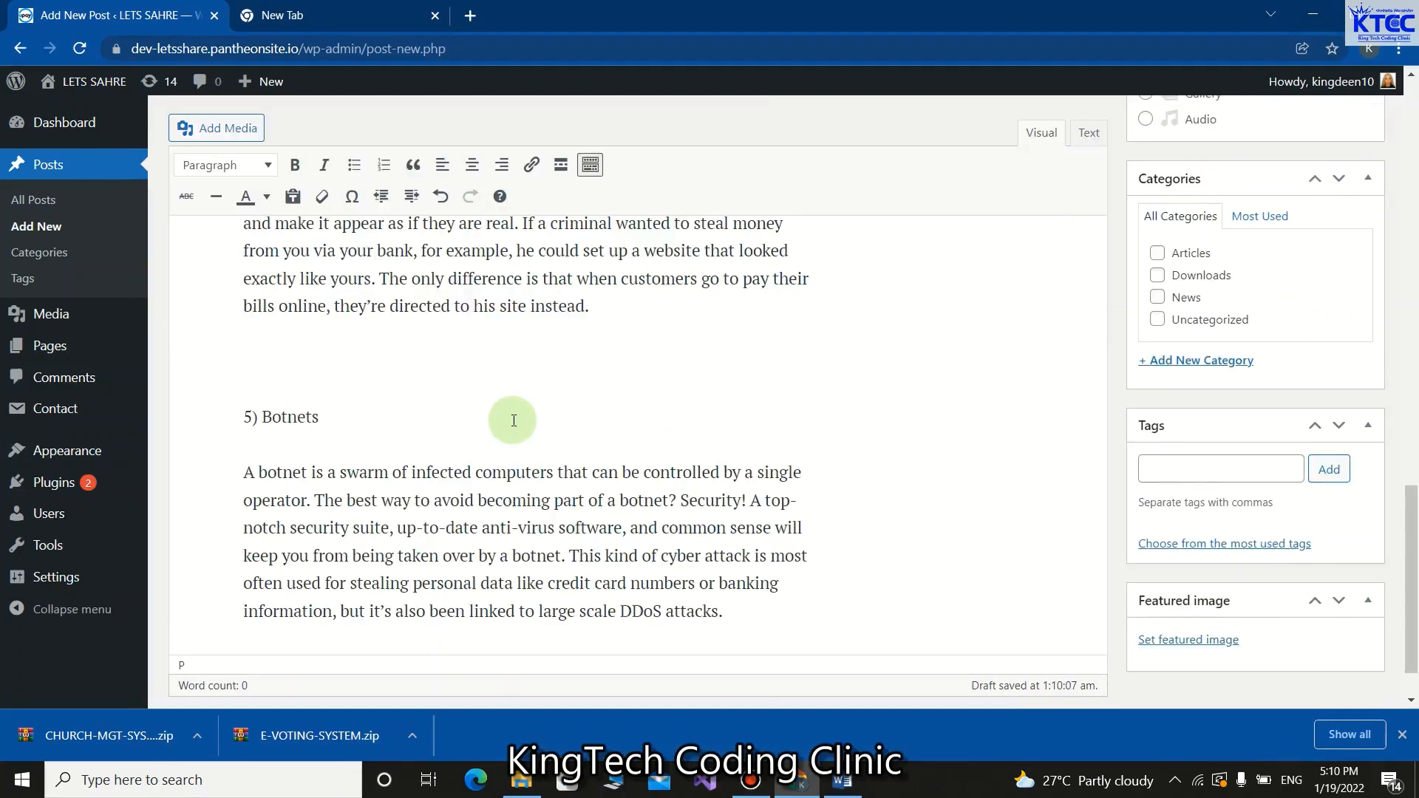
Assign the cyber attacks post to the Articles category
scroll(514, 421, up, 15)
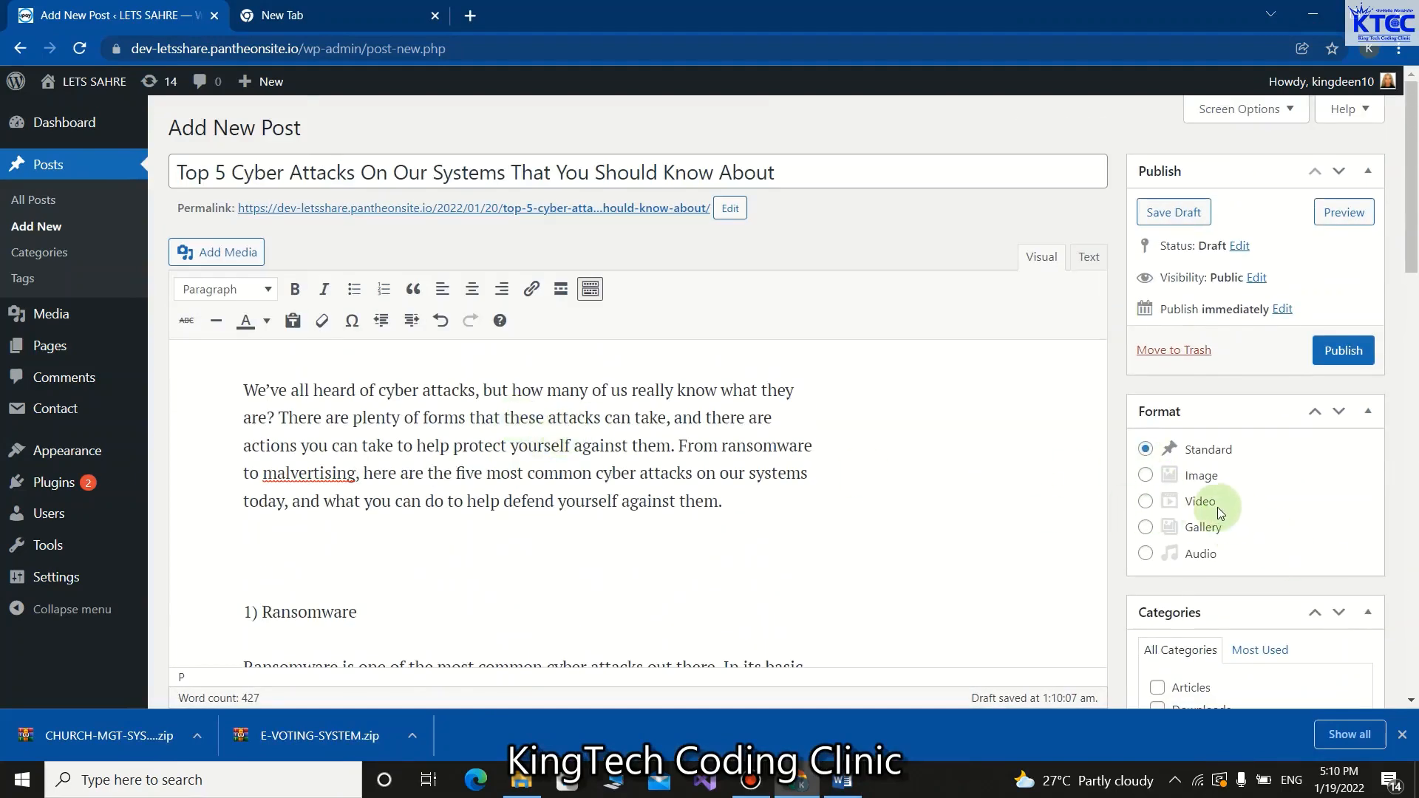
scroll(1218, 507, down, 3)
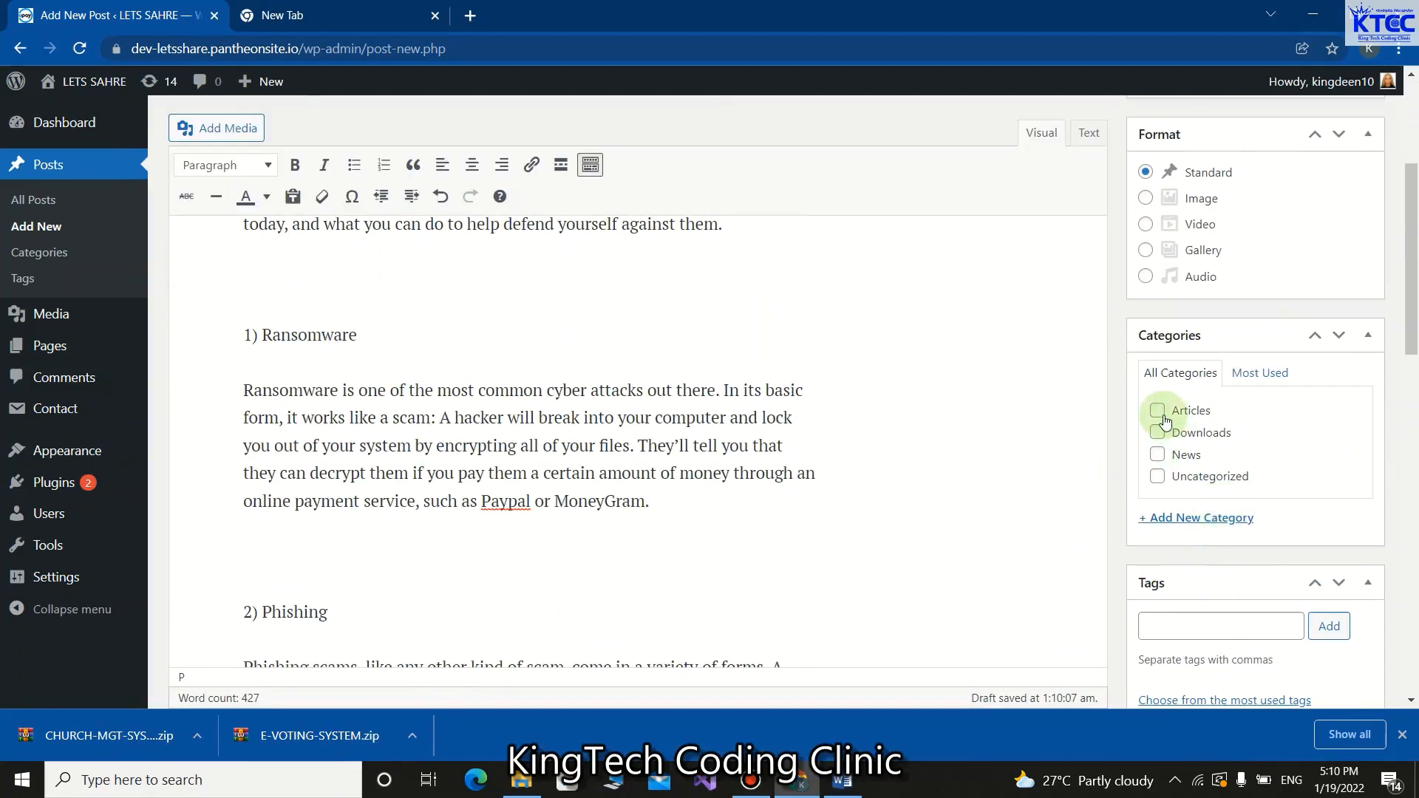
scroll(1323, 602, down, 6)
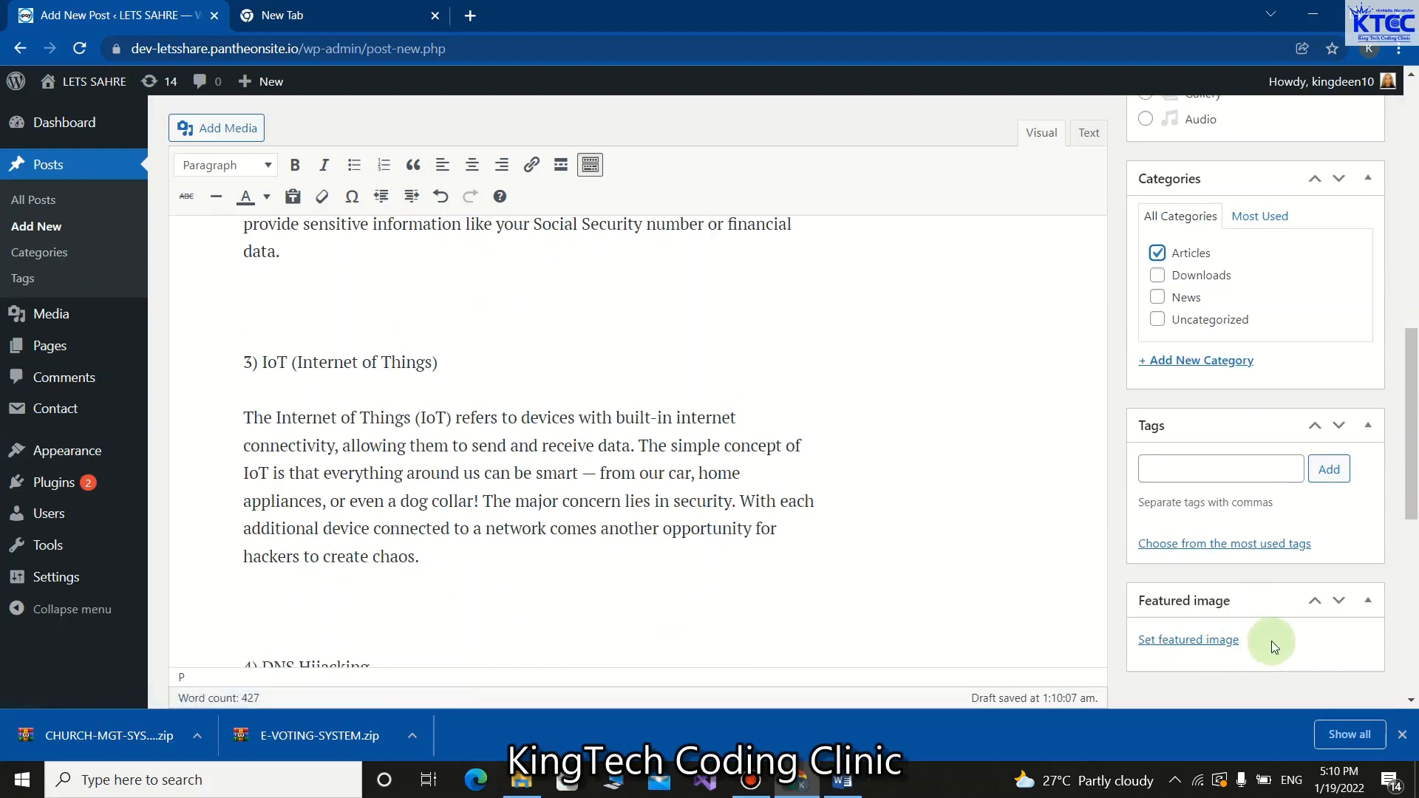
Upload post 1.jpg from the desktop and set it as the post's featured image
click(1199, 650)
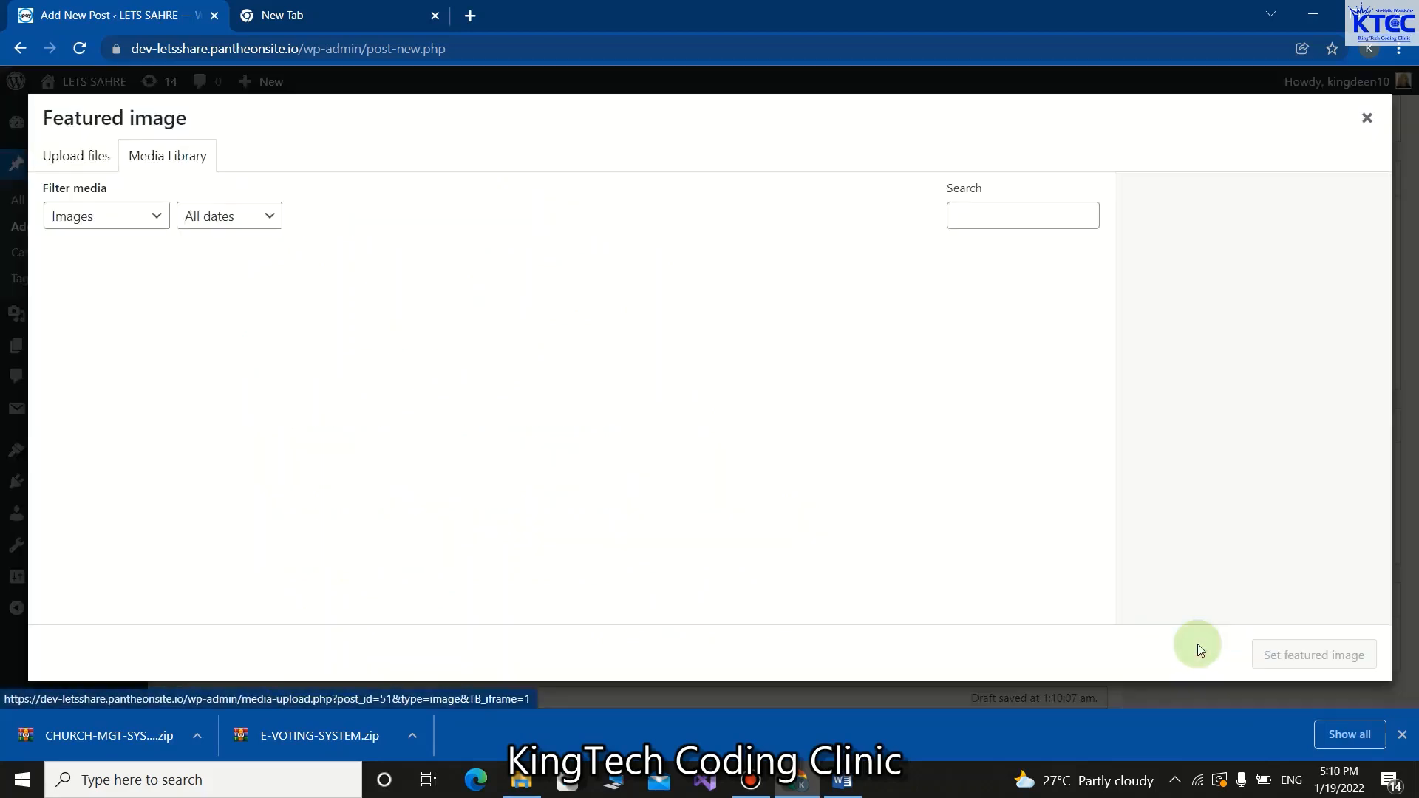
click(78, 158)
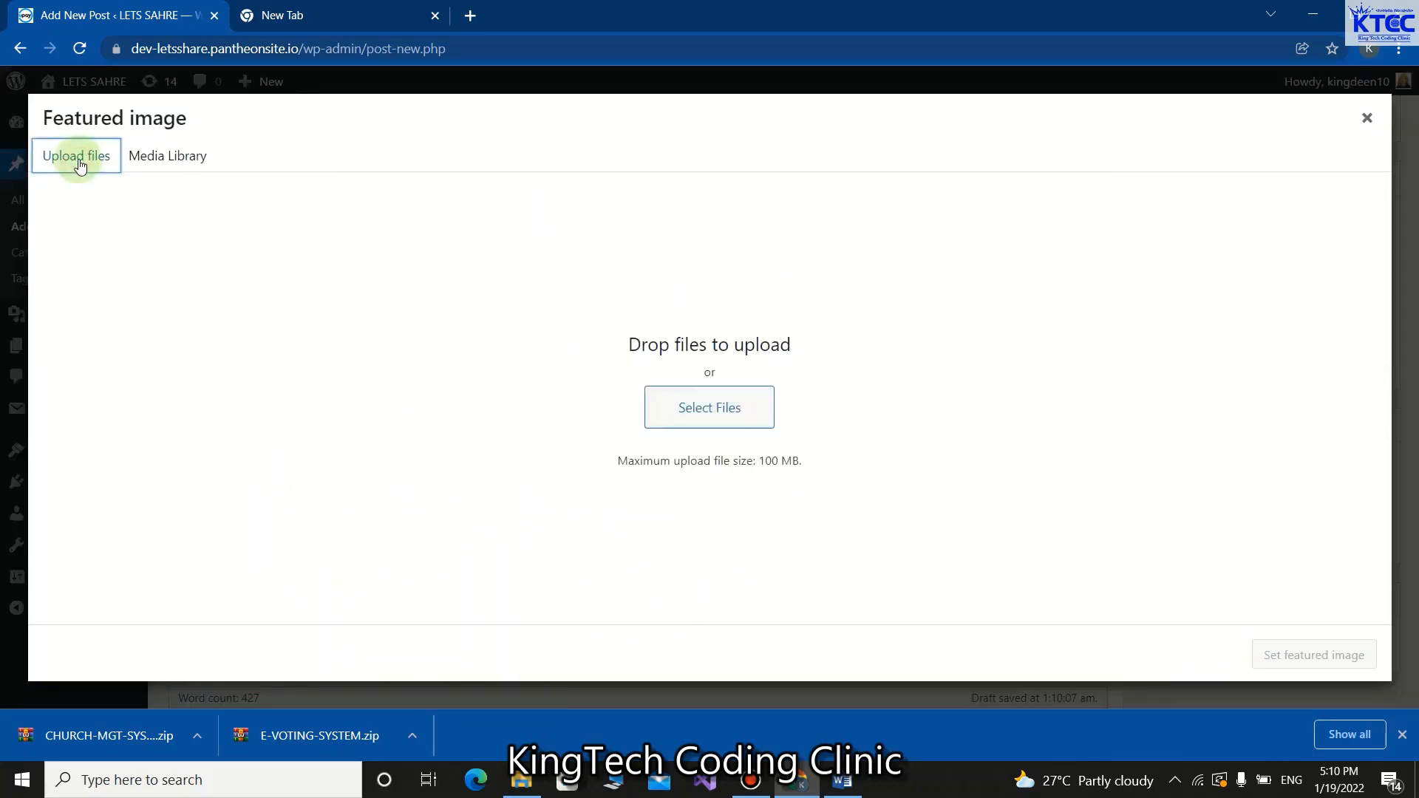
click(700, 424)
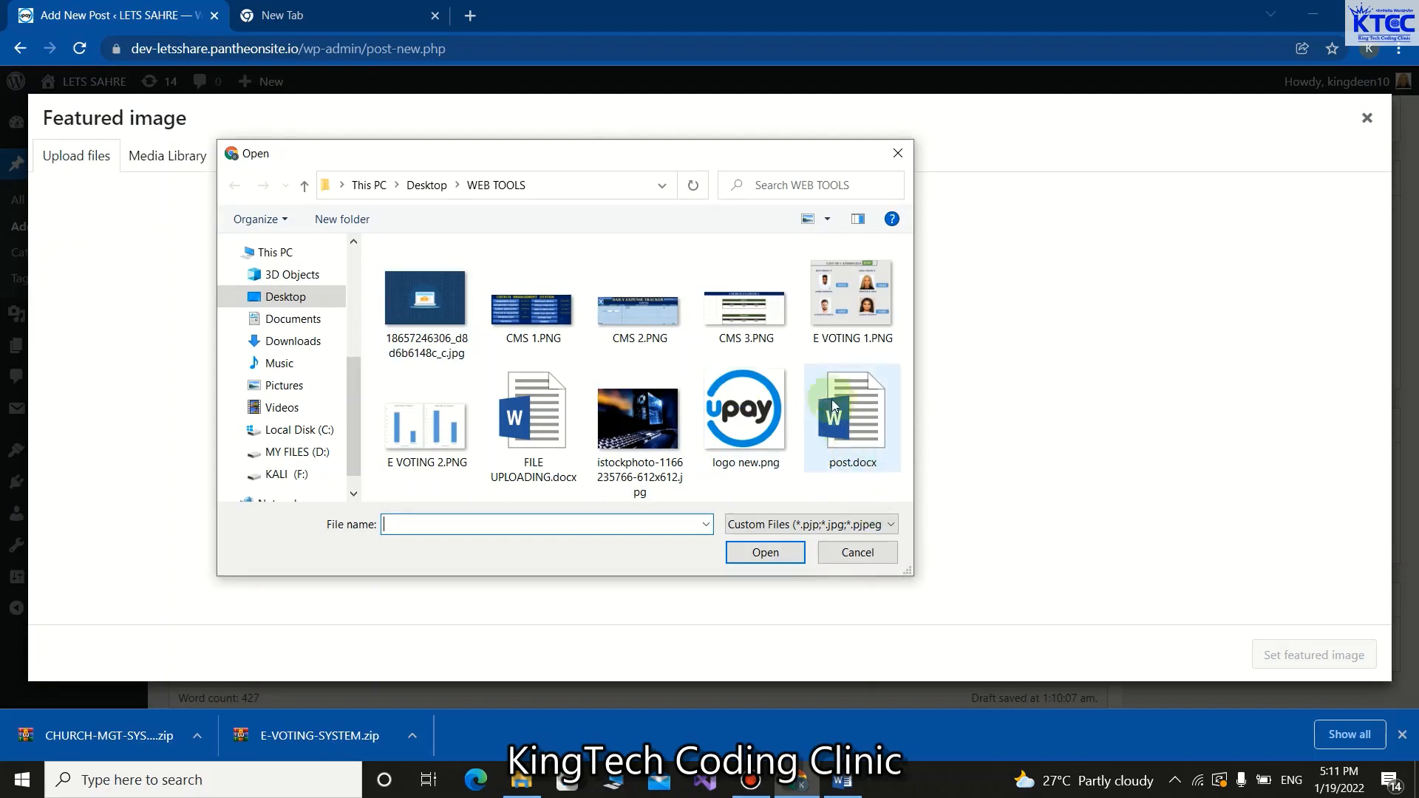
click(314, 296)
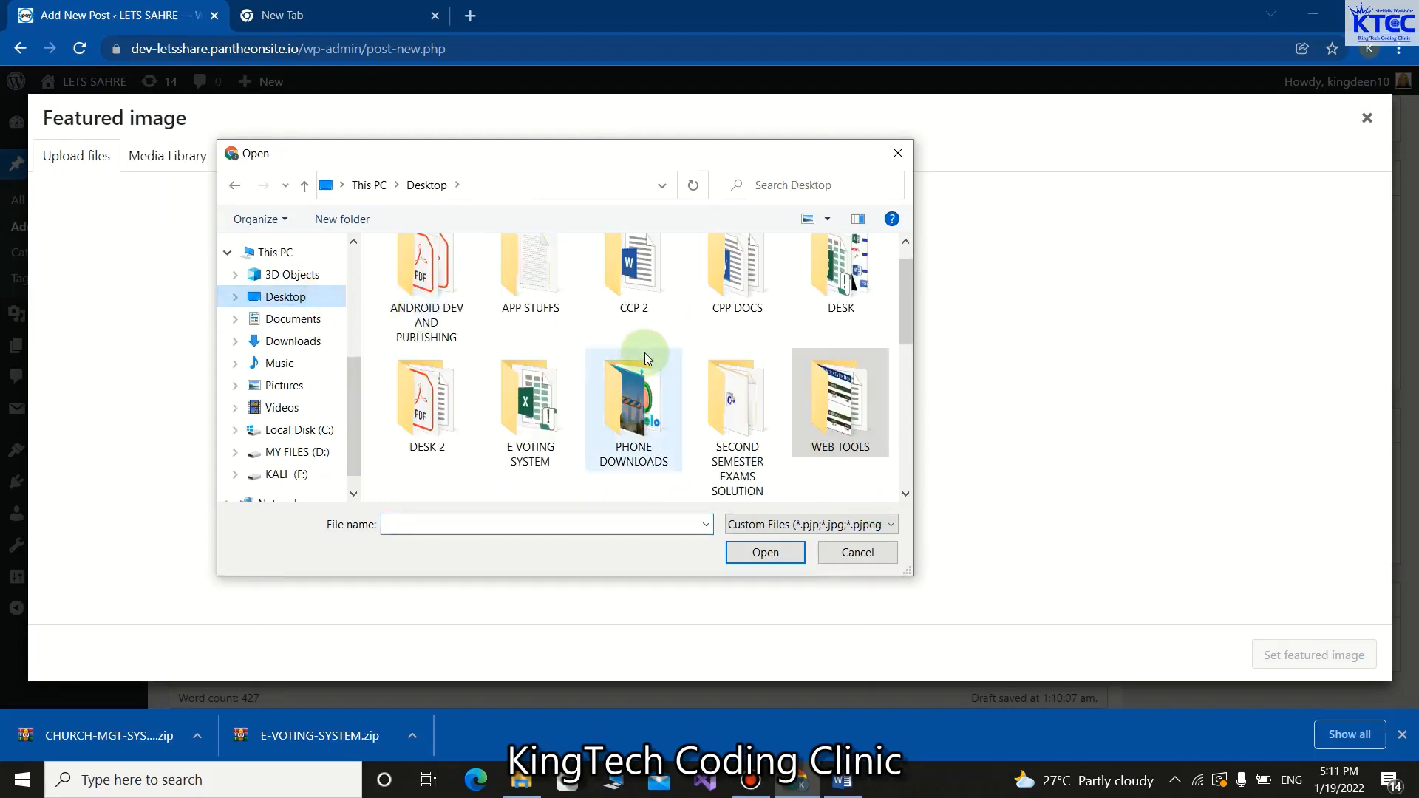
scroll(644, 353, down, 5)
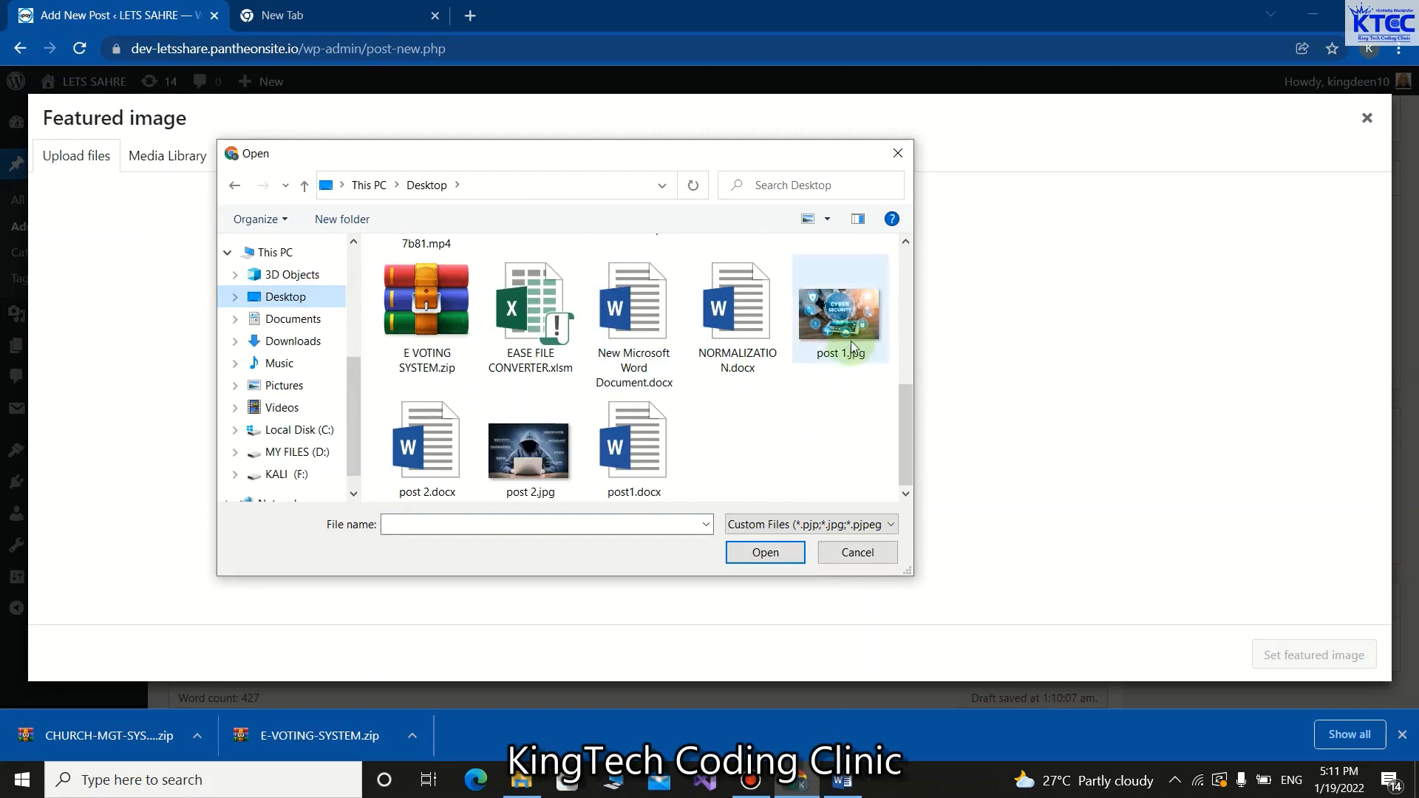
click(839, 311)
click(769, 553)
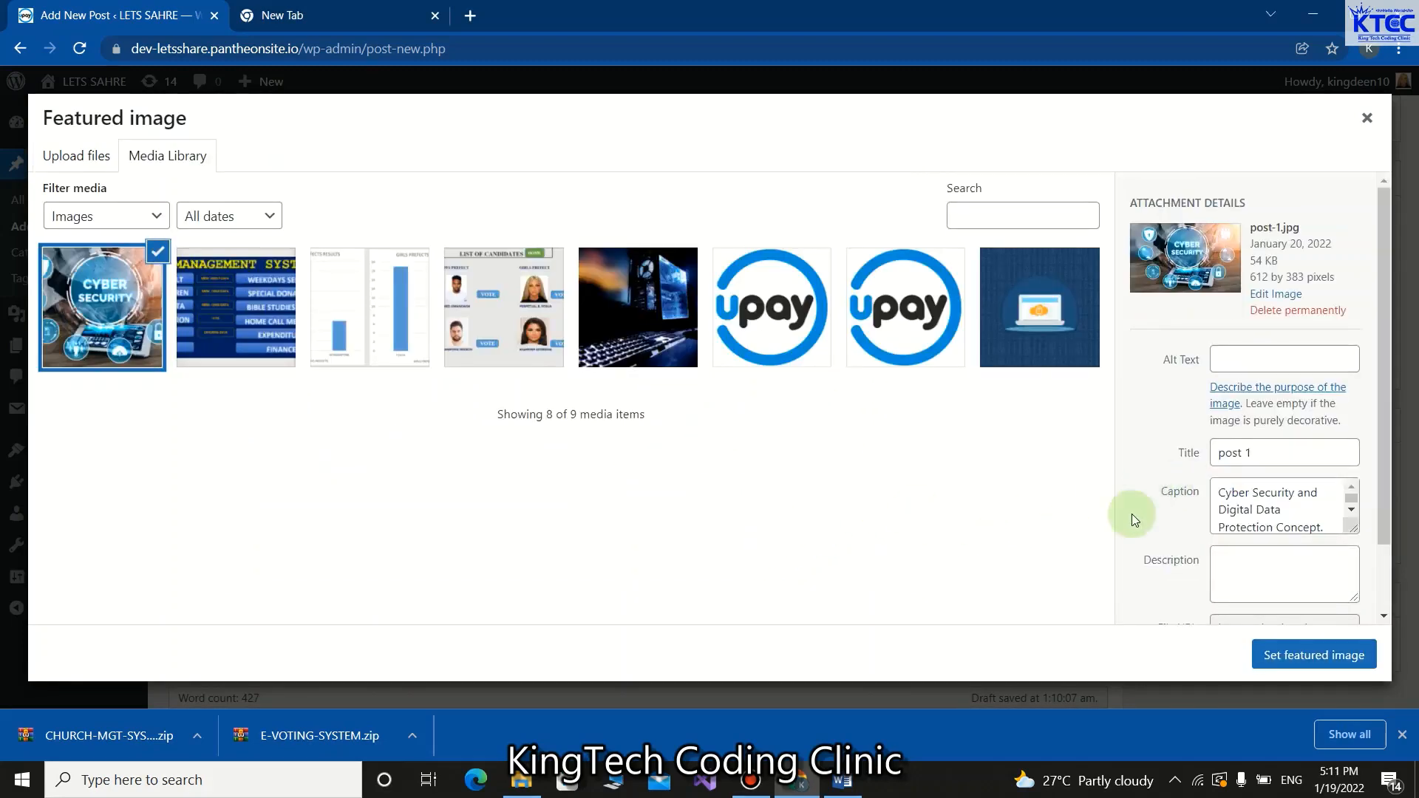
click(1324, 657)
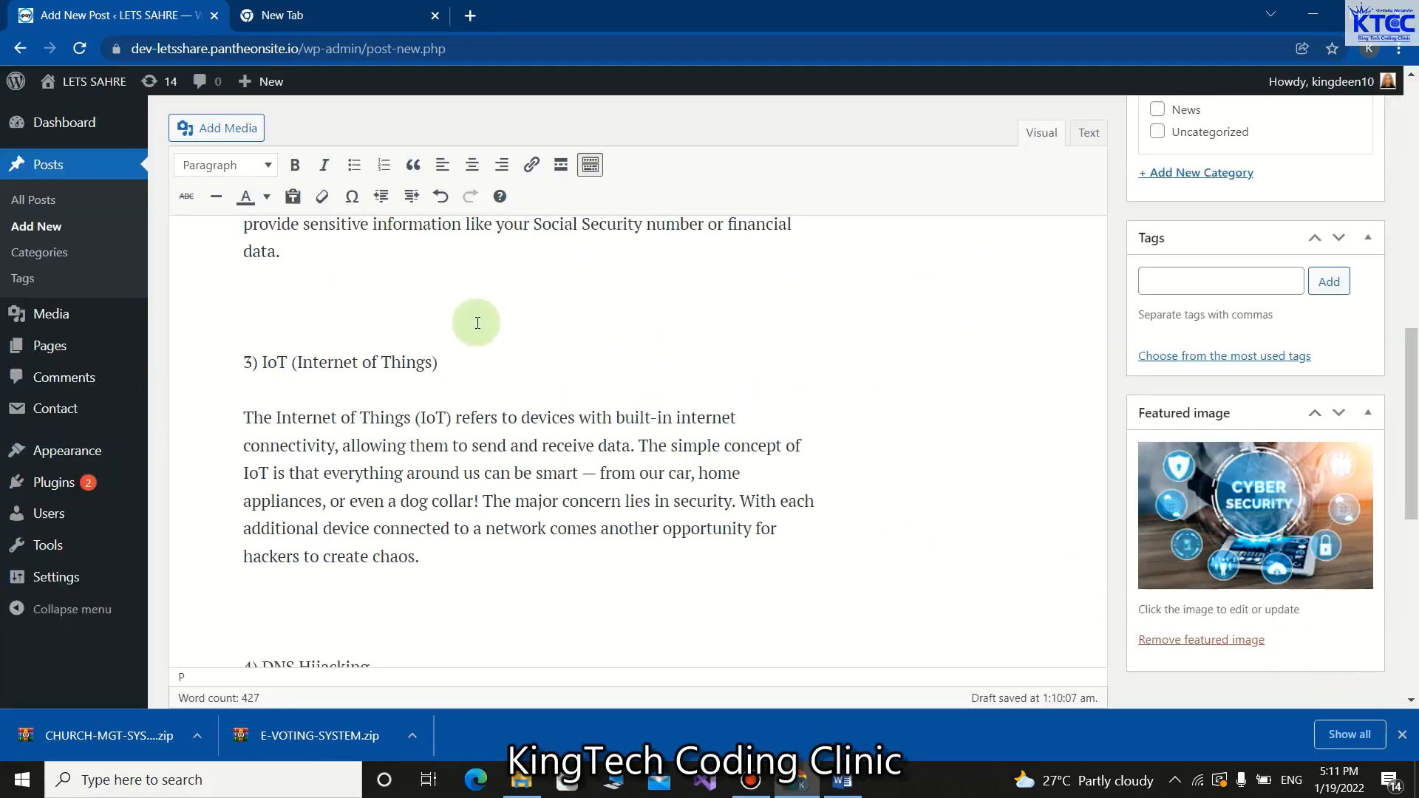
Publish the cyber attacks post and open it on the live site
scroll(1270, 320, up, 8)
click(1332, 290)
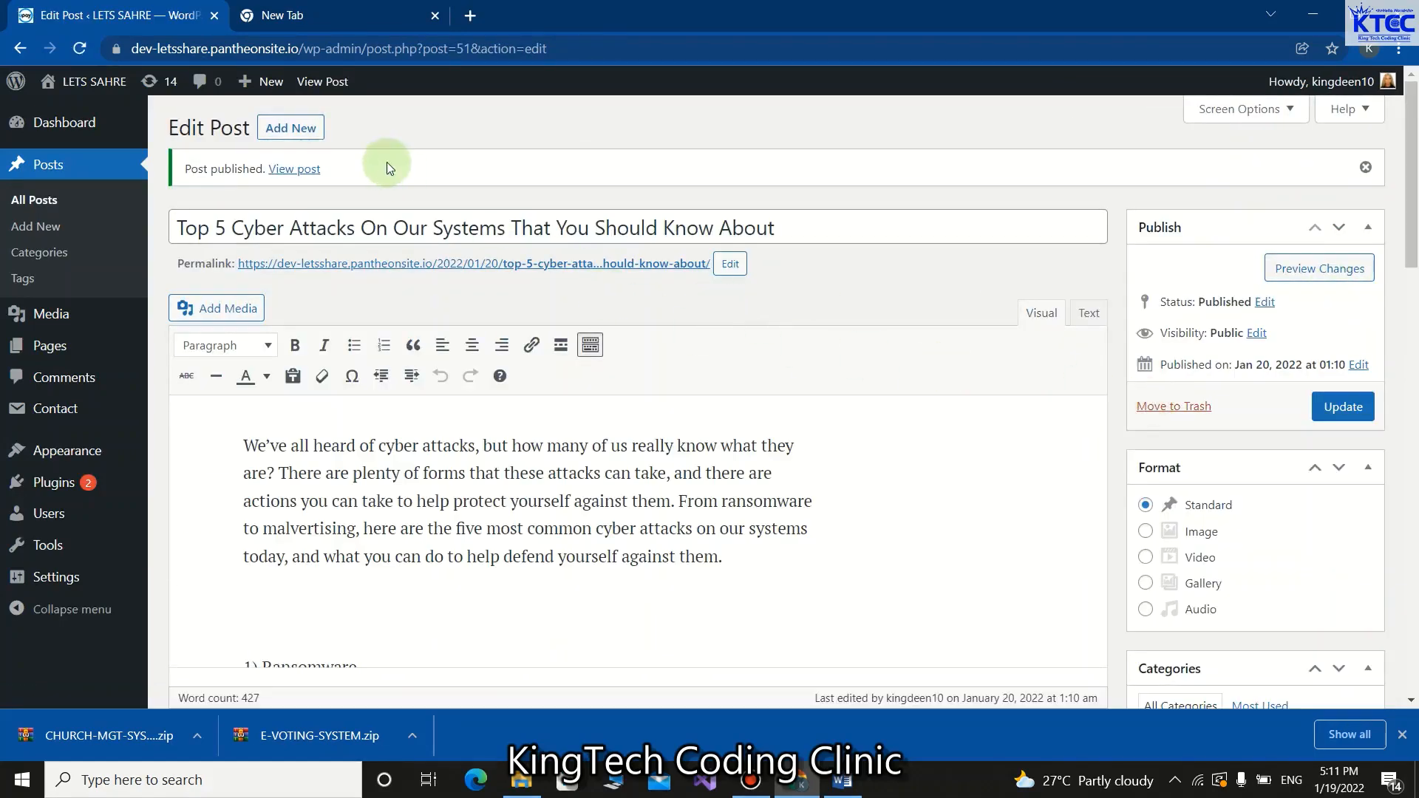
click(298, 169)
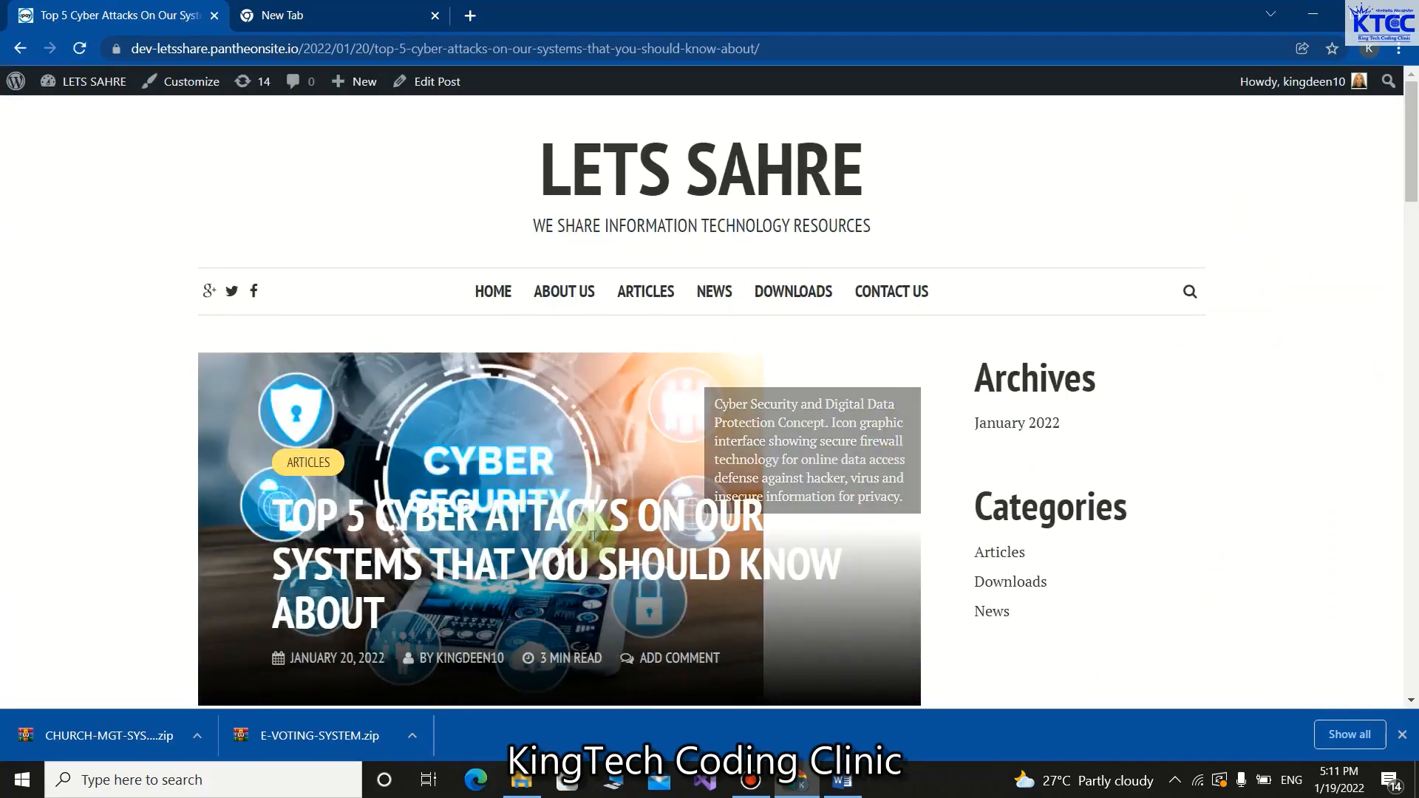
Check how the new post appears on the Articles category page, the home page and in the featured posts list
click(650, 294)
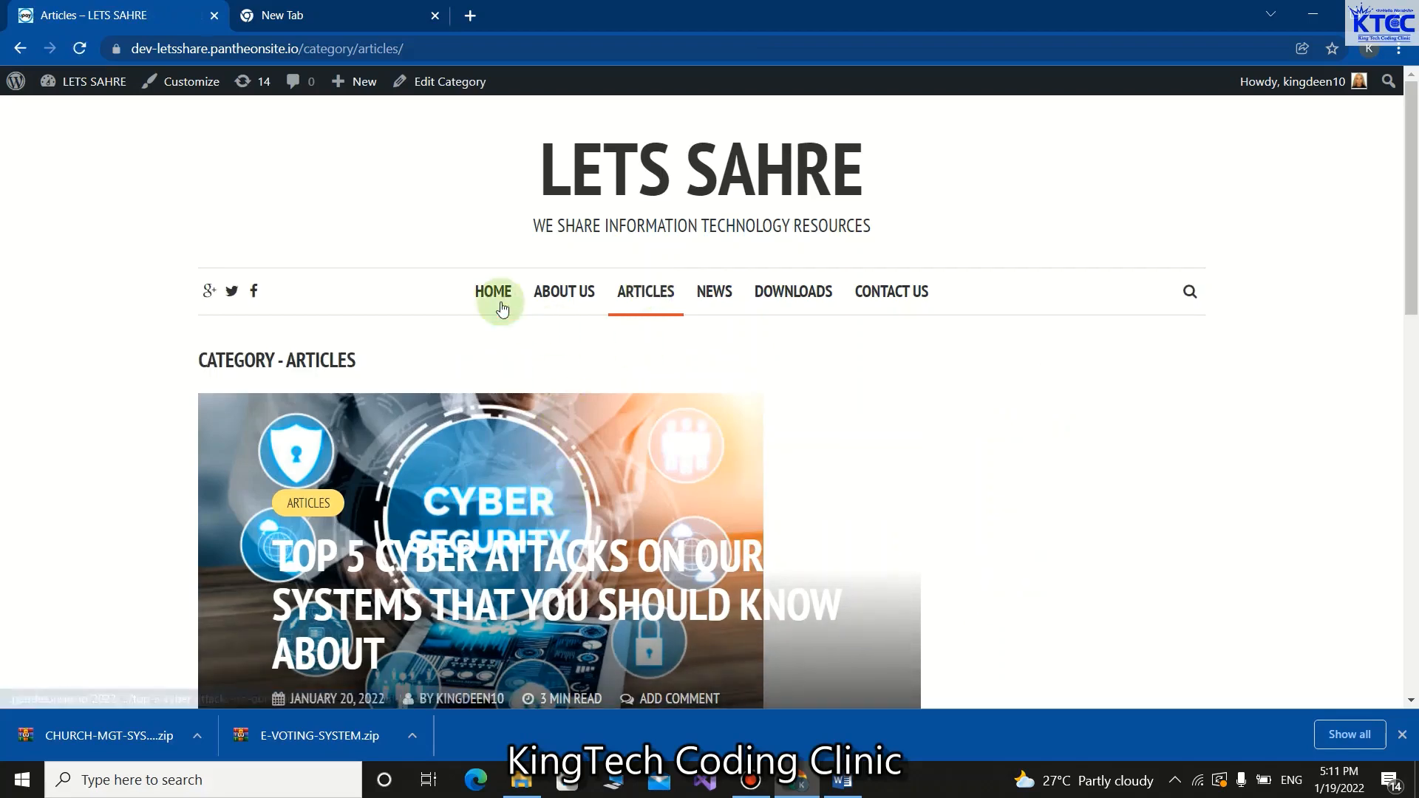
click(494, 294)
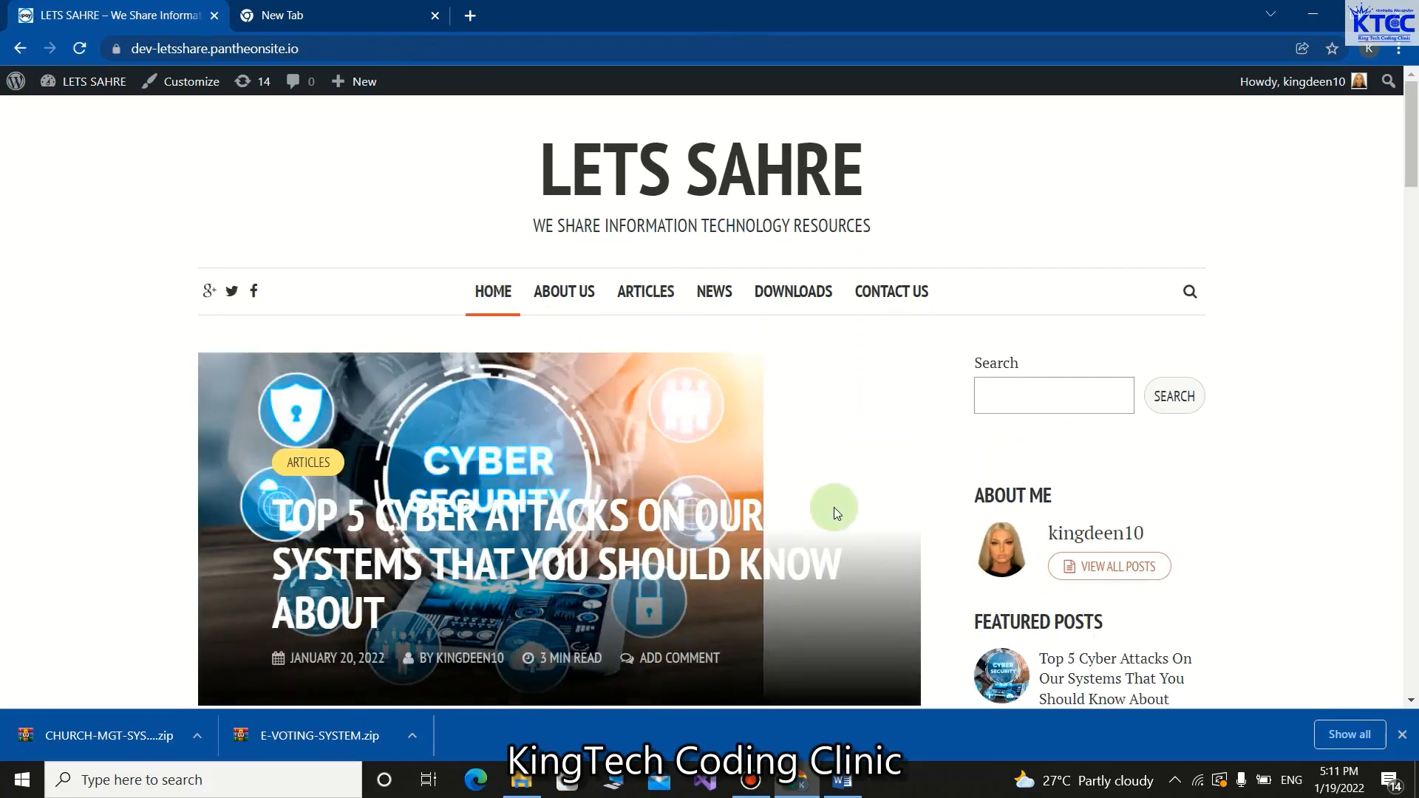
scroll(939, 507, down, 3)
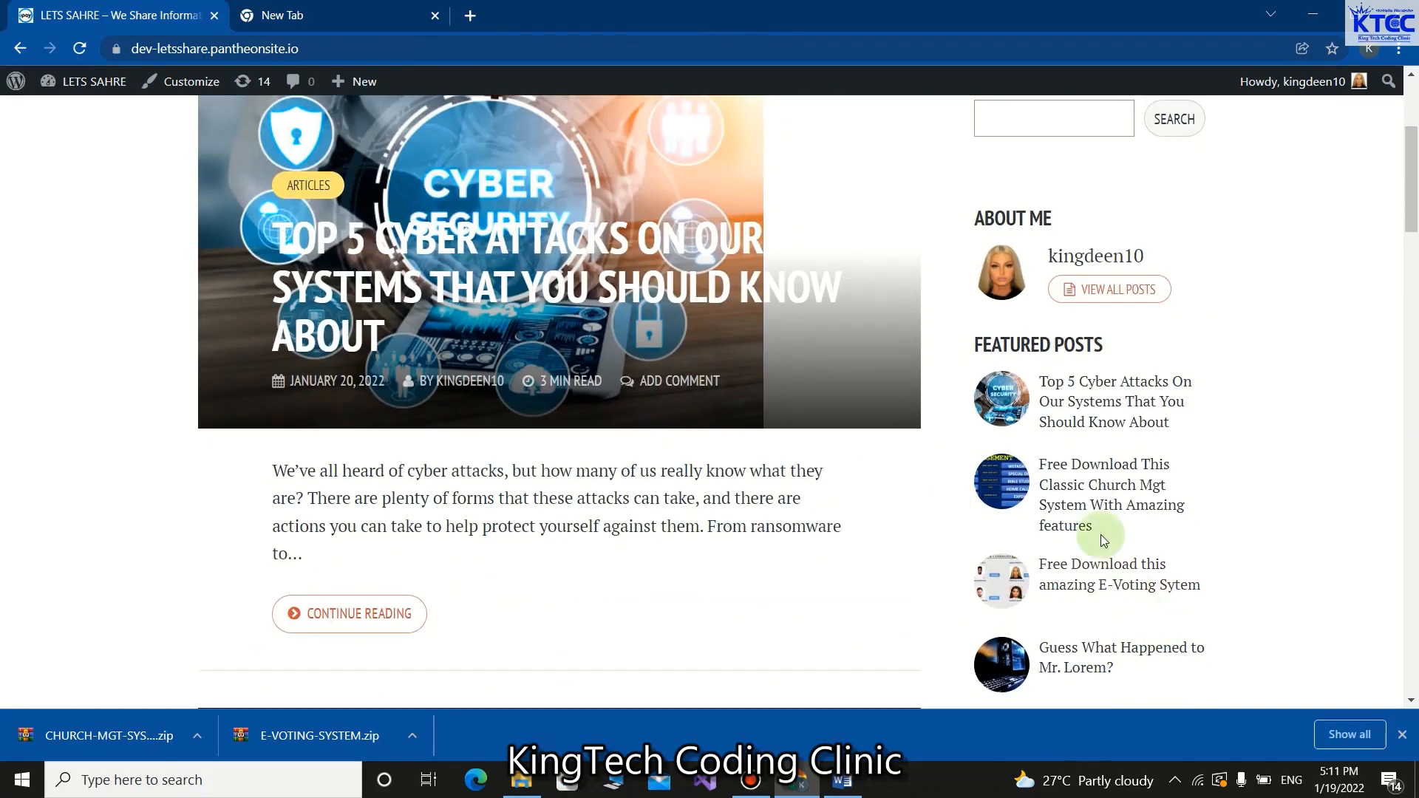
scroll(1072, 539, down, 2)
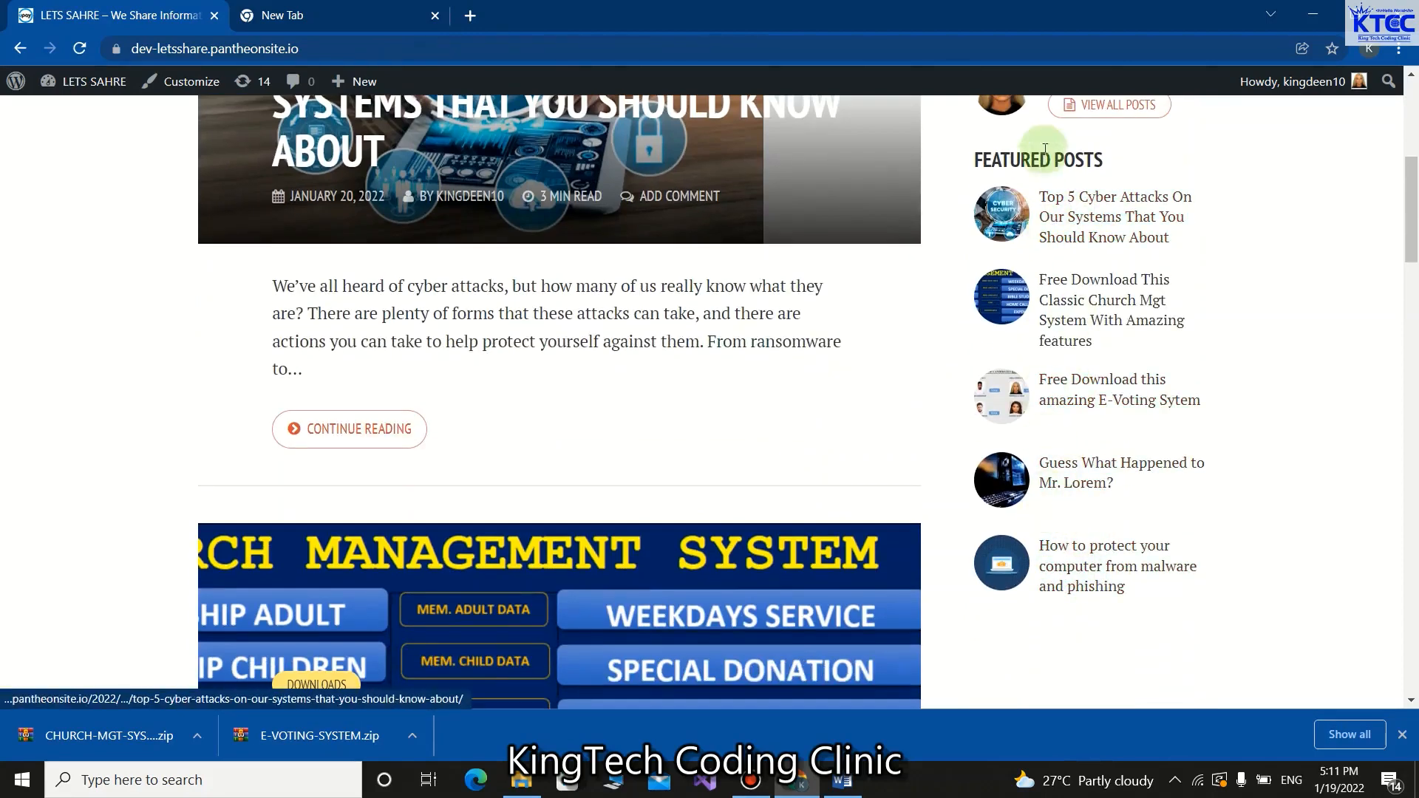
scroll(716, 477, down, 6)
scroll(716, 477, up, 10)
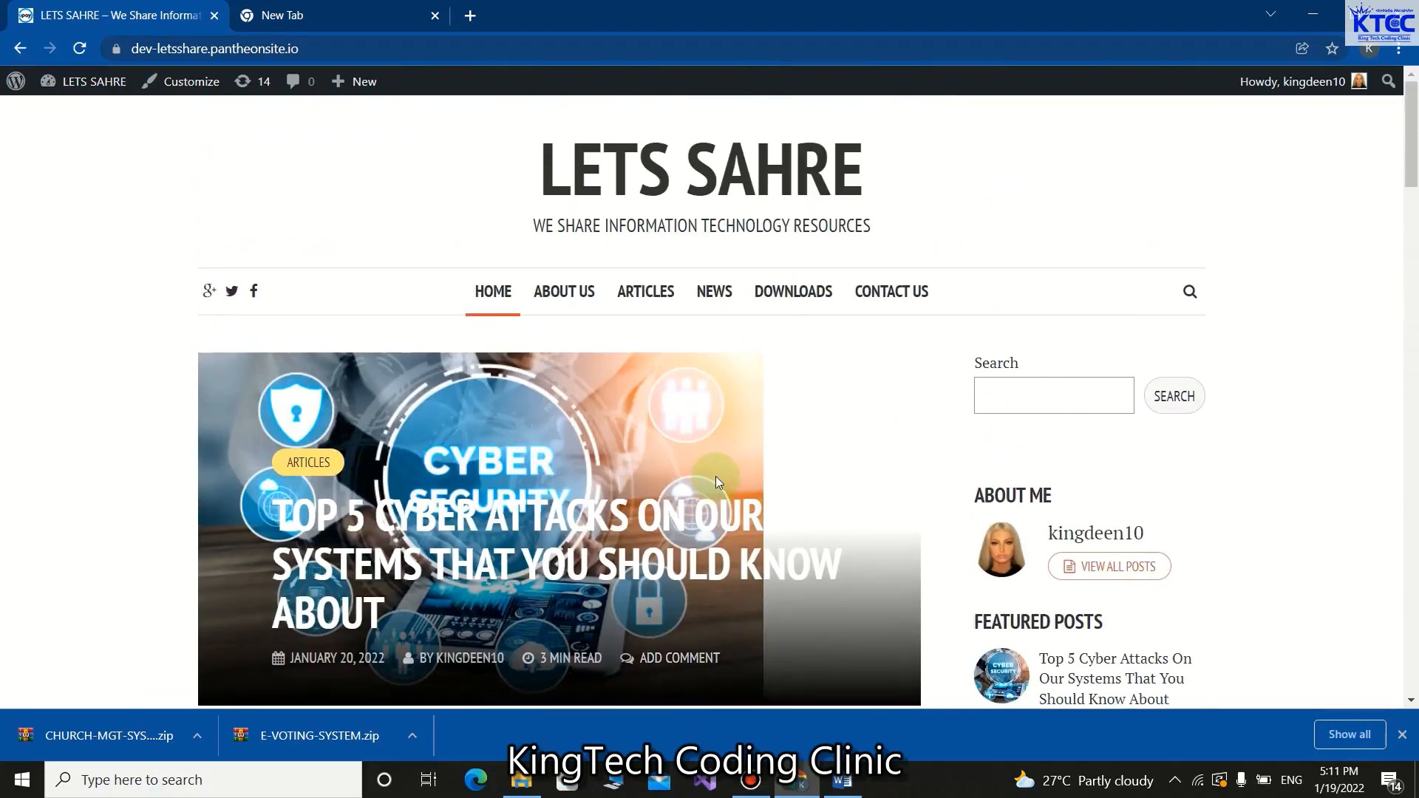
scroll(748, 459, down, 1)
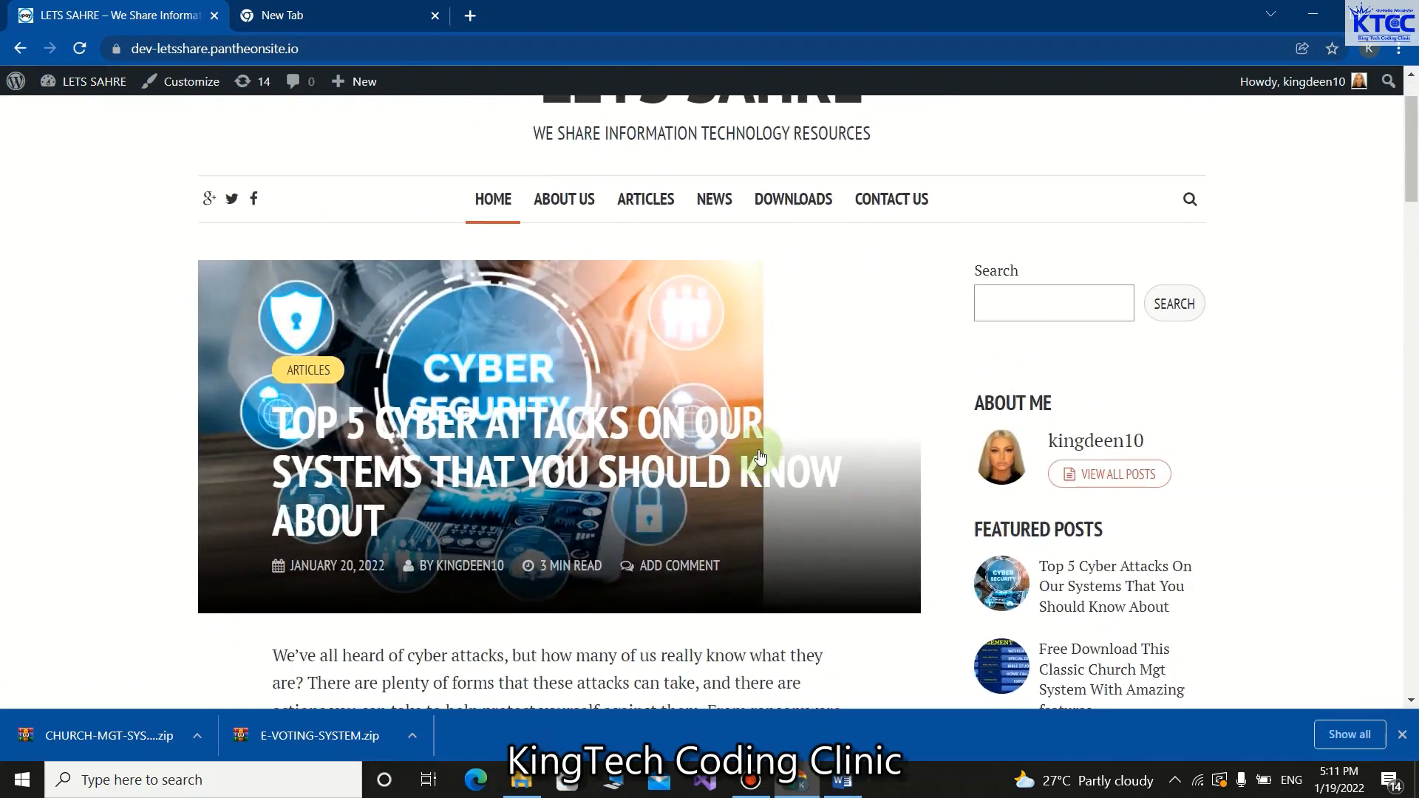
View the site's News category page and start another new post
click(716, 199)
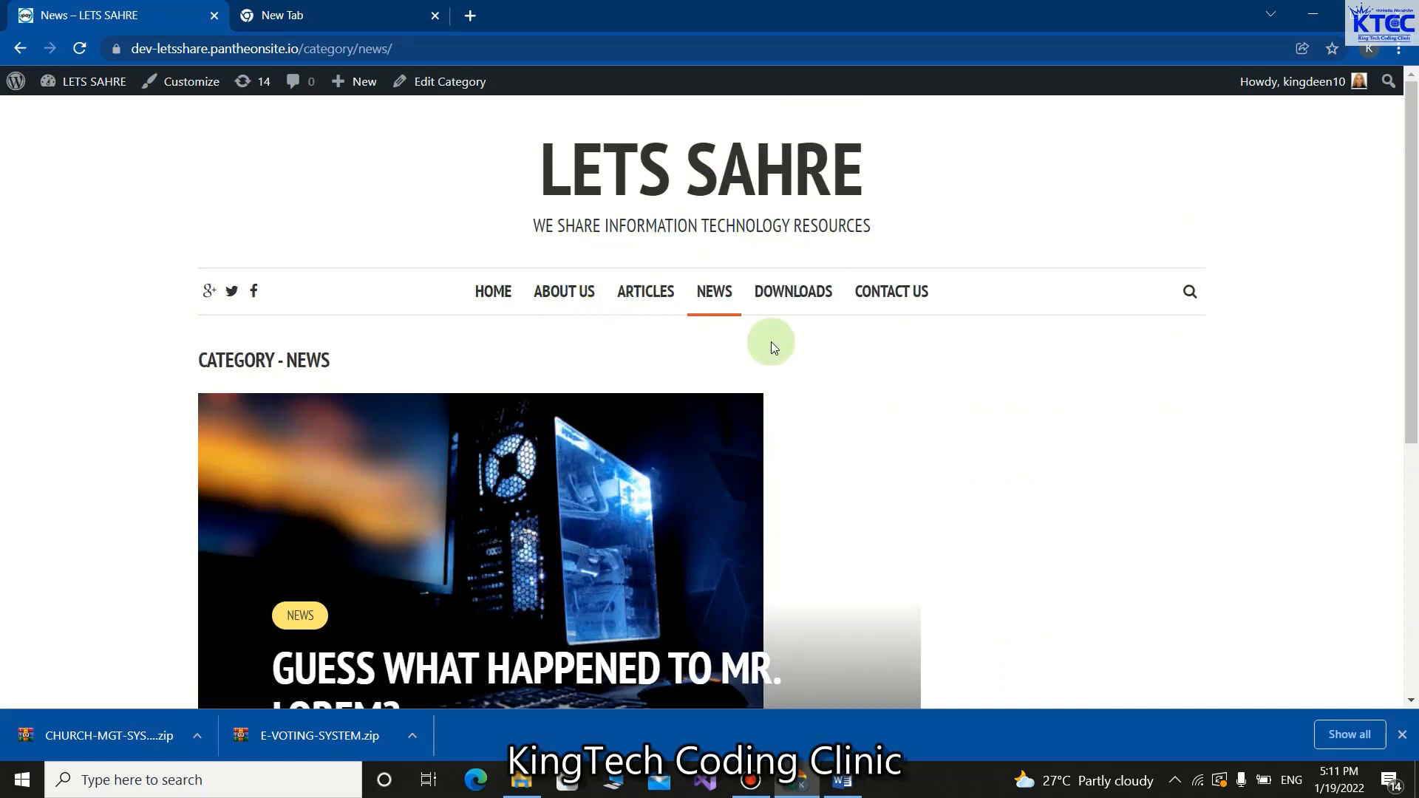
click(370, 86)
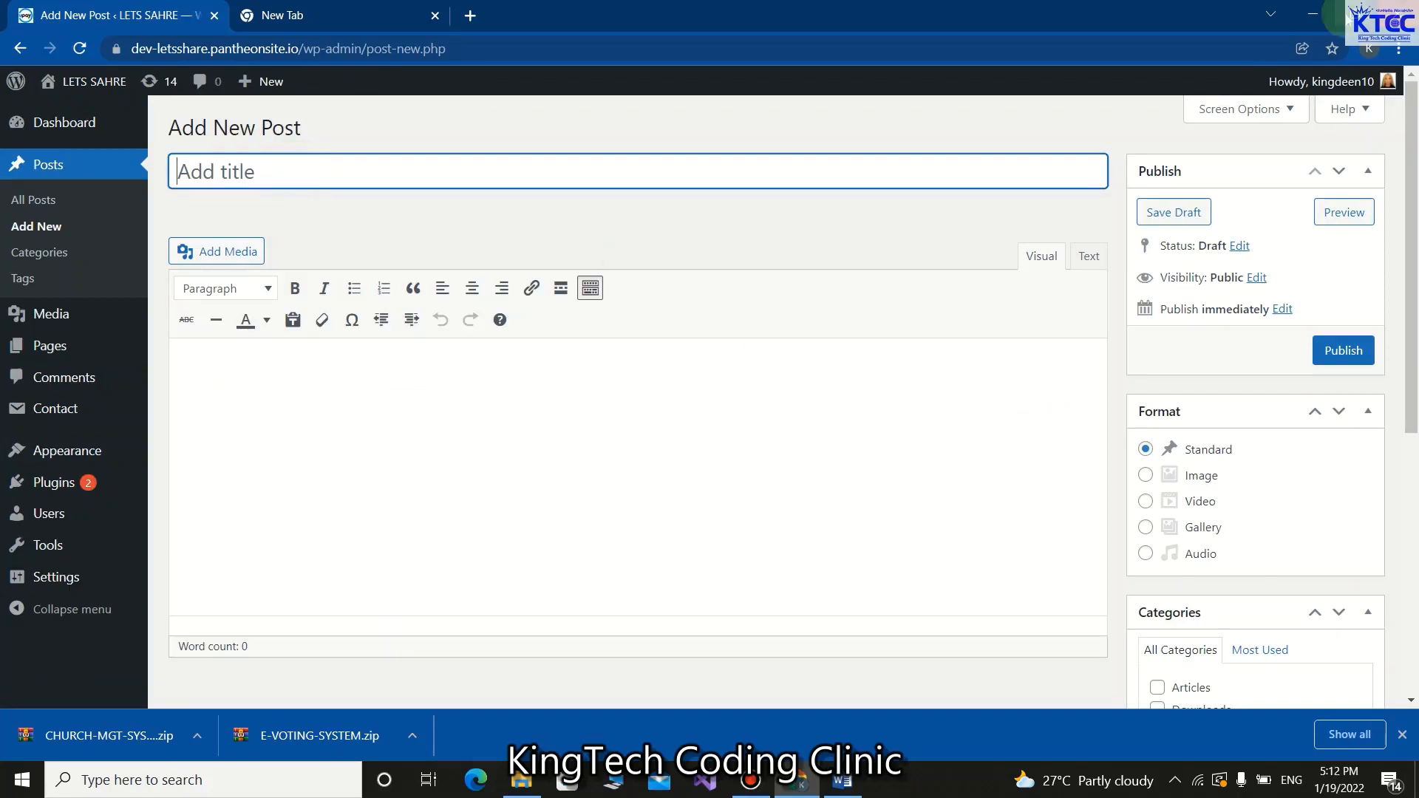
Replace post1.docx with post 2.docx in Word and copy its heading "What Is An Ethical Hacker?" into the new WordPress post's title
click(1313, 15)
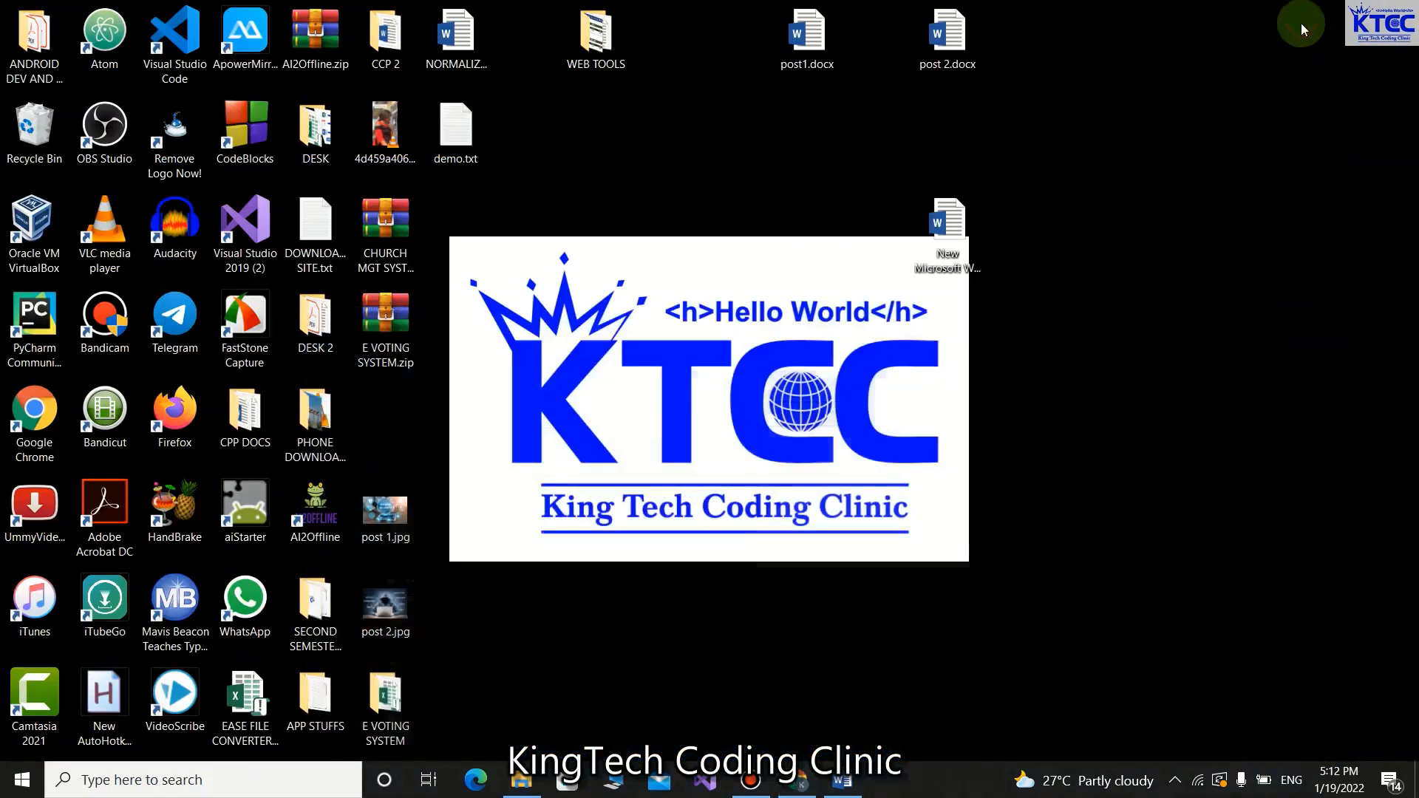
click(829, 791)
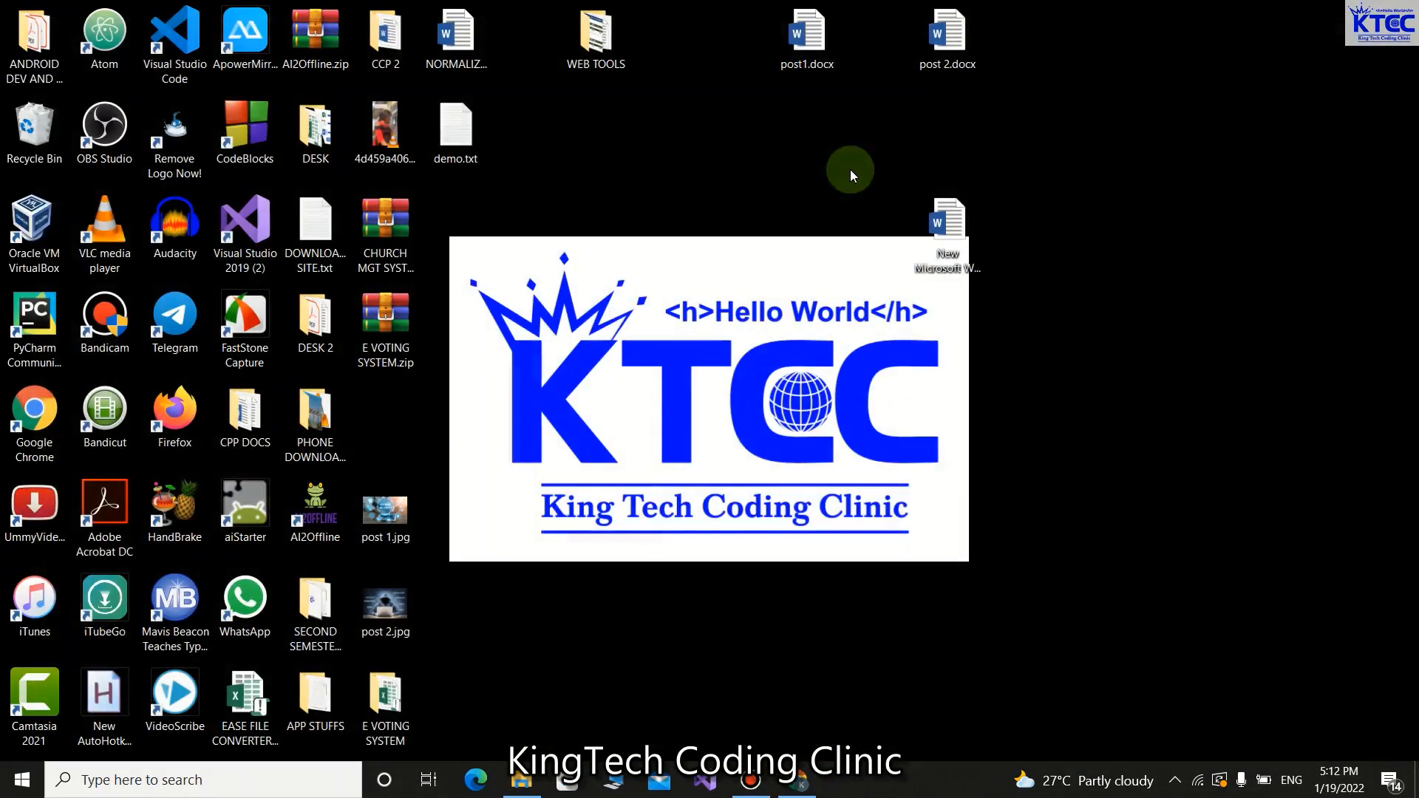
double_click(950, 36)
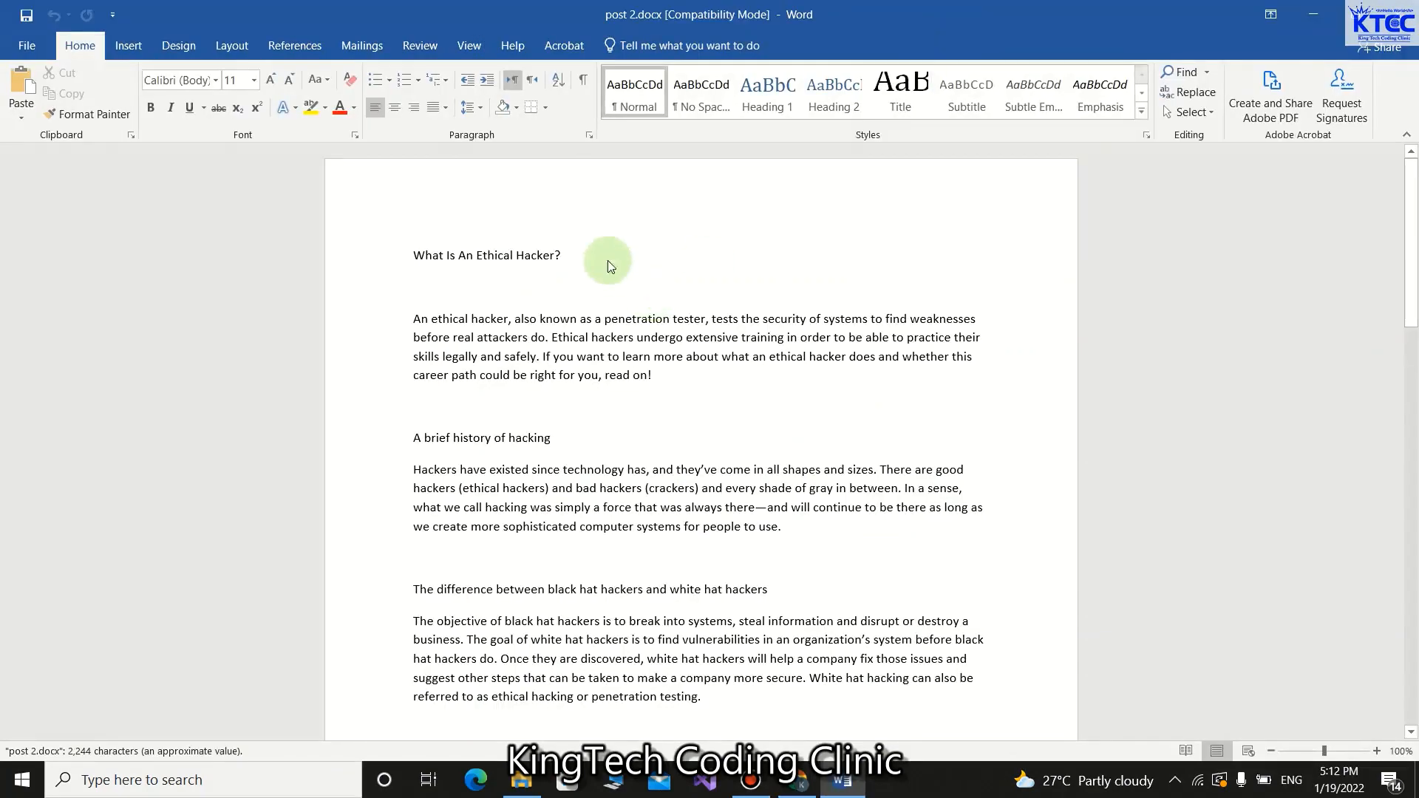
triple_click(608, 256)
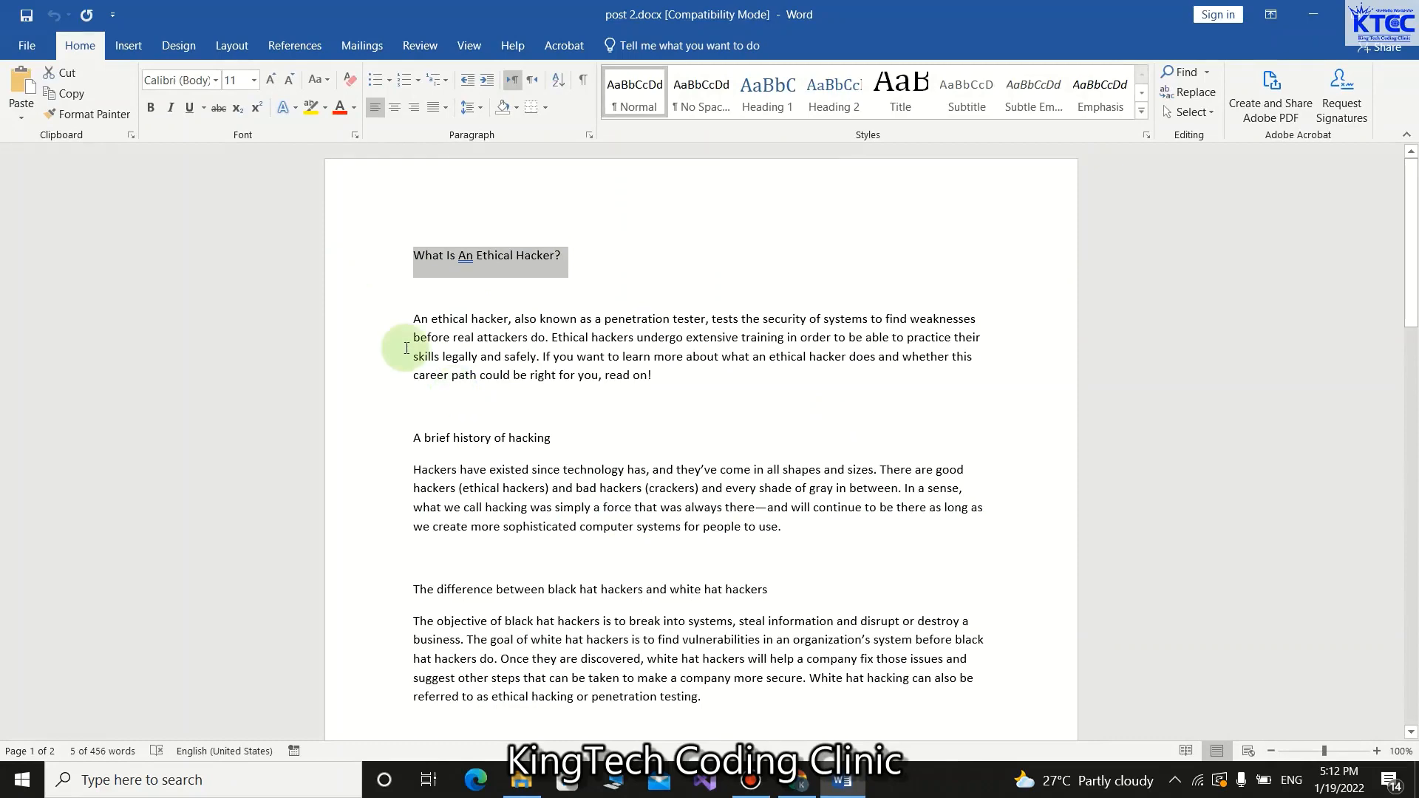
click(1314, 14)
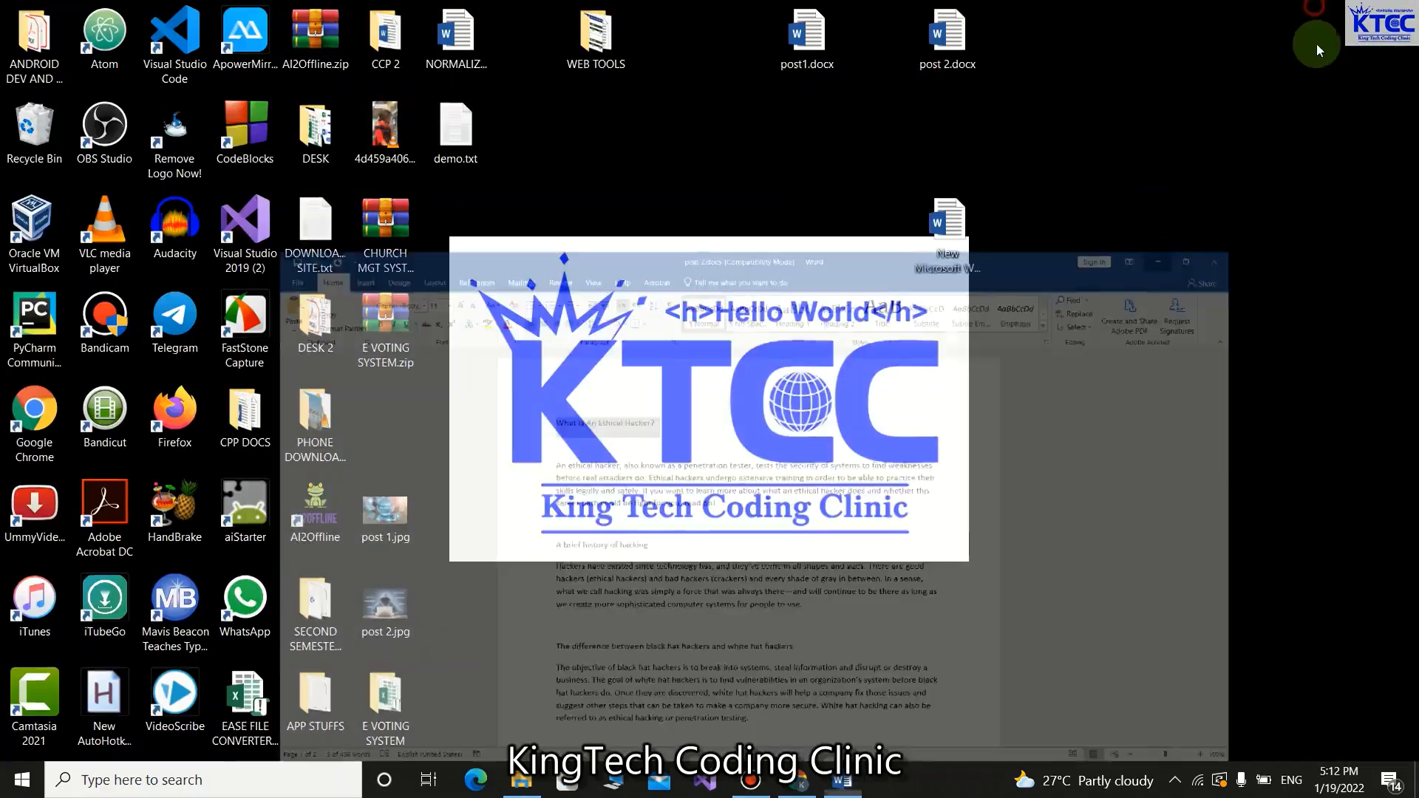
click(800, 785)
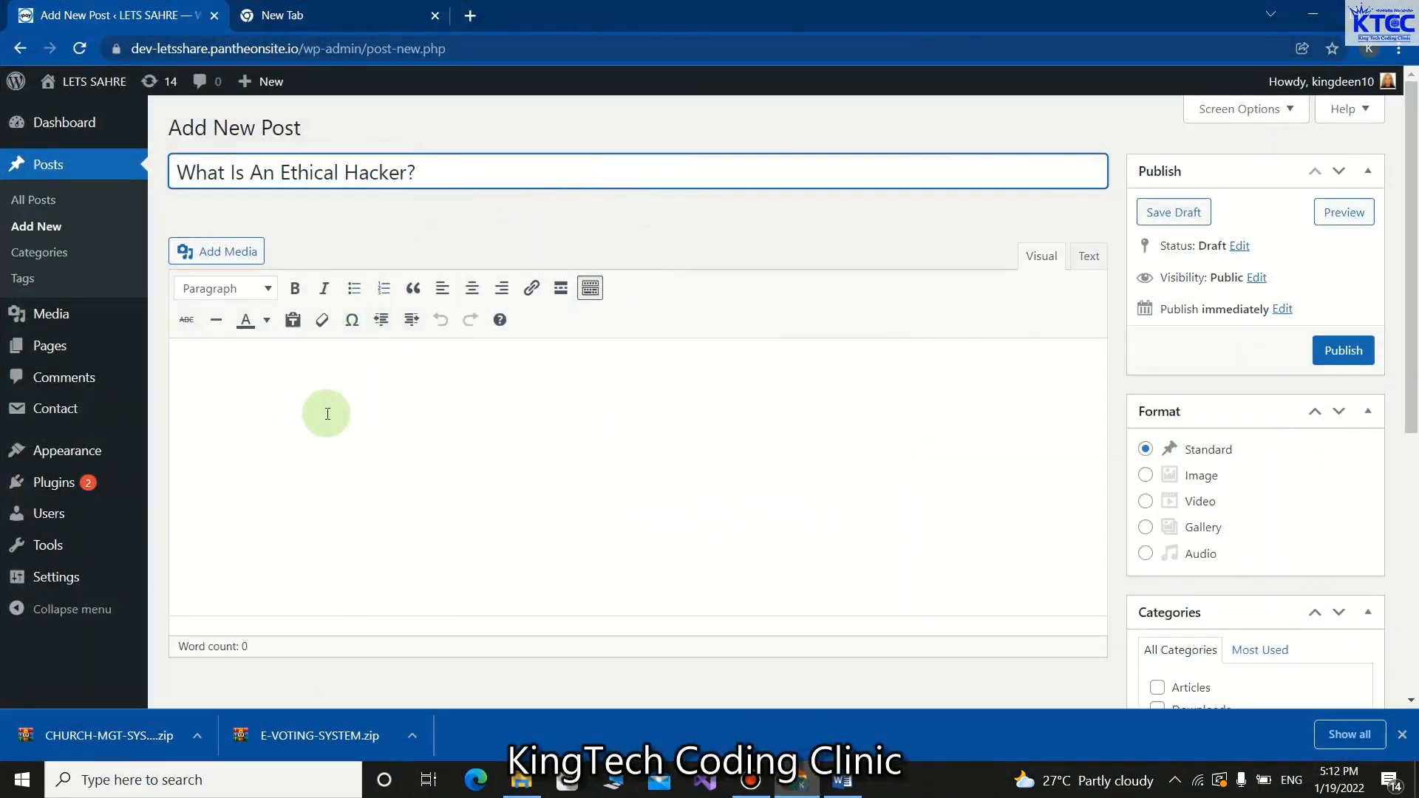
Copy all the text below the heading of post 2.docx and paste it into the body of the ethical hacker post
click(340, 390)
click(842, 782)
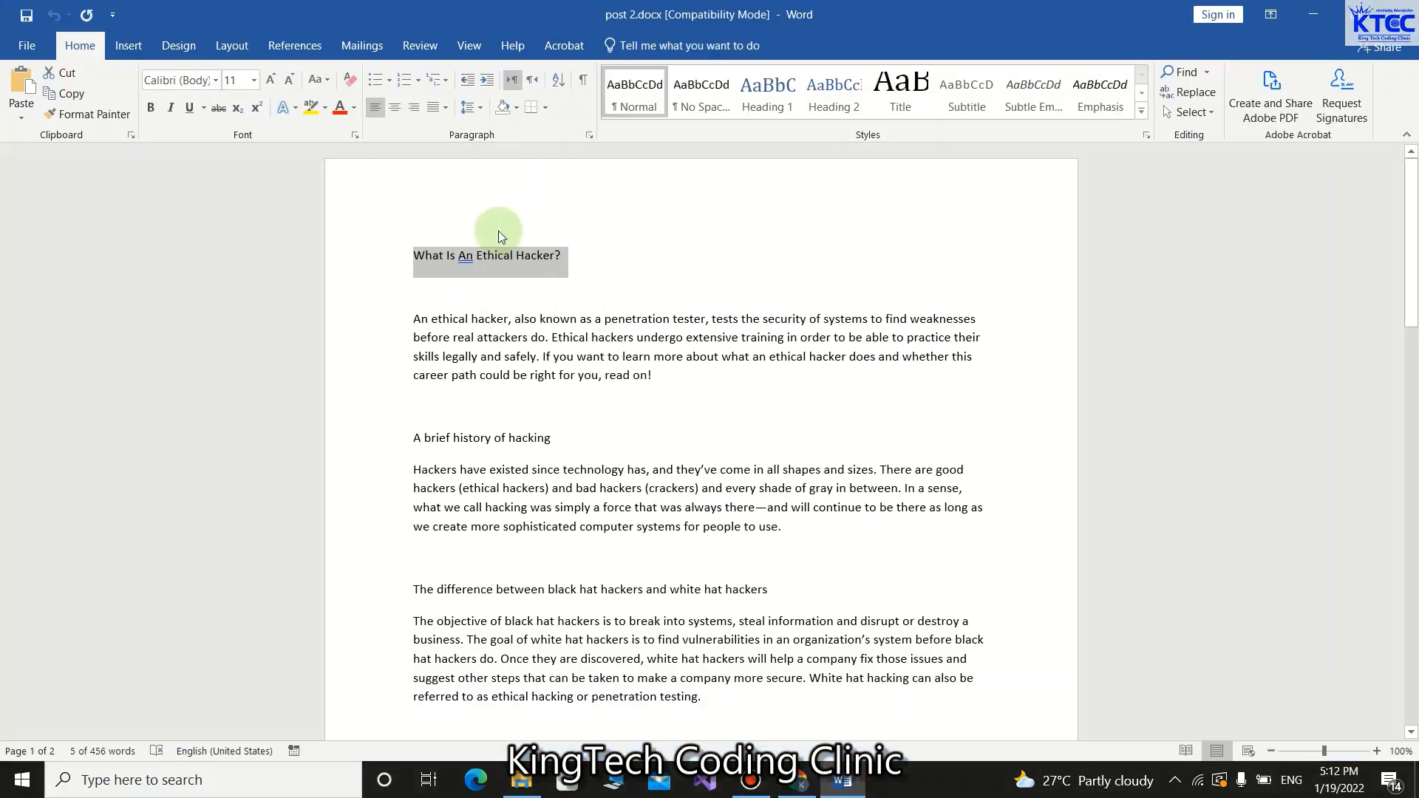
drag(405, 320, 739, 522)
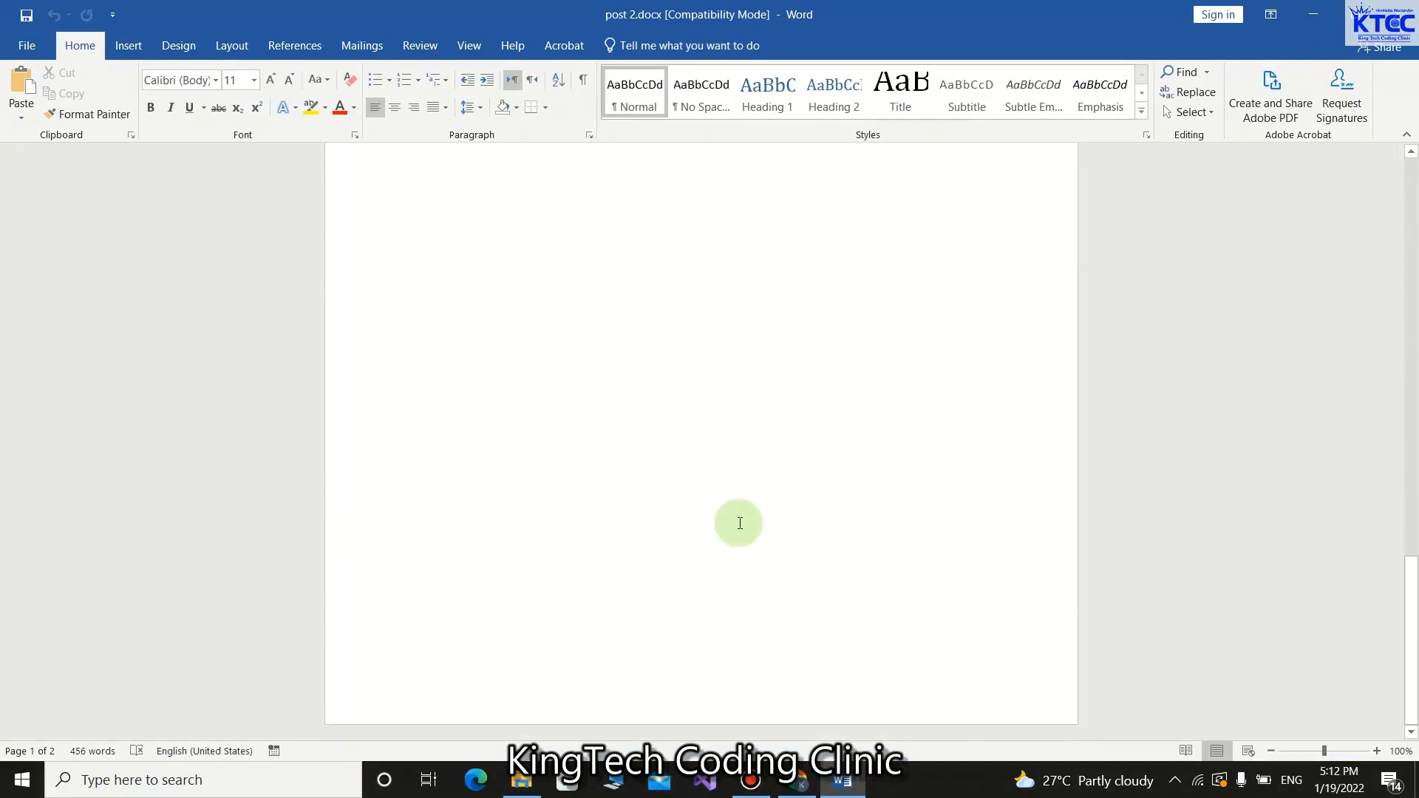
click(1313, 14)
click(439, 439)
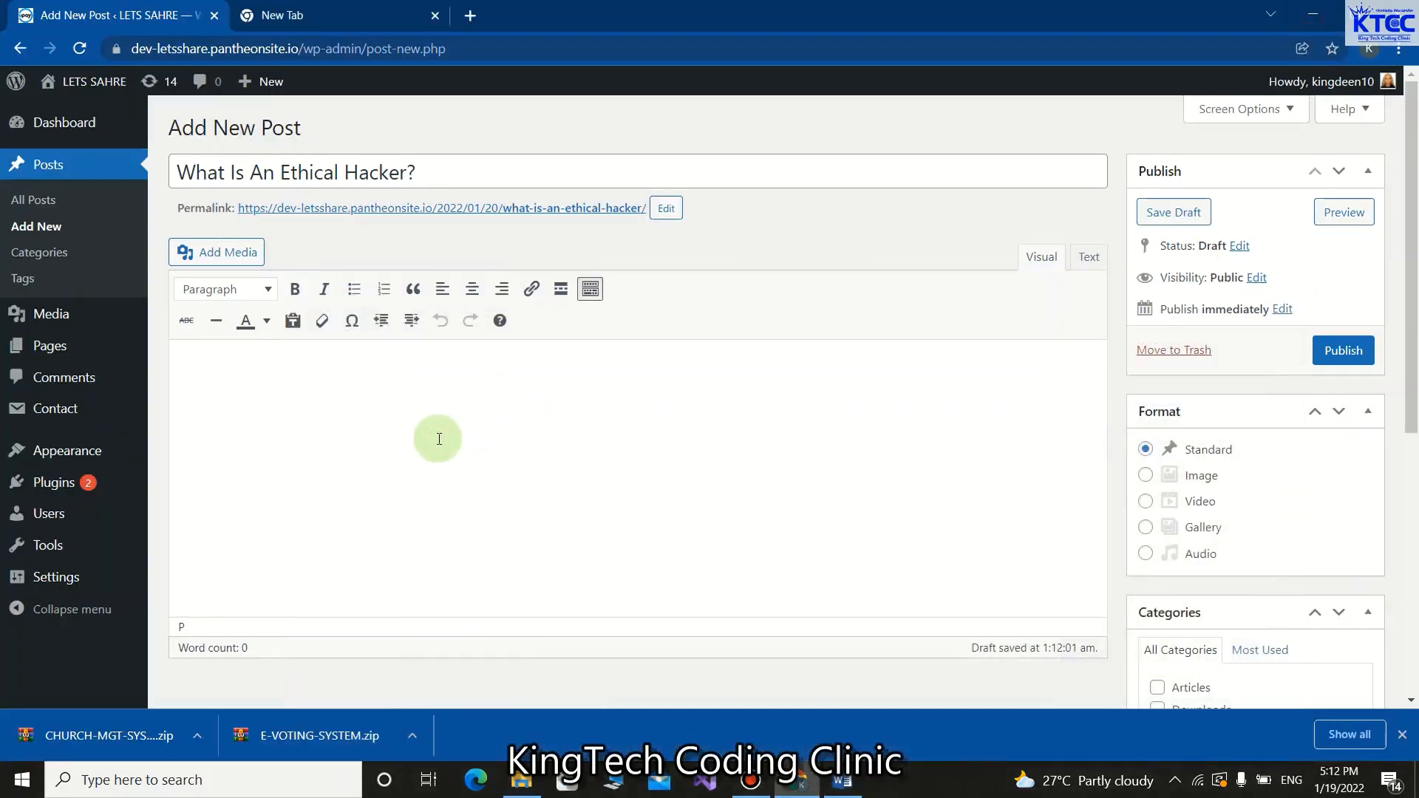
key(ctrl+v)
scroll(643, 425, up, 5)
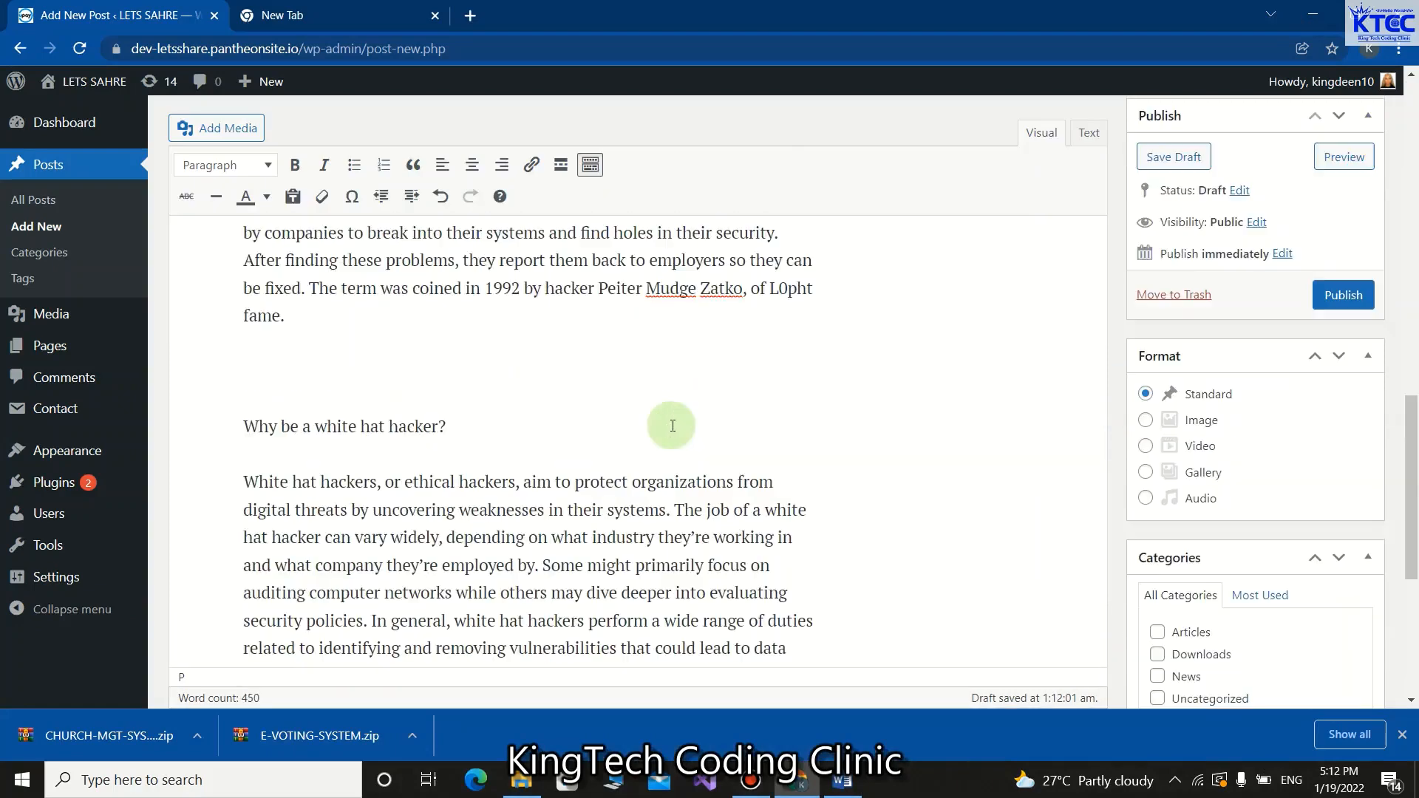
Assign the ethical hacker post to the News category and upload post 2.jpg from the Desktop as its featured image
scroll(1250, 517, down, 1)
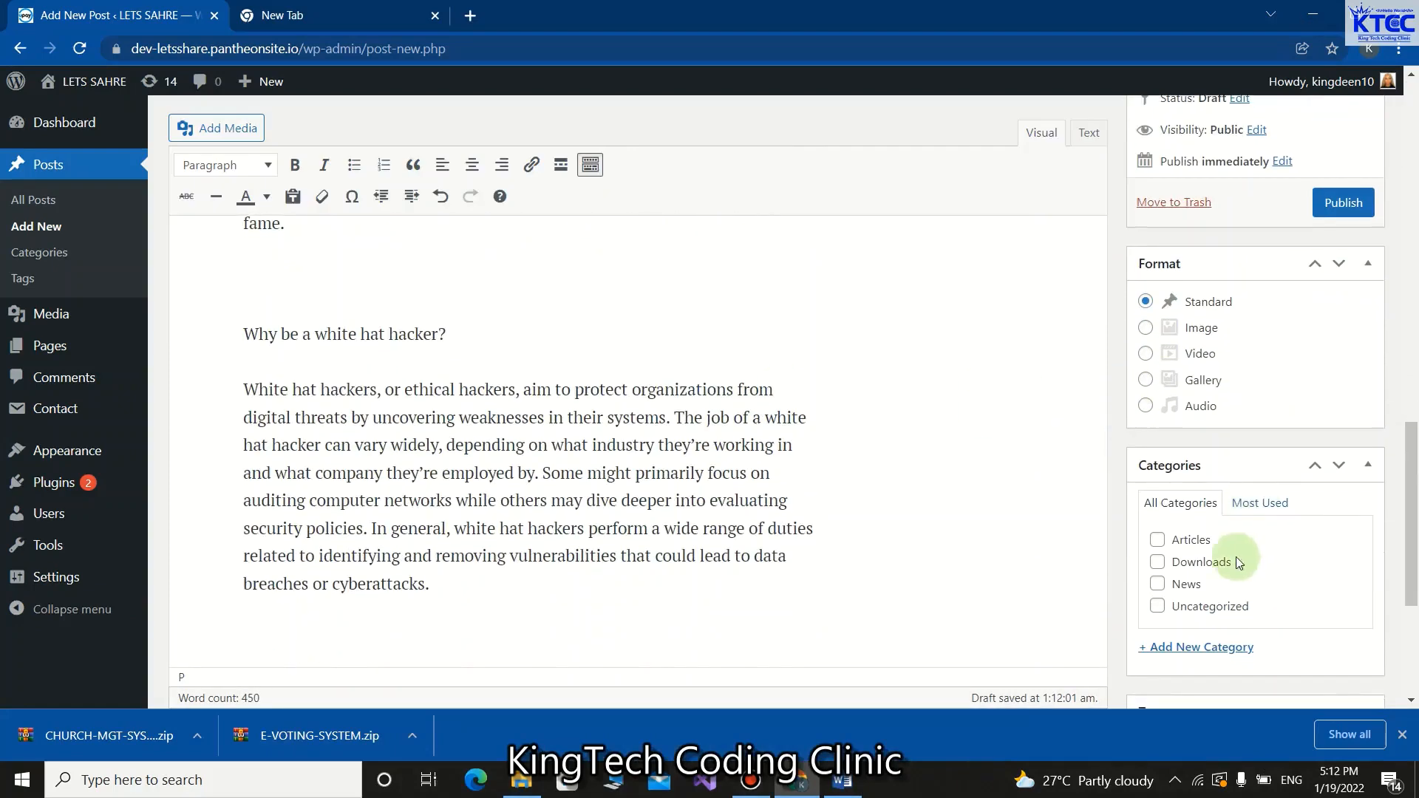
click(1159, 590)
scroll(1265, 575, down, 4)
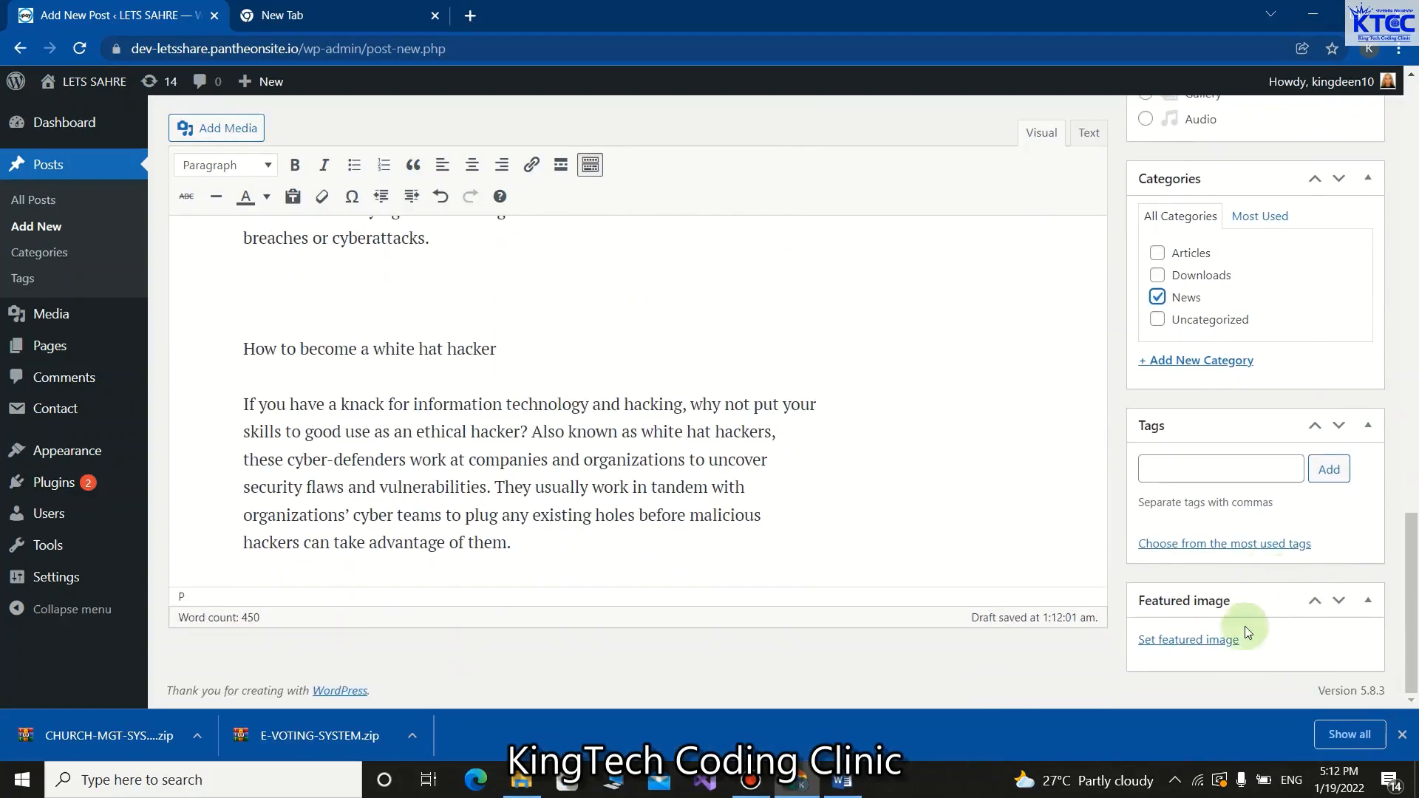
click(1204, 644)
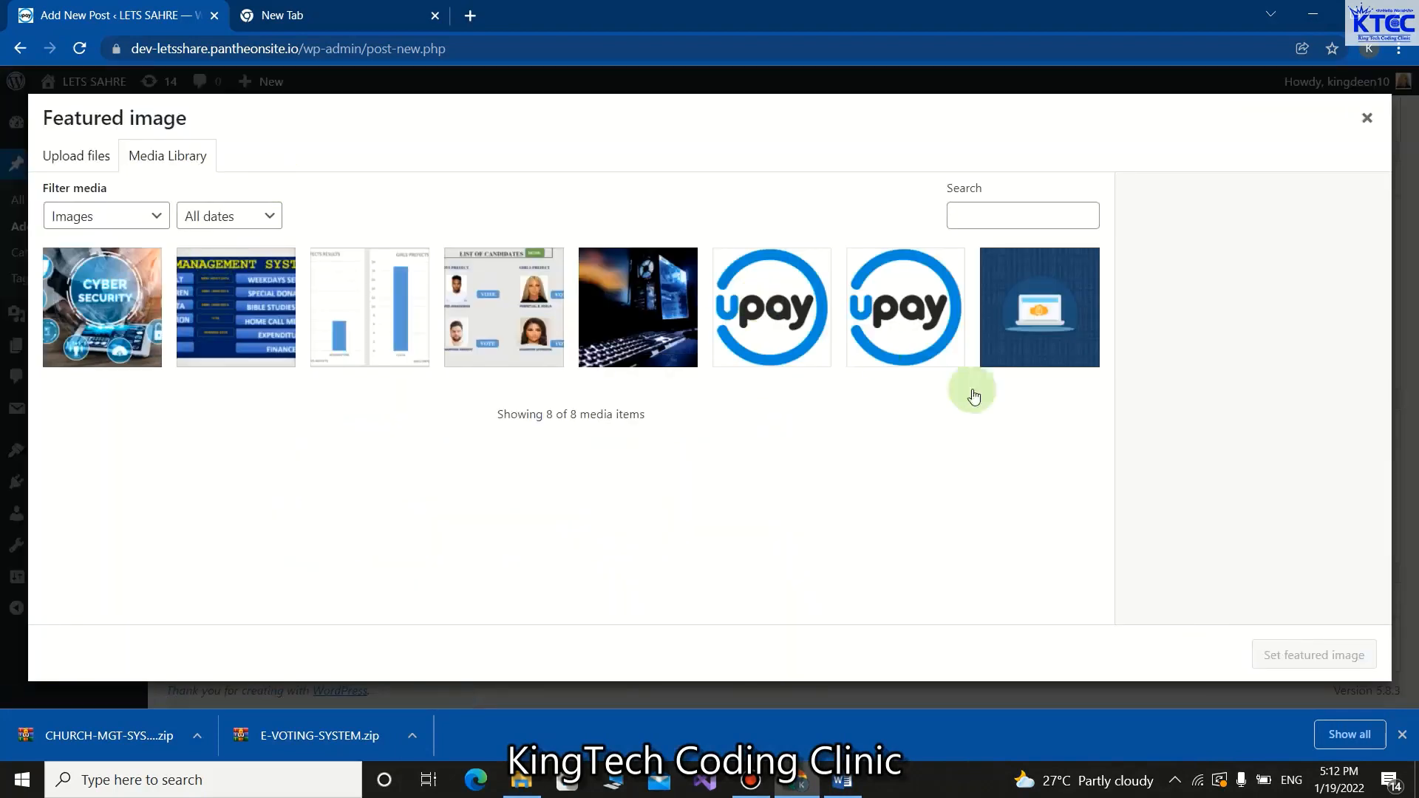
click(87, 158)
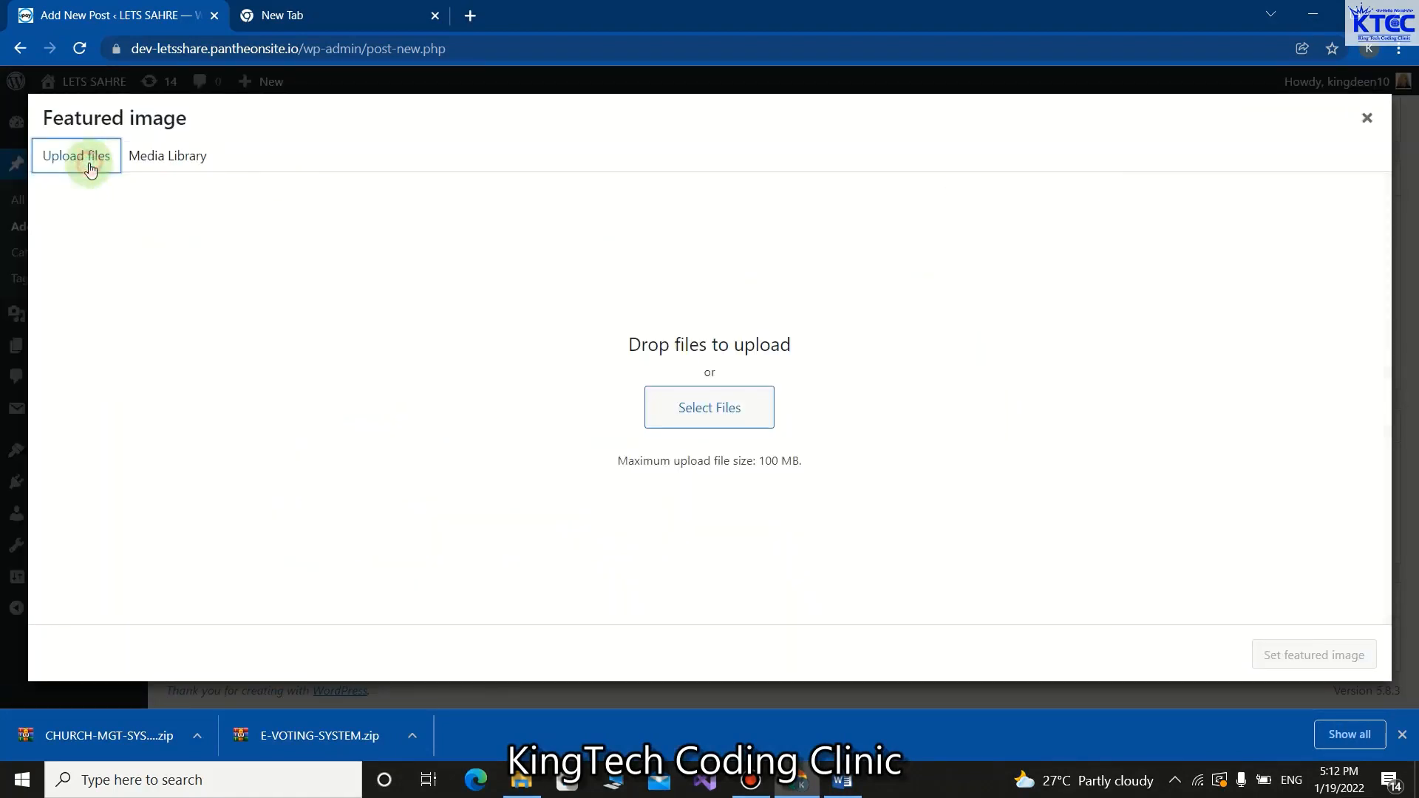
click(714, 407)
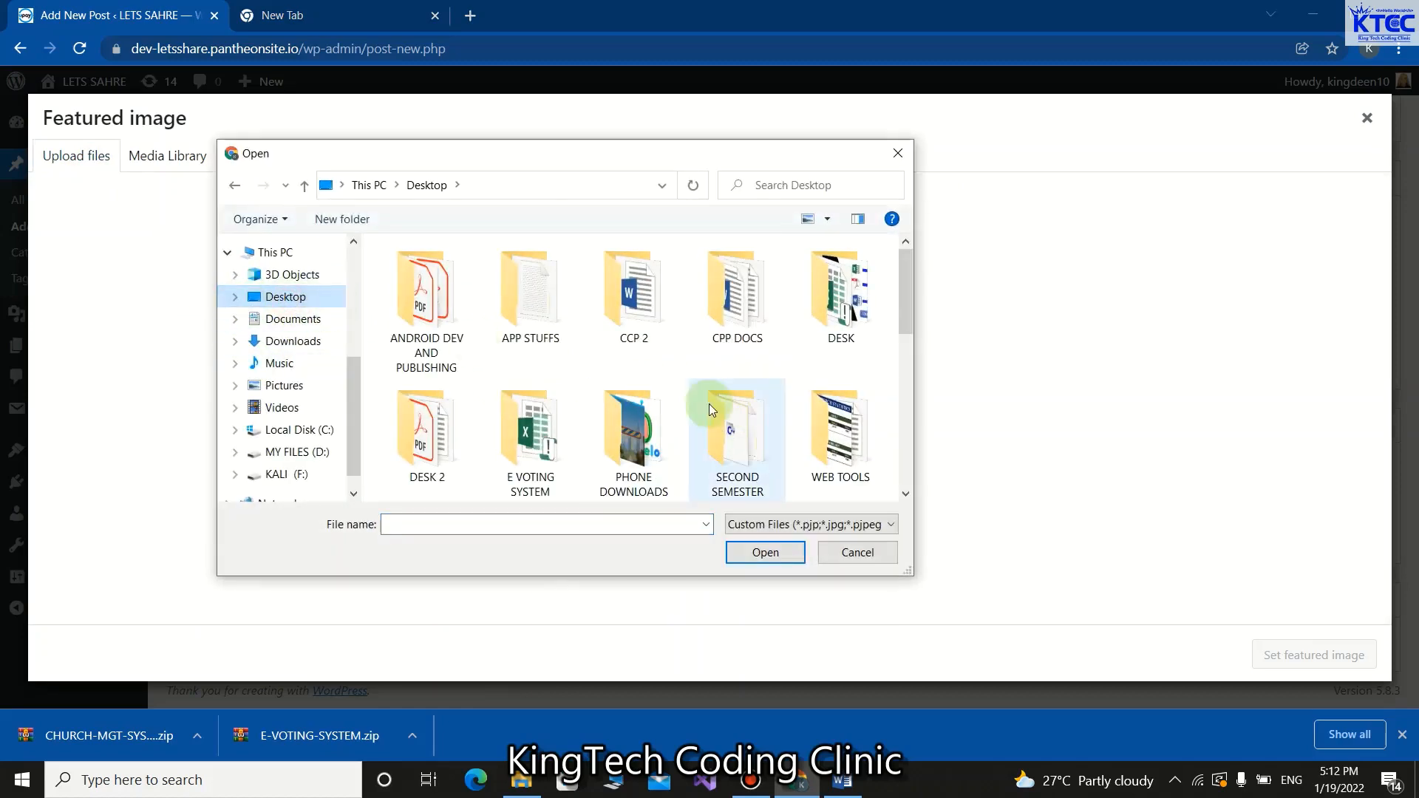
scroll(682, 400, down, 2)
scroll(681, 401, down, 3)
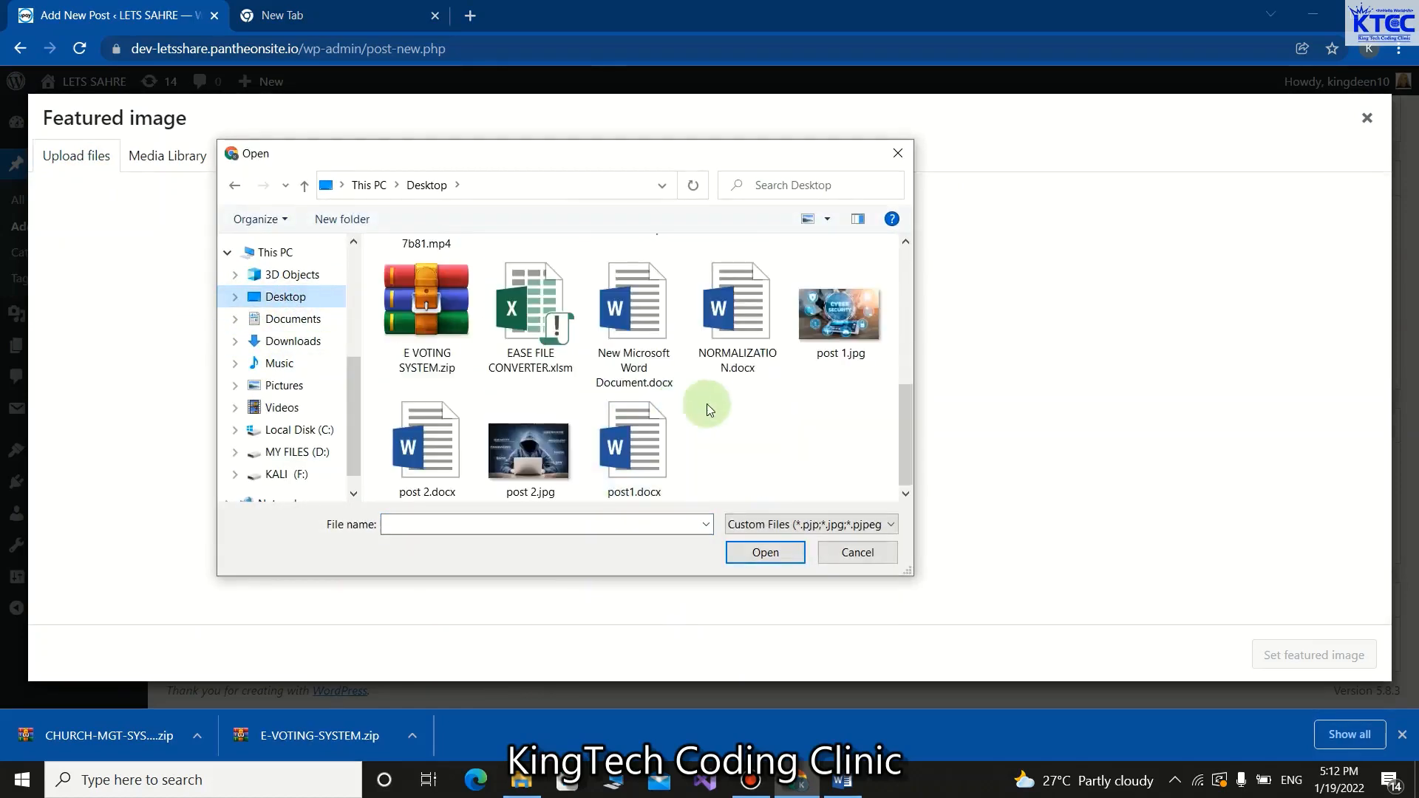
click(528, 451)
click(763, 554)
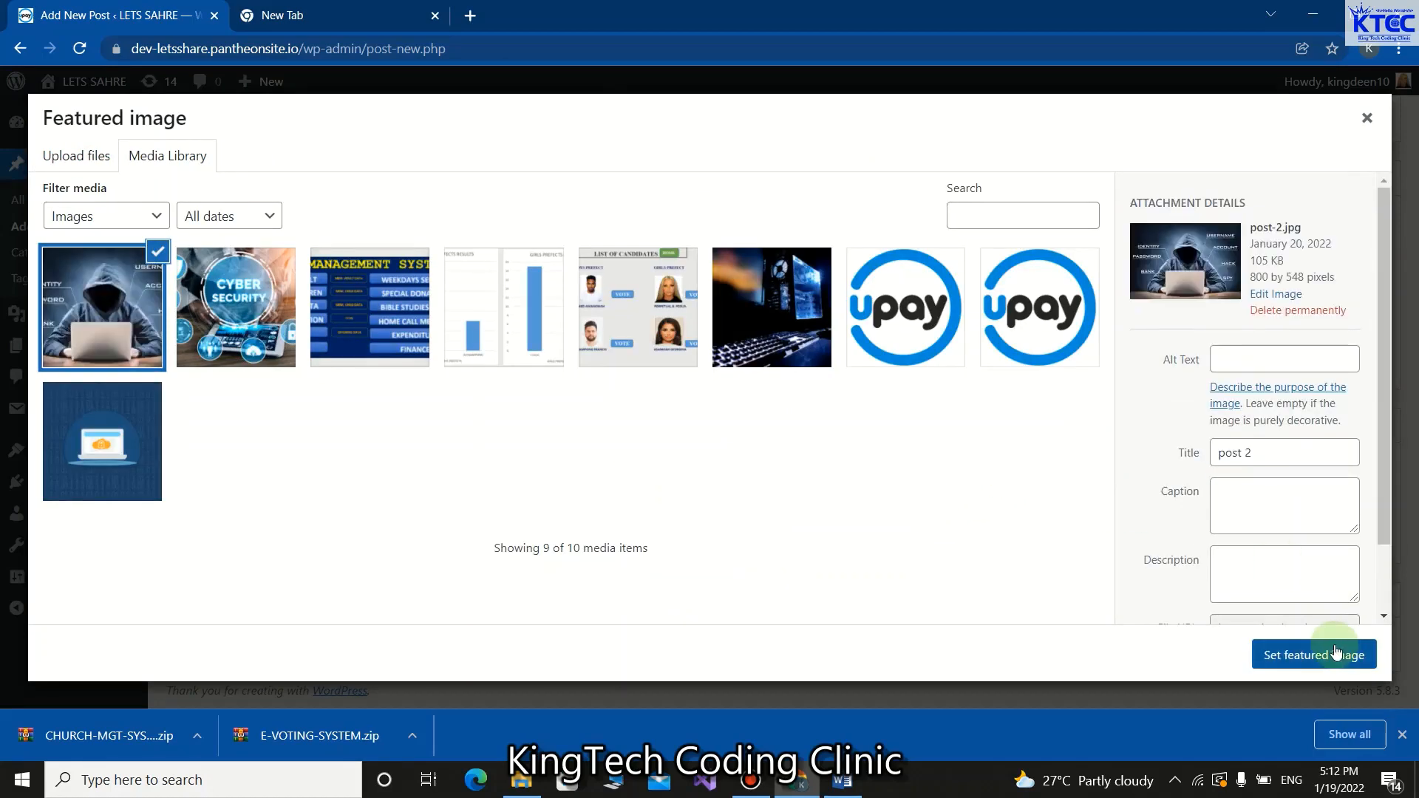
click(1319, 653)
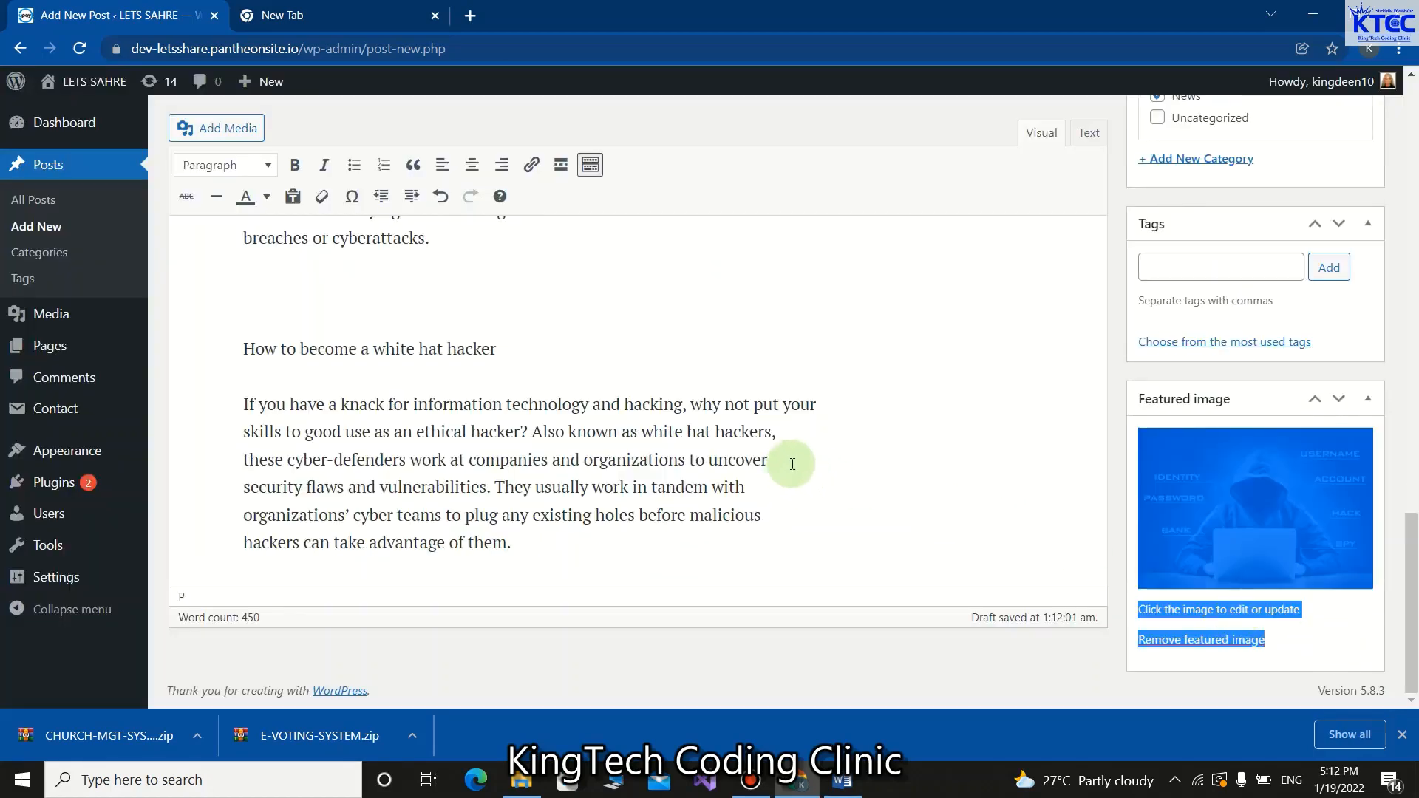
Clear the highlighting around the featured image and publish the "What Is An Ethical Hacker?" post
scroll(805, 450, up, 5)
scroll(830, 437, down, 4)
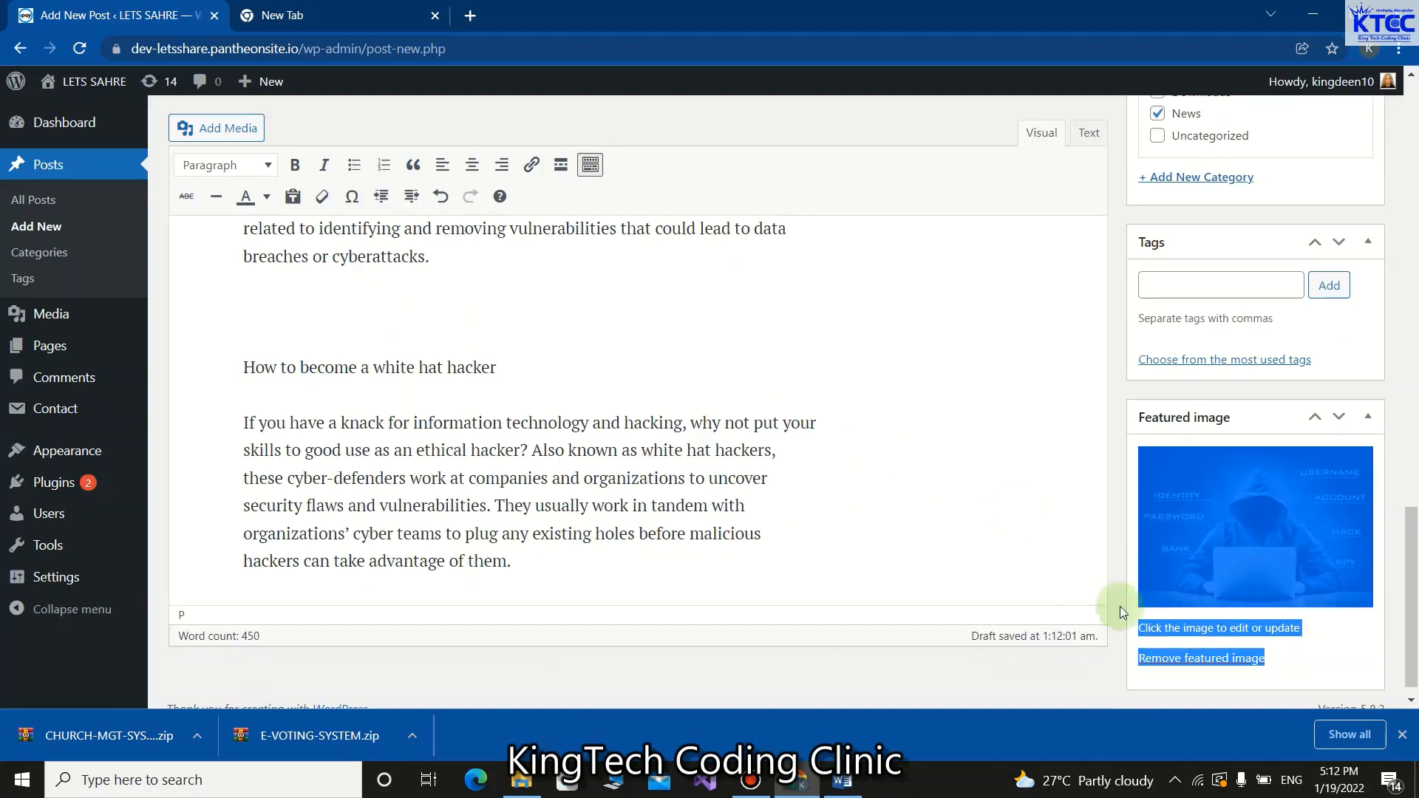
click(1336, 653)
scroll(848, 466, up, 8)
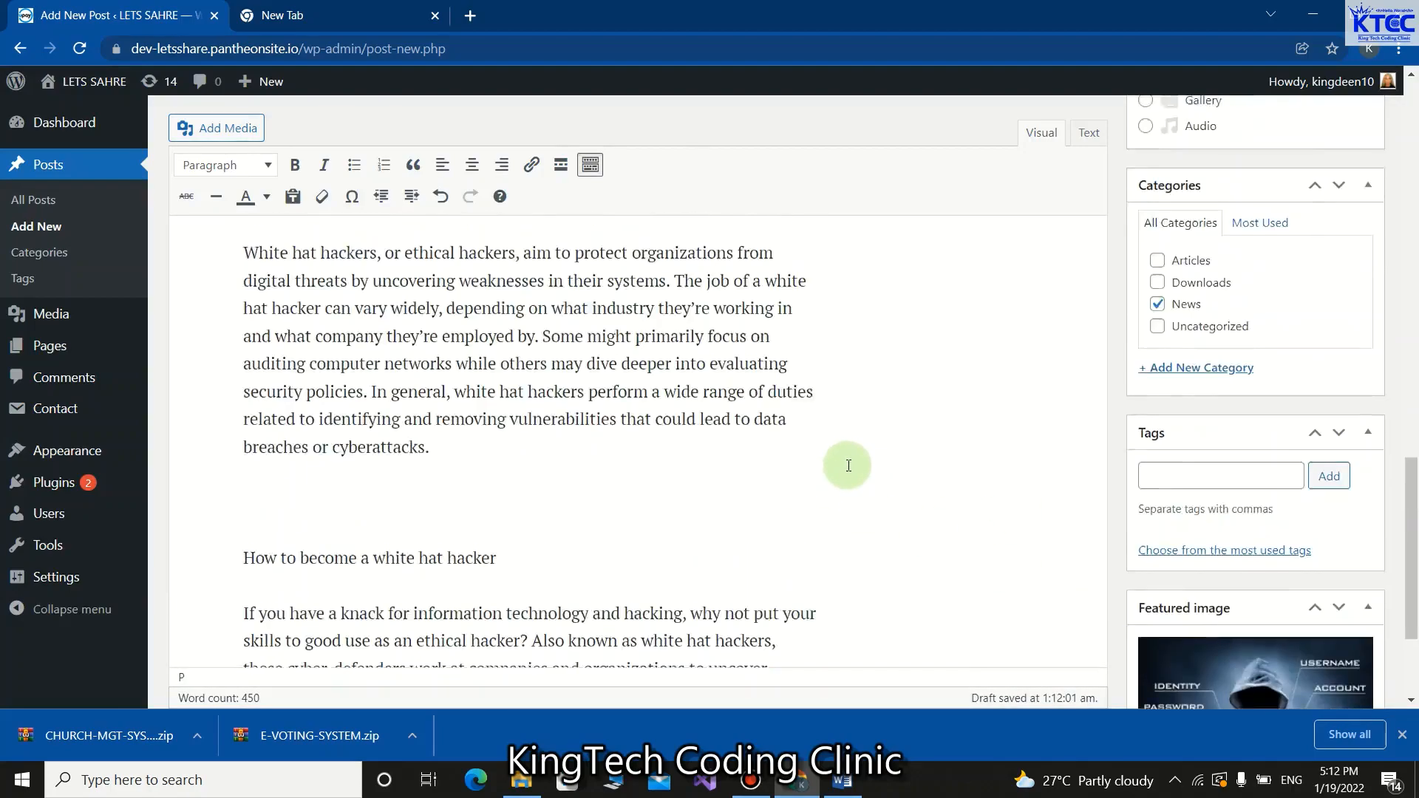
scroll(848, 466, up, 2)
click(1363, 324)
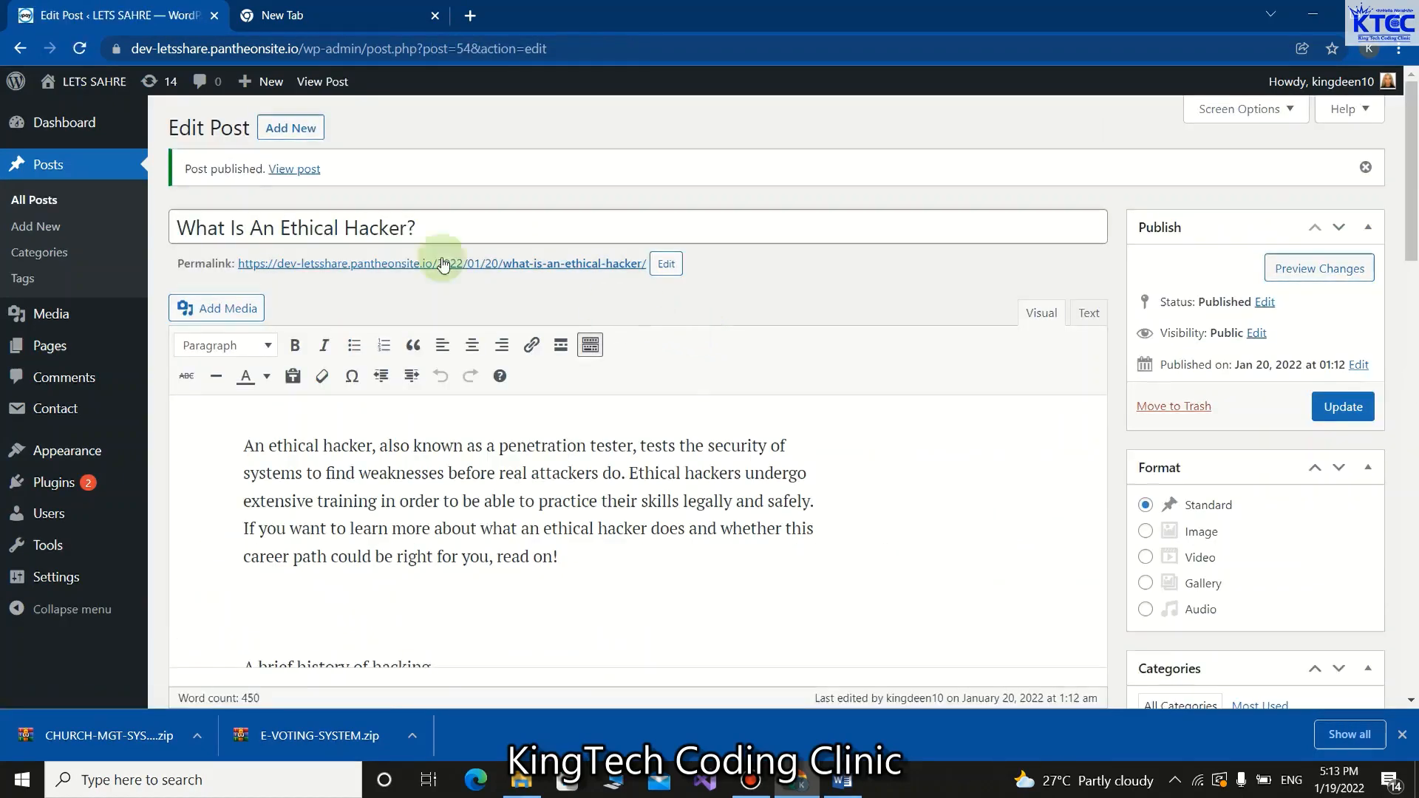
View the published ethical hacker post on the site and check how it appears on the home page
click(294, 169)
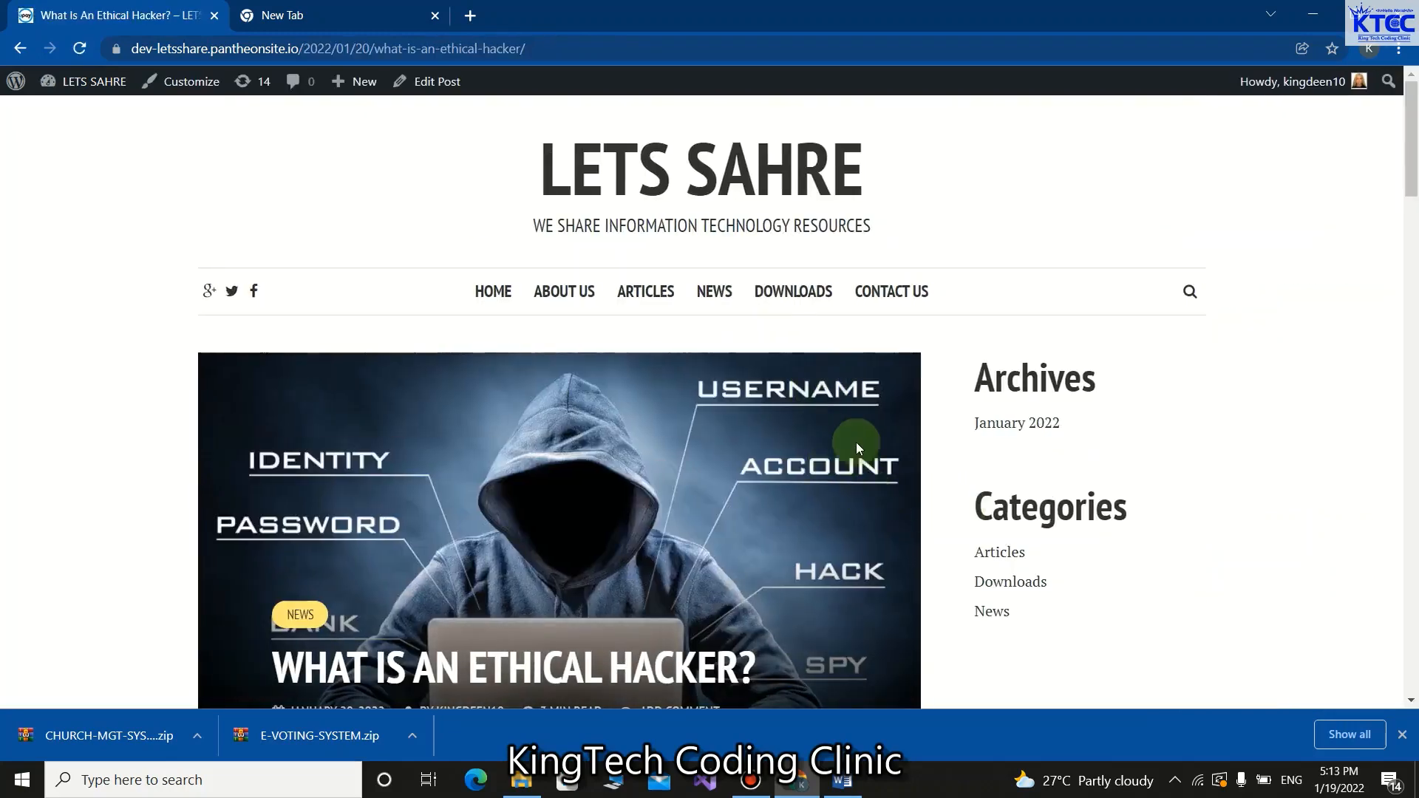
click(487, 291)
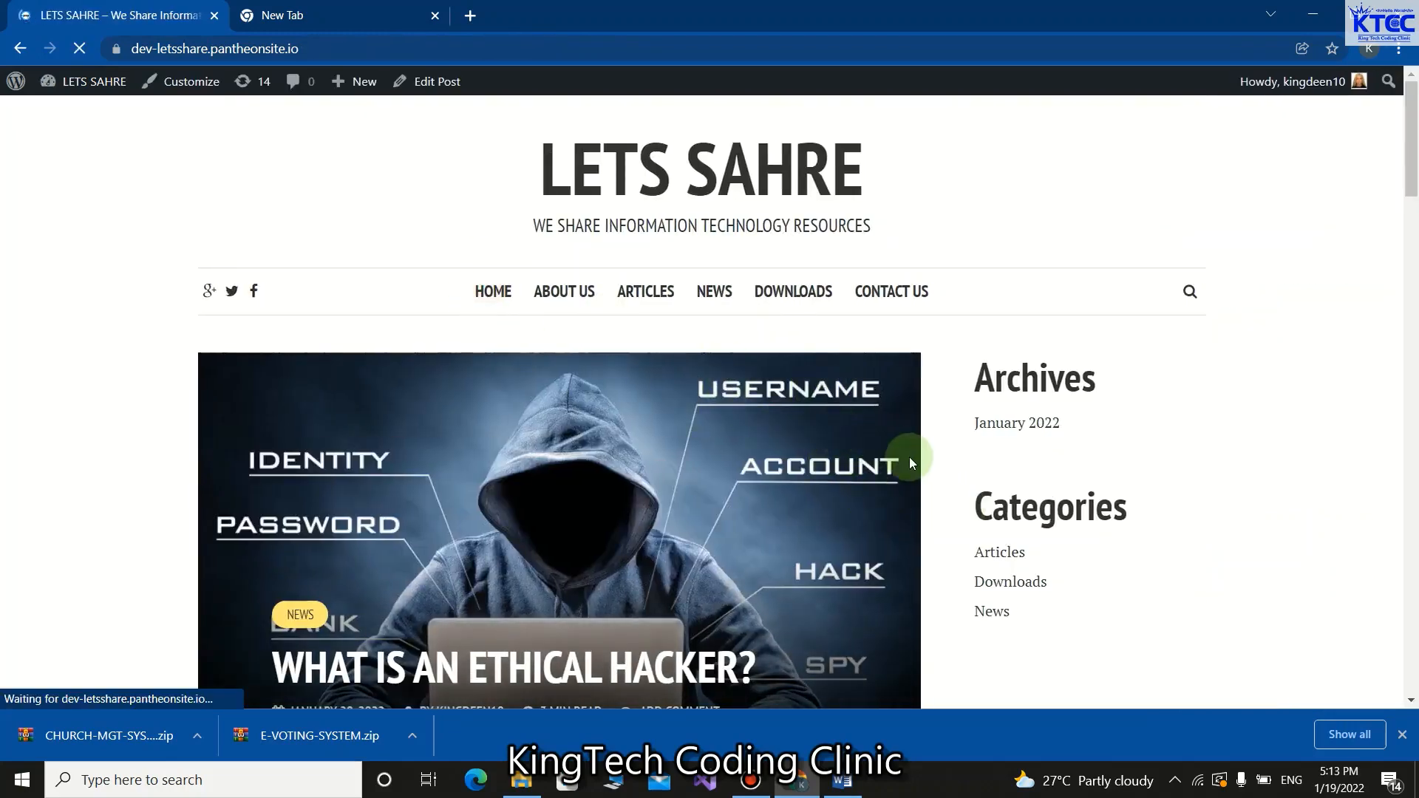
scroll(279, 488, down, 1)
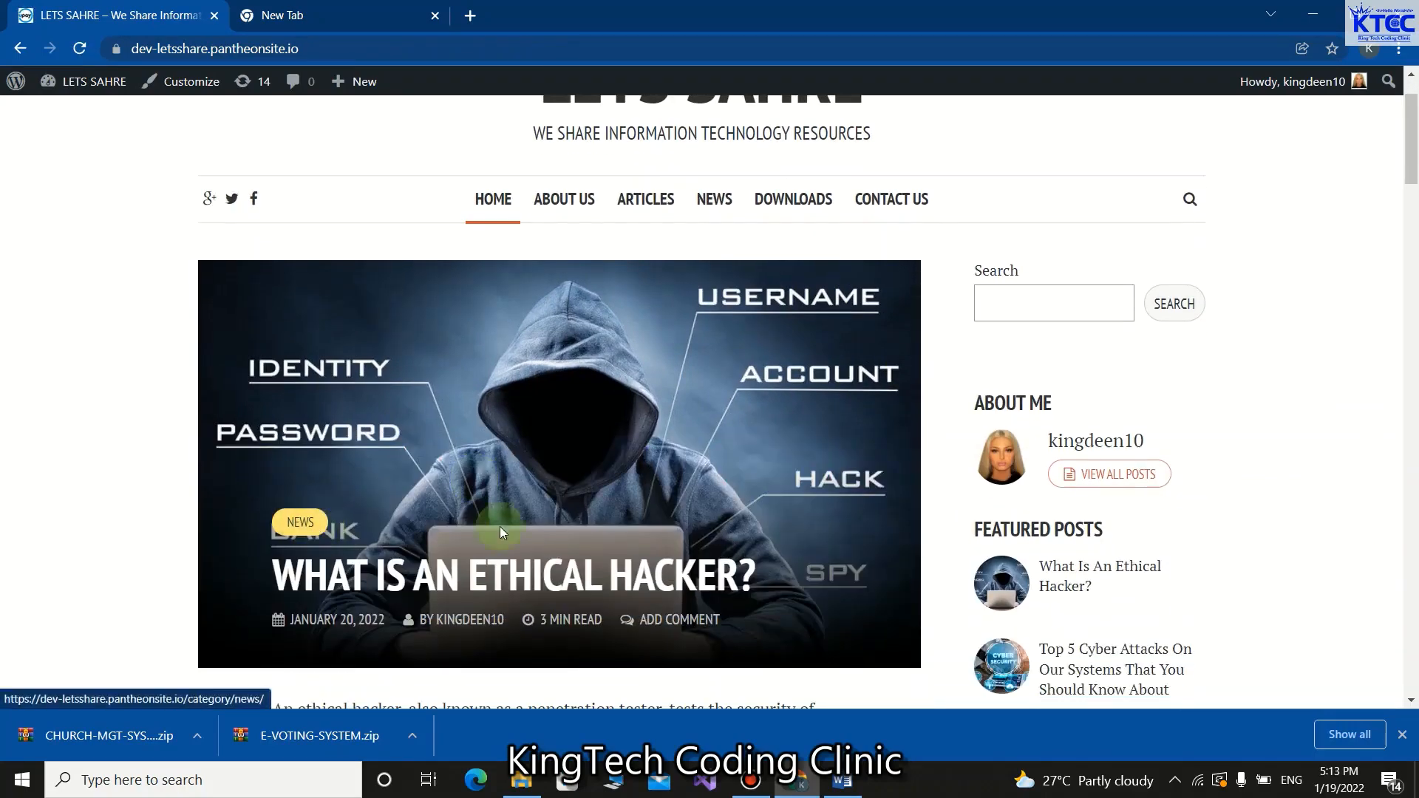